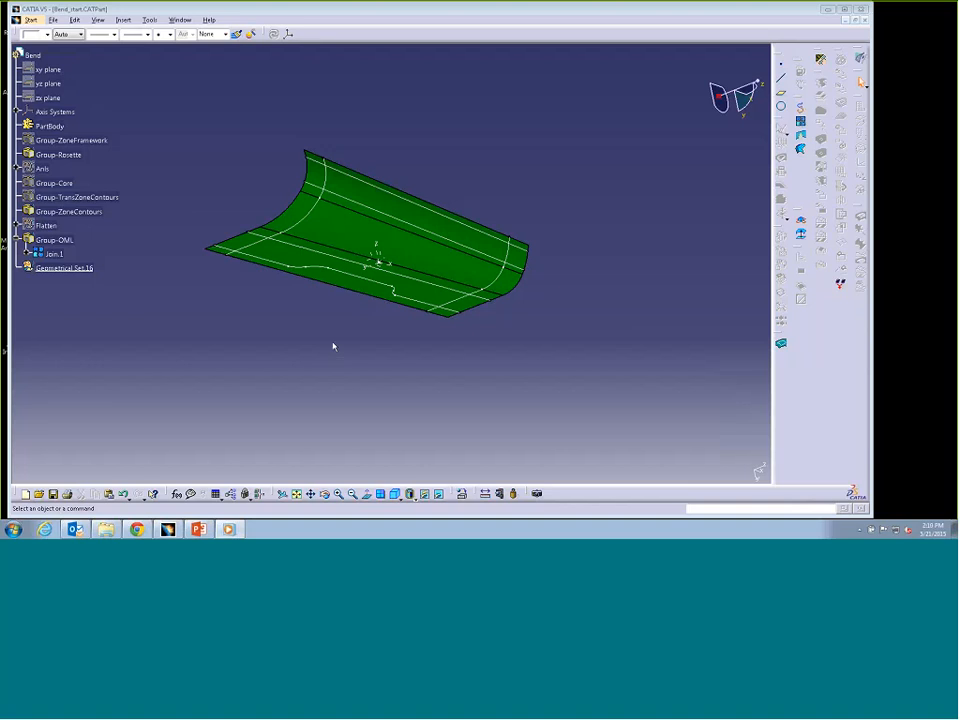
Step: Switch to the open CompositesCatalog_Example.CATMaterial document
left_click(275, 250)
left_click(180, 19)
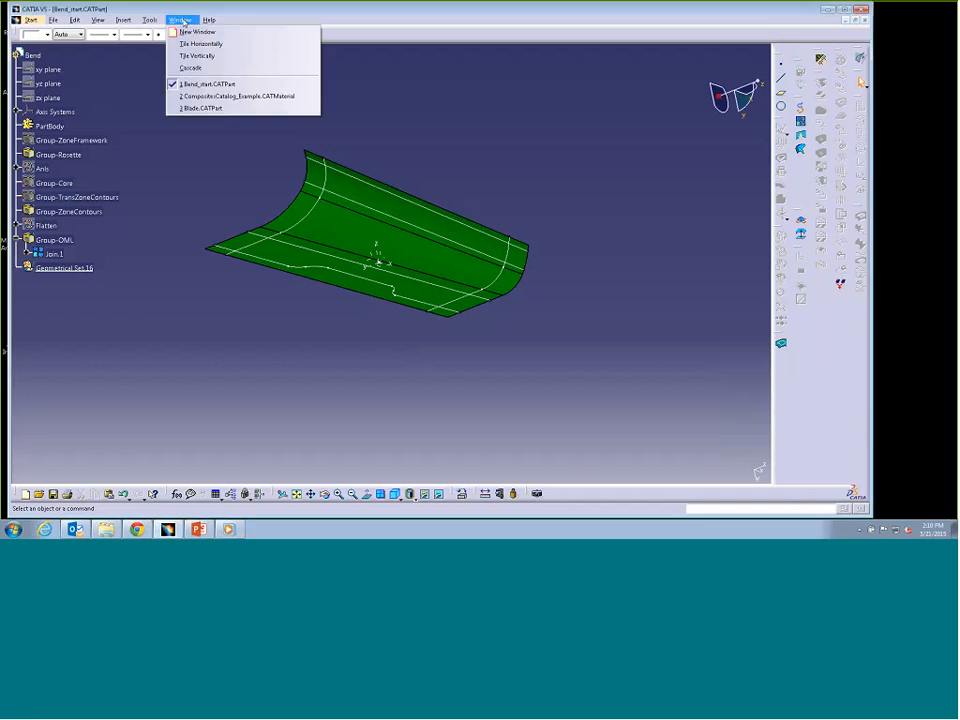
left_click(215, 96)
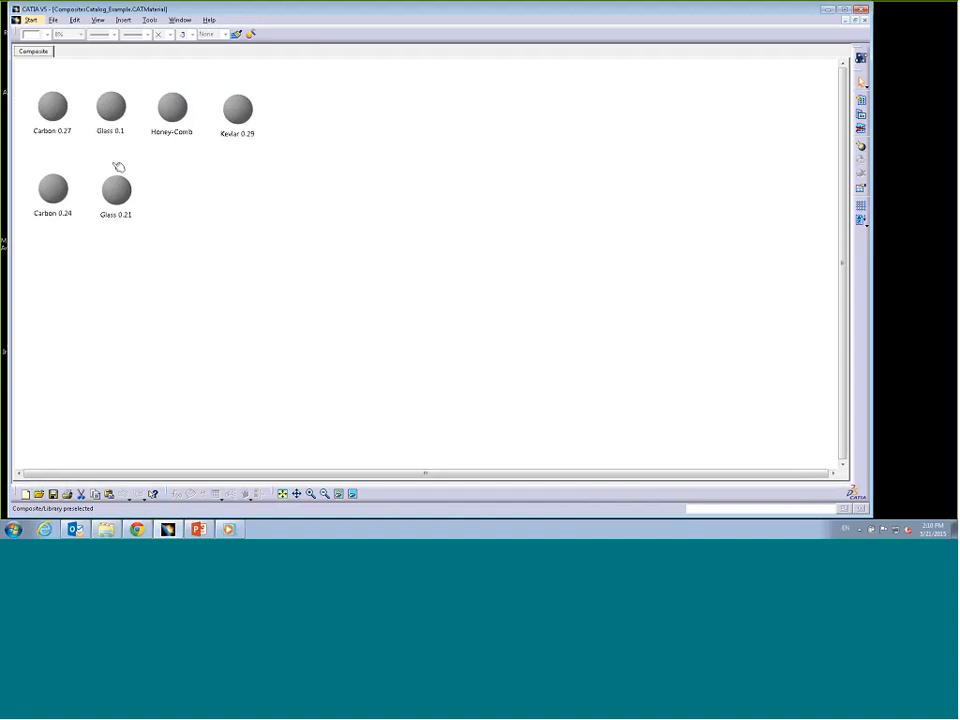
Step: Examine the composite and structural analysis properties of the Carbon 0.27 material
left_click(58, 111)
double_click(56, 108)
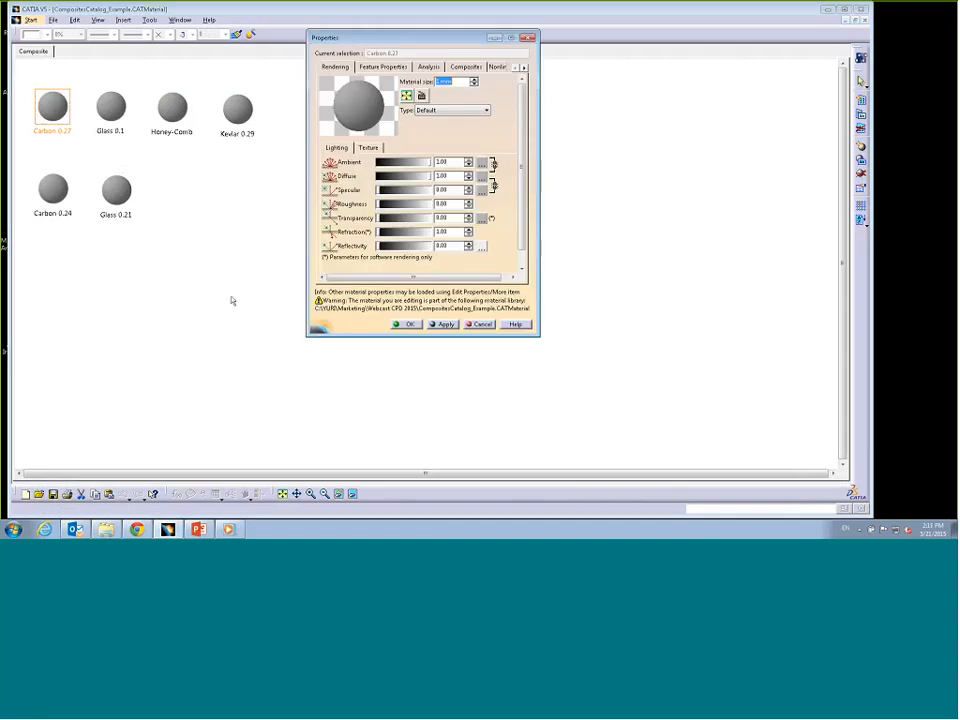
left_click_drag(539, 335, 595, 423)
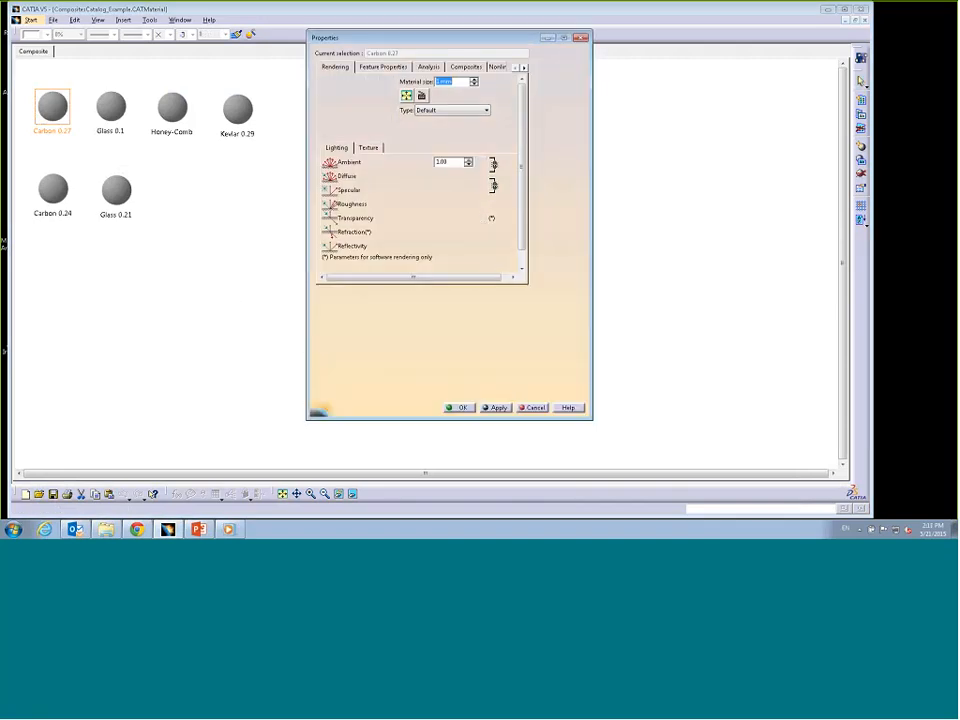
left_click(466, 67)
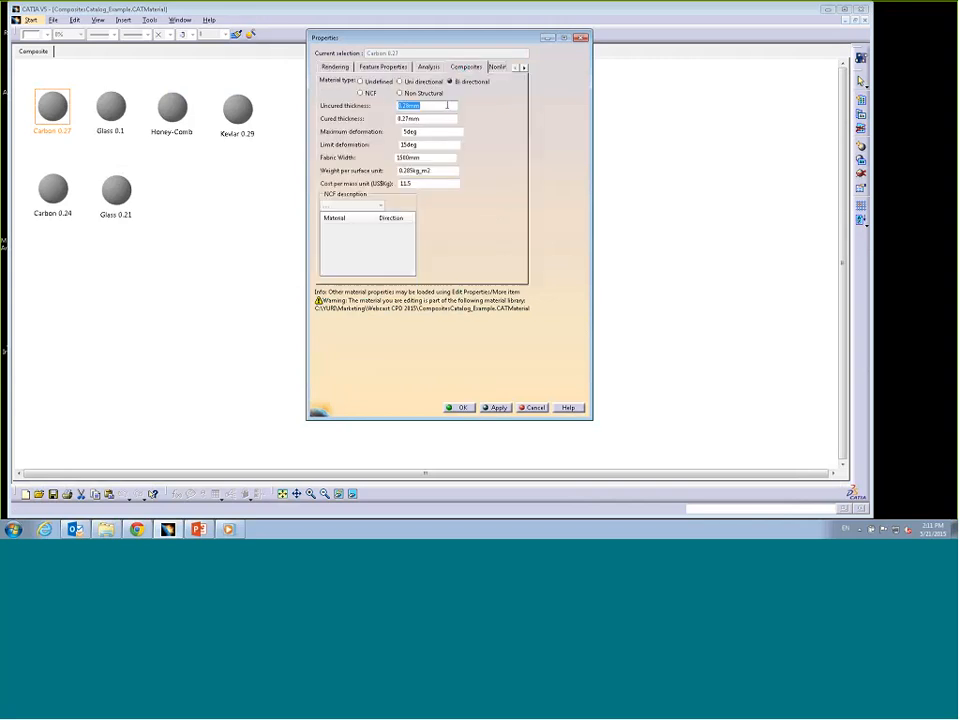
left_click(447, 105)
left_click(425, 66)
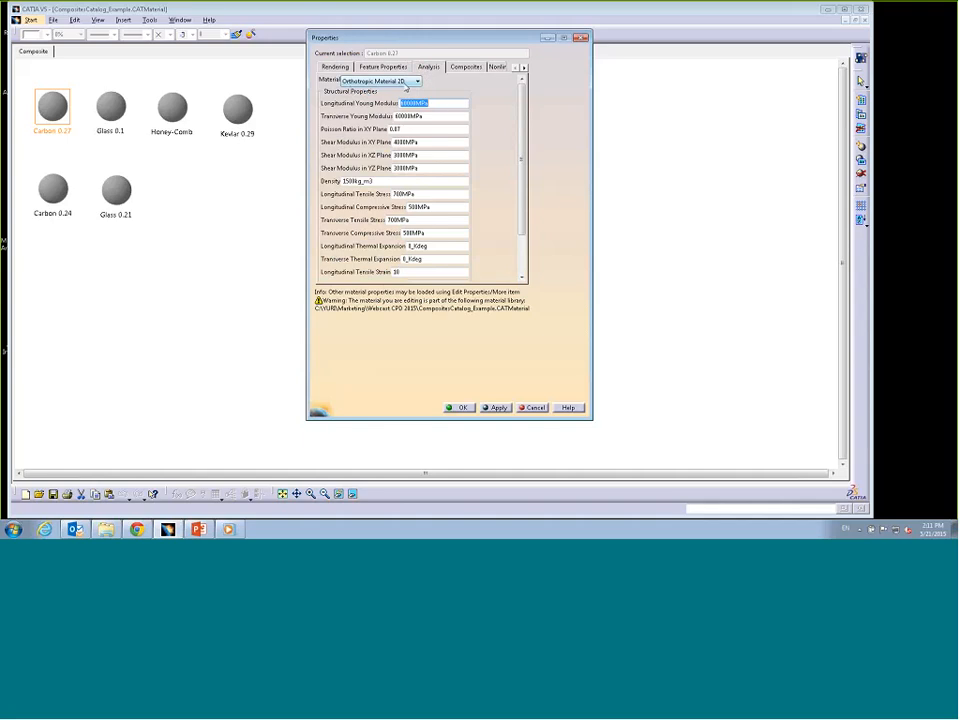
left_click(438, 102)
left_click(459, 407)
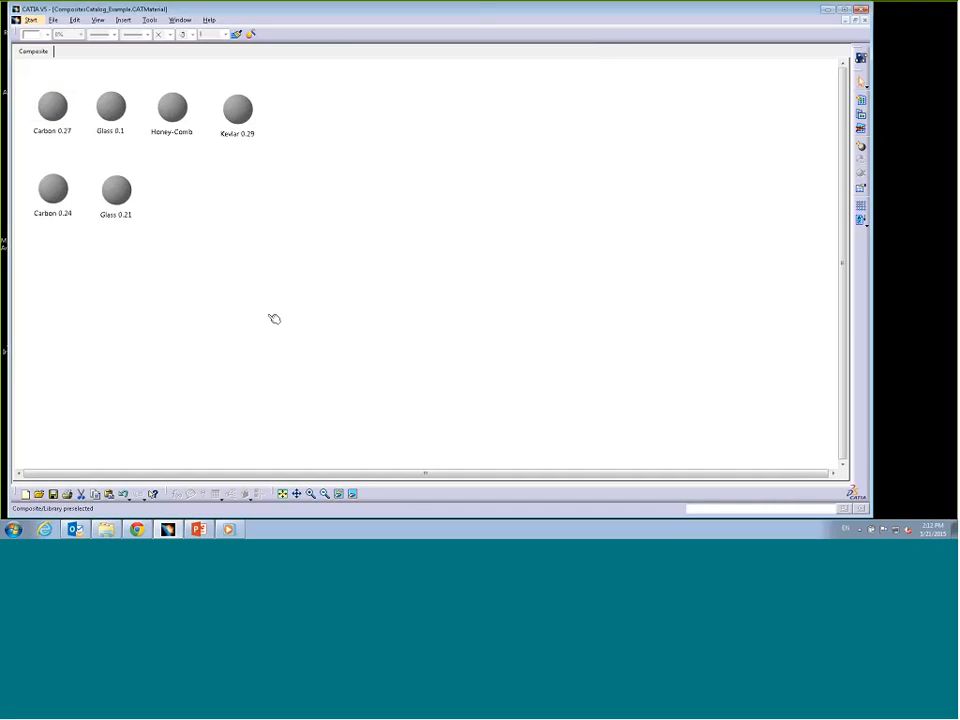
Step: Examine the composite properties of the Kevlar 0.29 material and close the material catalog to return to the Bend part
double_click(242, 110)
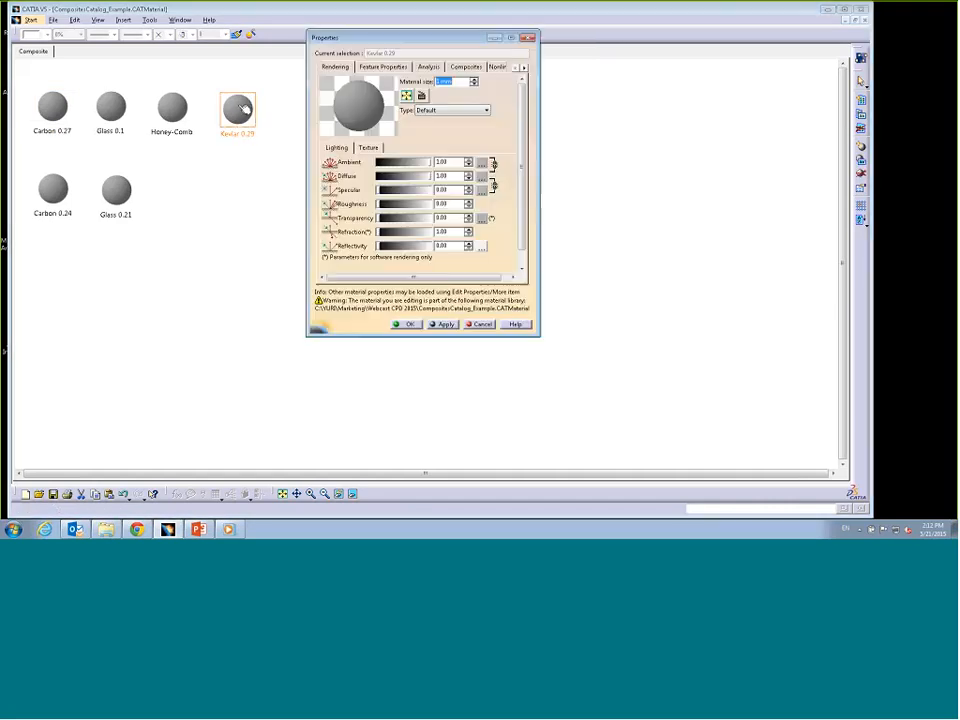
left_click(466, 66)
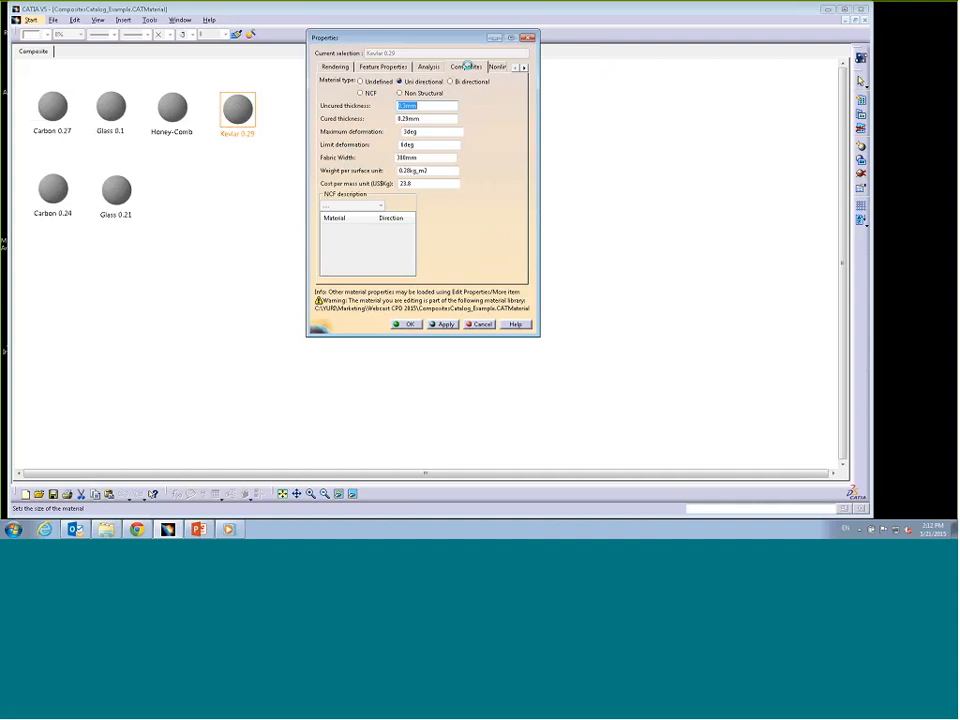
left_click(425, 104)
left_click(408, 324)
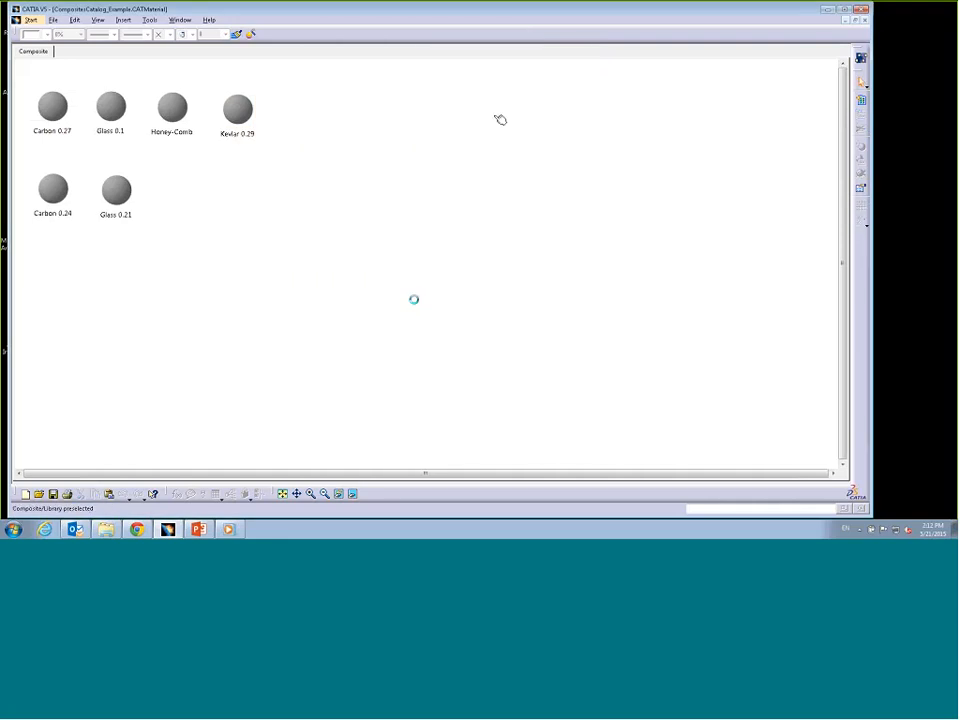
left_click(866, 19)
left_click(452, 285)
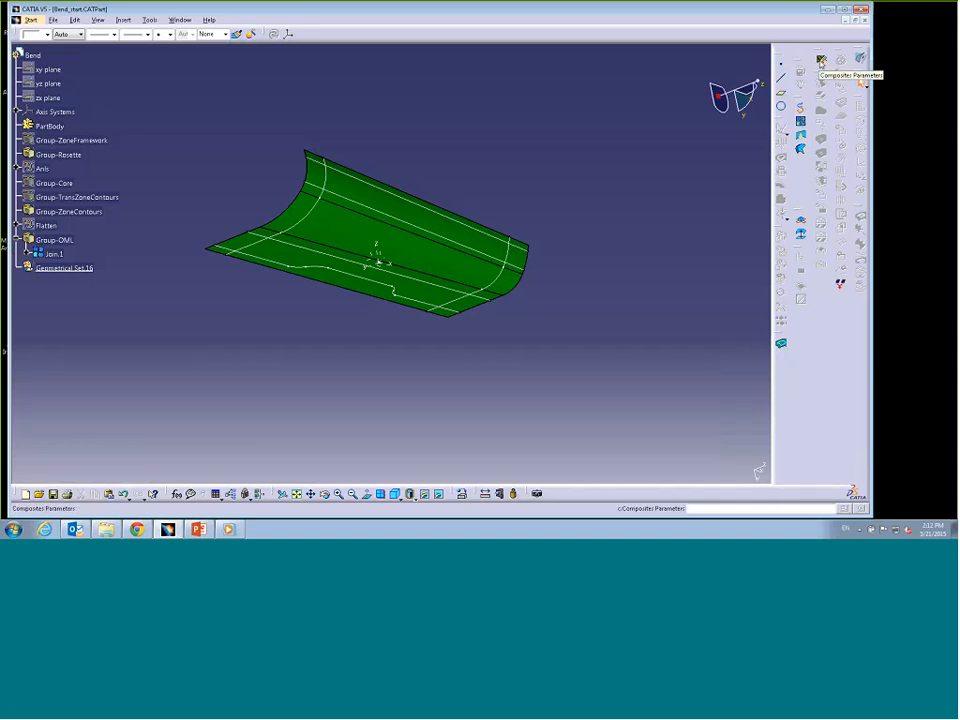
Step: Start defining the Composites Parameters and load CompositesCatalog_Example.CATMaterial from the Webcast CPD 2015 folder as the material catalog
left_click(821, 61)
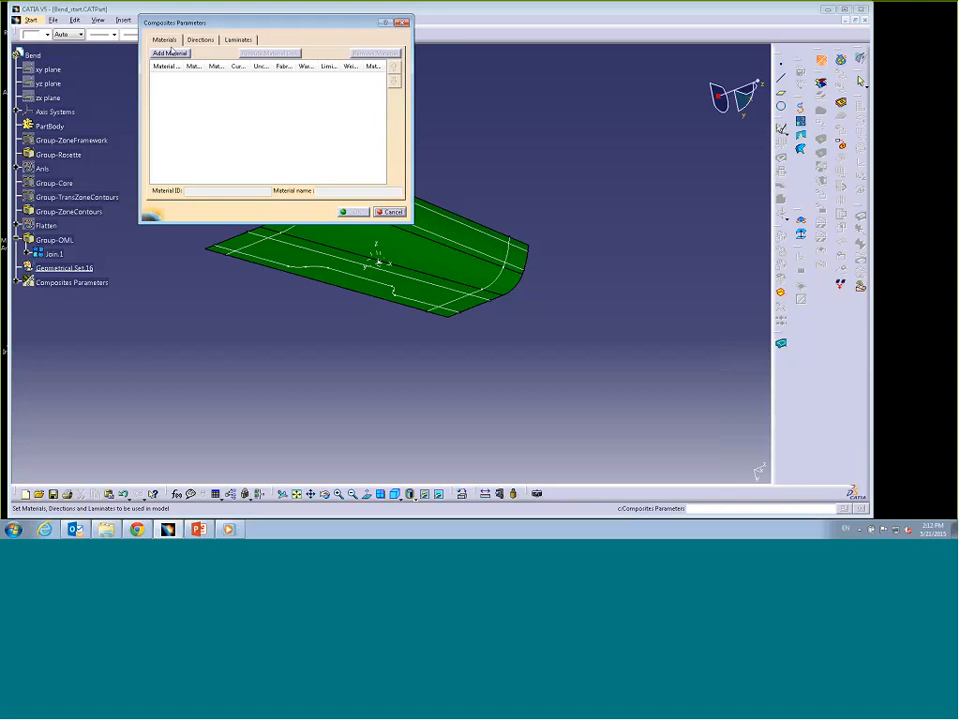
left_click(168, 53)
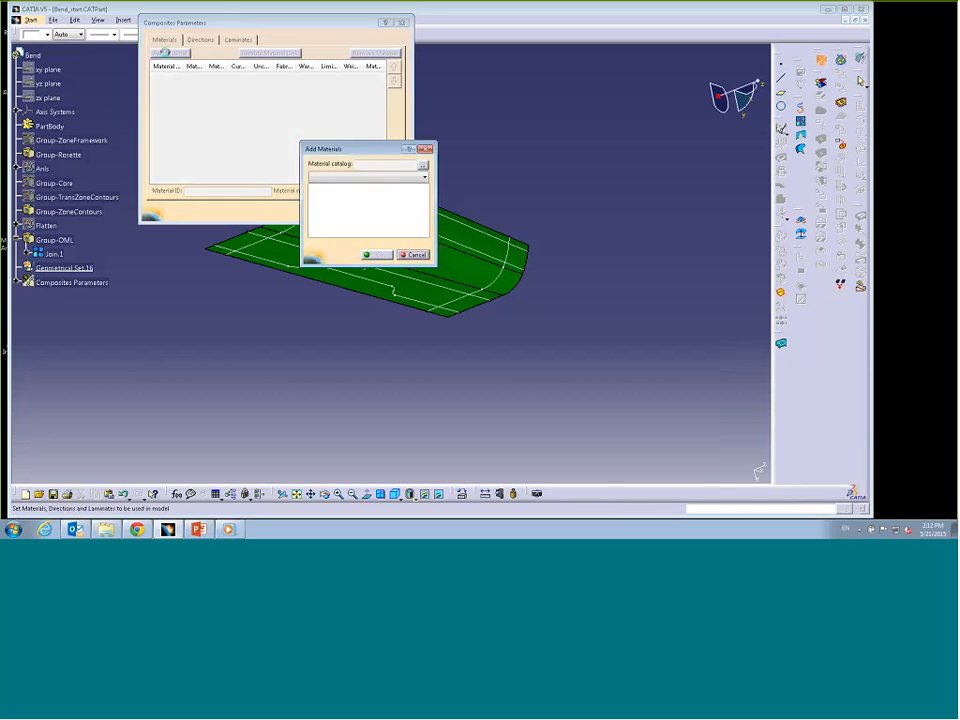
left_click(422, 164)
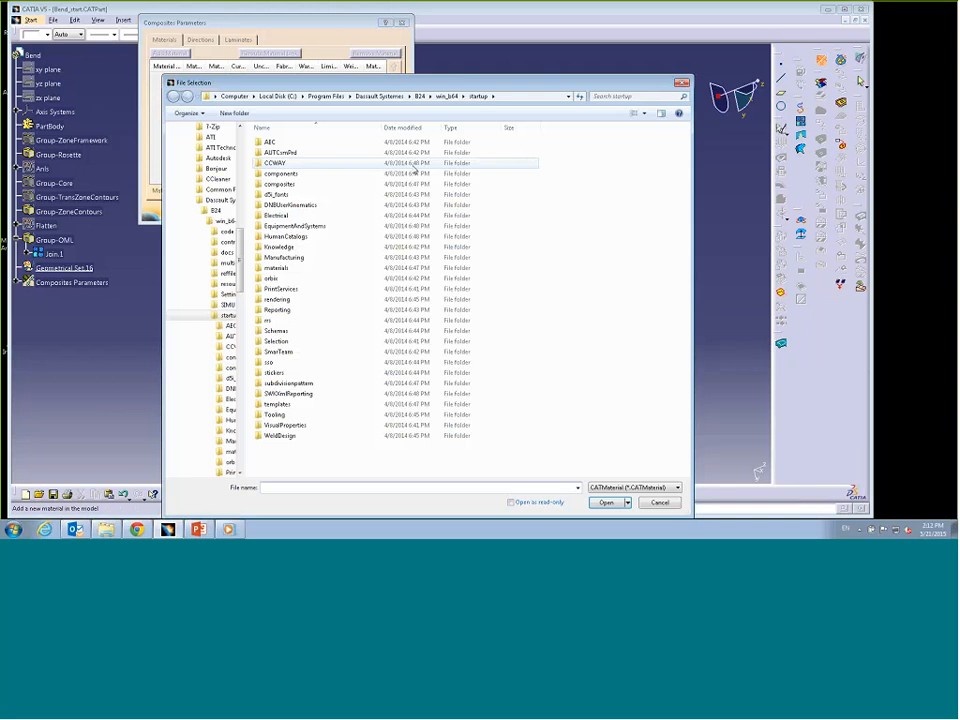
left_click(277, 94)
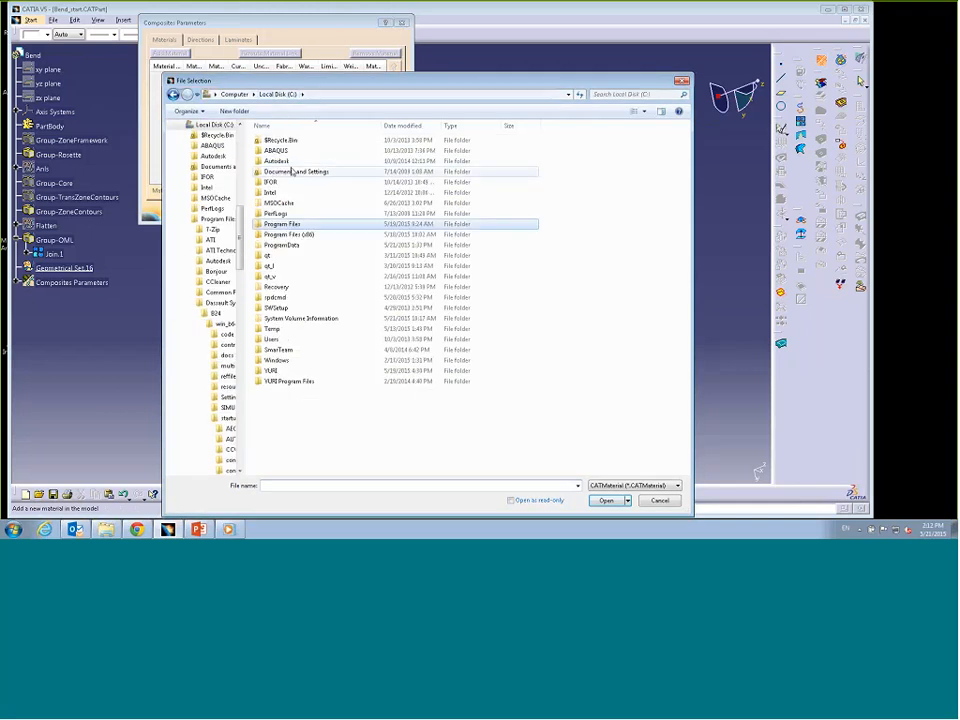
double_click(270, 370)
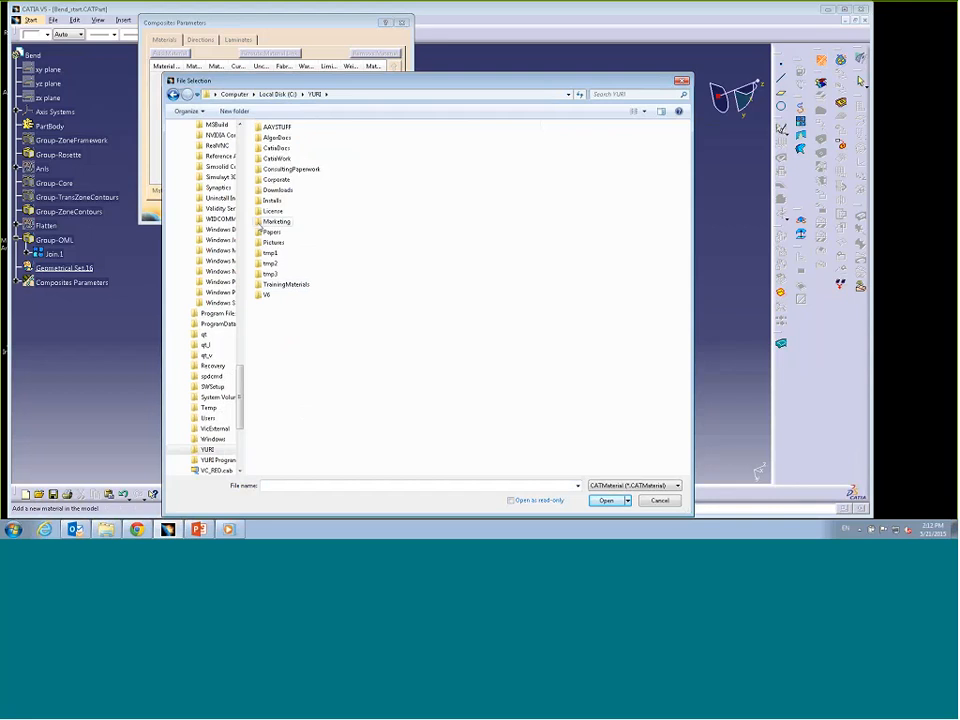
double_click(262, 221)
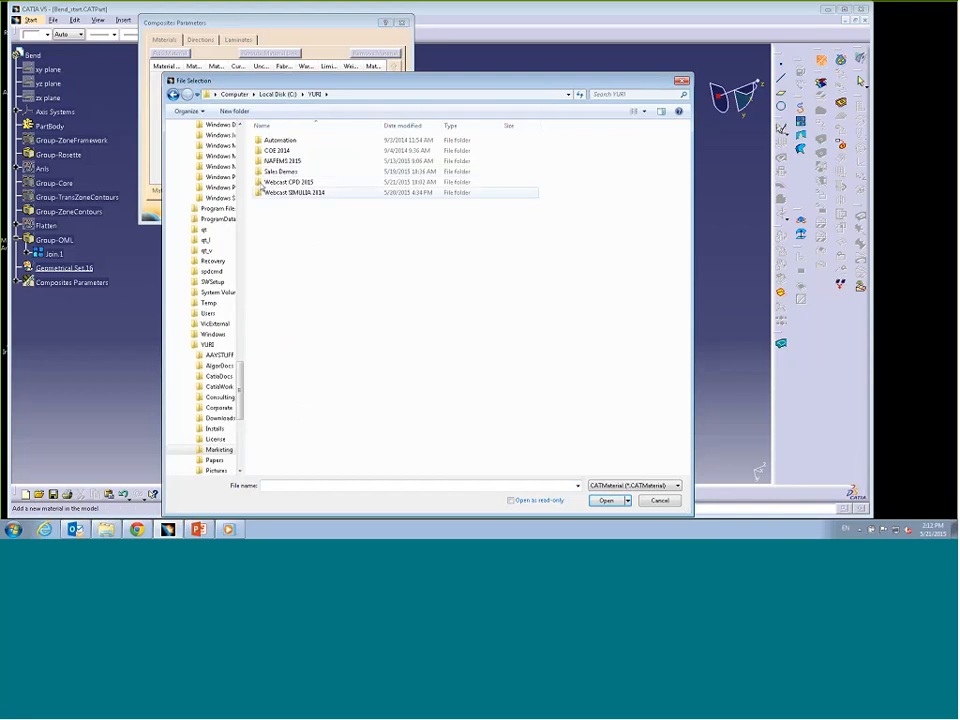
double_click(257, 183)
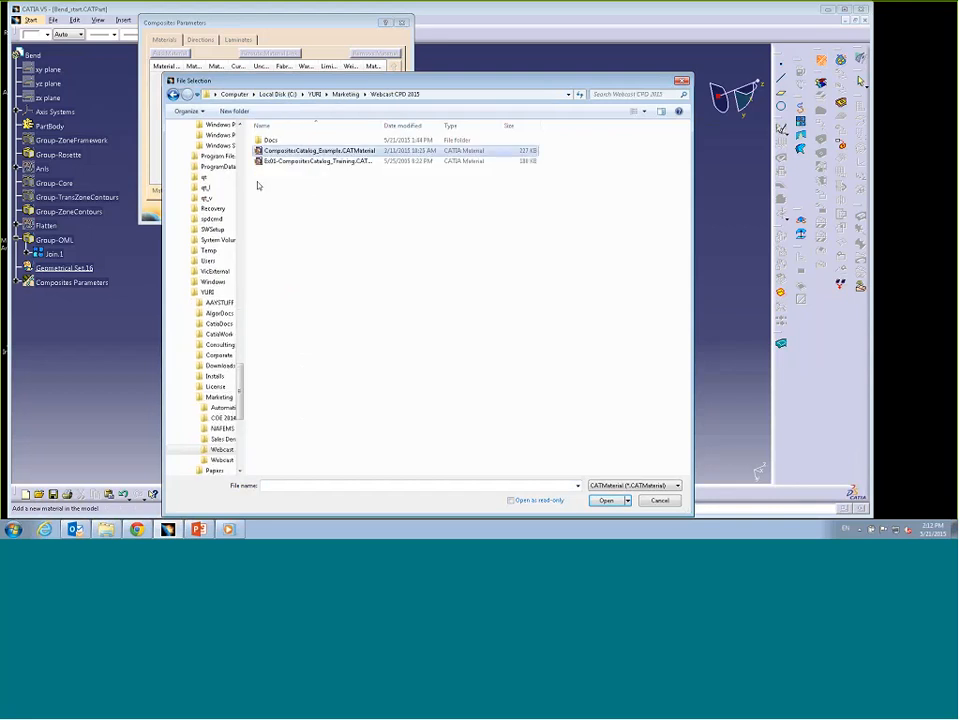
left_click(606, 500)
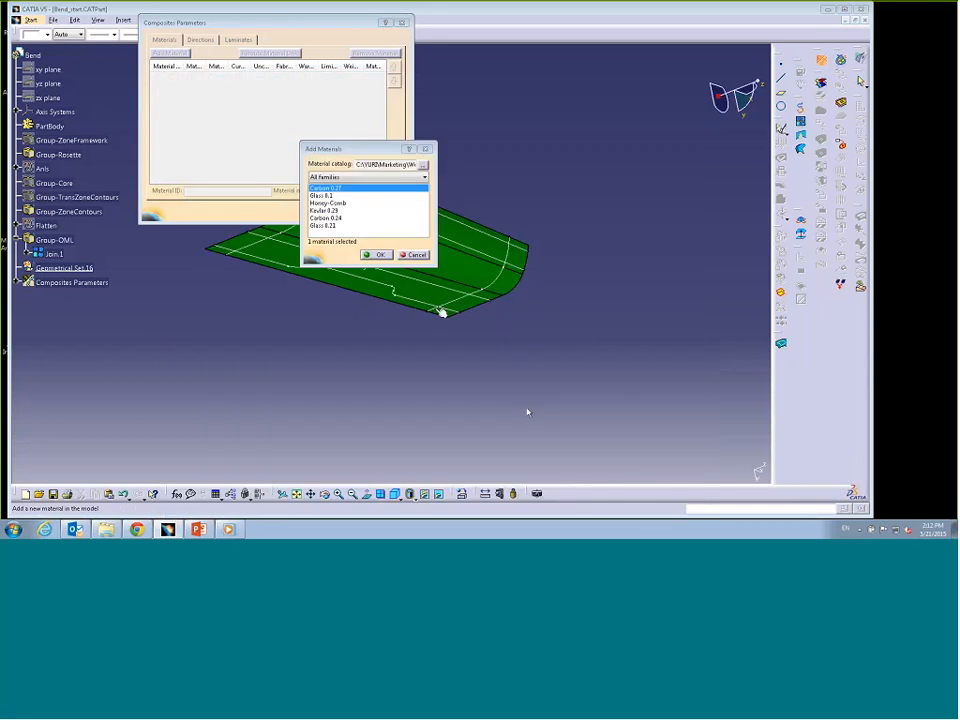
Step: Add all the catalog's materials, from Carbon 0.27 through Glass 0.21, to the composites parameters
left_click_drag(436, 267, 519, 367)
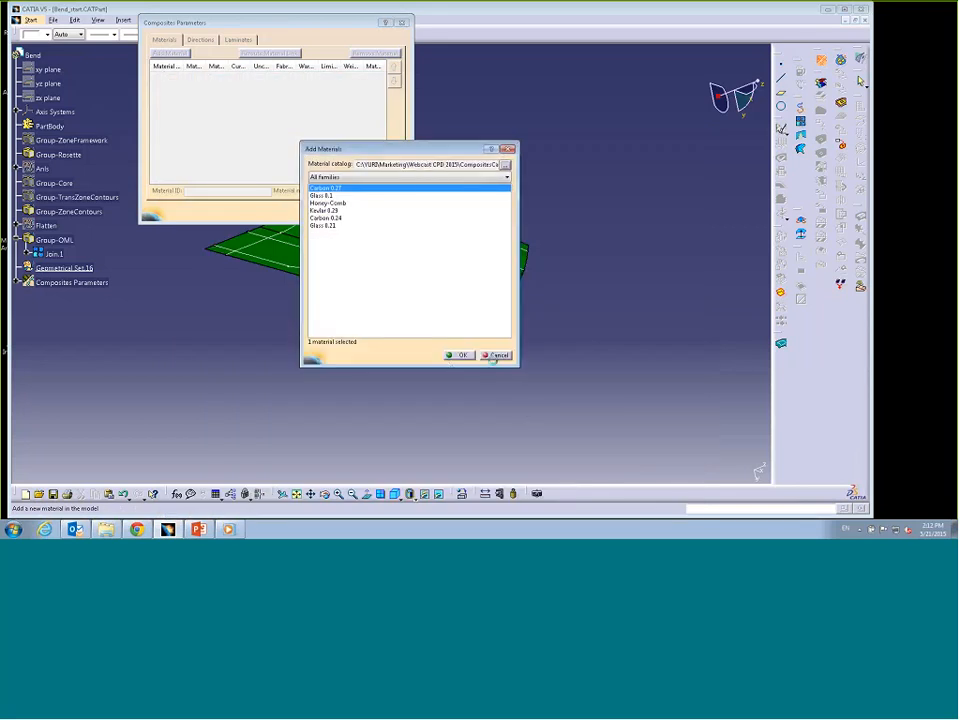
left_click(507, 177)
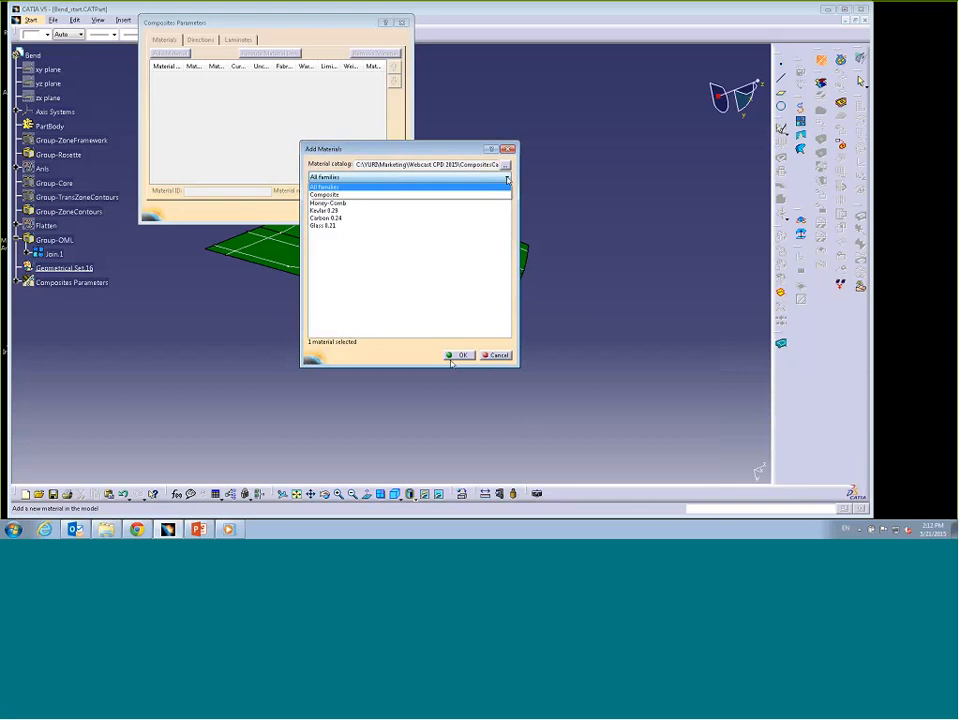
left_click(507, 178)
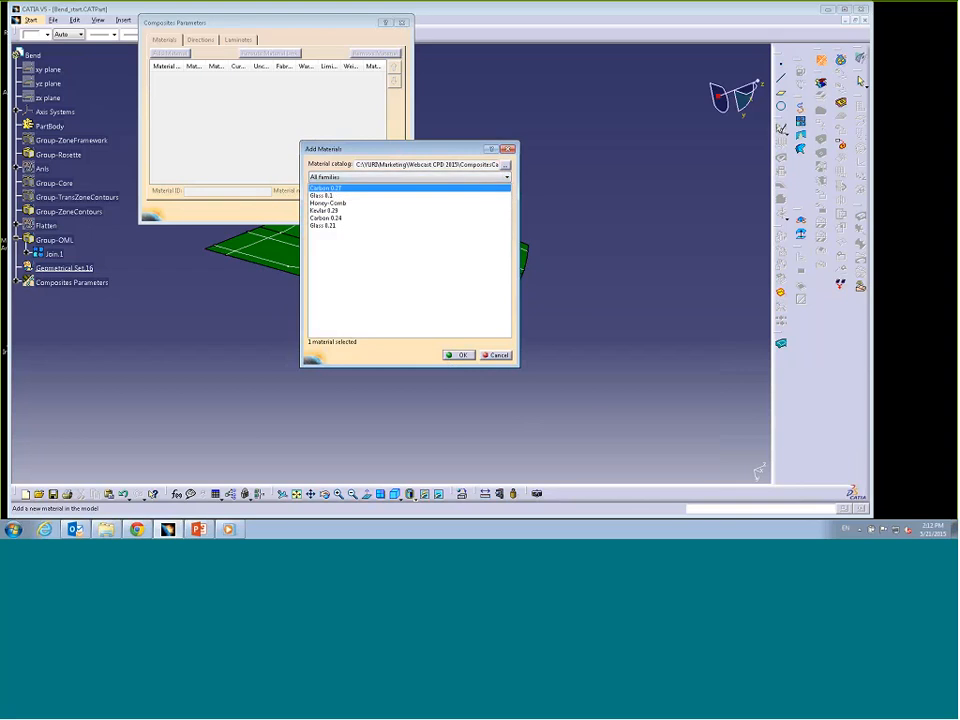
left_click(322, 225, "shift")
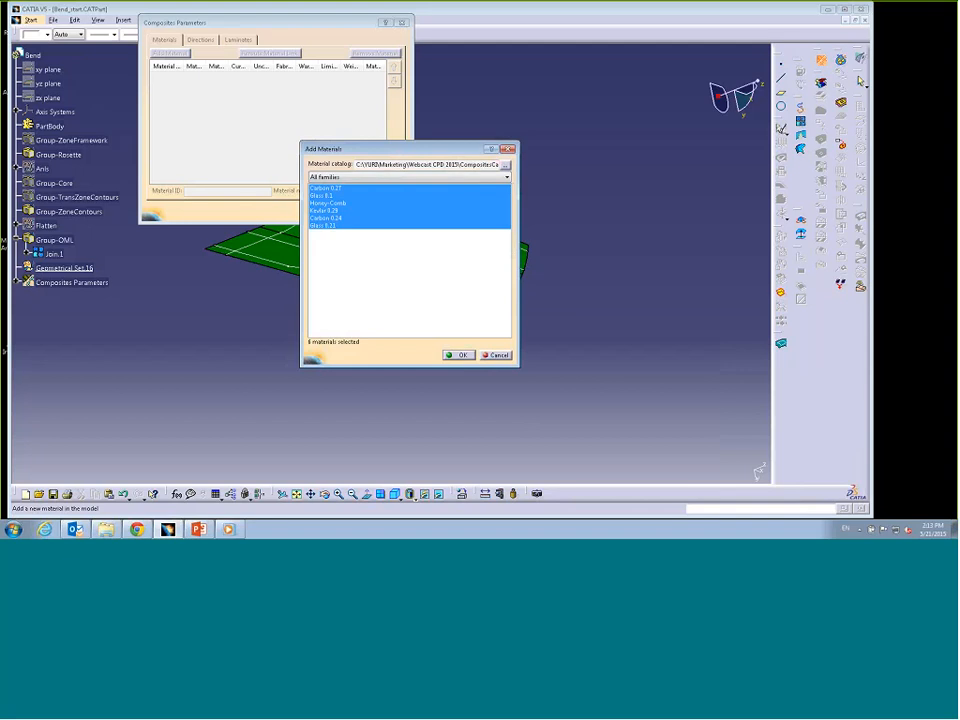
left_click(460, 355)
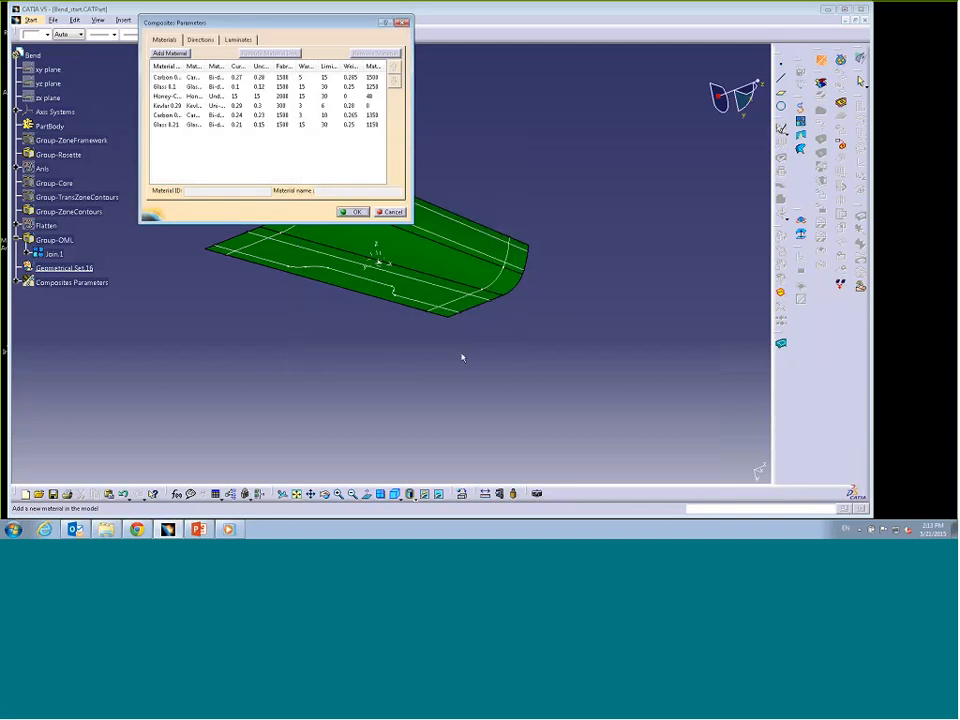
Step: Widen the materials table and its columns to read the properties, and expand Materials used under Composites Parameters in the tree
left_click_drag(411, 115, 630, 112)
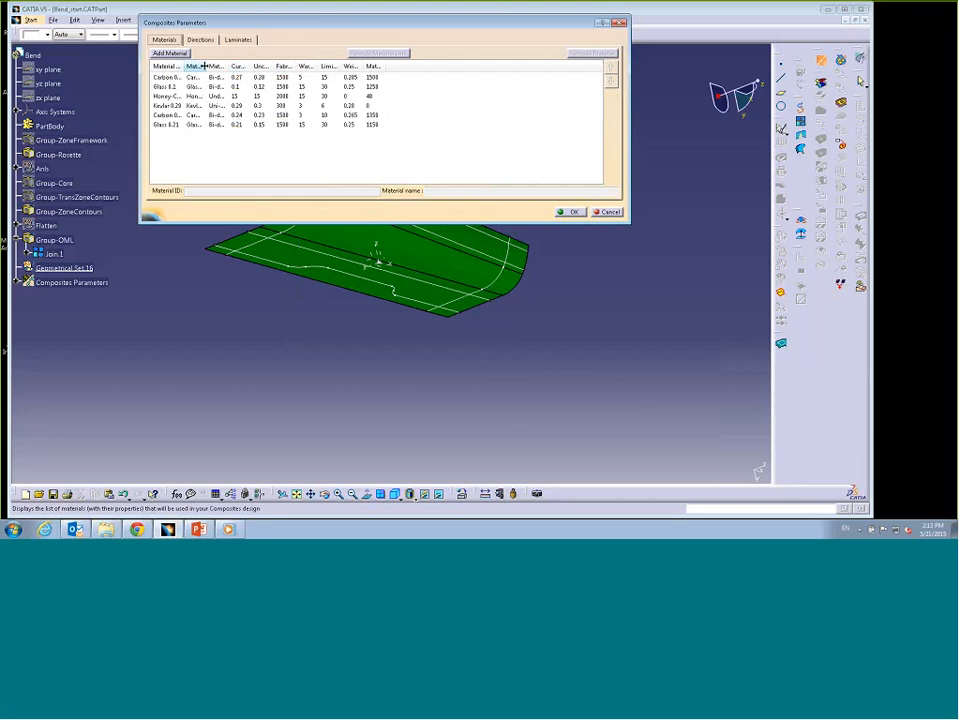
left_click_drag(204, 66, 310, 66)
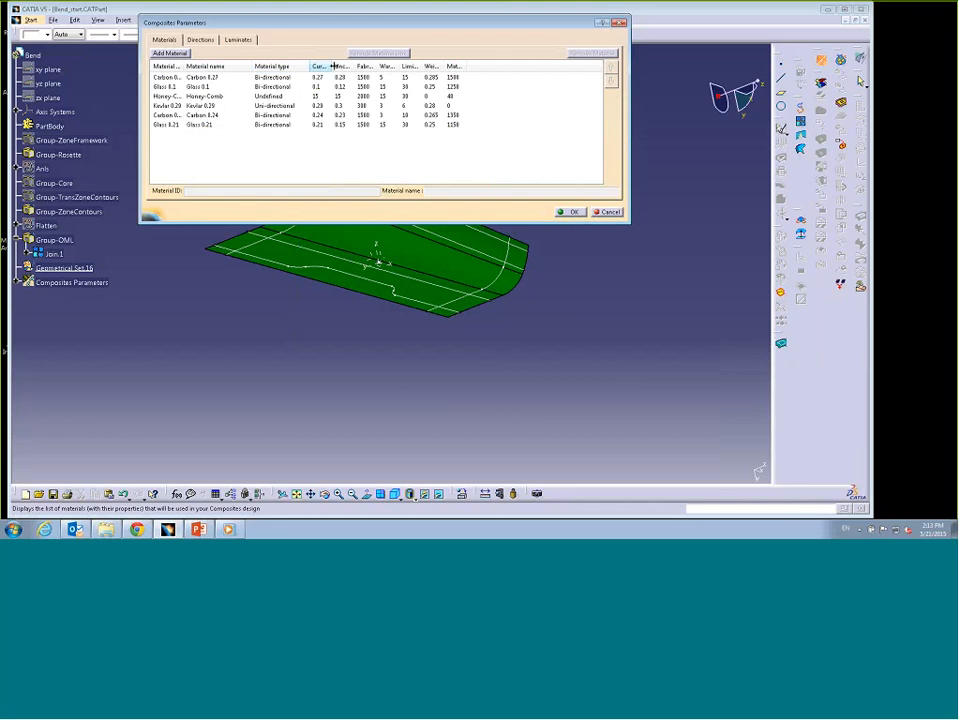
left_click_drag(332, 66, 494, 67)
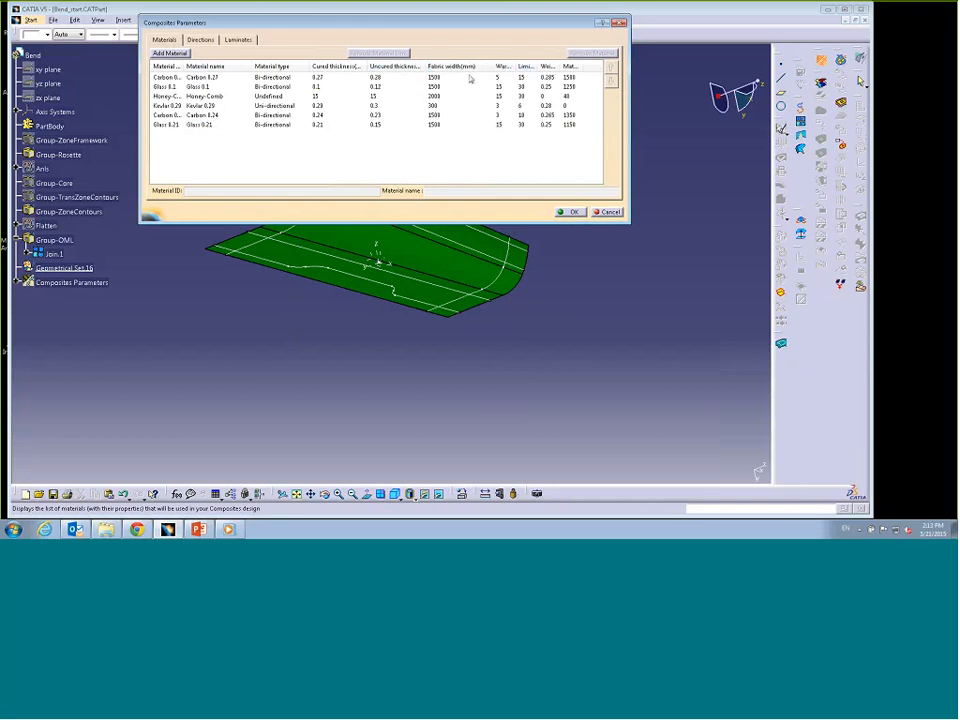
left_click(18, 283)
left_click(28, 297)
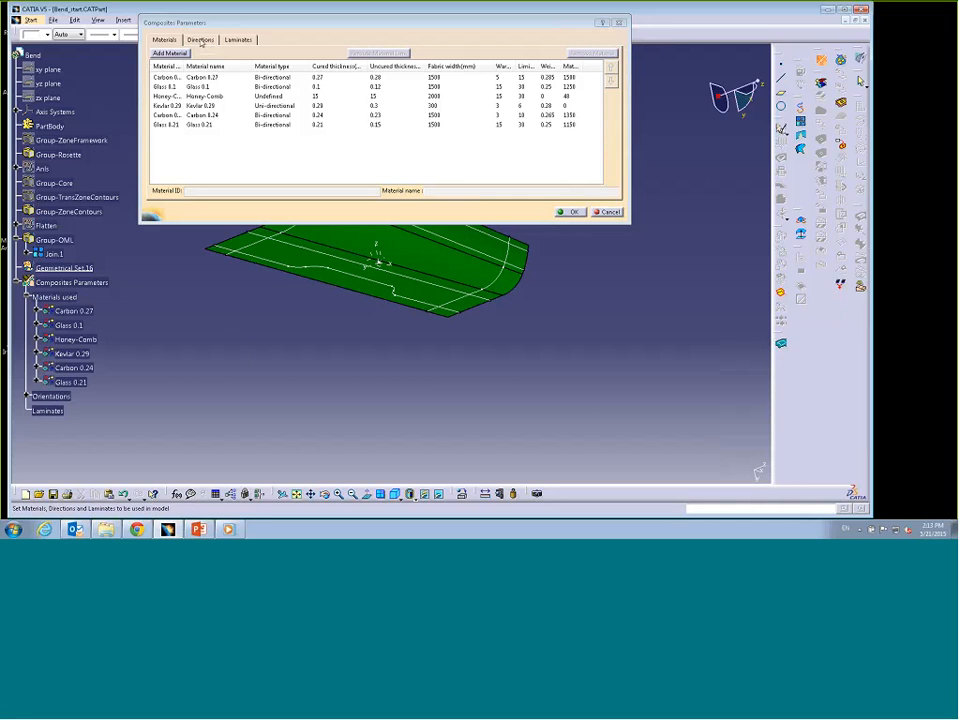
Step: Set the colour of the 0 direction to yellow and check the colours of the 45 and -45 directions
left_click(200, 40)
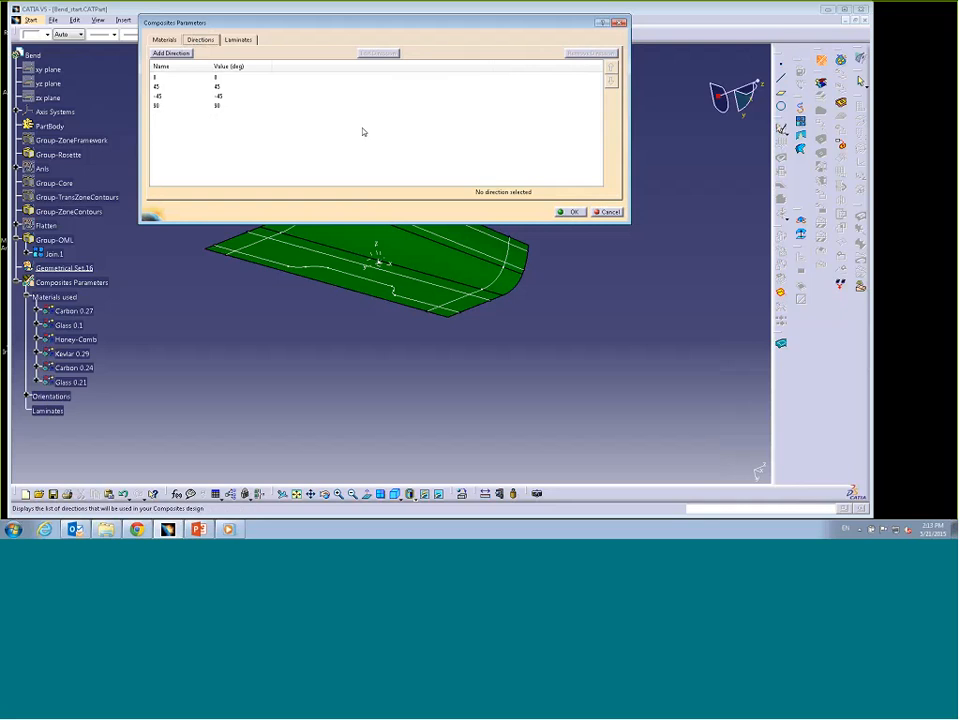
left_click(190, 77)
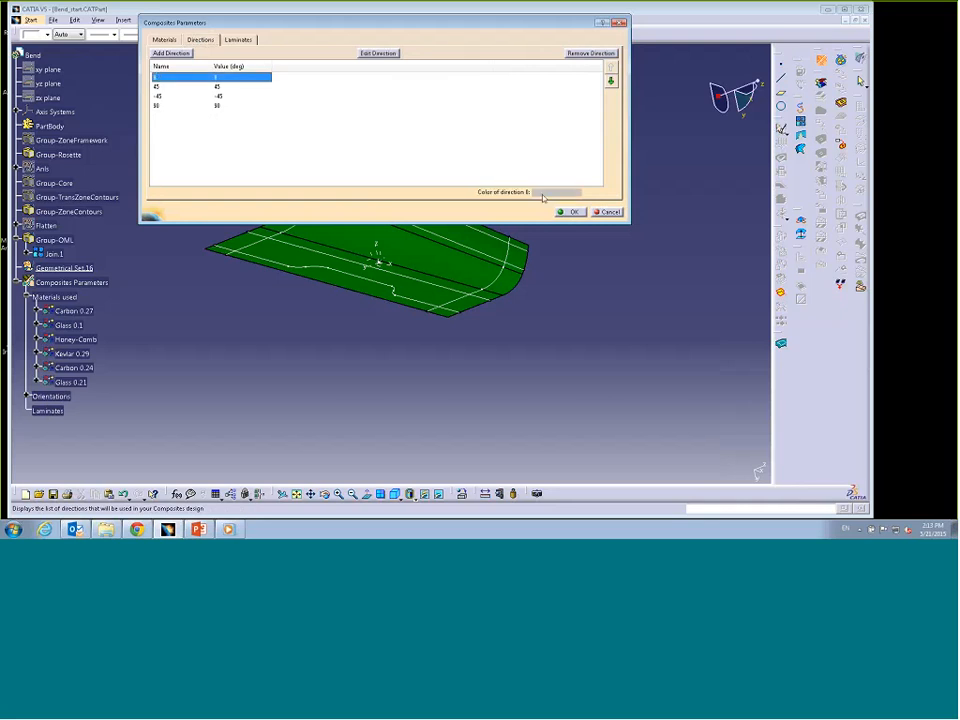
left_click(377, 53)
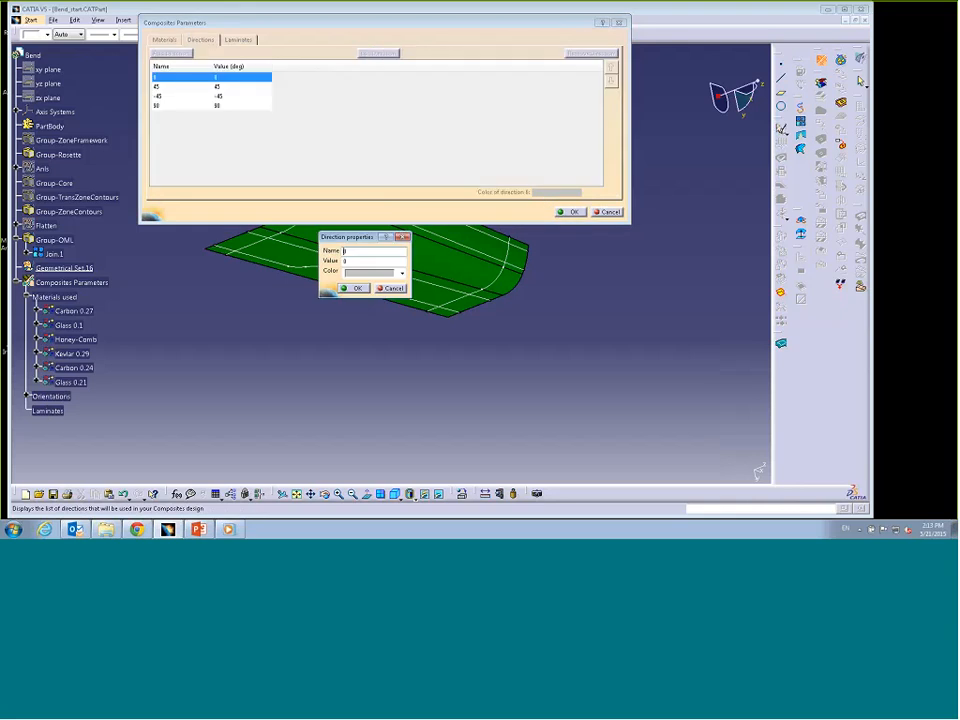
left_click(403, 275)
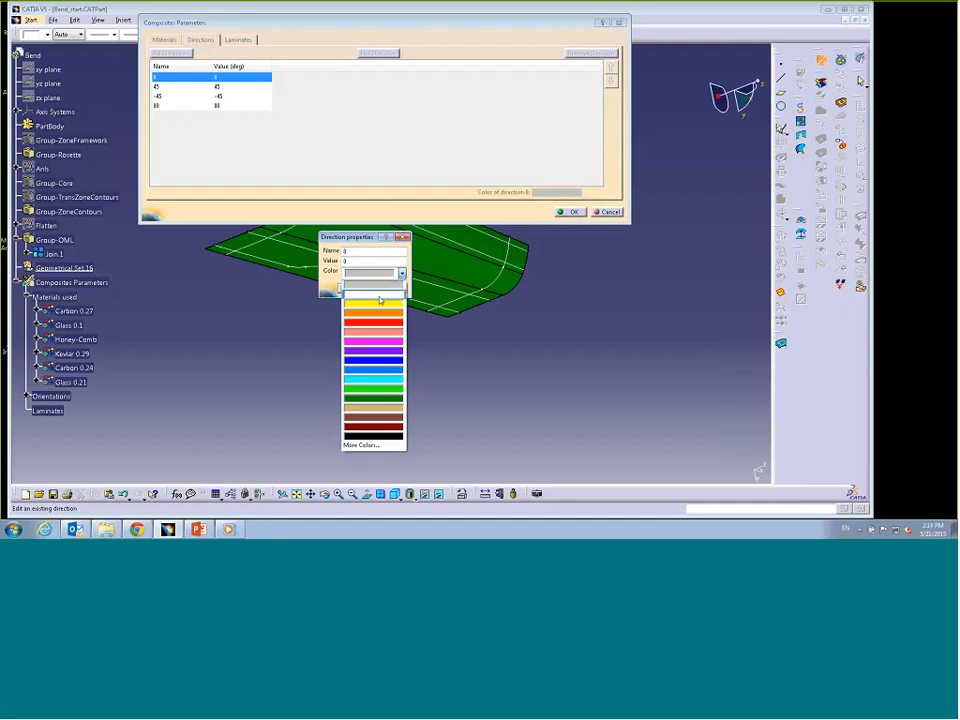
left_click(380, 302)
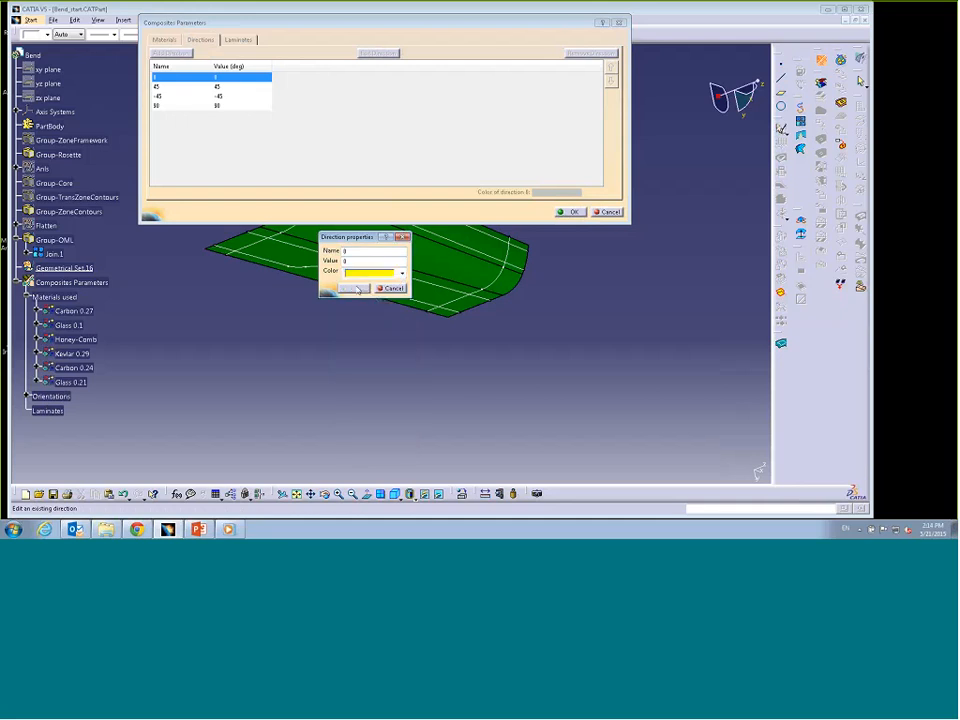
left_click(352, 288)
left_click(198, 86)
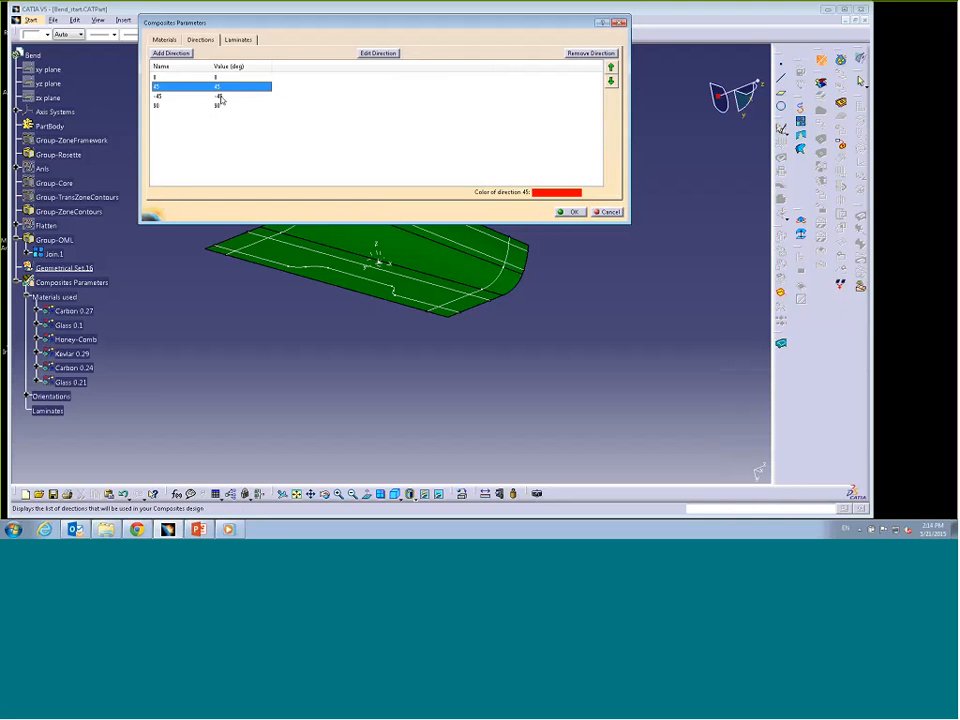
left_click(221, 99)
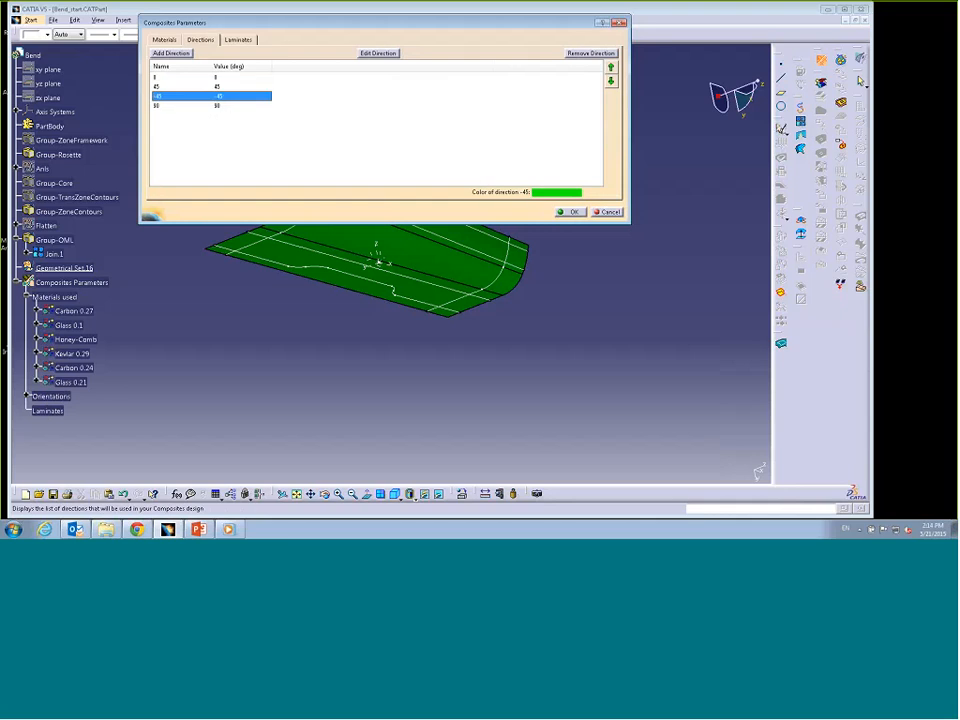
Step: Check the colour of the 90 direction and add a direction named 60 with value 60 and a dark red colour
left_click(220, 107)
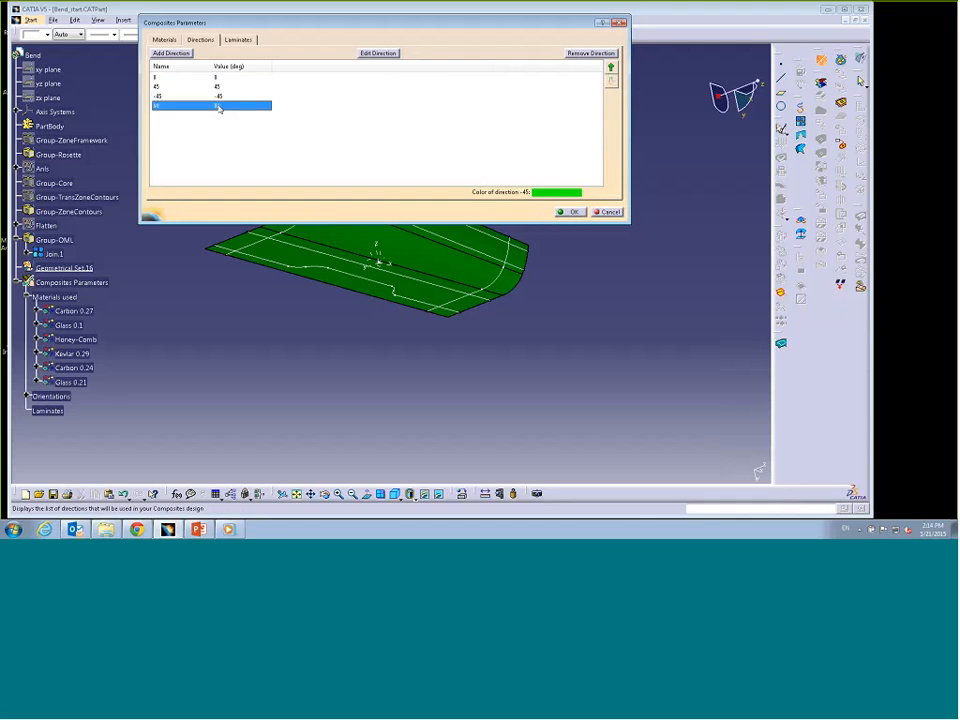
left_click(179, 54)
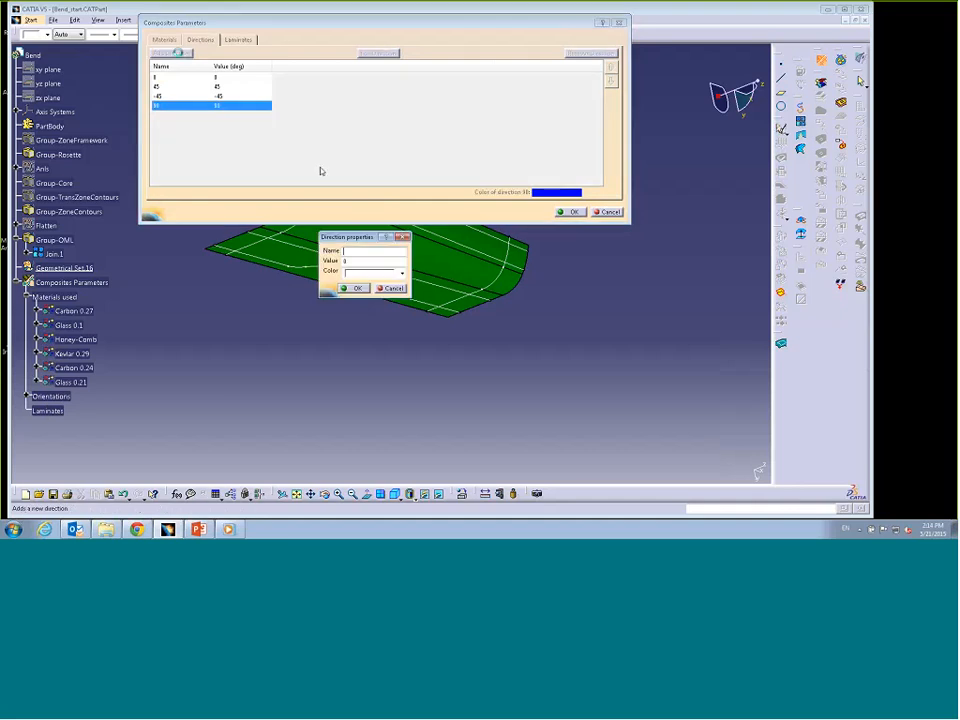
type("90")
key("Tab")
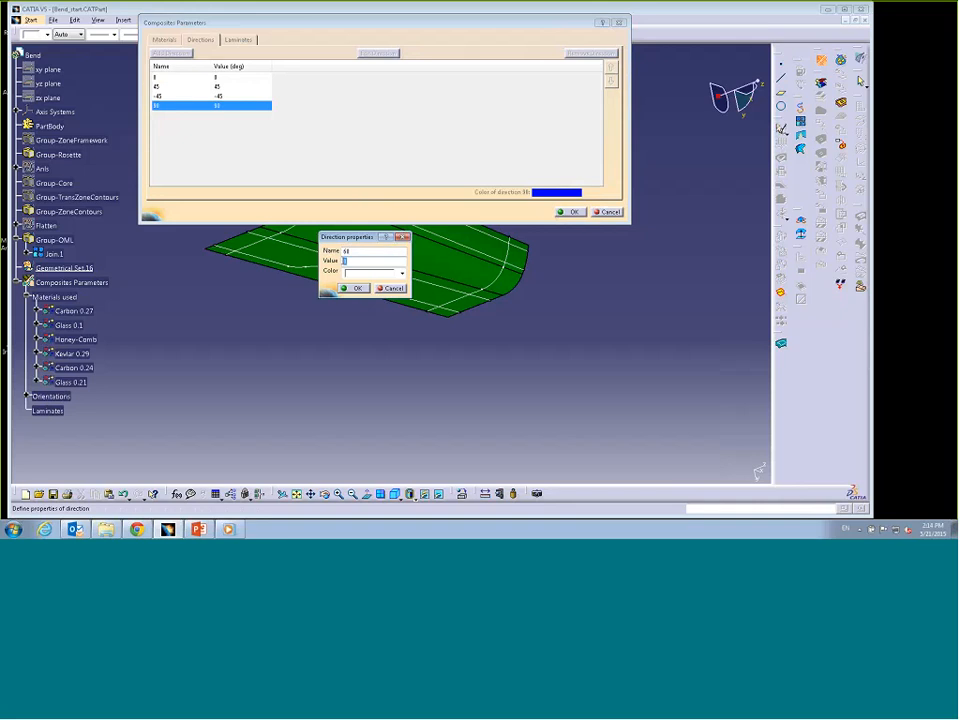
type("90")
left_click(401, 273)
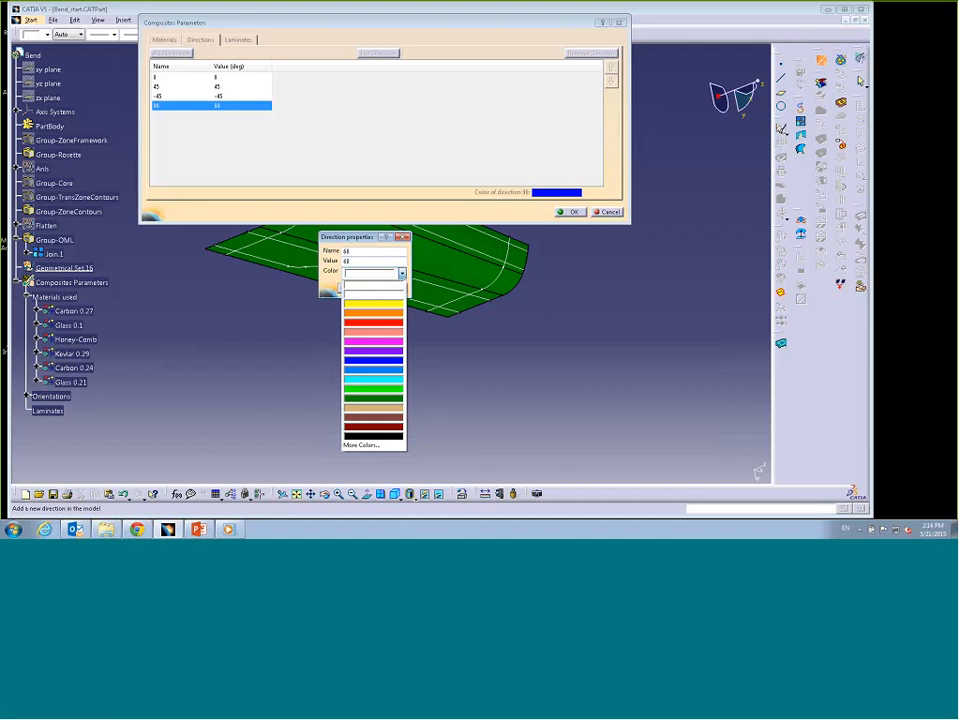
left_click(374, 422)
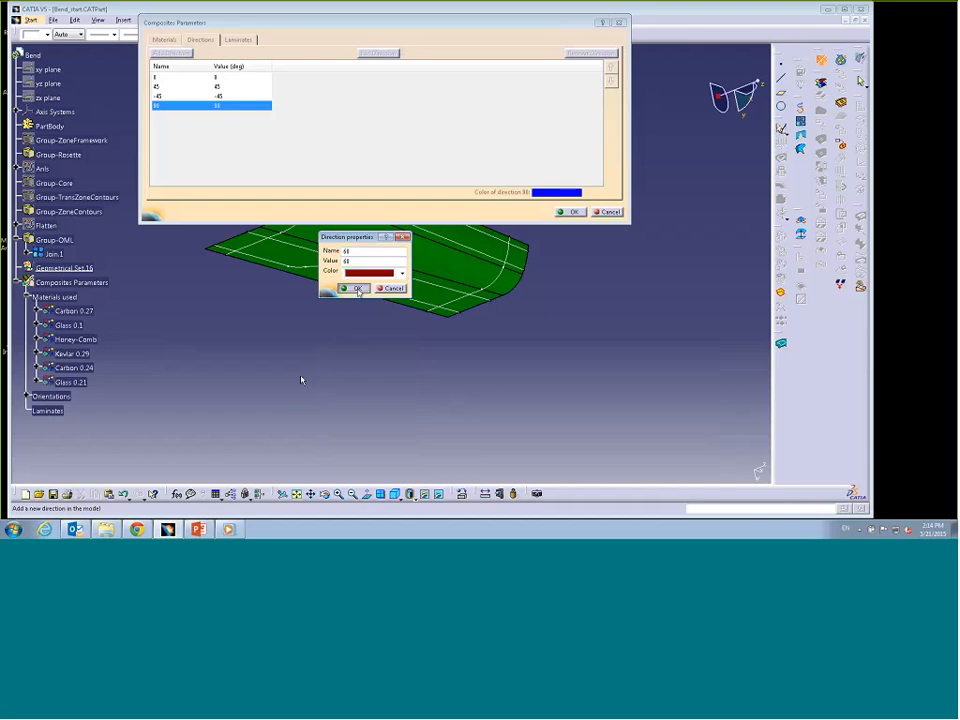
key("Return")
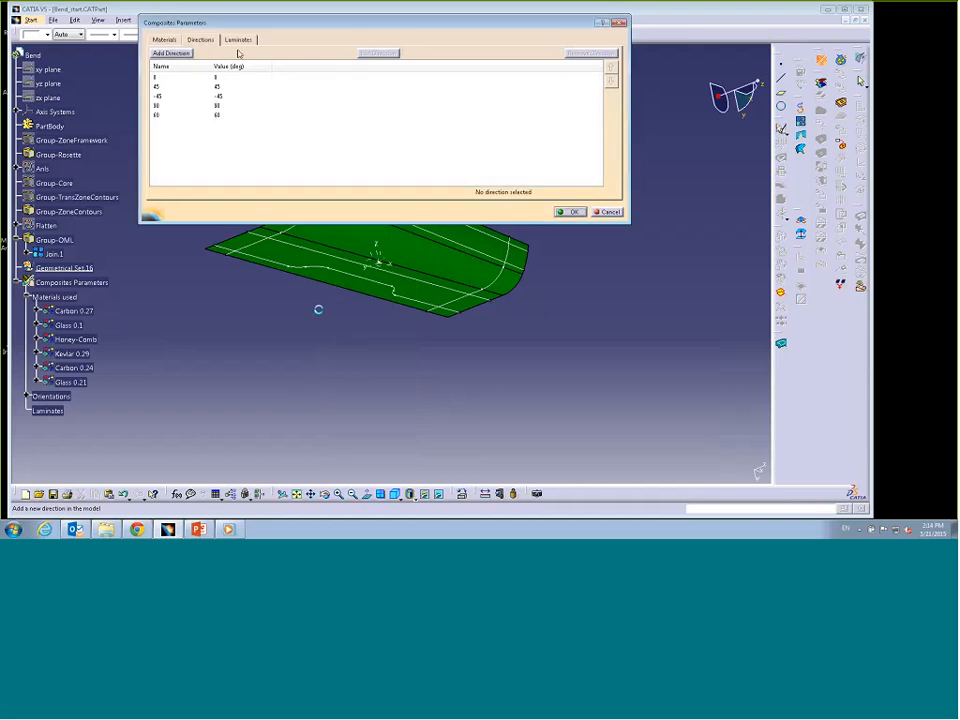
Step: Add a laminate defined by a stacking sequence of Carbon 0.27 at orientation 0 and Carbon 0.27 at orientation 45
left_click(238, 40)
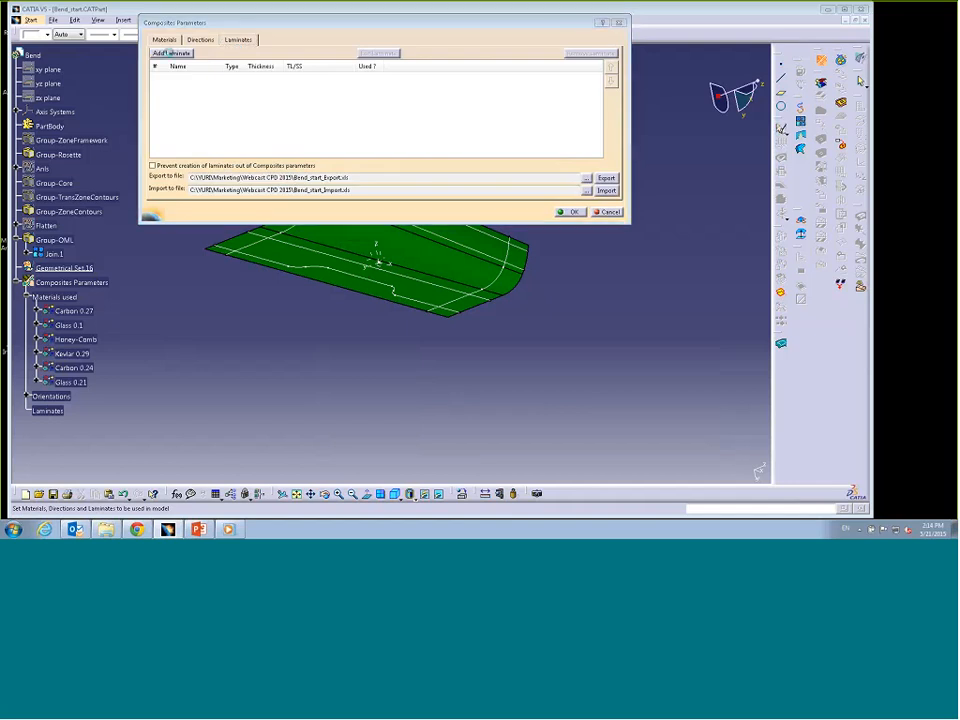
left_click(171, 52)
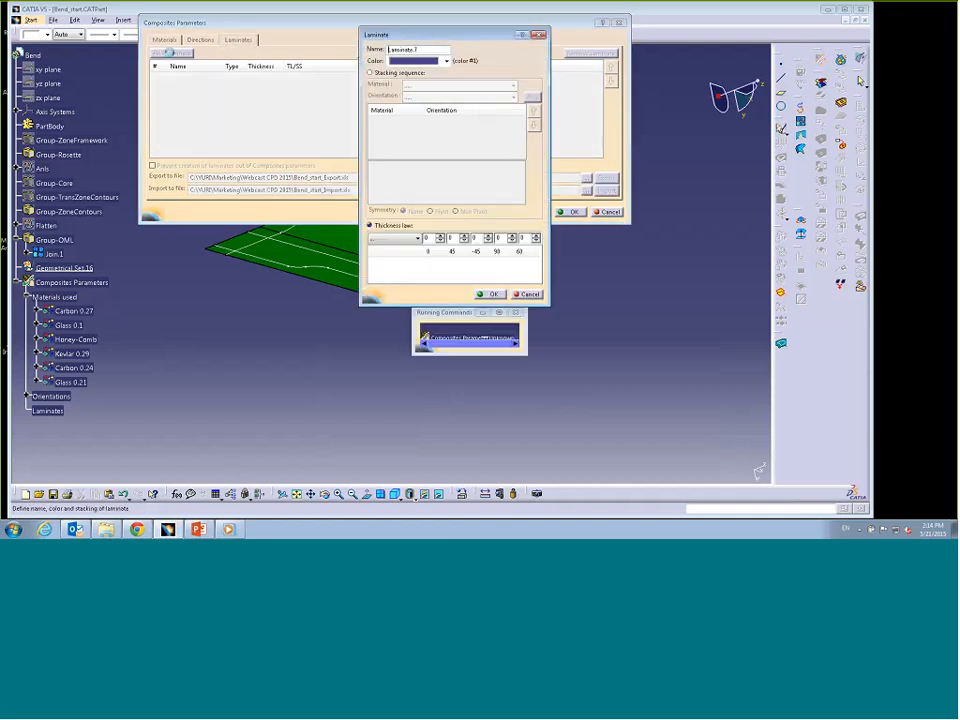
left_click(370, 74)
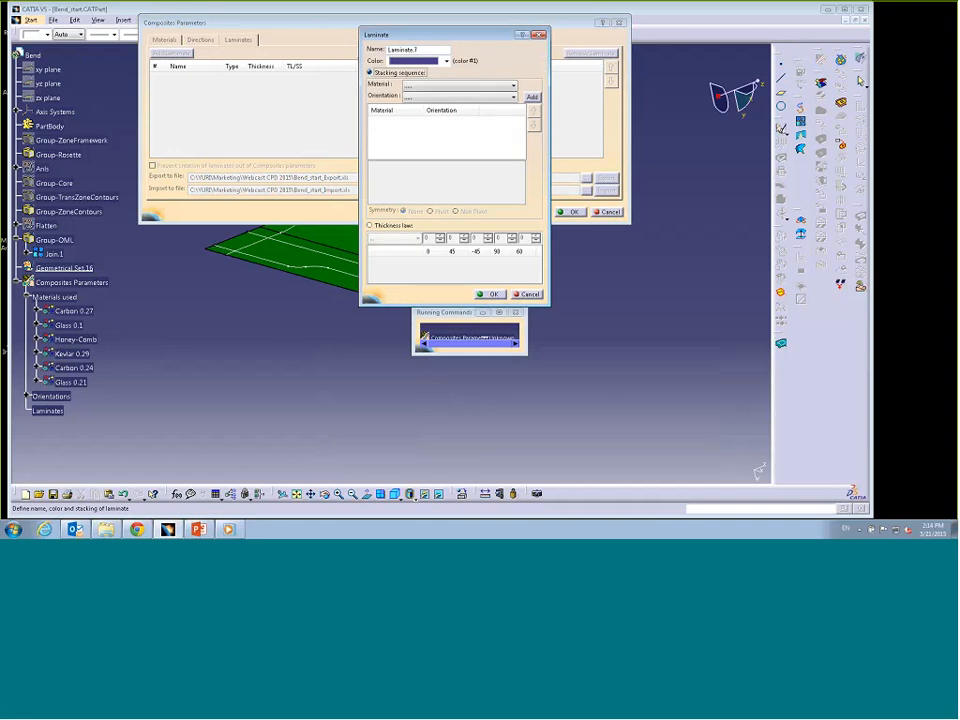
left_click(514, 88)
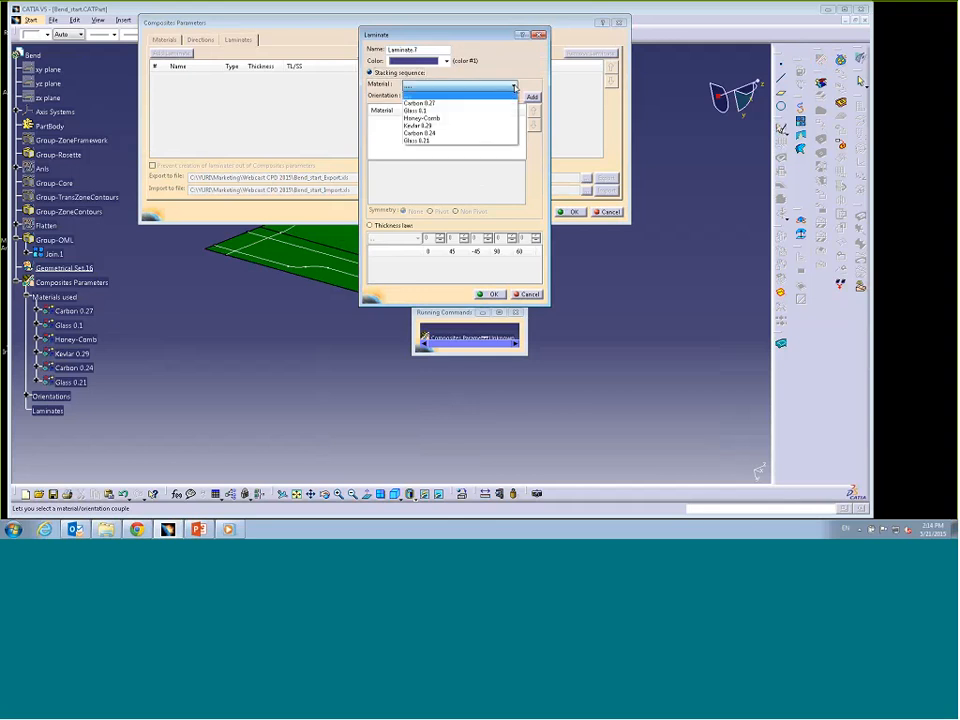
left_click(441, 104)
left_click(425, 96)
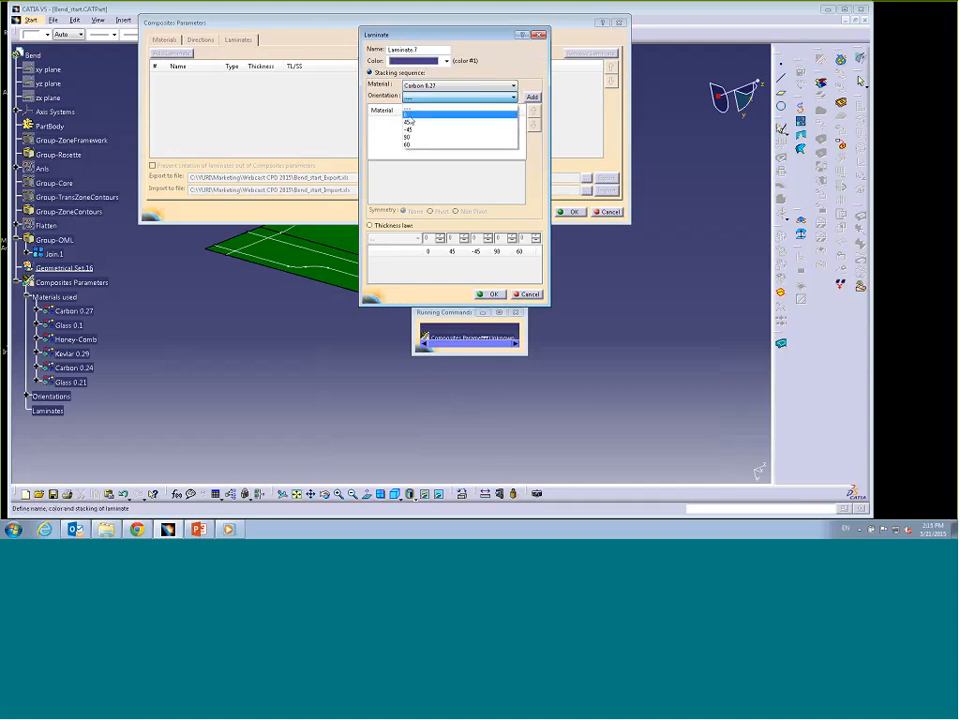
left_click(410, 115)
left_click(532, 97)
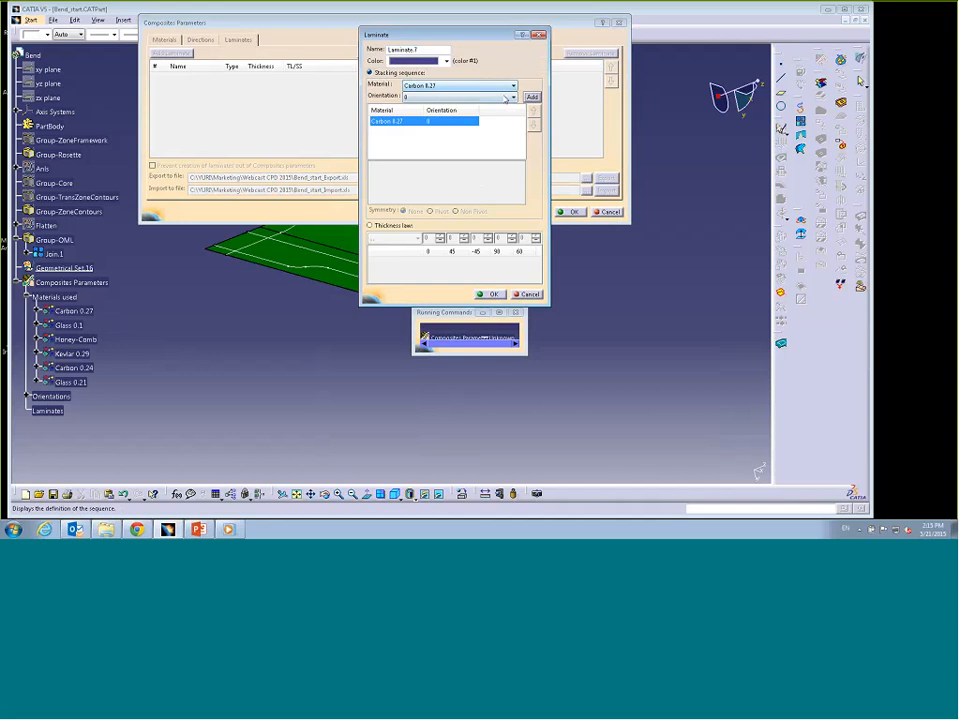
left_click(506, 97)
left_click(440, 123)
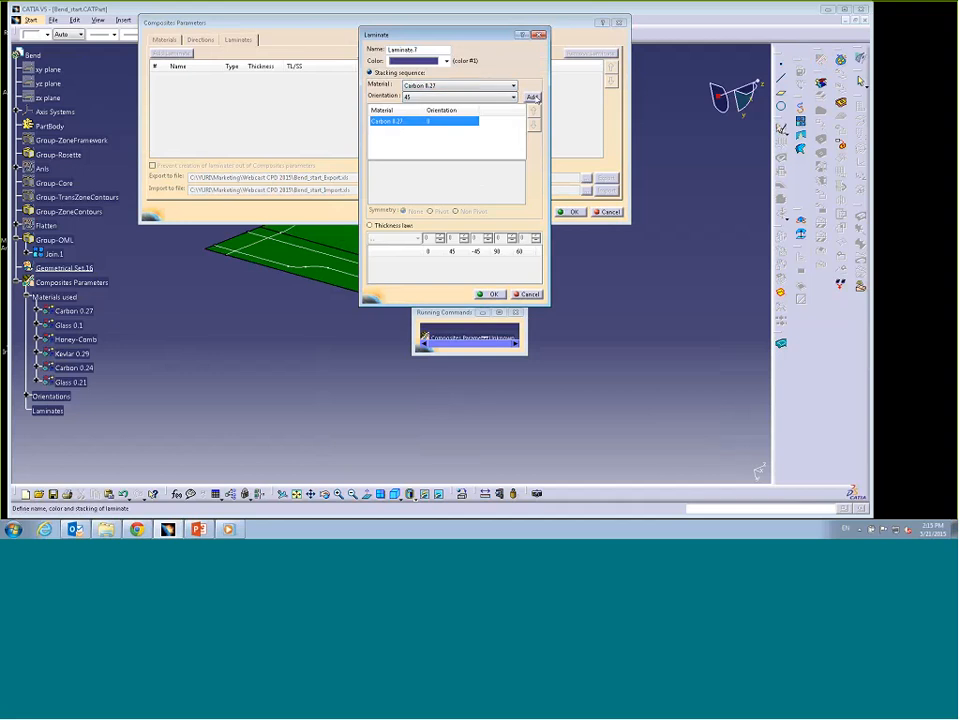
left_click(533, 97)
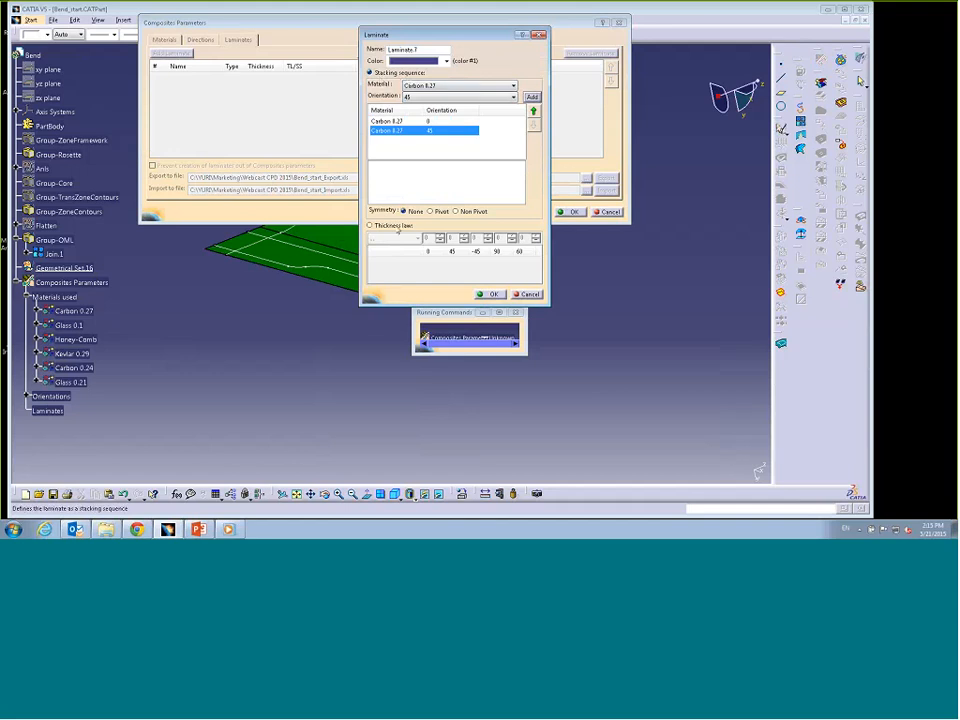
Step: Switch the laminate to a thickness law with 4/2/2/0/4 Carbon 0.27 layers for directions 0, 45, -45, 90 and 60, and accept it
left_click(369, 225)
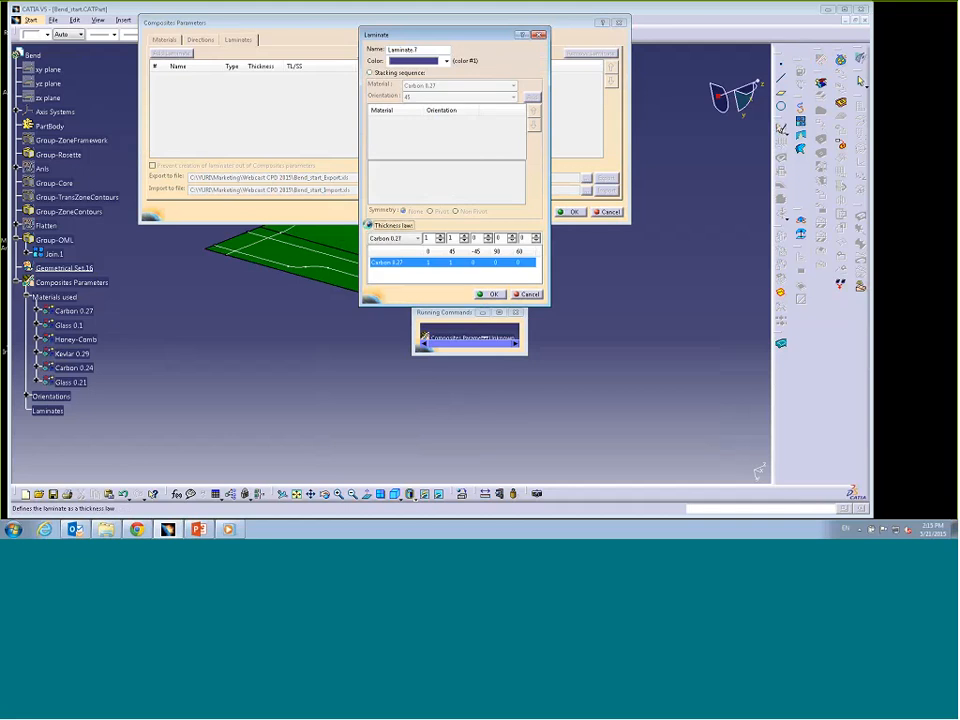
left_click_drag(548, 304, 606, 403)
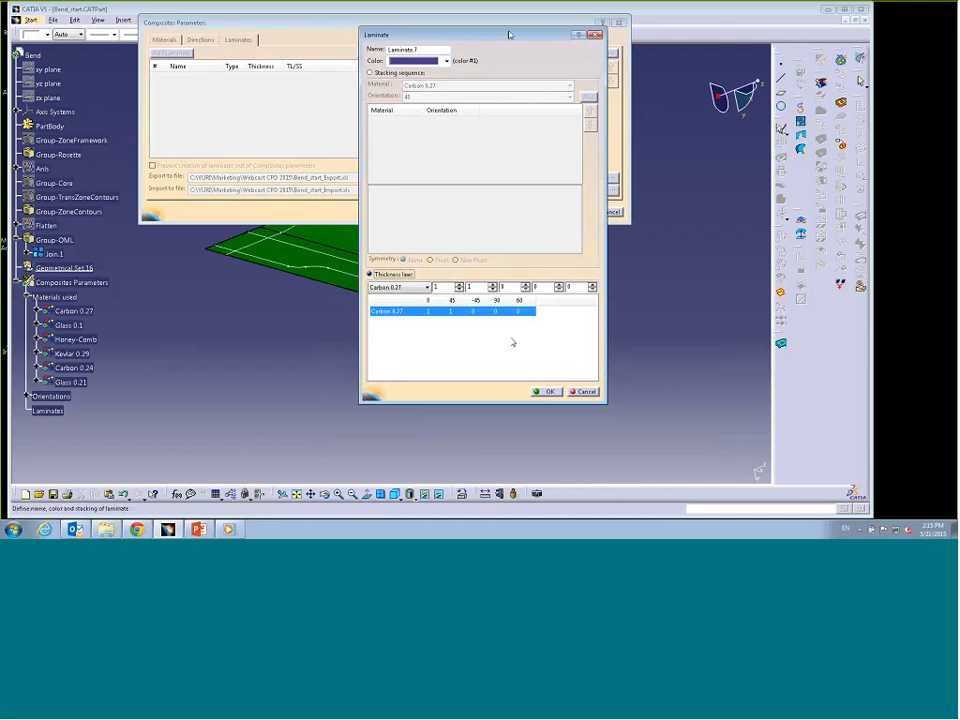
left_click_drag(509, 36, 477, 31)
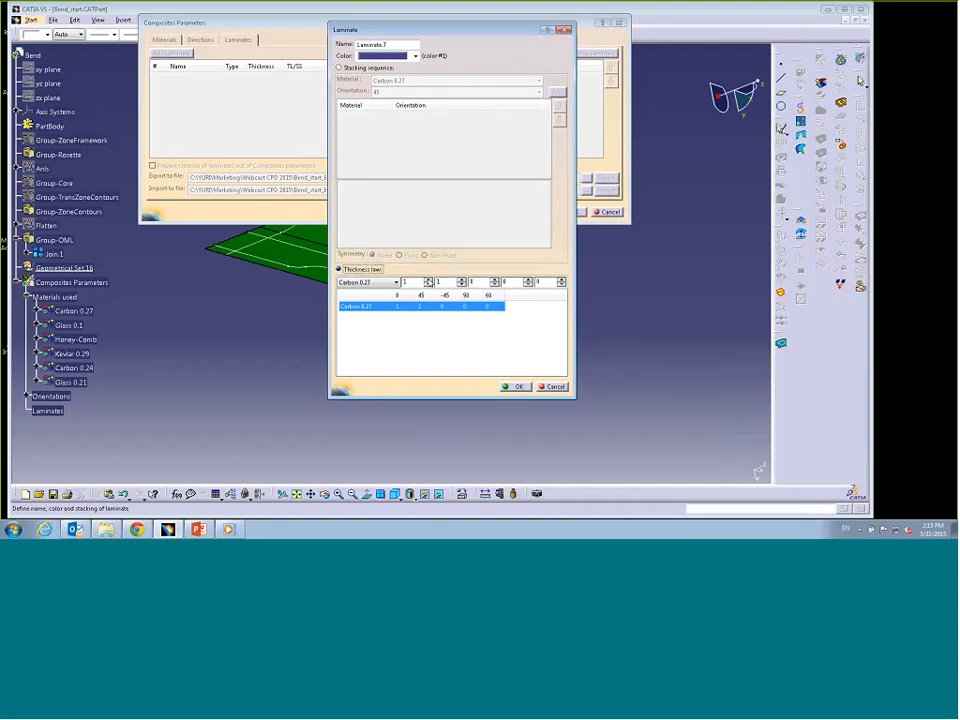
double_click(428, 279)
left_click(462, 280)
left_click(462, 280)
left_click(494, 280)
left_click(494, 284)
left_click(562, 280)
double_click(562, 280)
left_click(562, 280)
left_click(514, 386)
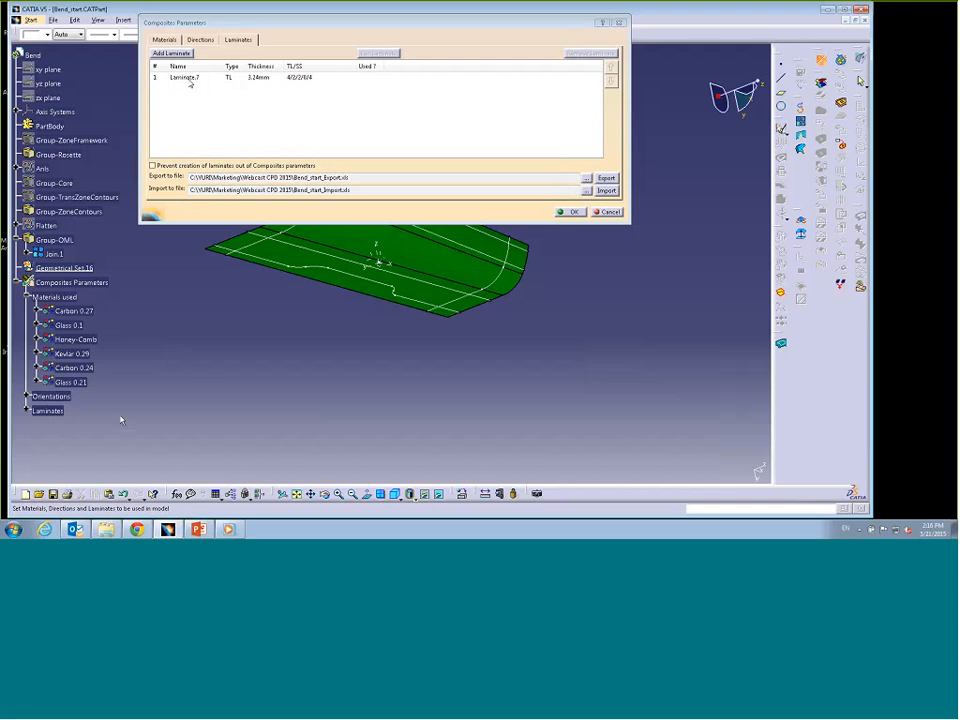
Step: Switch to Windows Explorer, open LaminatesToImportTL.xls in Excel to examine its laminate definitions, and return to CATIA
left_click(106, 529)
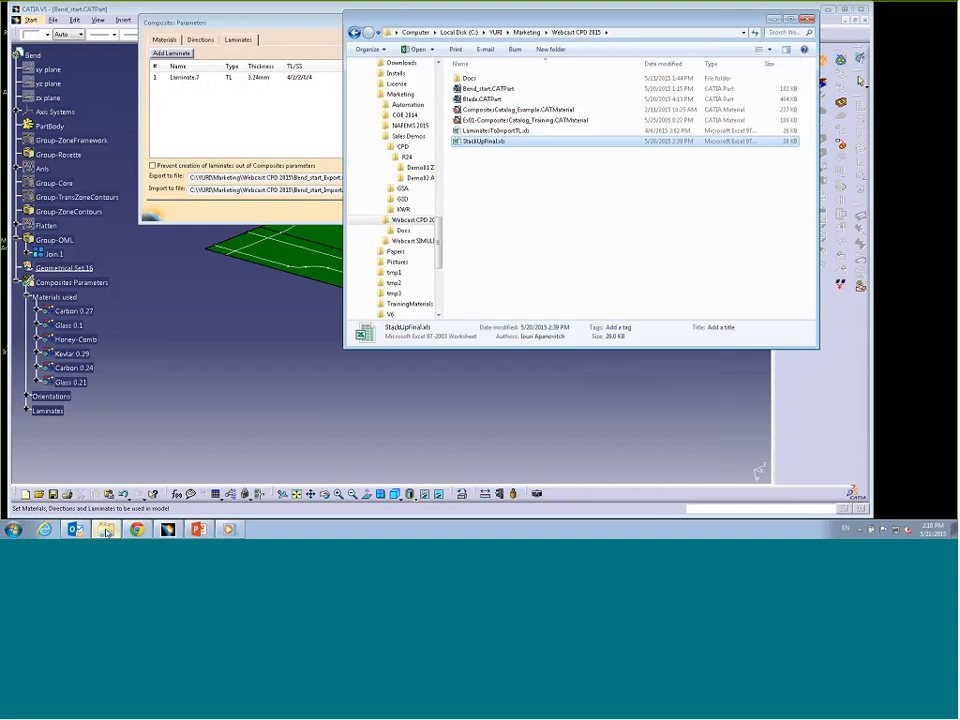
left_click(459, 317)
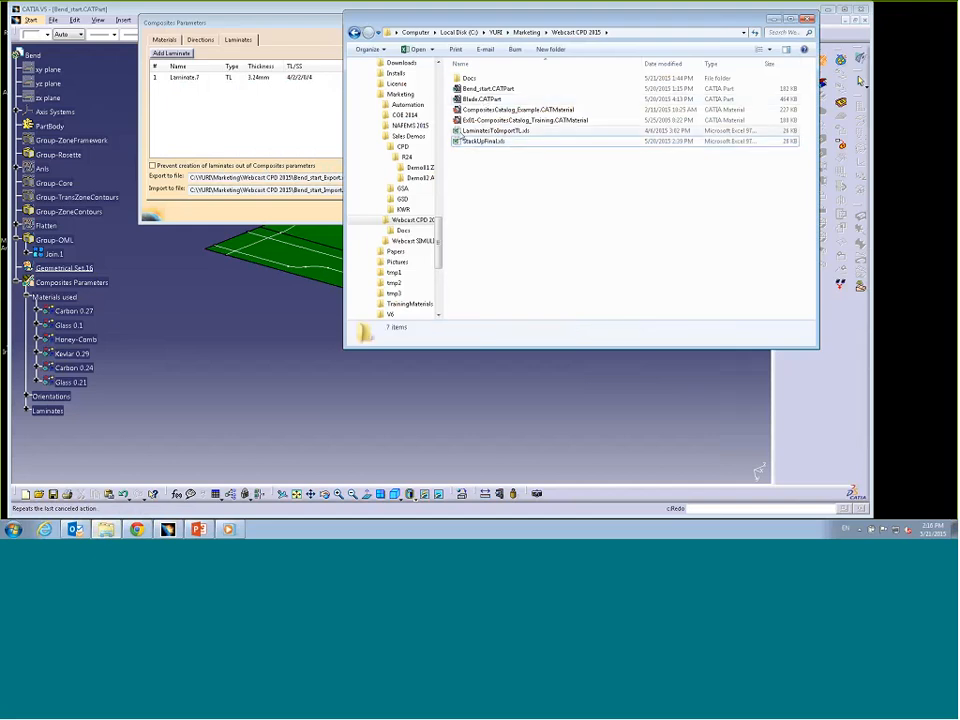
left_click(459, 133)
double_click(459, 133)
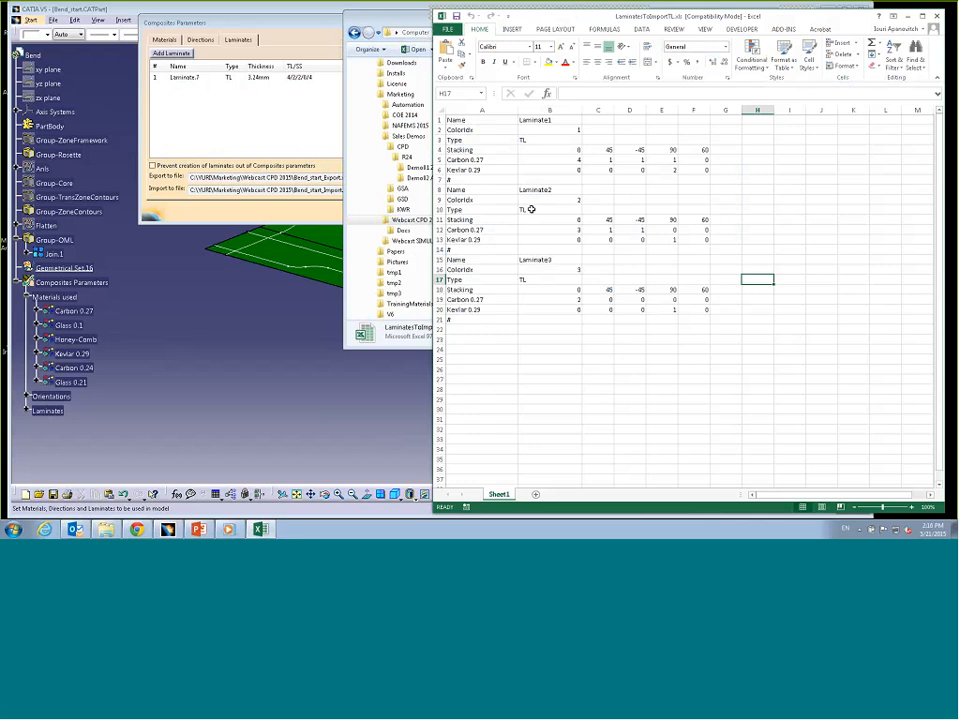
left_click(922, 17)
left_click(774, 19)
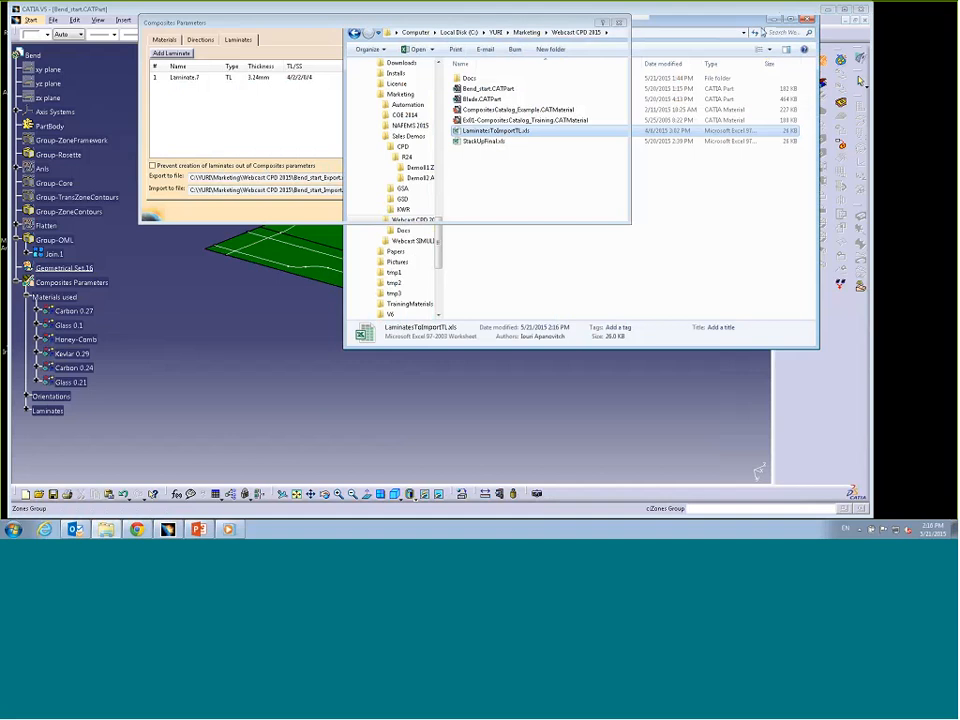
Step: Remove Laminate.7 and import the laminates from LaminatesToImportTL.xls in the Webcast CPD 2015 folder
left_click(197, 77)
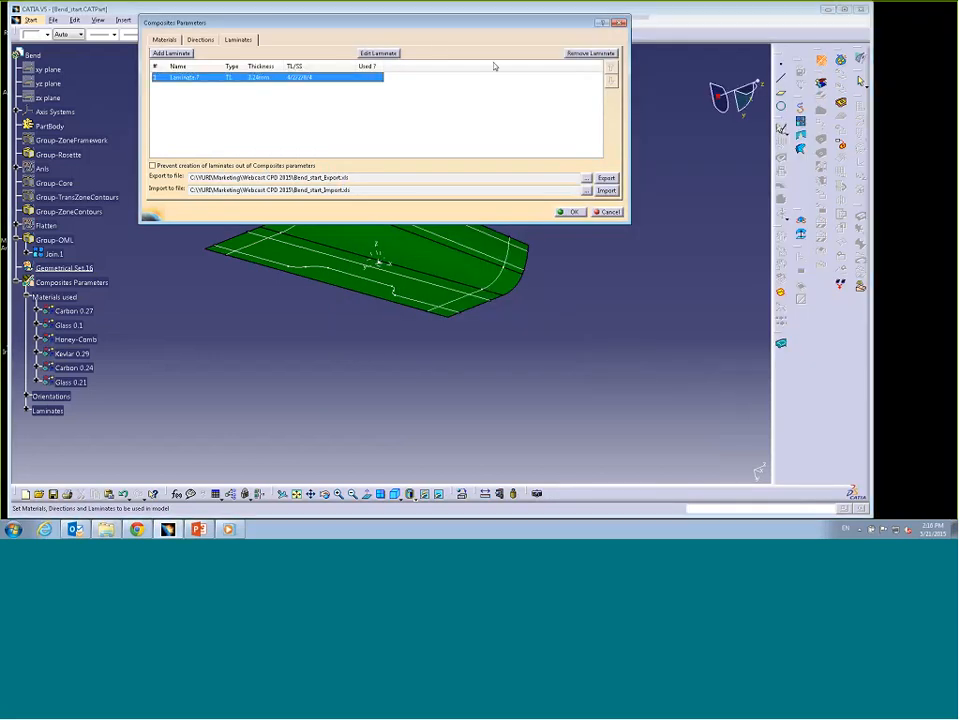
left_click(575, 52)
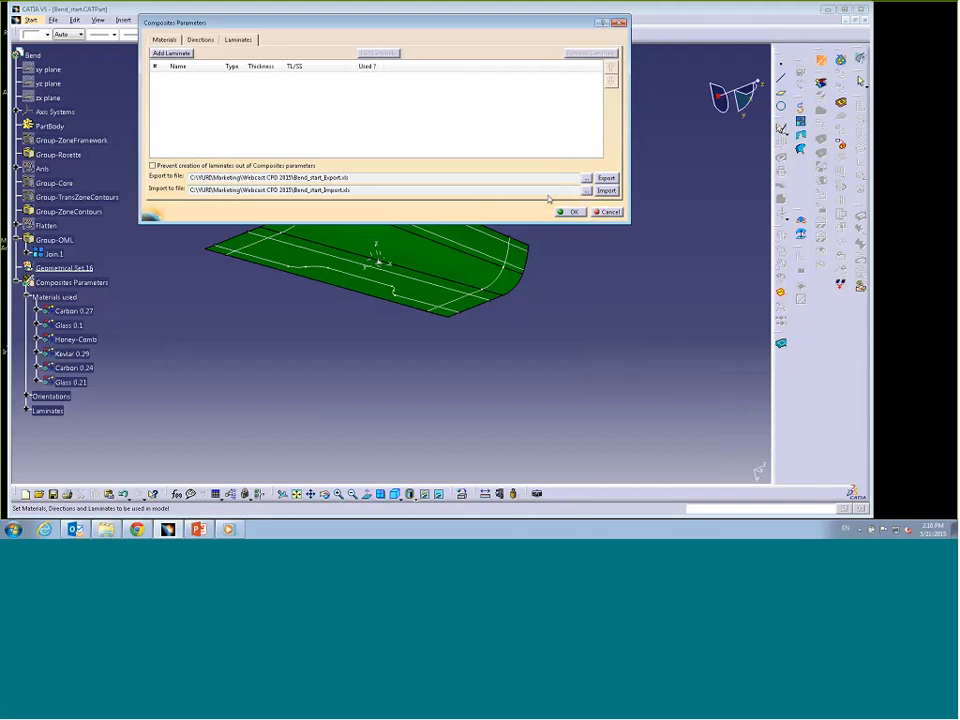
left_click(586, 190)
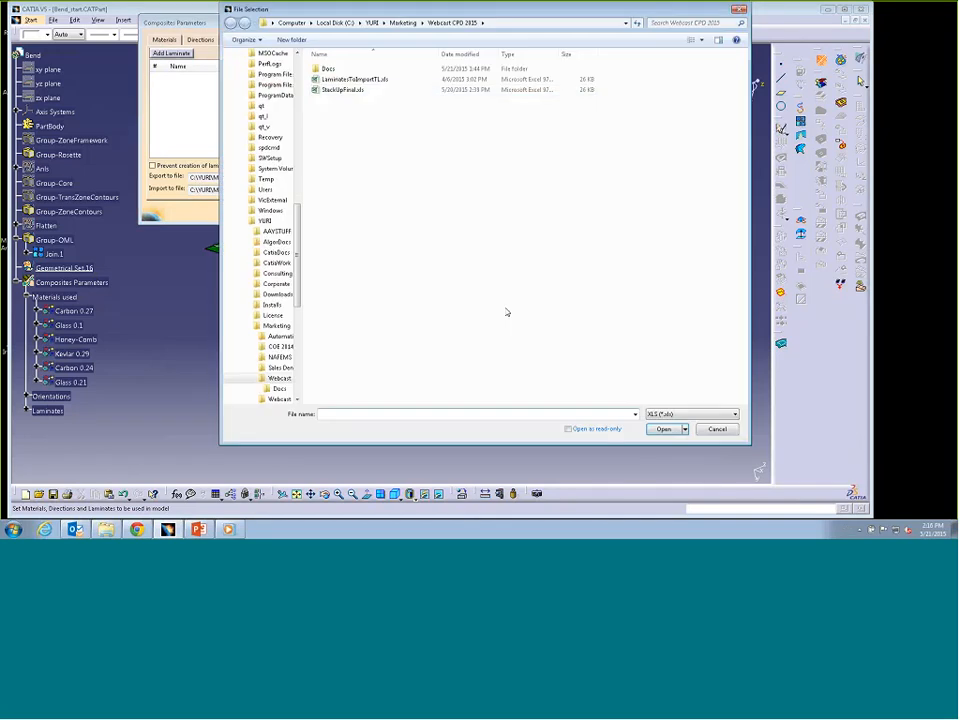
left_click(355, 79)
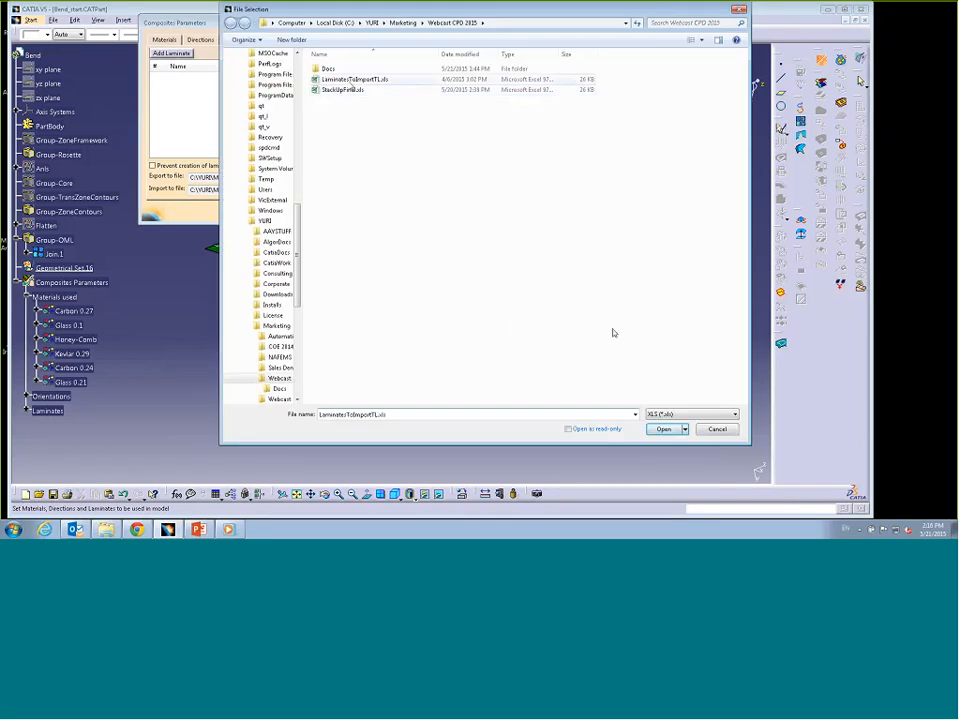
key("Return")
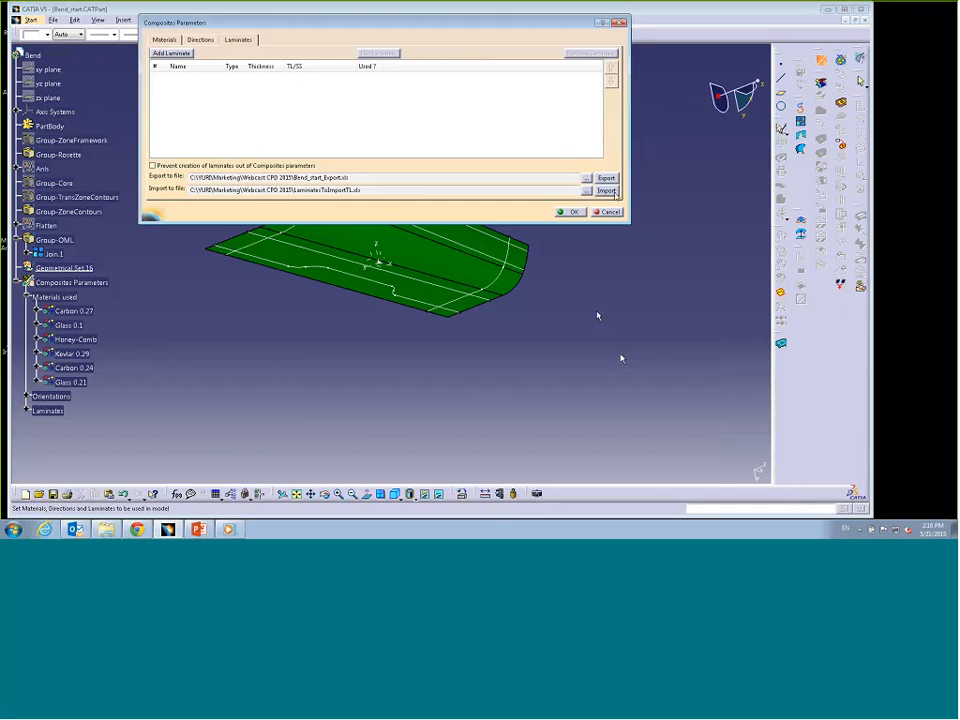
left_click(606, 190)
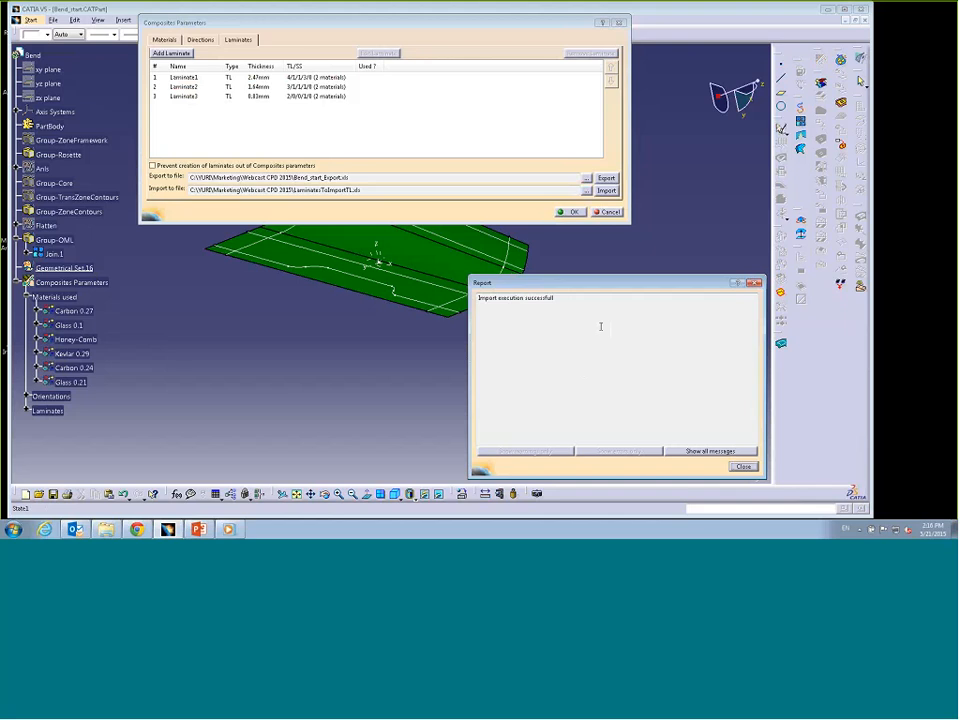
left_click(737, 466)
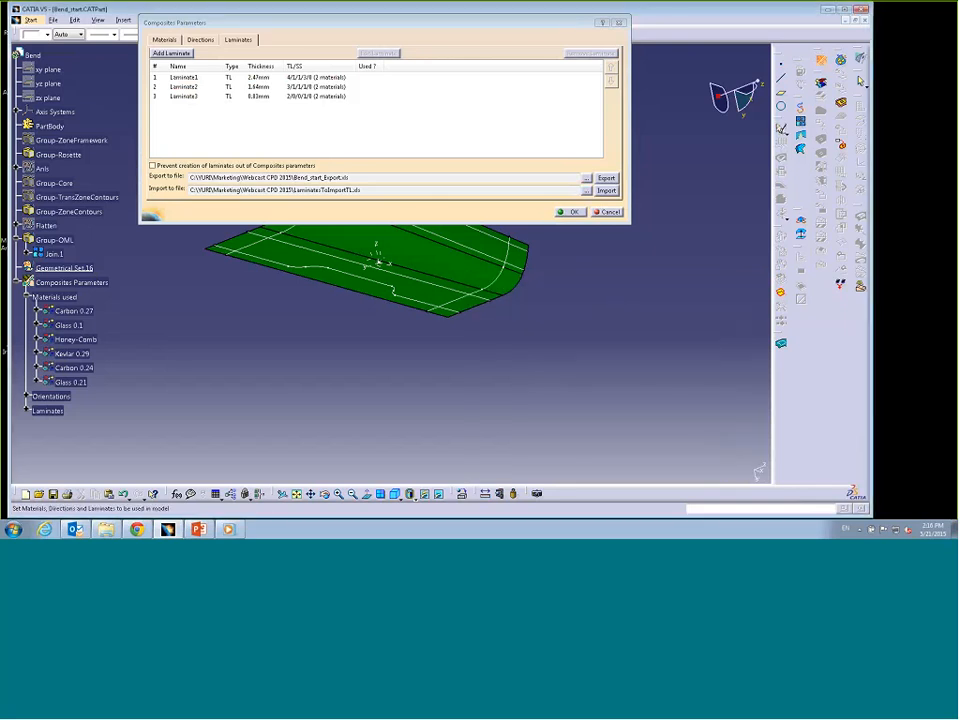
Step: Review the thickness law of Laminate1 and accept the composites parameters
left_click(205, 78)
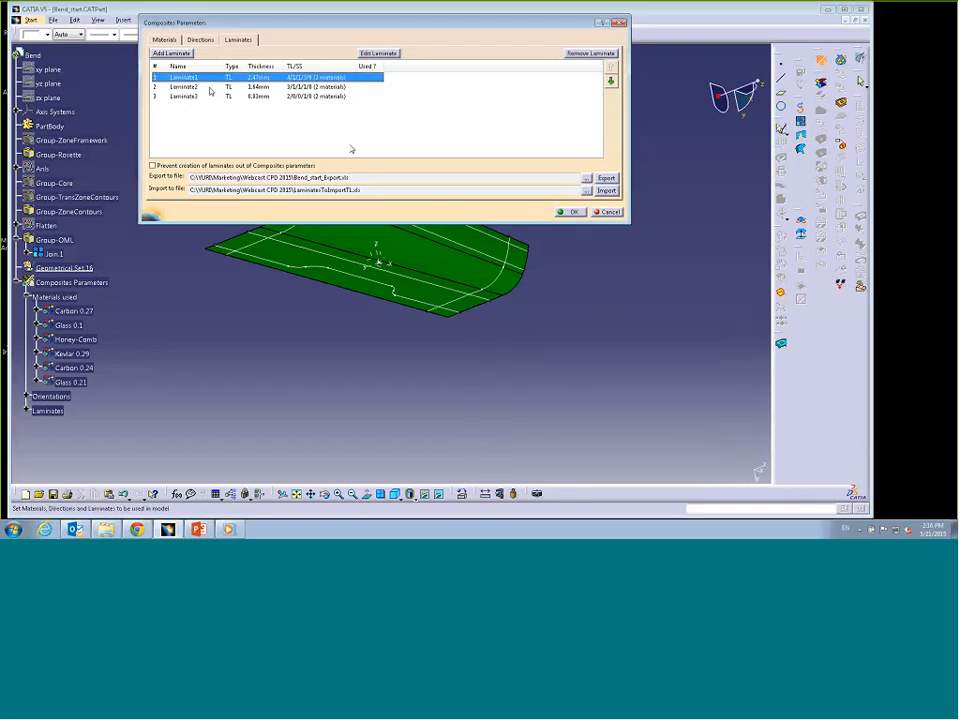
left_click(378, 53)
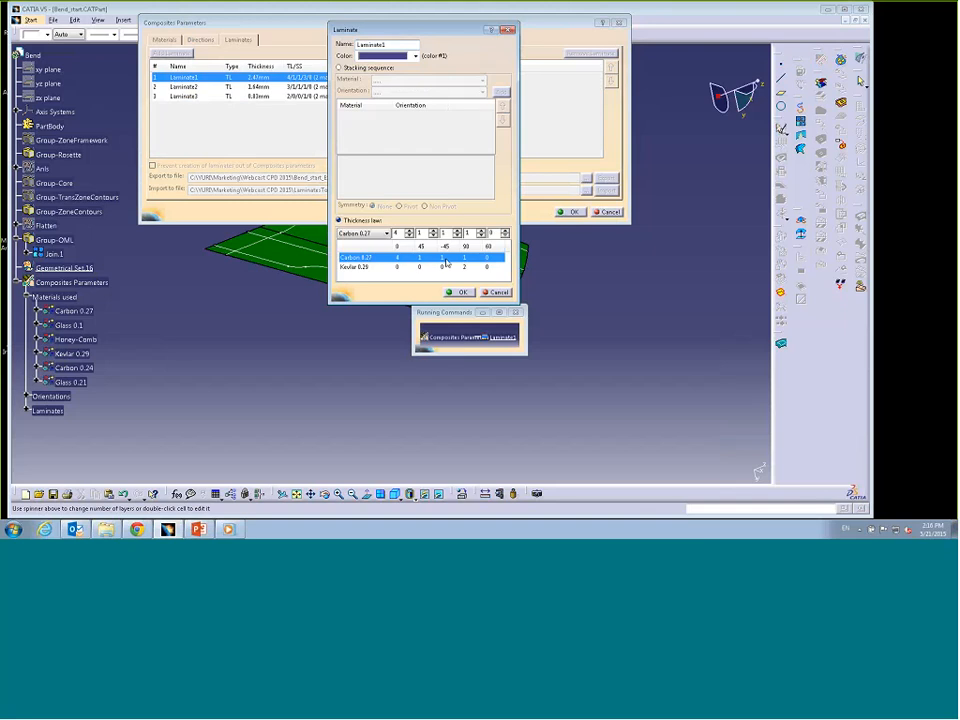
left_click(460, 292)
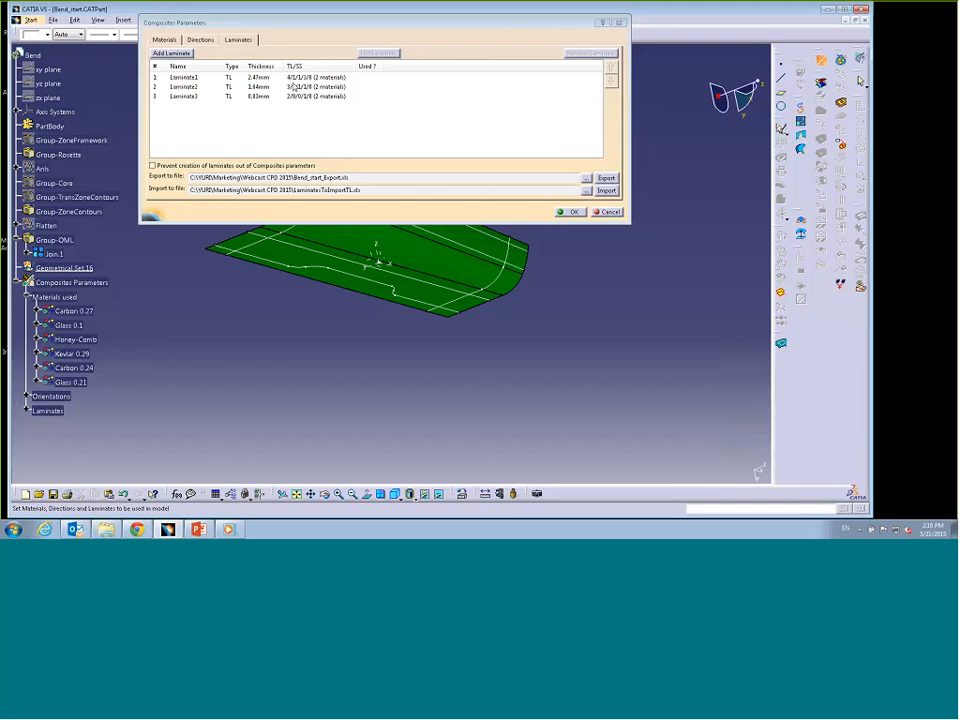
left_click(569, 212)
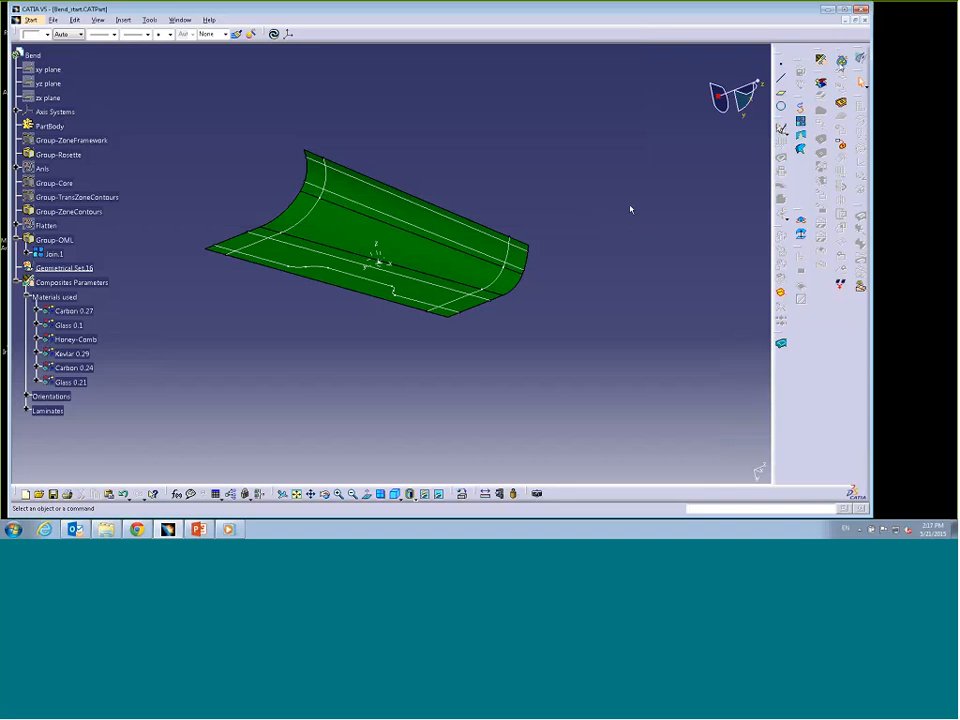
Step: Create a plies group on the Join.1 surface with Reference-Axis as its rosette
left_click(841, 63)
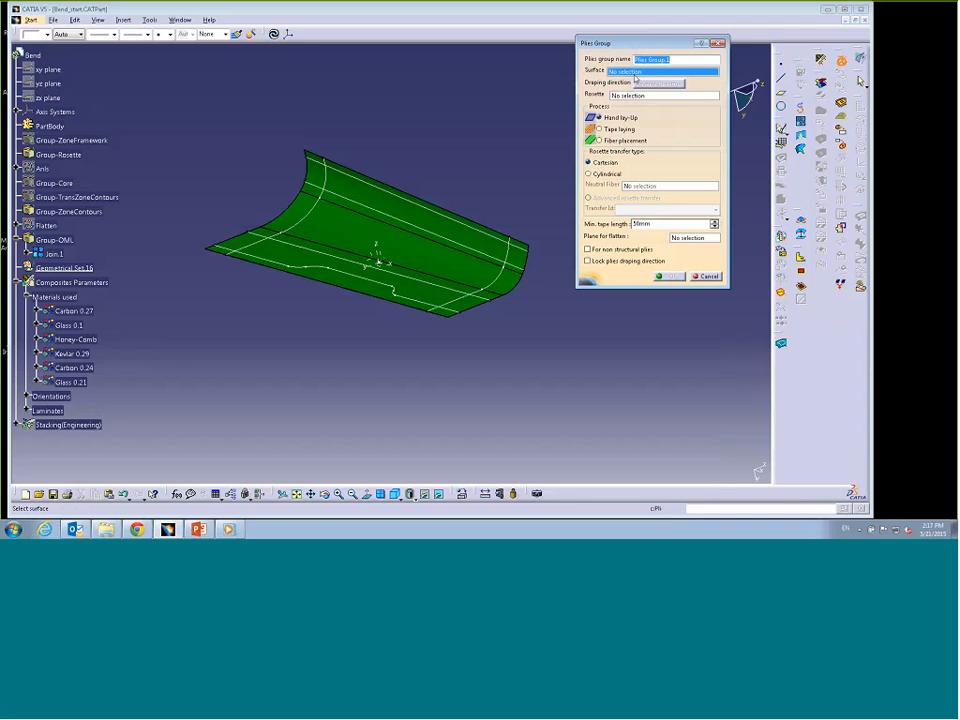
left_click(418, 243)
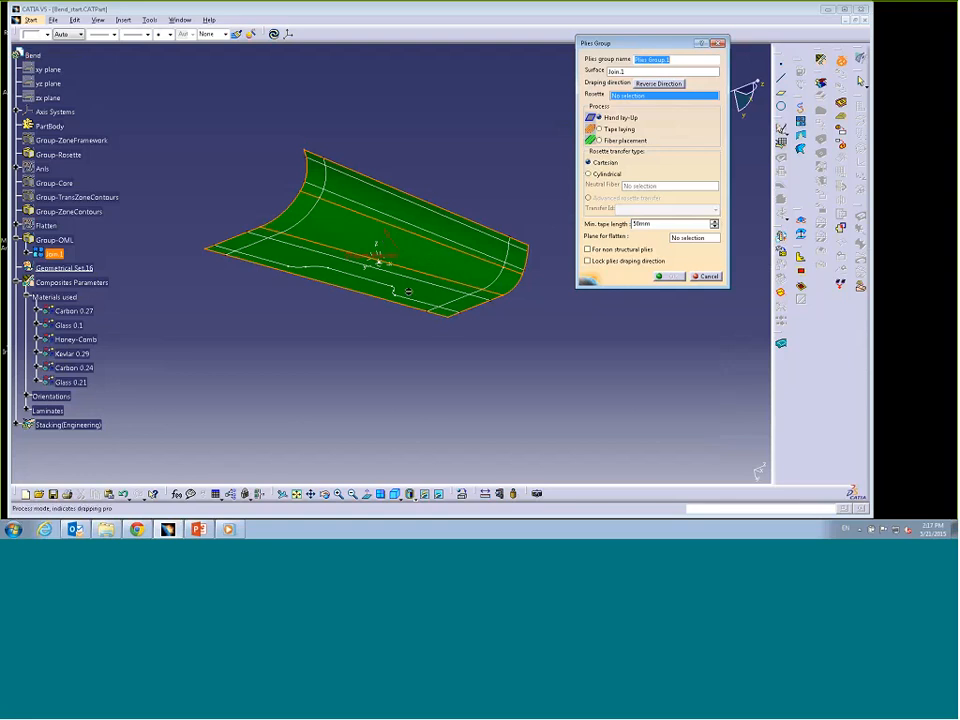
left_click(381, 259)
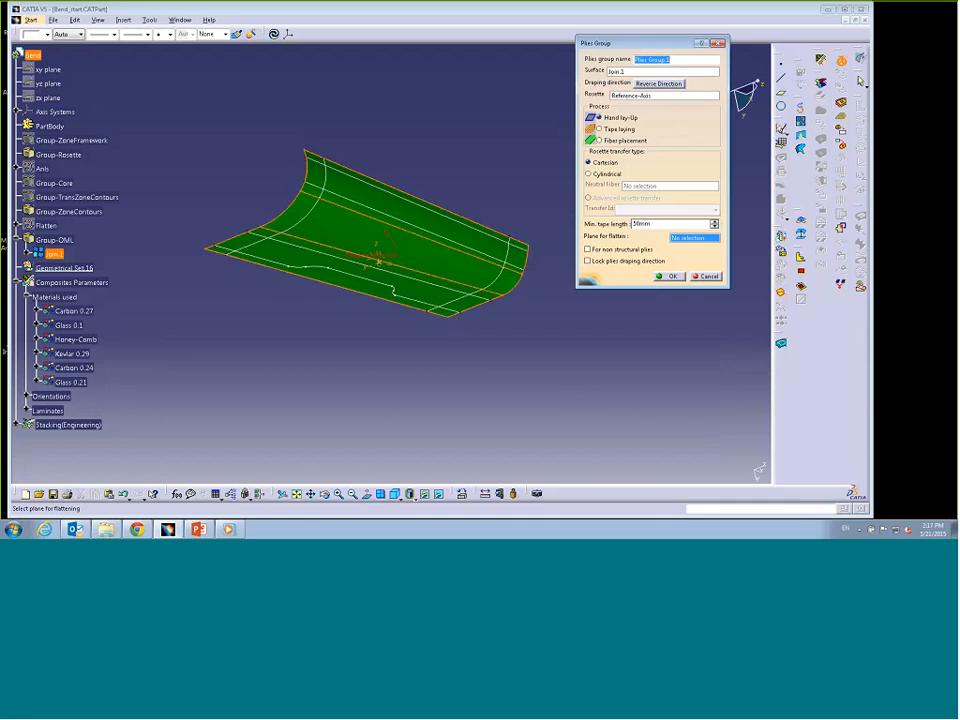
left_click(668, 276)
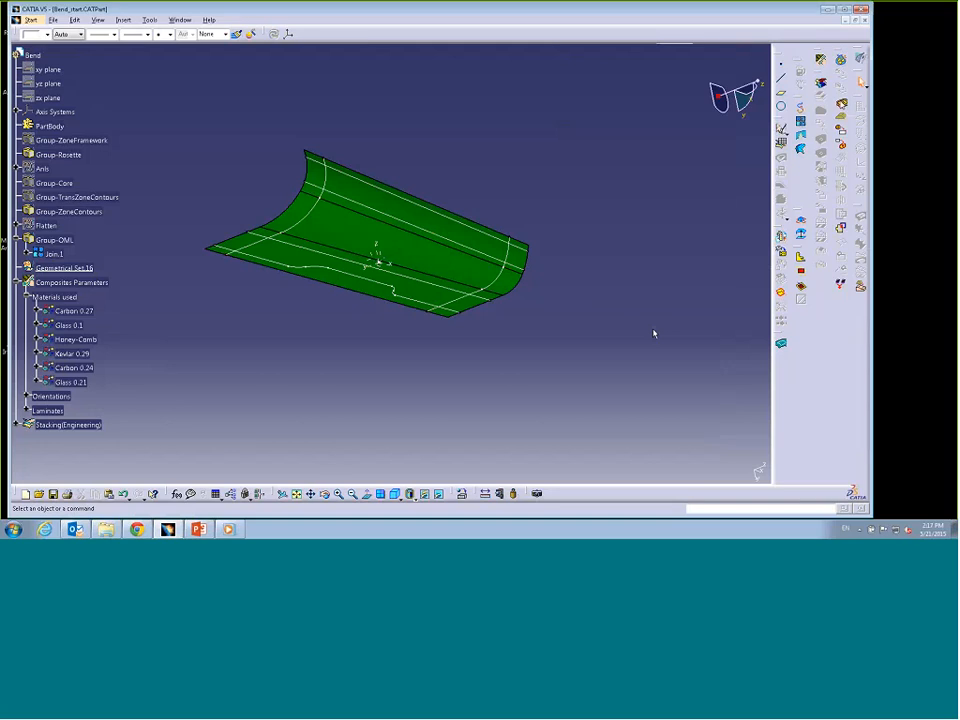
Step: Create a ply in Plies Group.1 with a contour bounded by Line.1, Intersect.2, Line.2 and Intersect.1
left_click(841, 104)
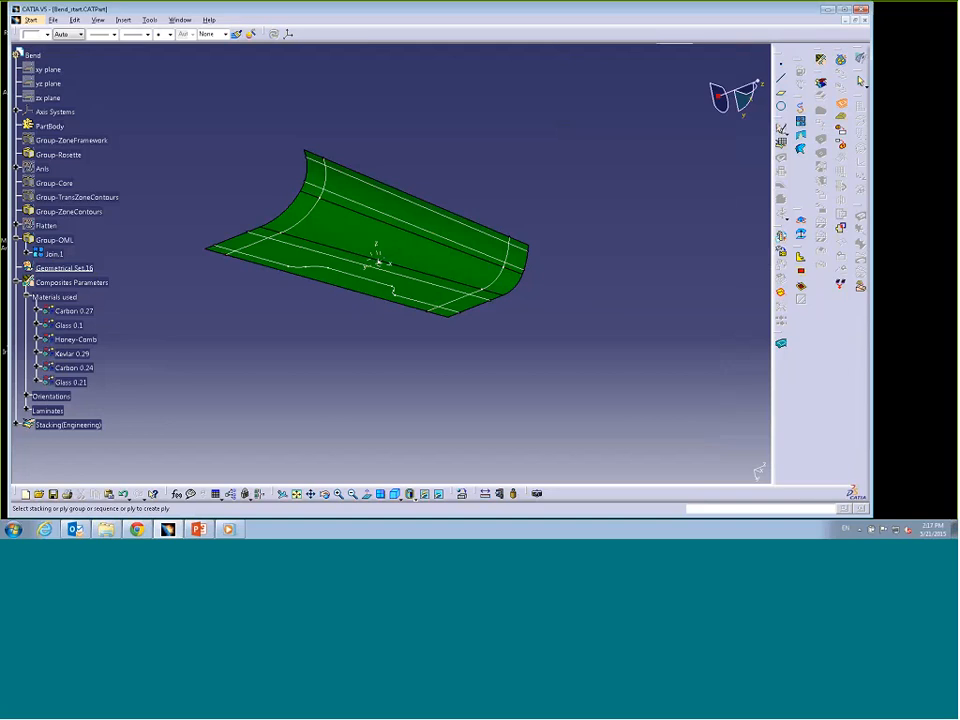
left_click(70, 426)
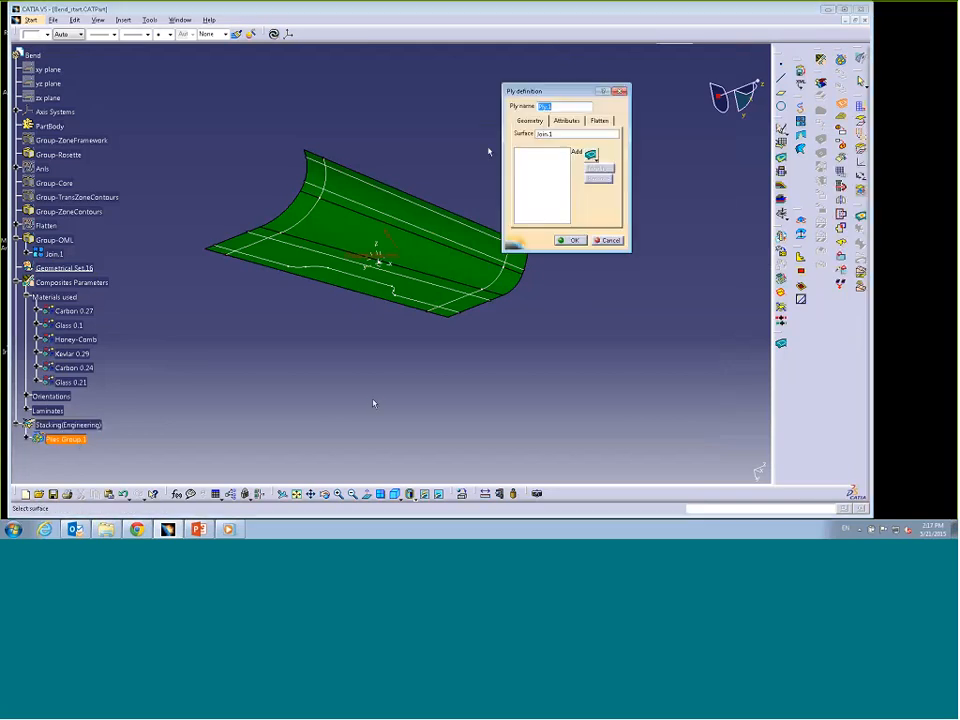
left_click(591, 155)
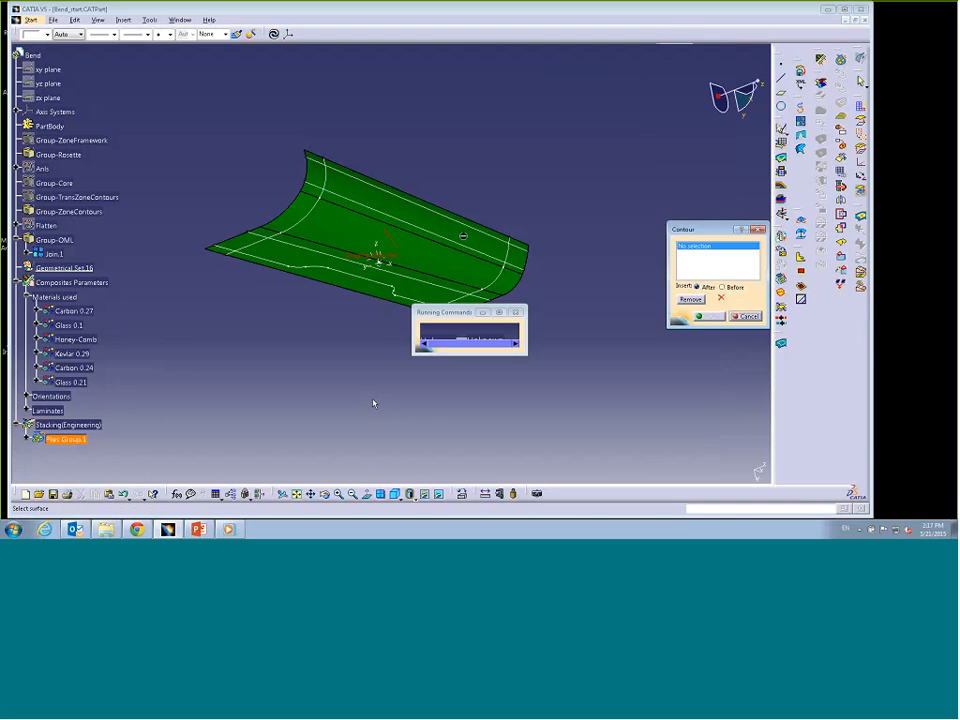
left_click(476, 238)
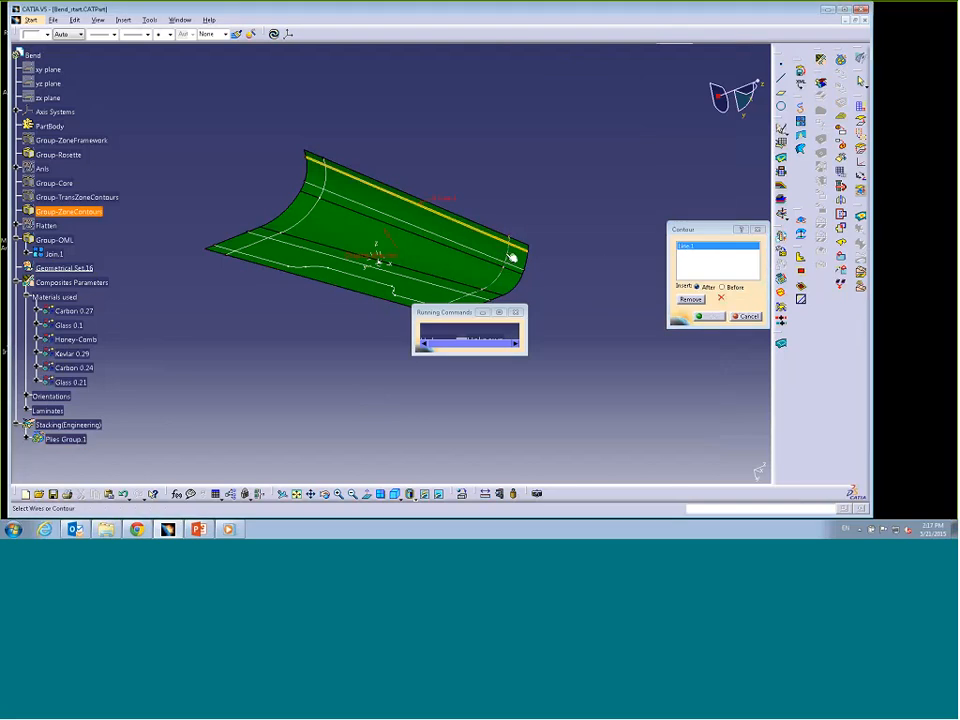
left_click(507, 250)
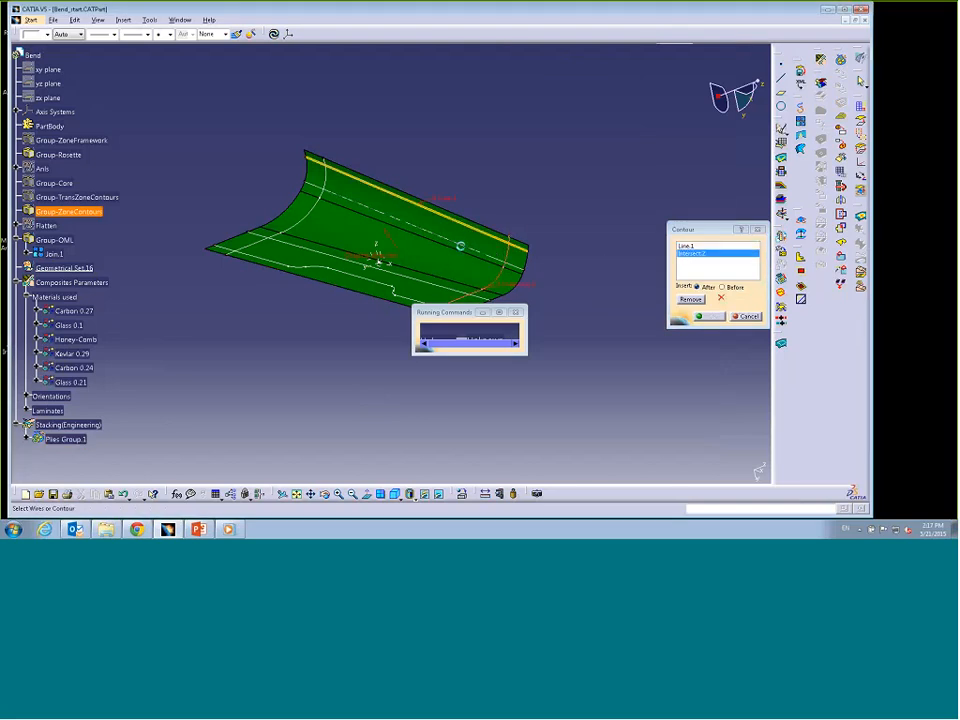
left_click(332, 180)
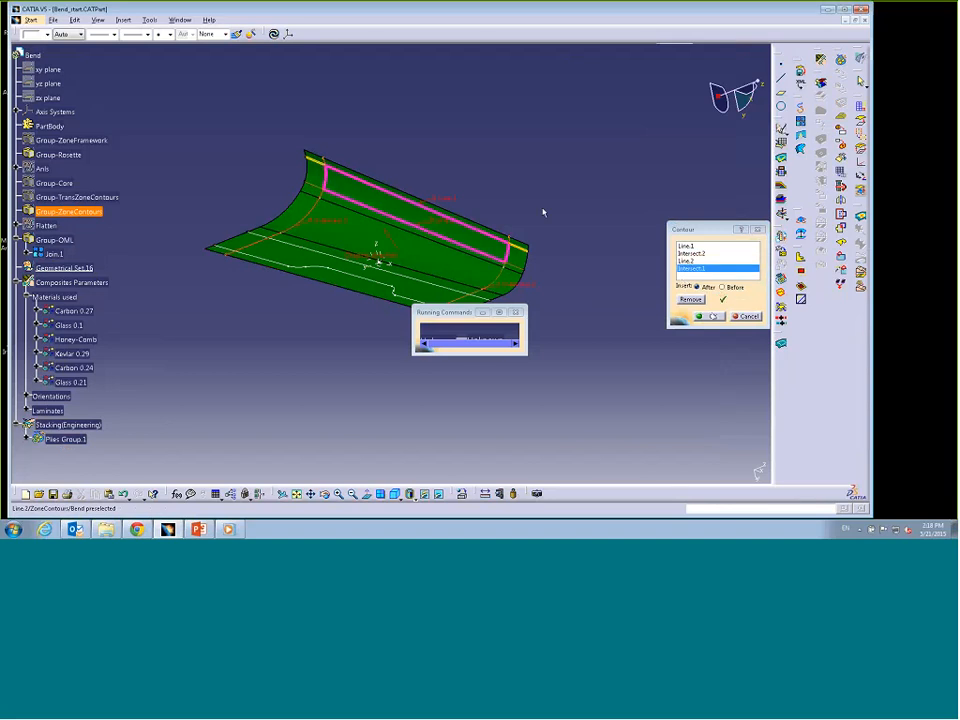
left_click(708, 316)
Step: Assign the material Carbon 0.27 to the new ply and accept its definition
left_click(565, 121)
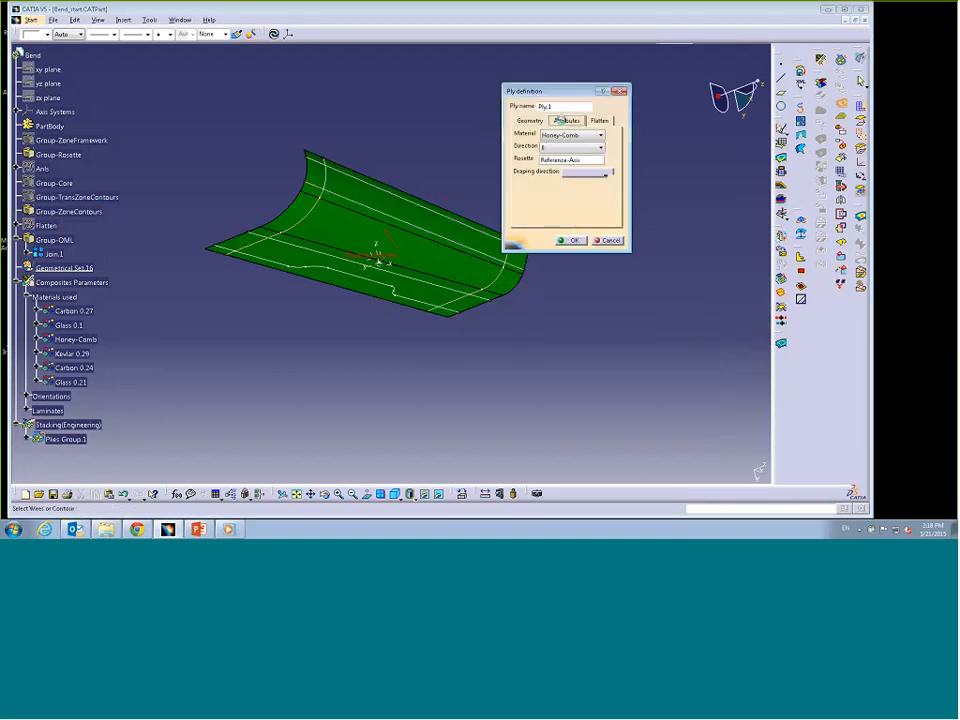
left_click(560, 135)
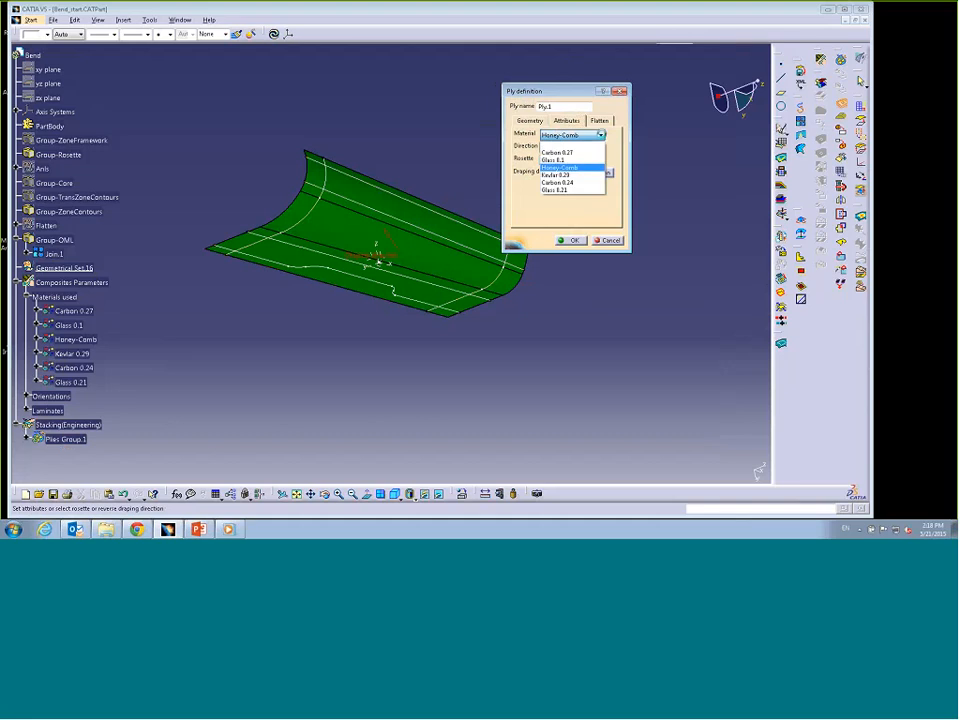
left_click(565, 152)
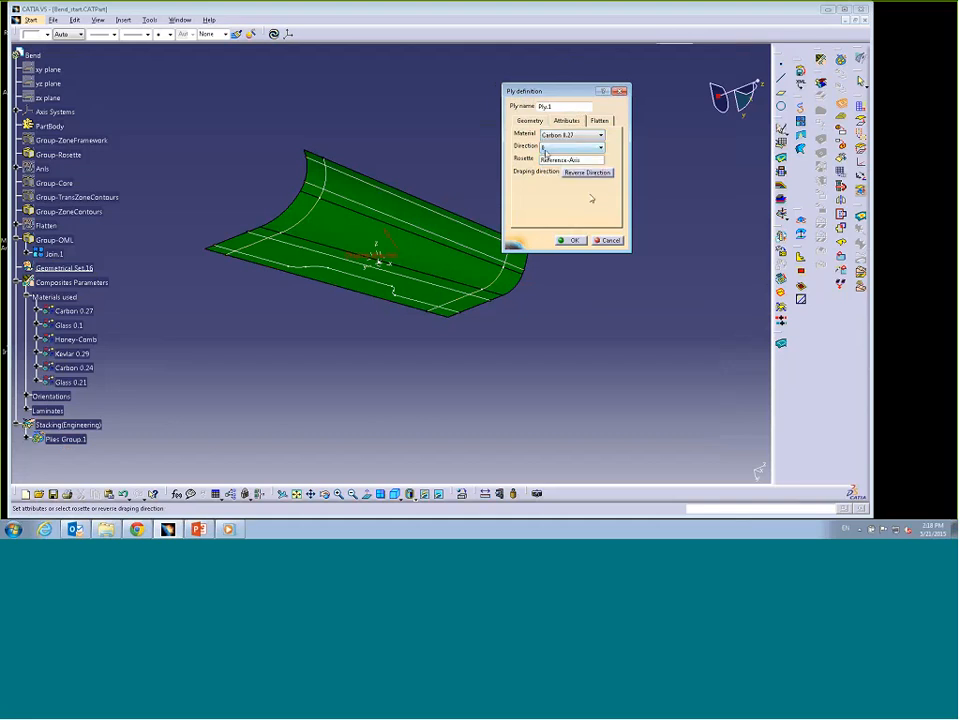
left_click(571, 240)
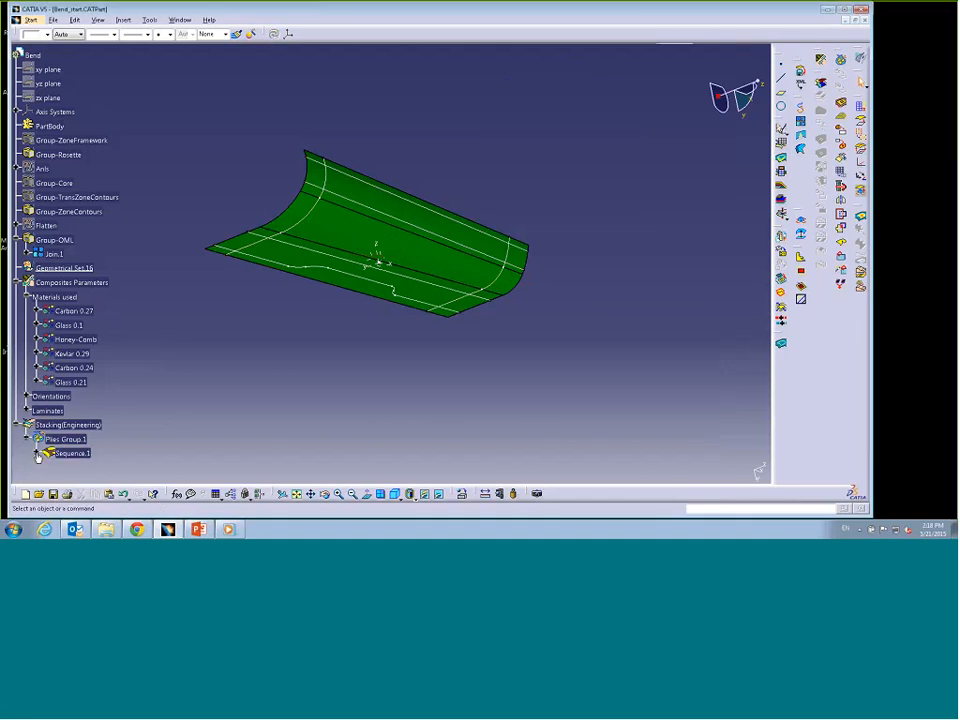
Step: Copy Sequence.1 and paste it three times into Plies Group.1
scroll(279, 354, "down", 5)
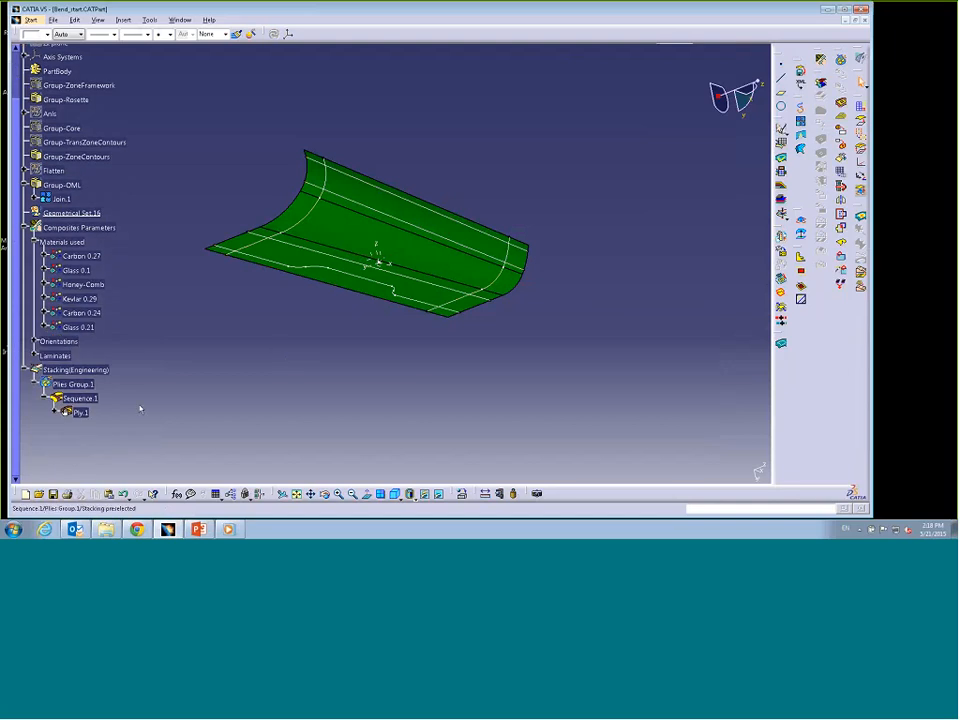
right_click(78, 397)
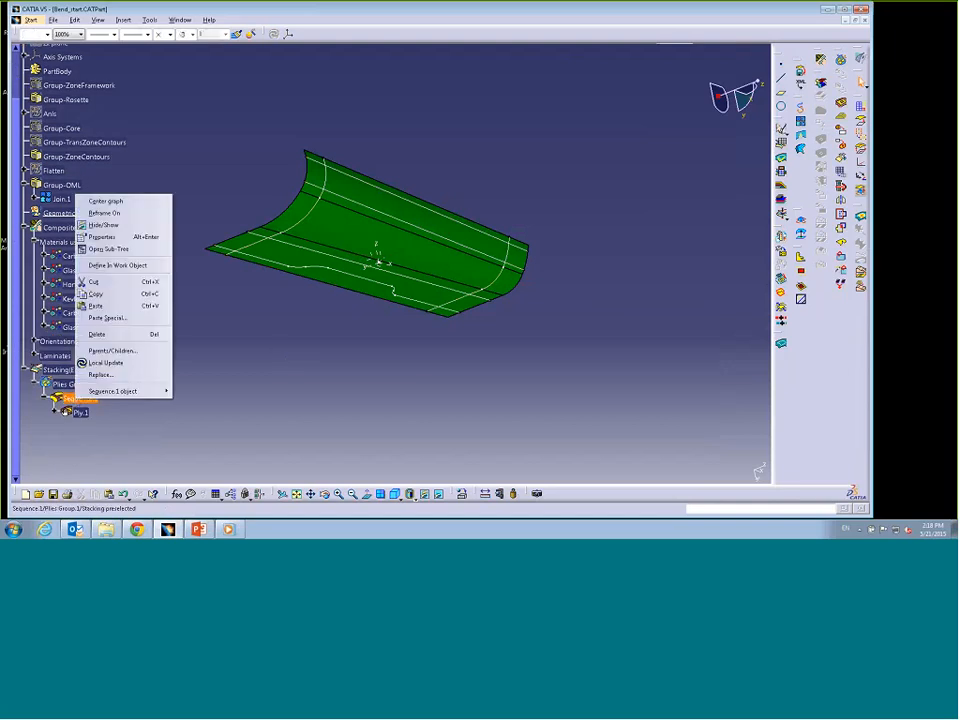
left_click(82, 293)
right_click(72, 384)
left_click(100, 293)
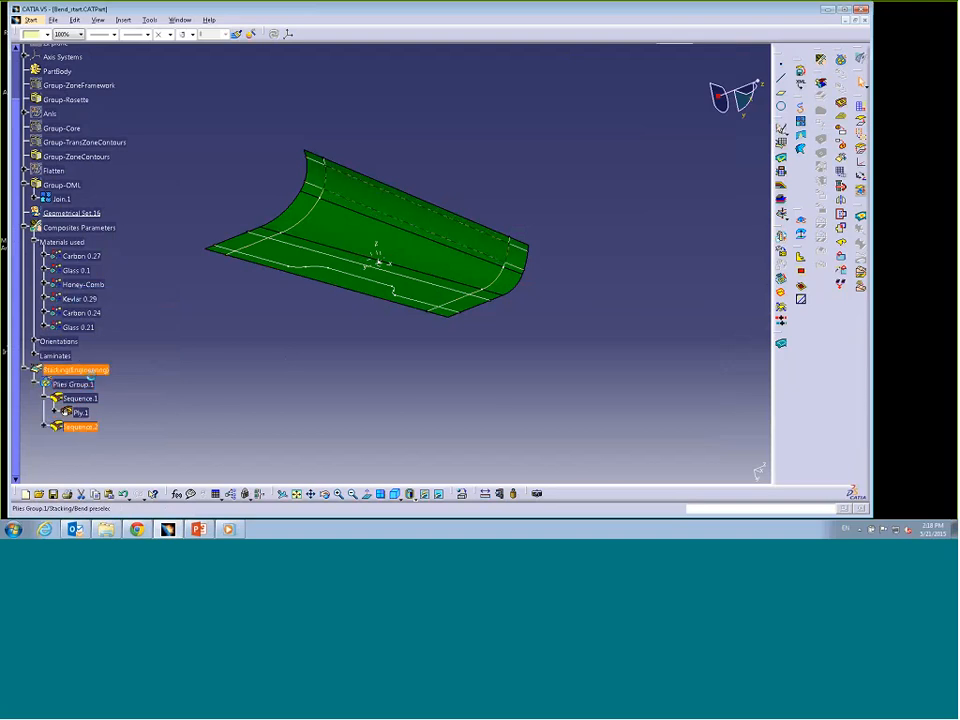
right_click(75, 384)
left_click(95, 292)
right_click(75, 384)
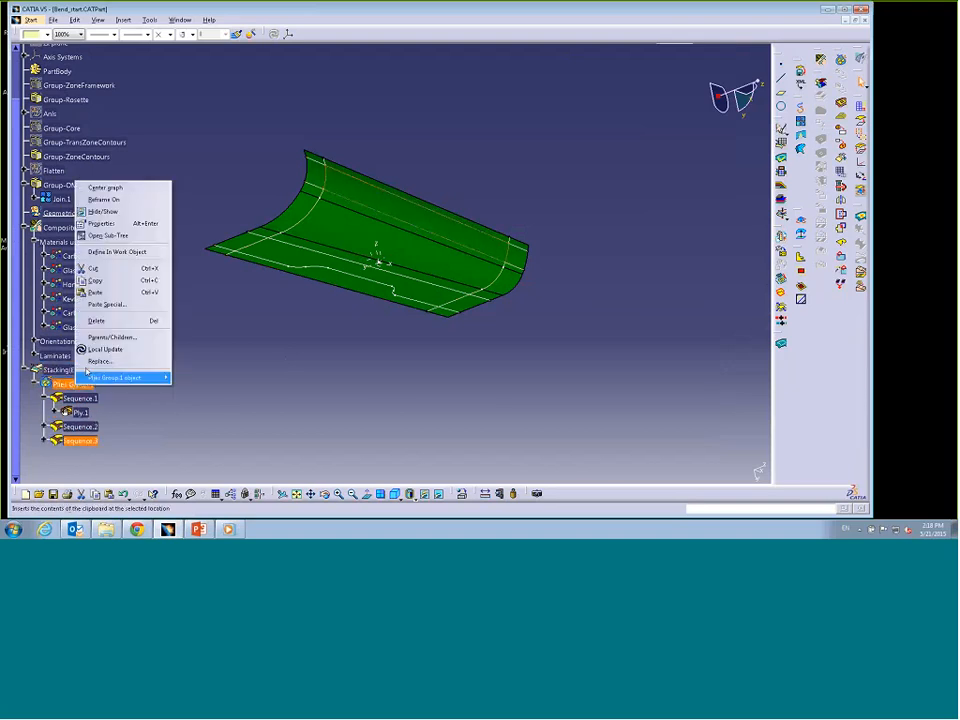
left_click(95, 292)
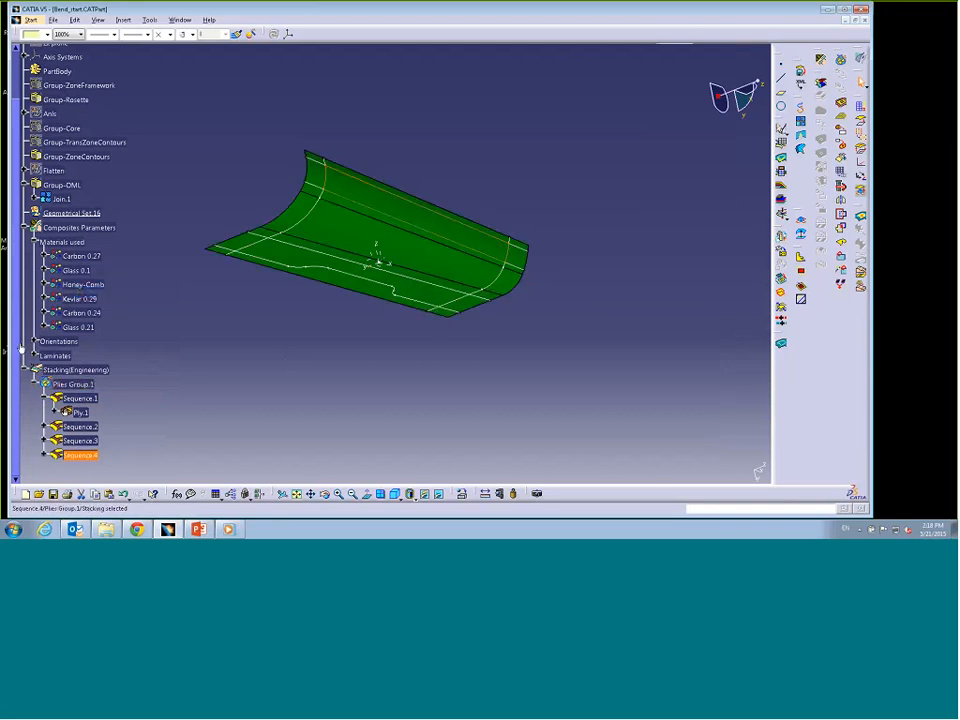
Step: Compare the attributes of the plies in Sequence.1 and Sequence.2, and set the Sequence.2 ply's direction to 90
left_click(44, 426)
left_click(54, 441)
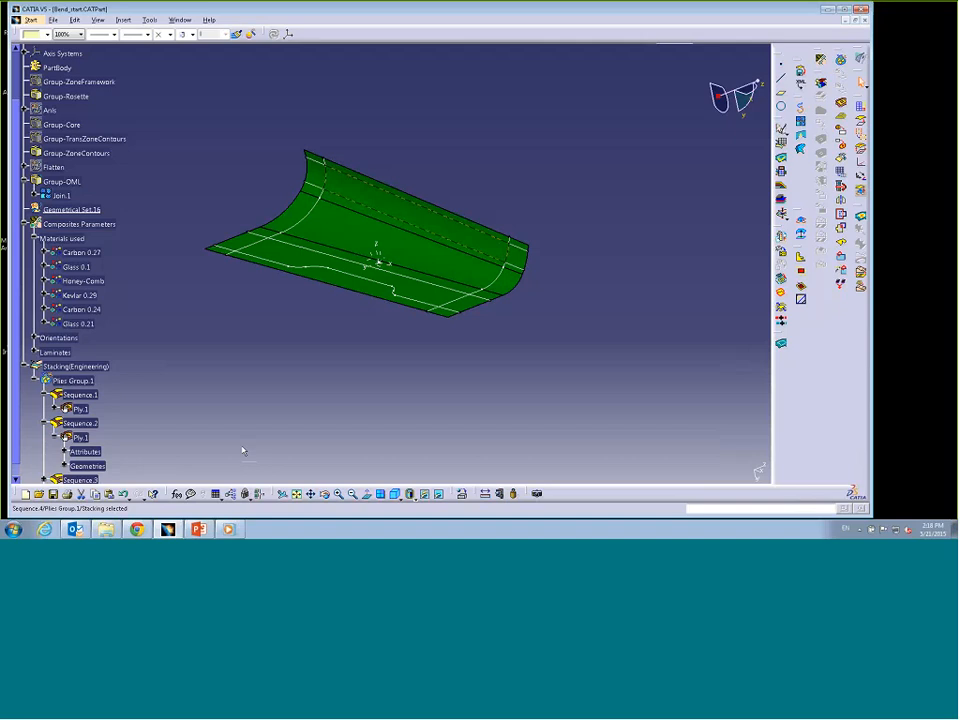
left_click(54, 409)
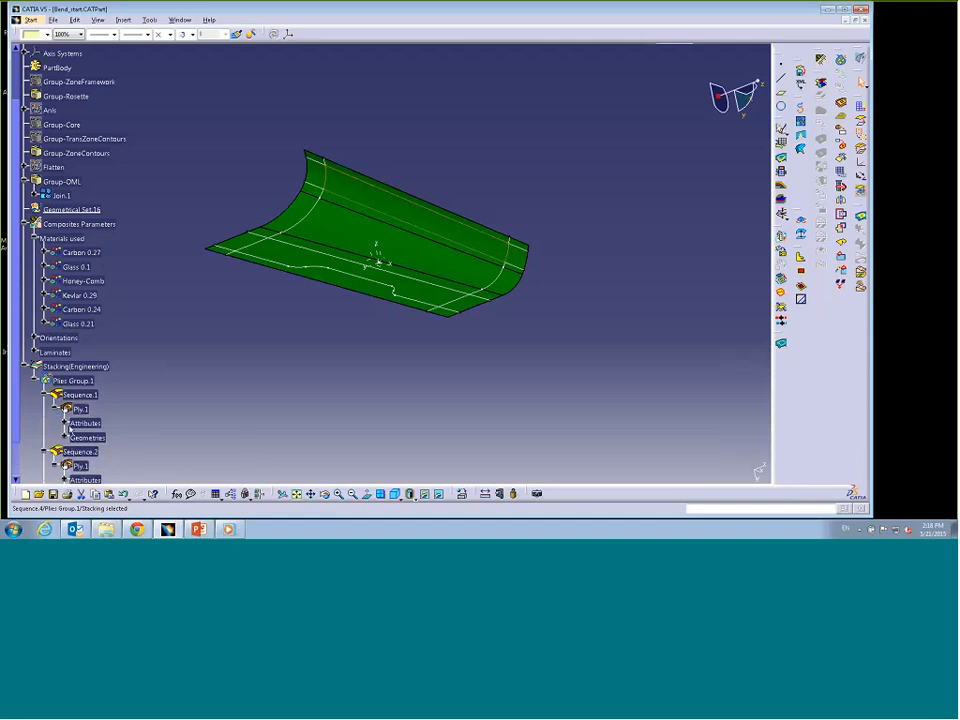
left_click(64, 423)
scroll(95, 428, "down", 3)
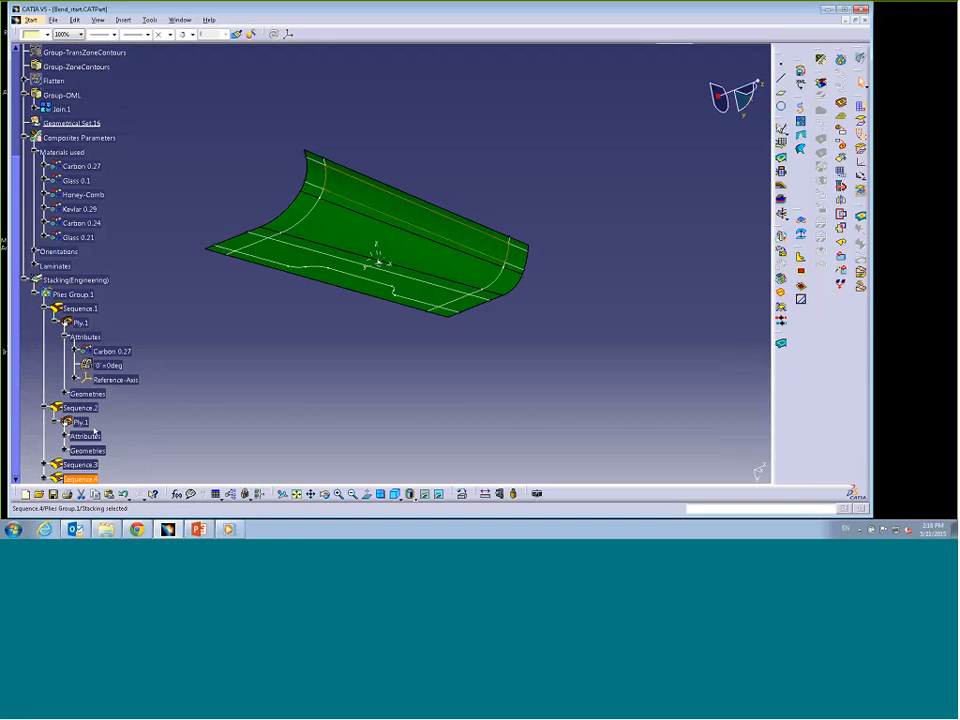
left_click(64, 436)
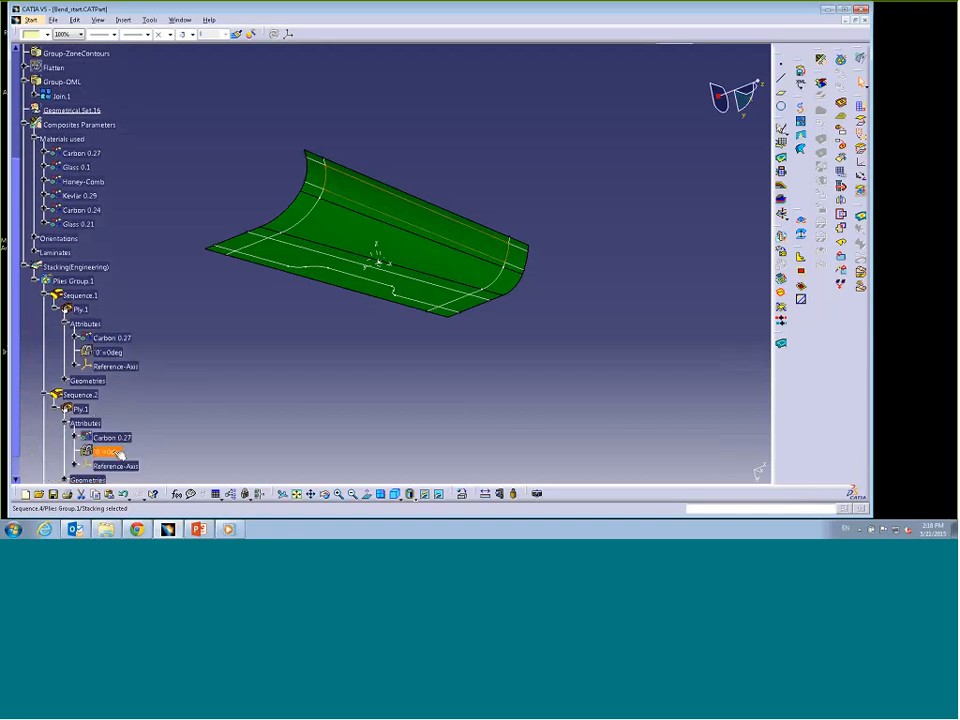
double_click(80, 409)
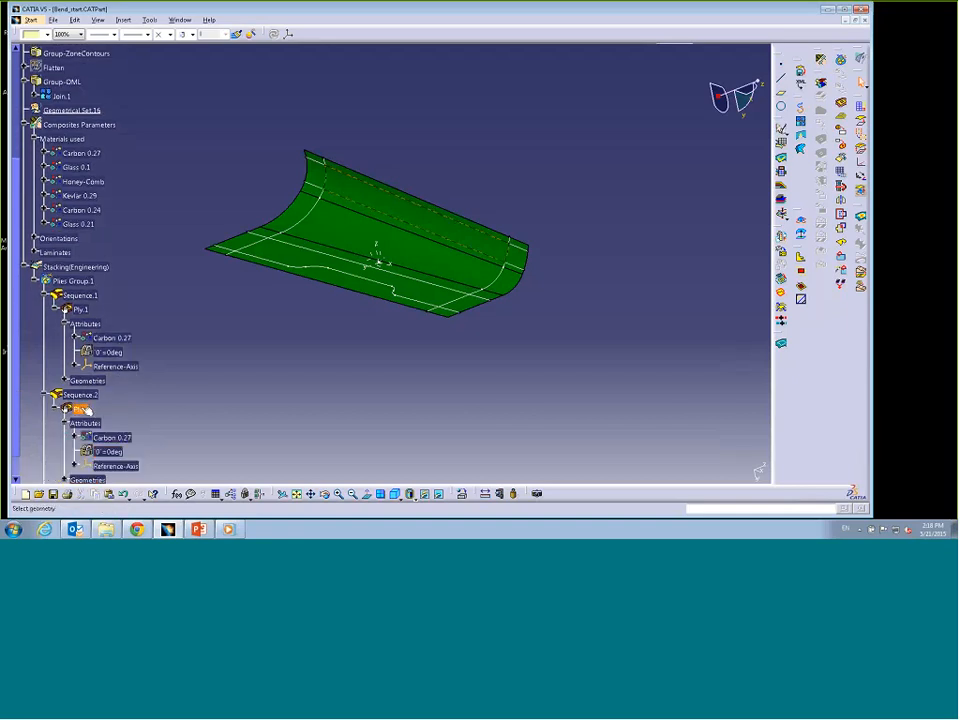
left_click(566, 127)
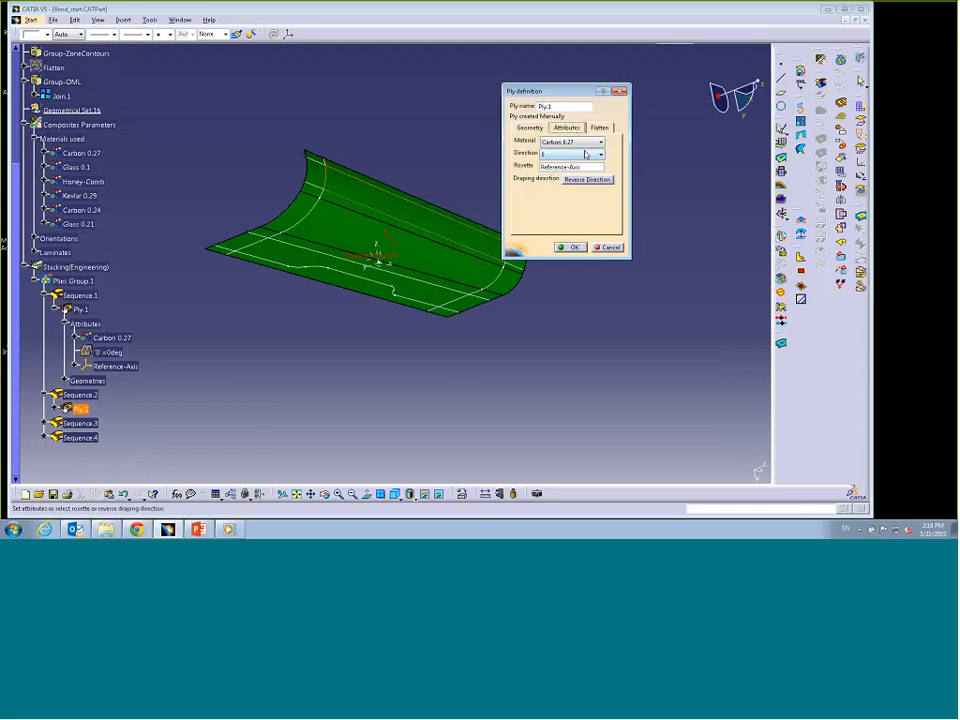
left_click(585, 154)
left_click(571, 179)
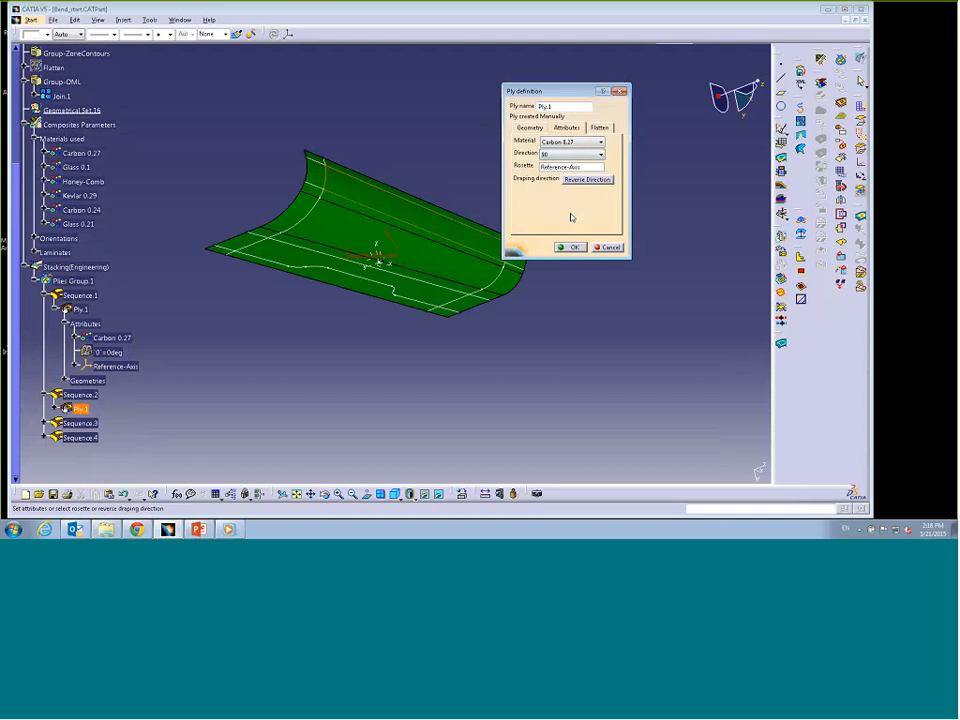
left_click(573, 247)
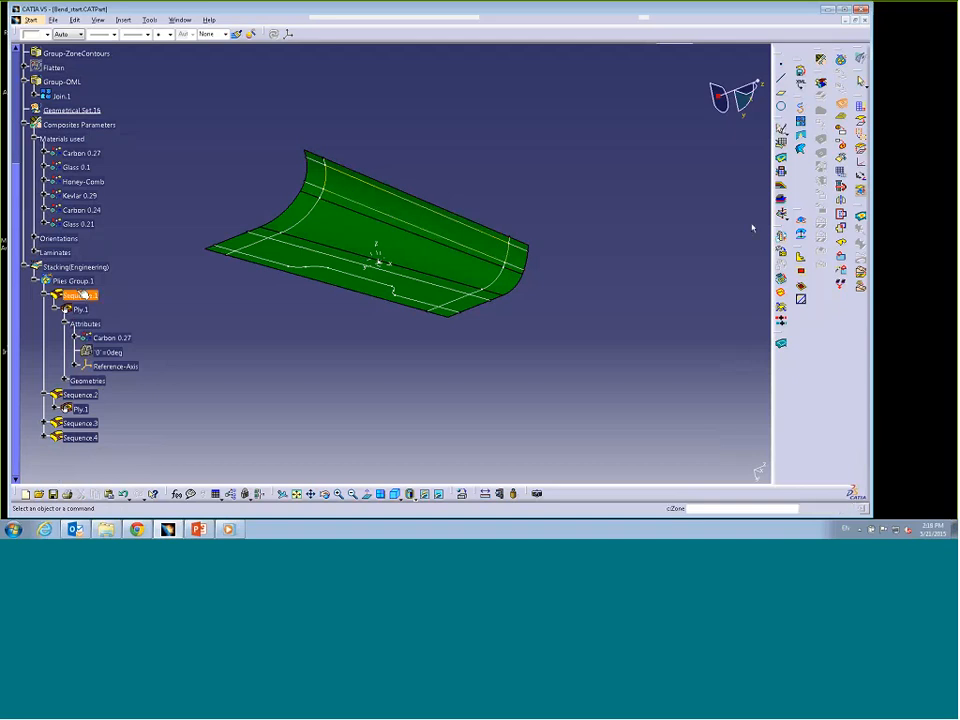
Step: Start a new ply in Plies Group.1
left_click(84, 295)
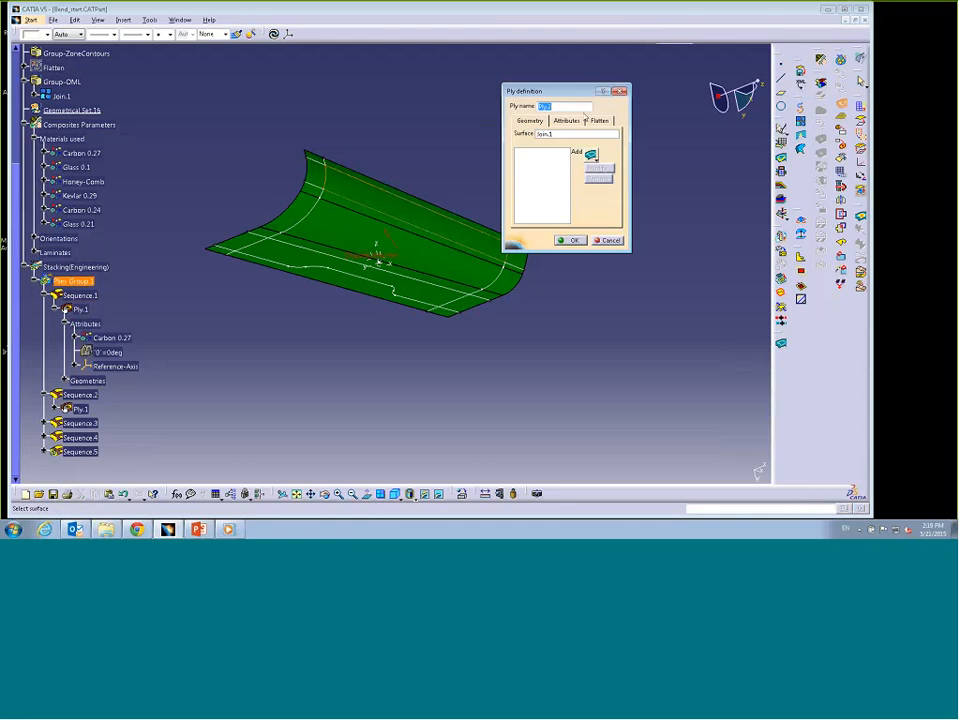
left_click(590, 155)
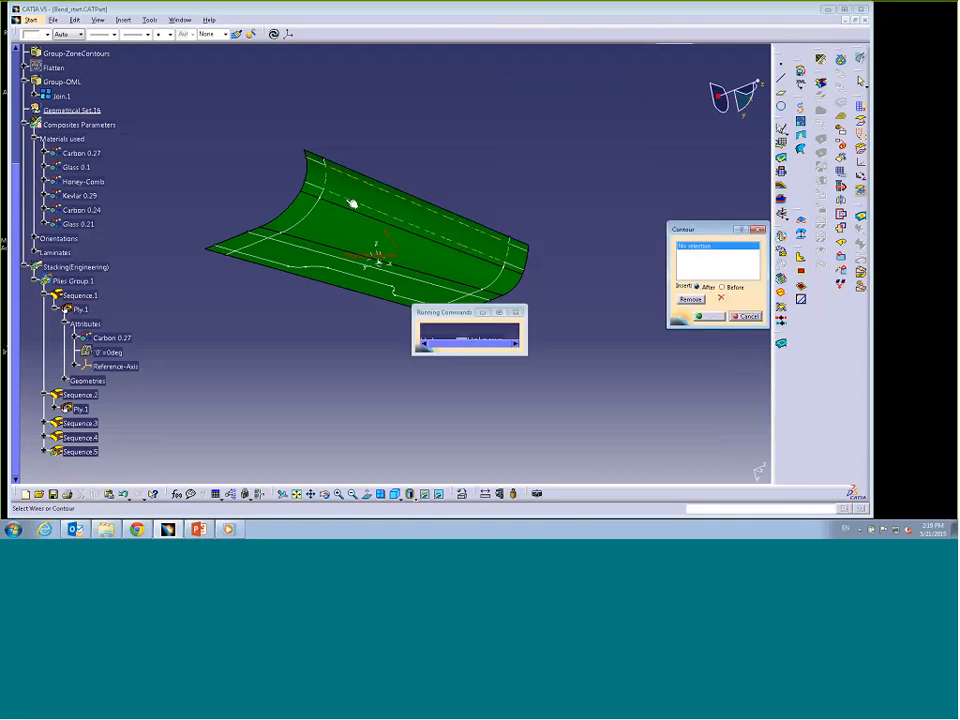
left_click(322, 206)
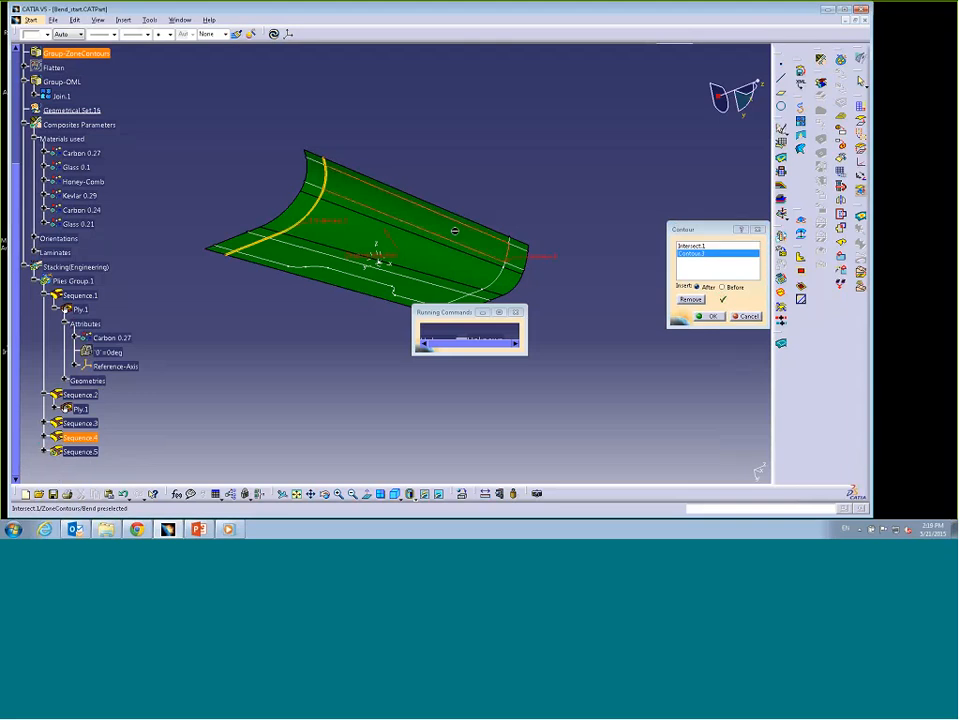
left_click(507, 276)
left_click(507, 276)
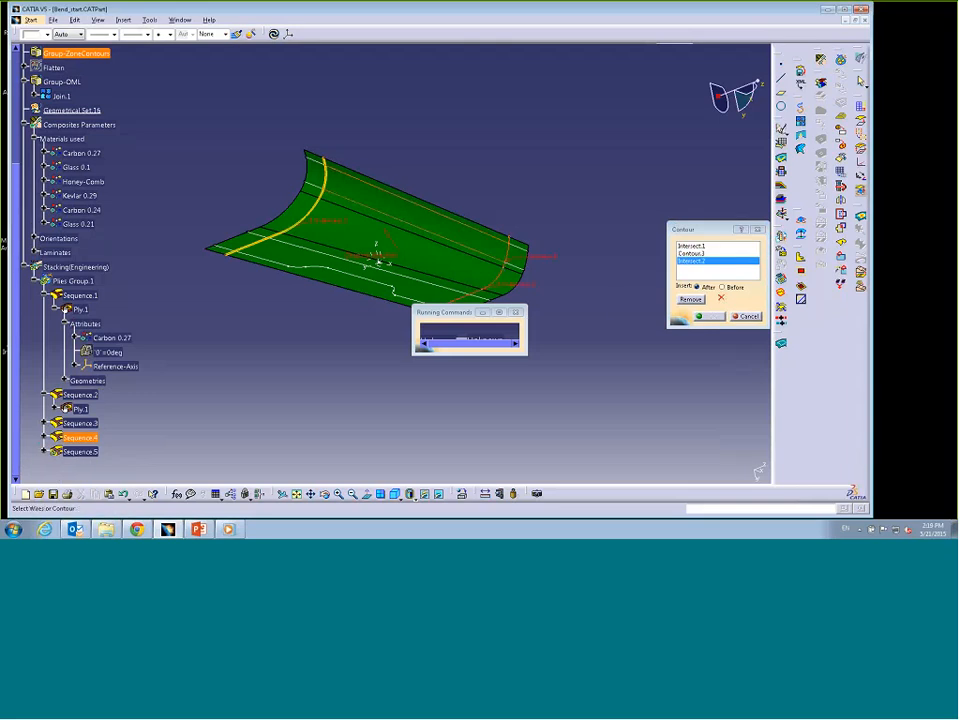
left_click(700, 254)
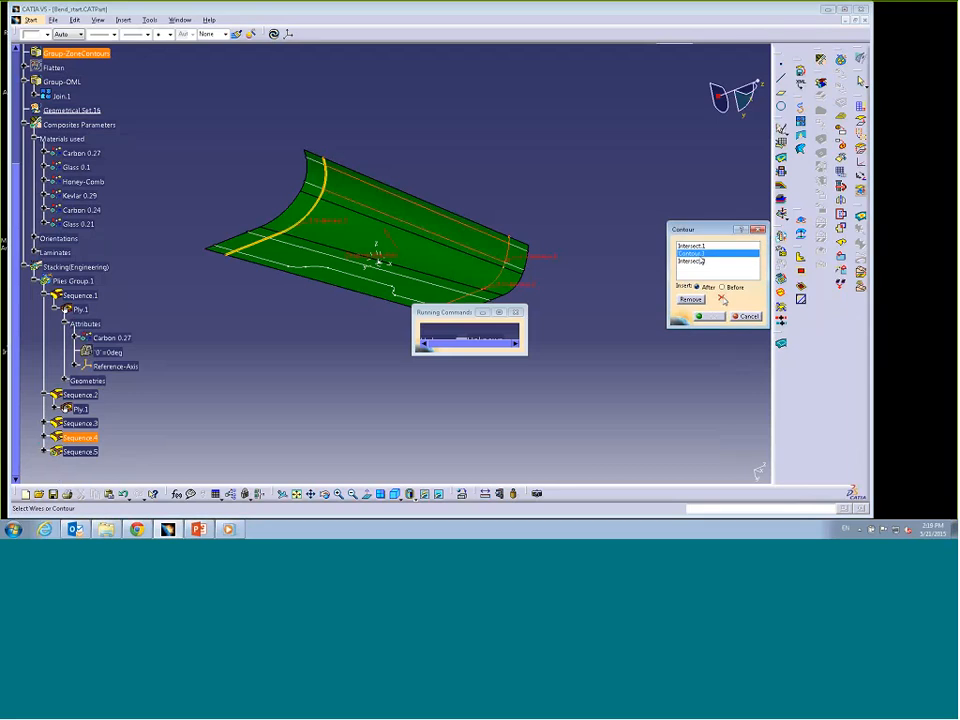
left_click(747, 316)
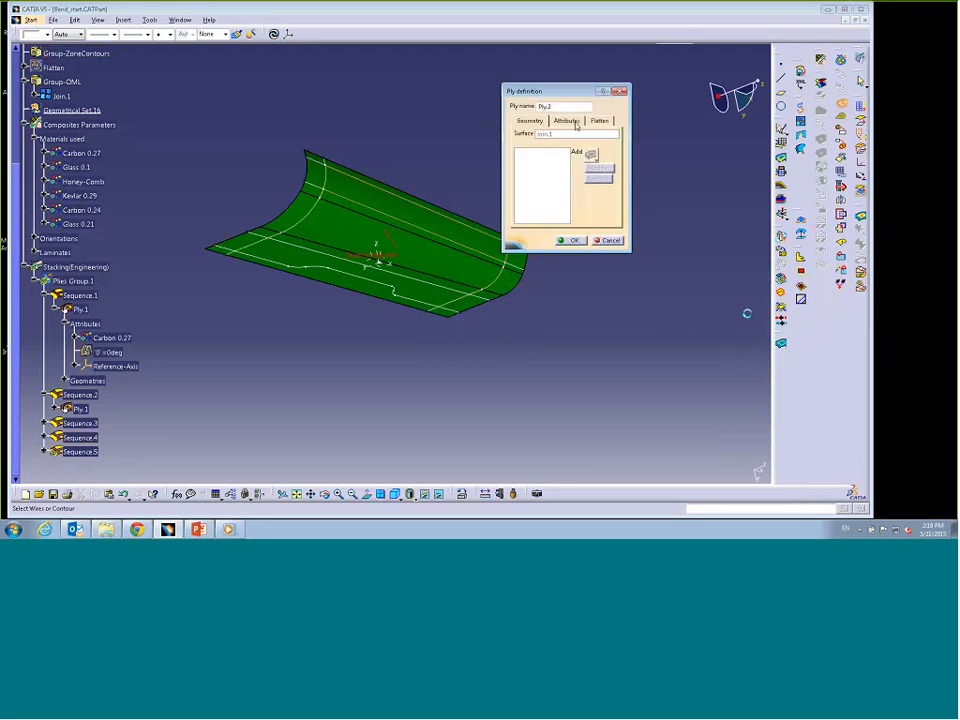
Step: Bound the new ply with a closed contour of Line.1, Intersect.2 and the two remaining boundary curves, check its attributes and accept the definition
left_click(590, 154)
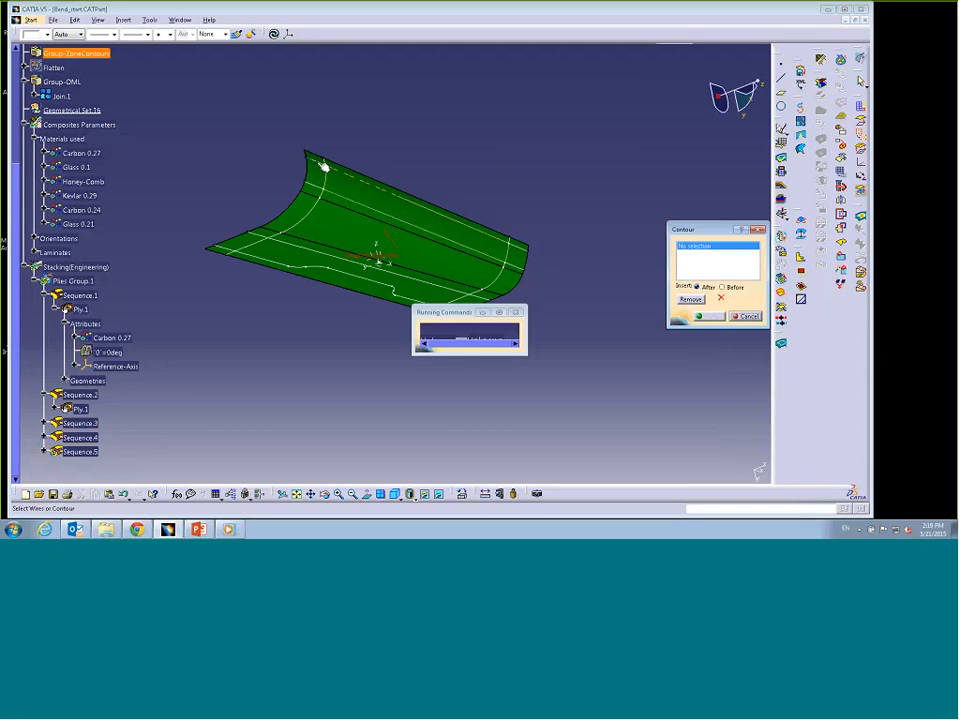
left_click(323, 166)
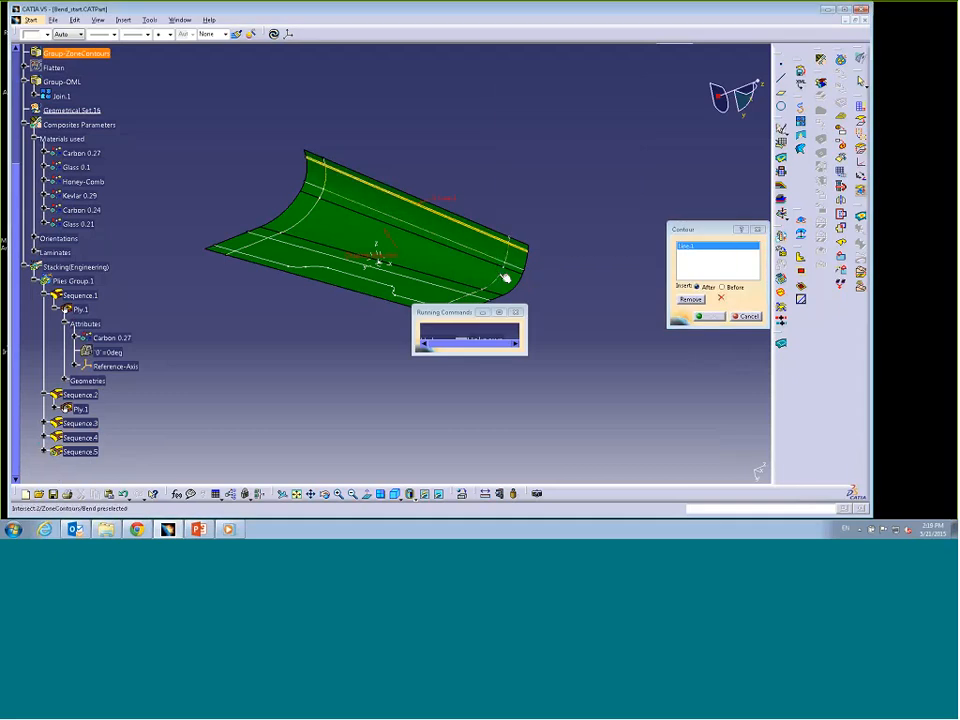
left_click(503, 278)
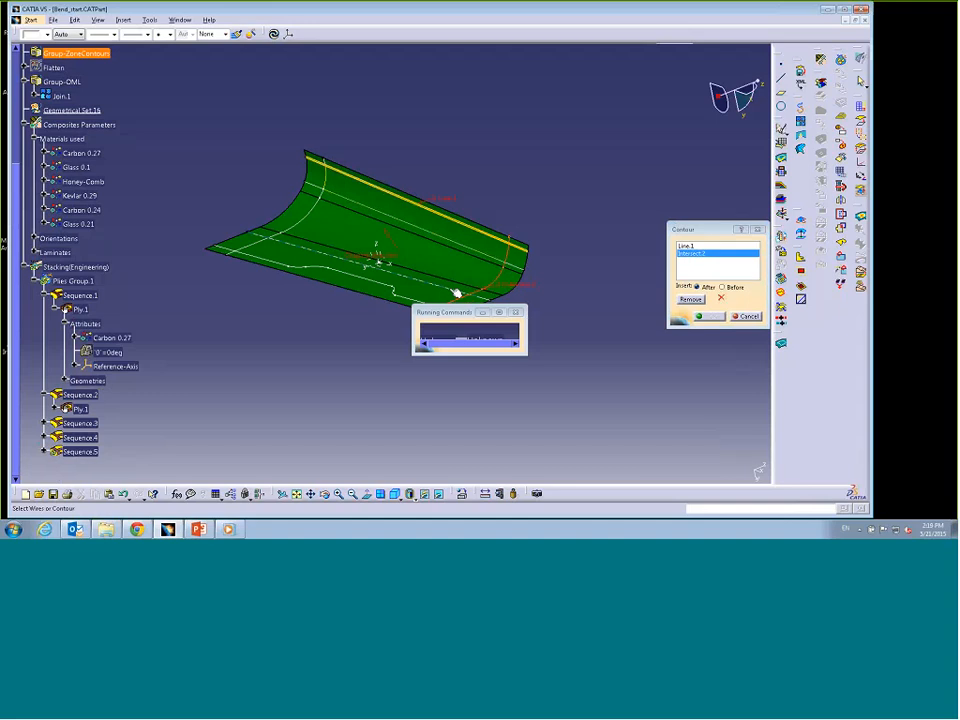
left_click(456, 293)
left_click(311, 222)
left_click(707, 314)
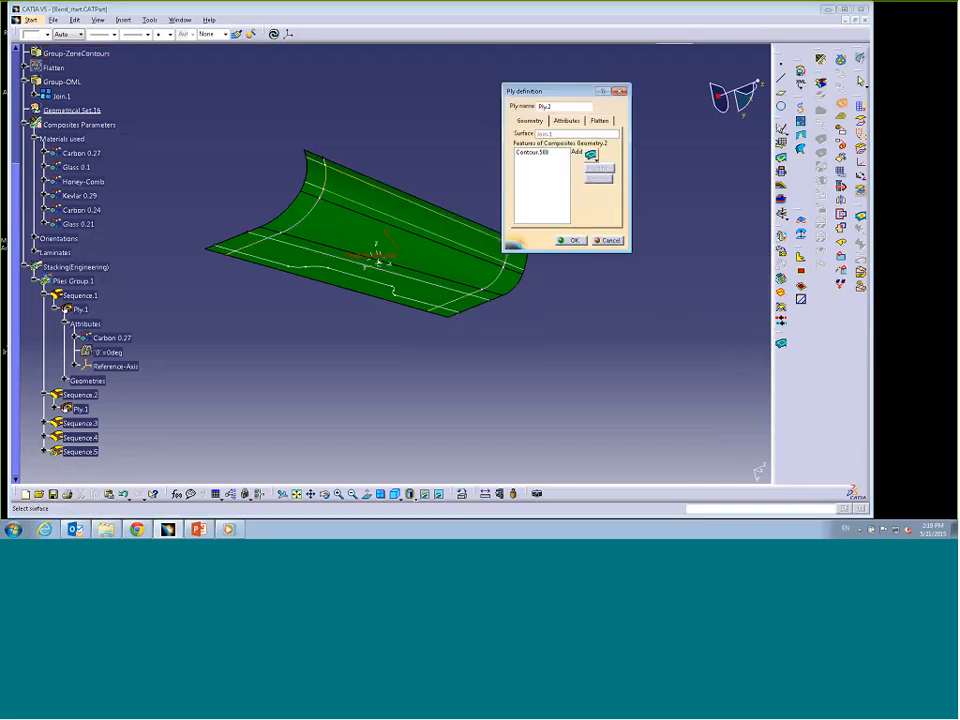
left_click(566, 120)
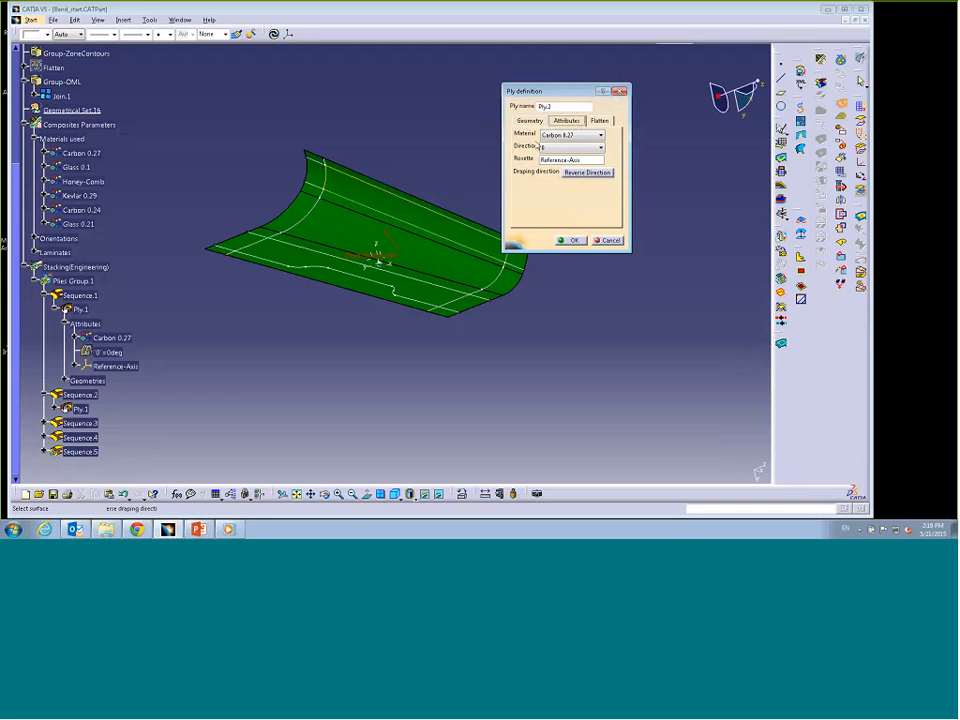
left_click(573, 240)
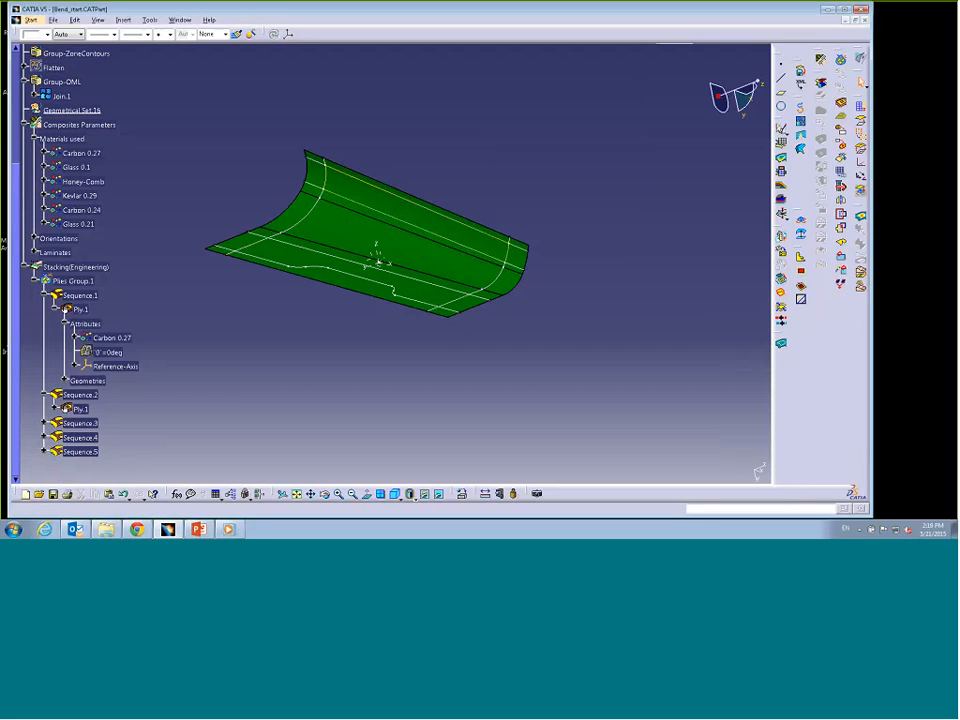
Step: Copy Sequence.5 and paste it twice into Plies Group.1
right_click(77, 452)
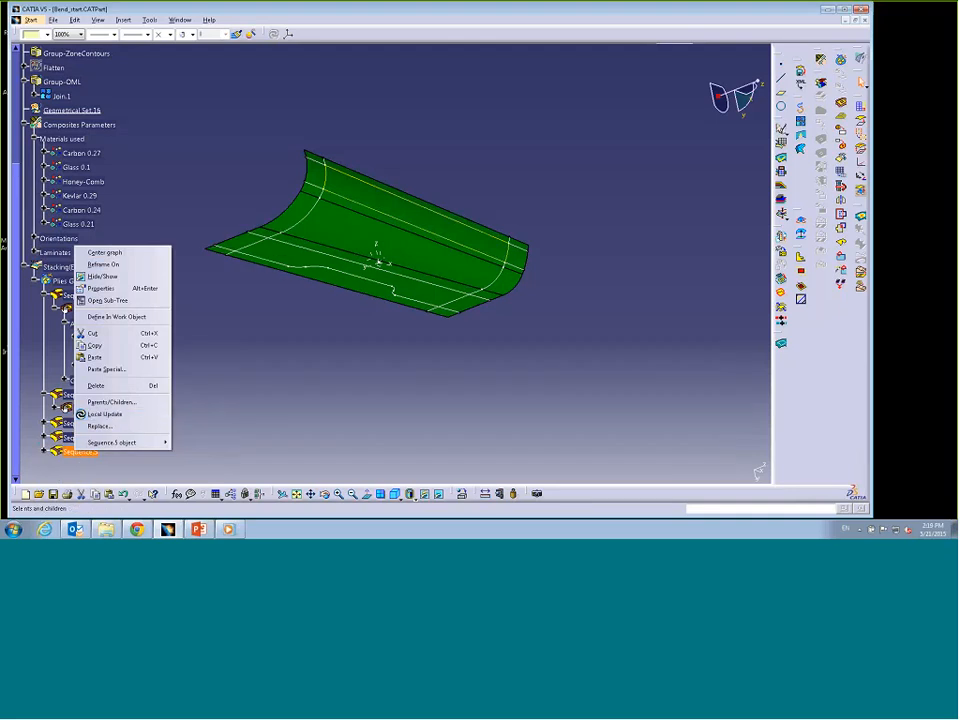
left_click(111, 345)
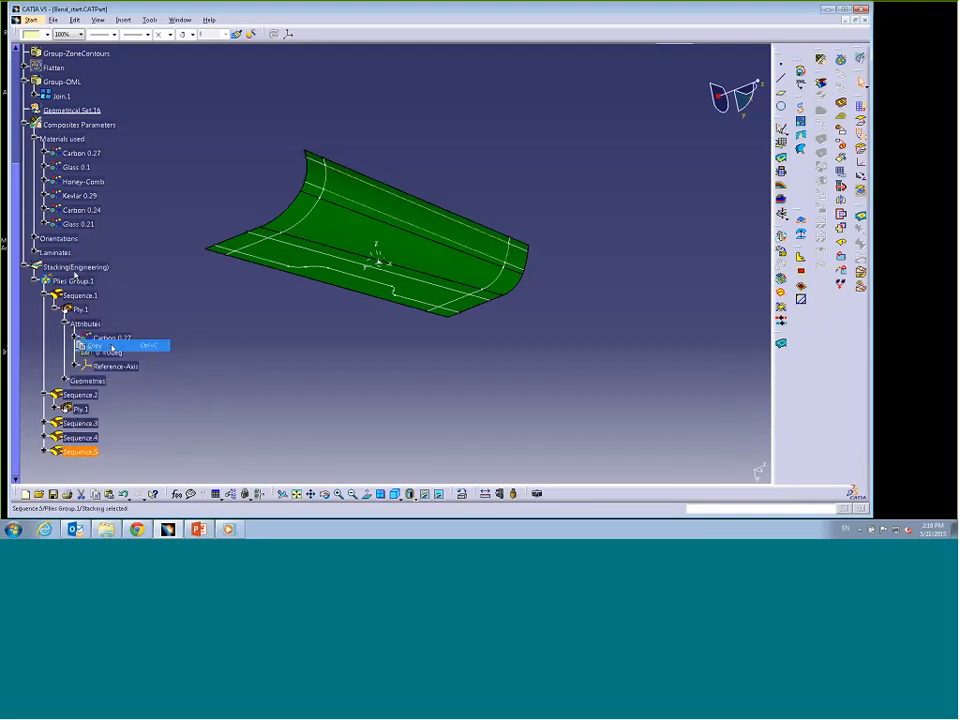
right_click(76, 282)
left_click(95, 391)
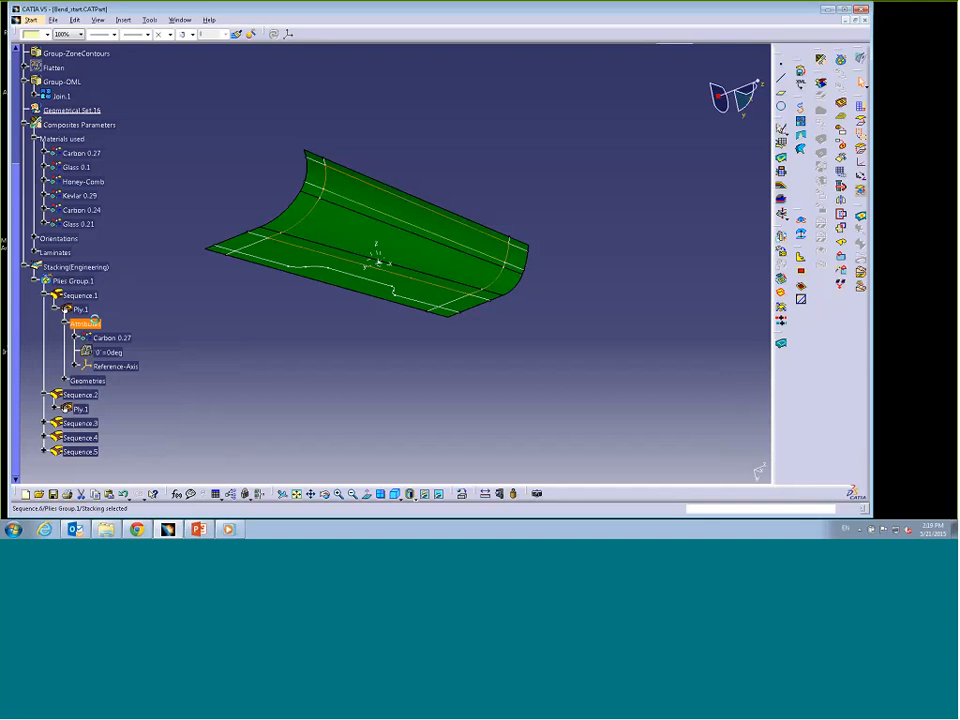
right_click(76, 282)
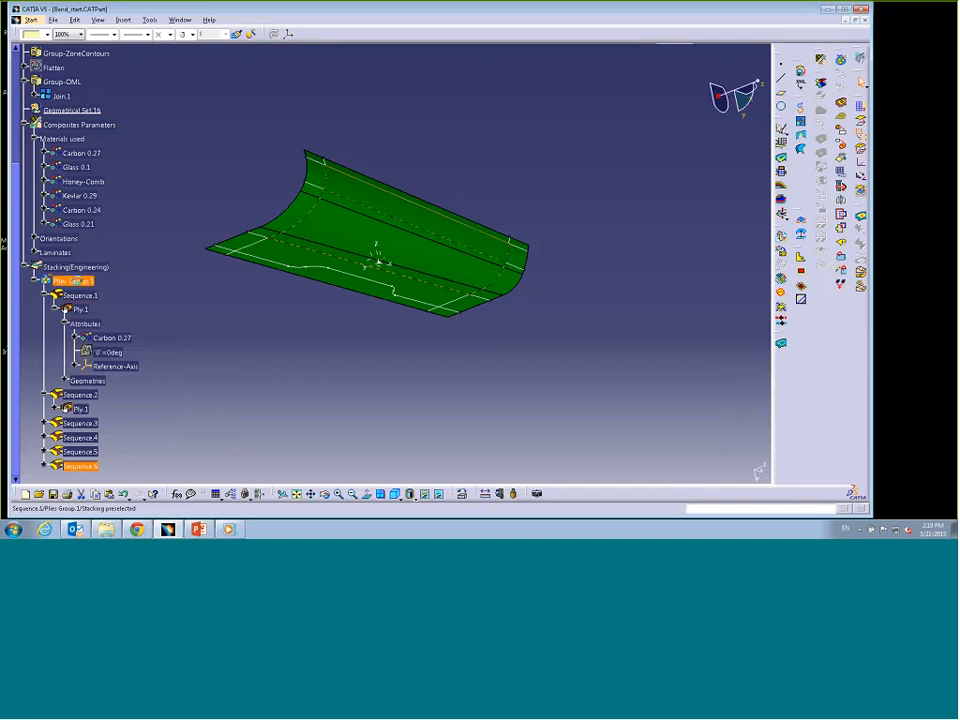
left_click(98, 392)
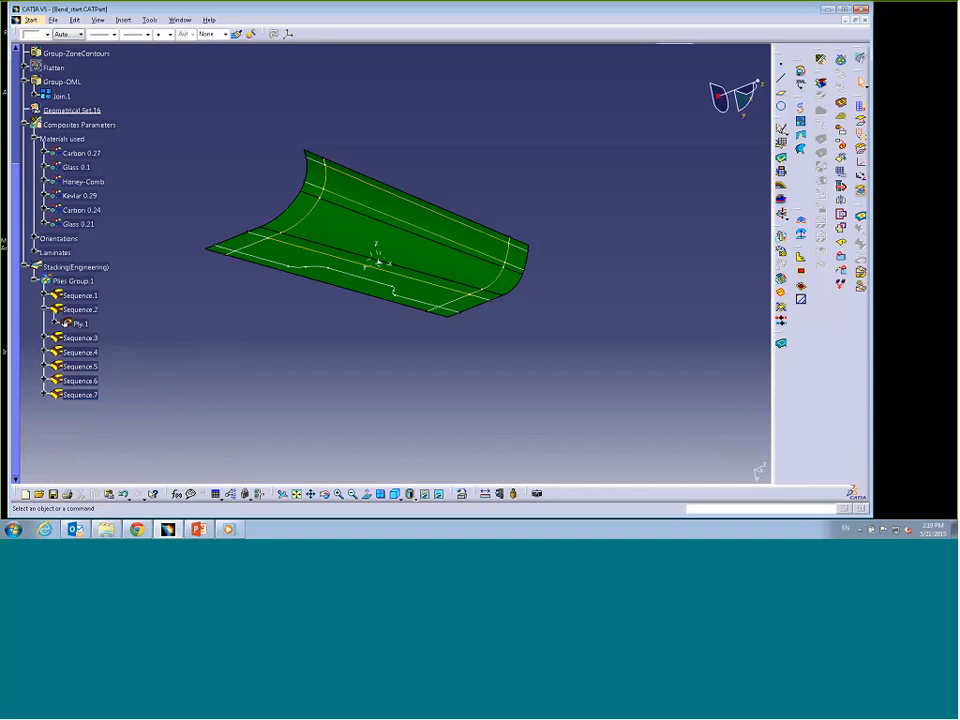
Step: Explode the plies of Plies Group.1 at a scale of 5 and hide Group-OML
left_click(781, 185)
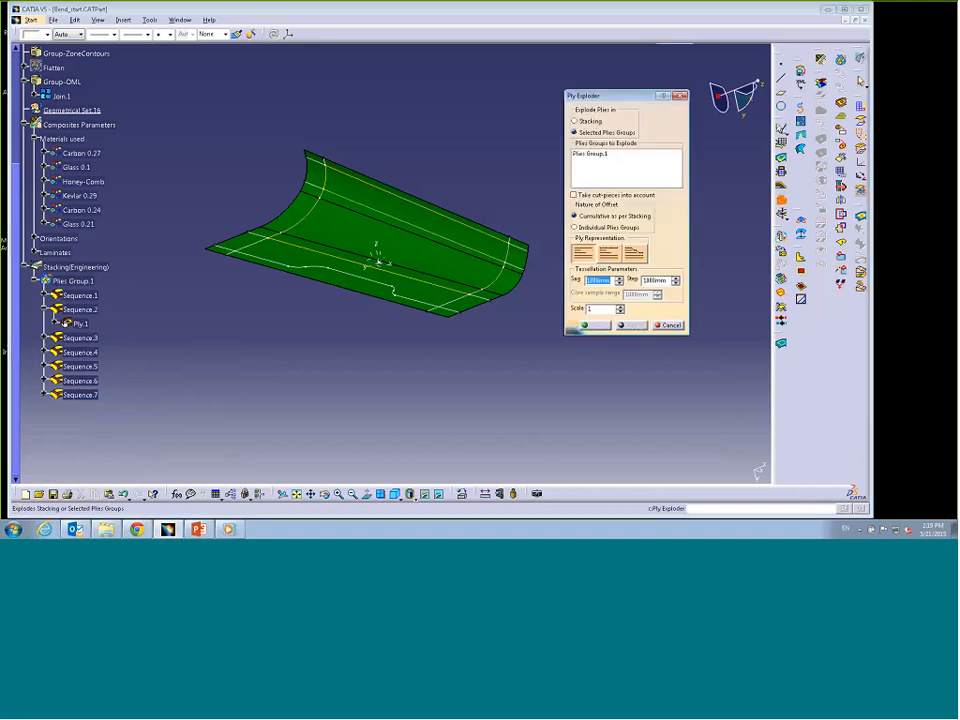
left_click(620, 306)
left_click(620, 306)
left_click(620, 306)
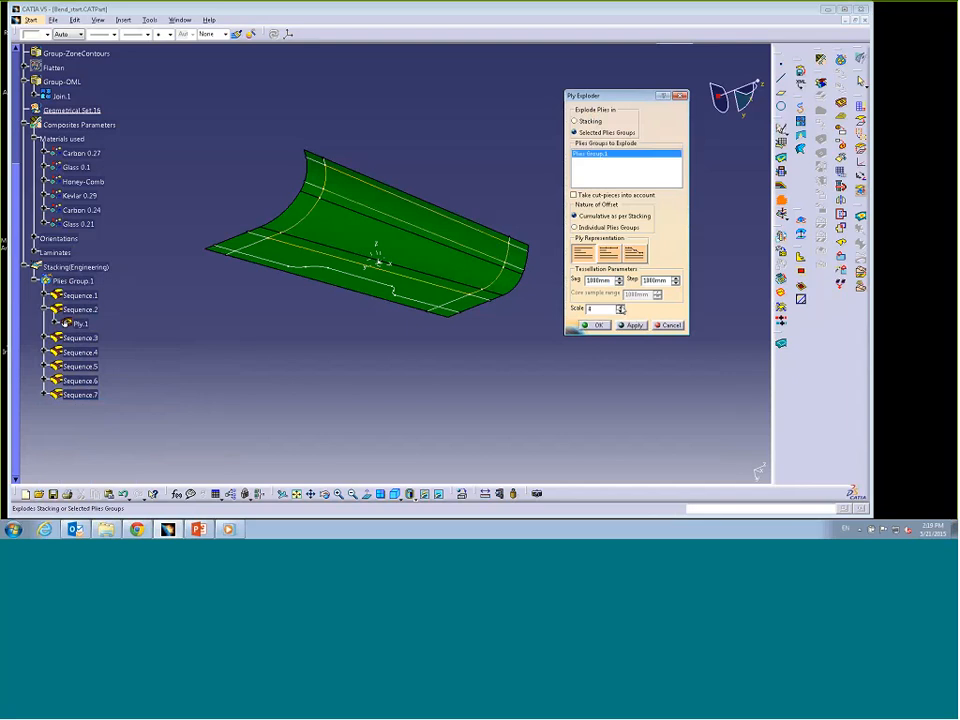
left_click(620, 306)
left_click(625, 325)
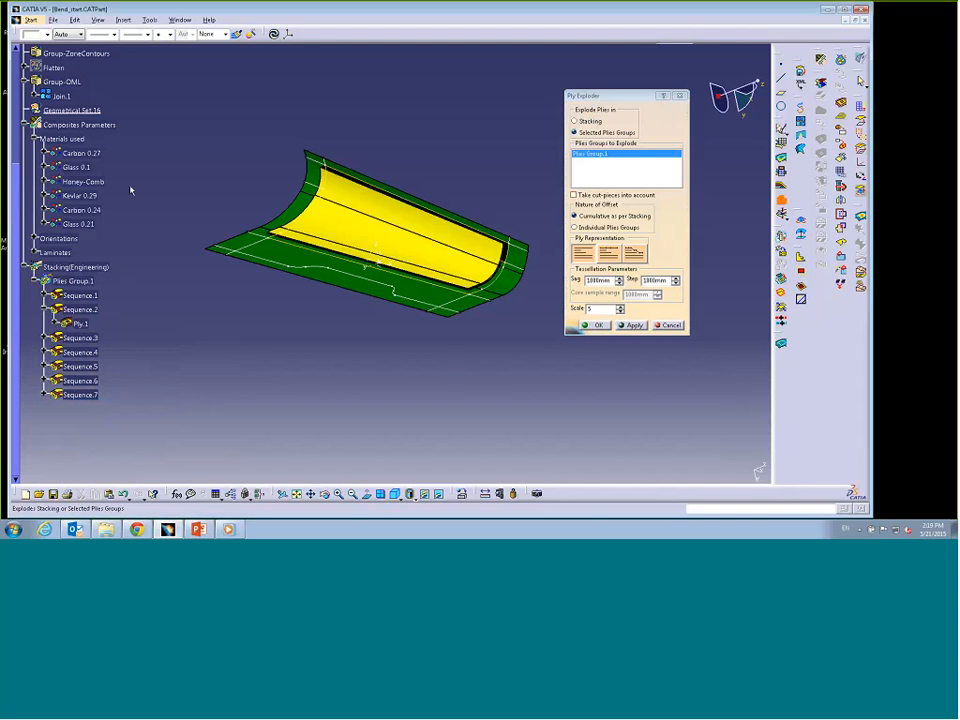
right_click(68, 83)
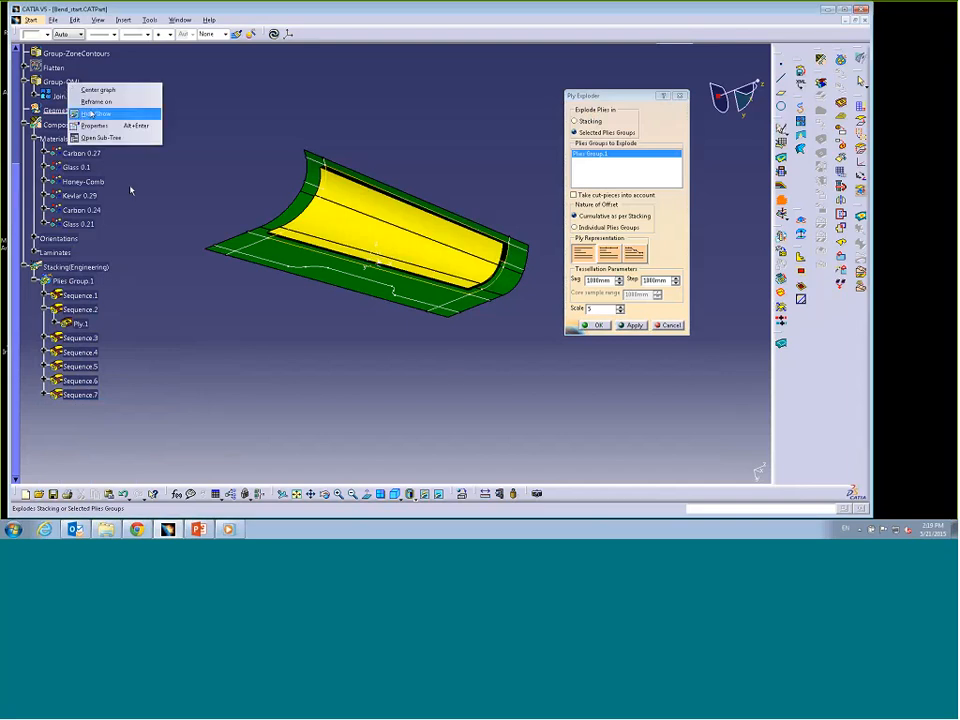
left_click(95, 113)
left_click(594, 325)
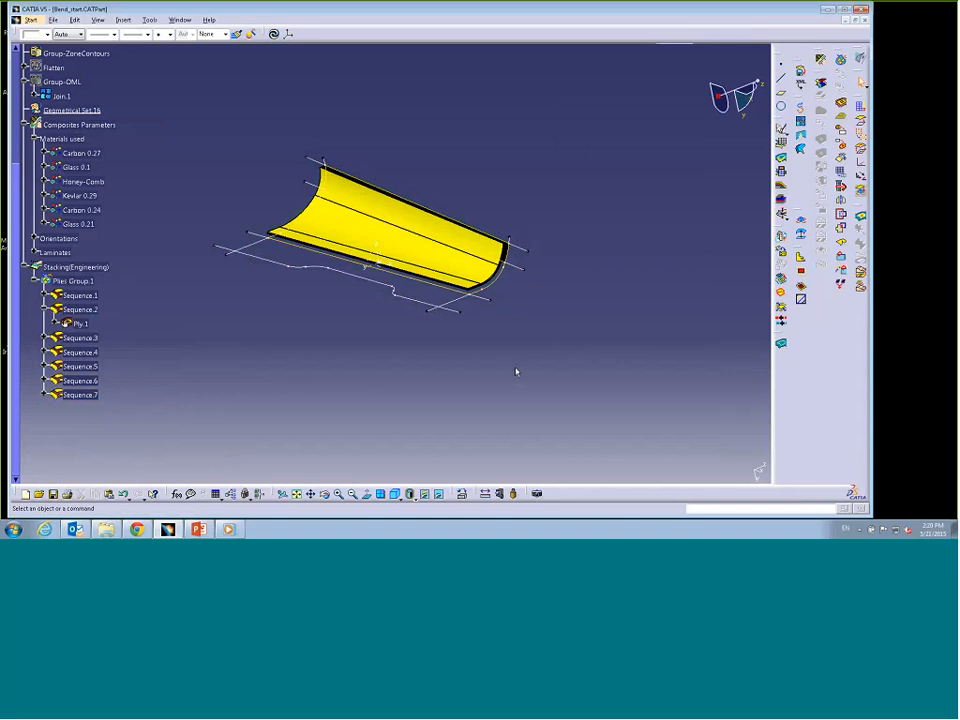
Step: Examine the stepped edges of the exploded plies up close and show Group-OML again
middle_click_drag(516, 371, 663, 221)
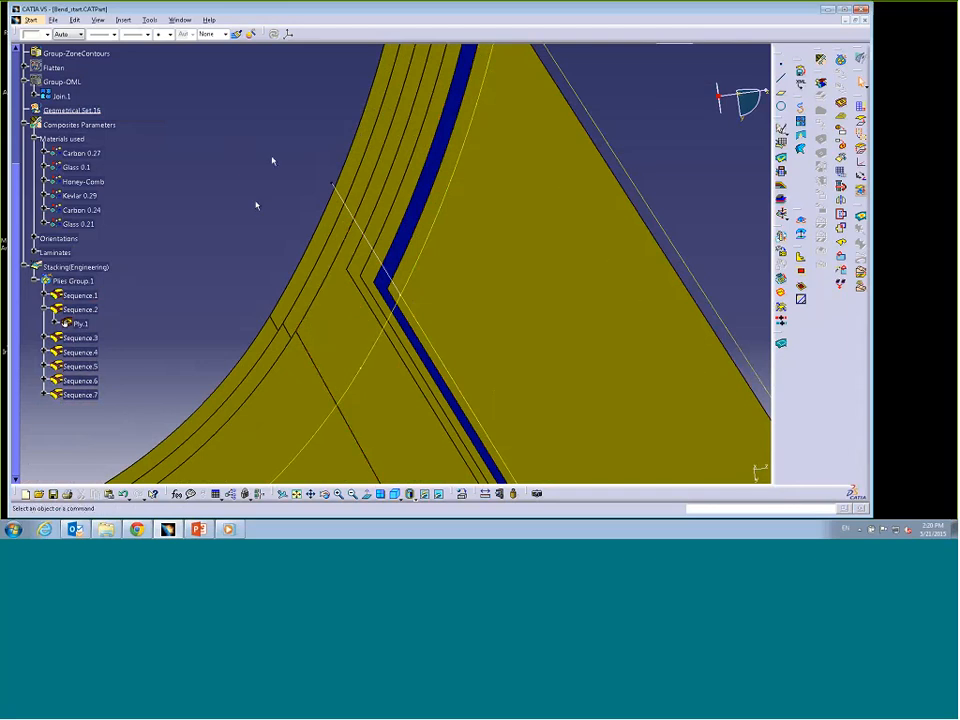
middle_click_drag(255, 206, 281, 239)
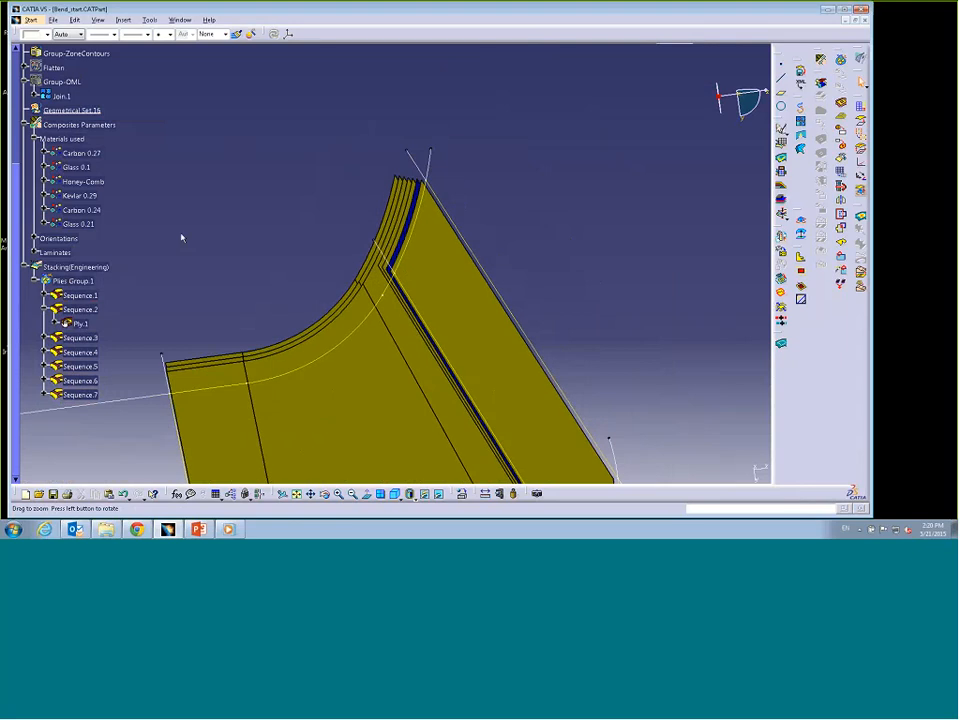
left_click_drag(16, 270, 2, 166)
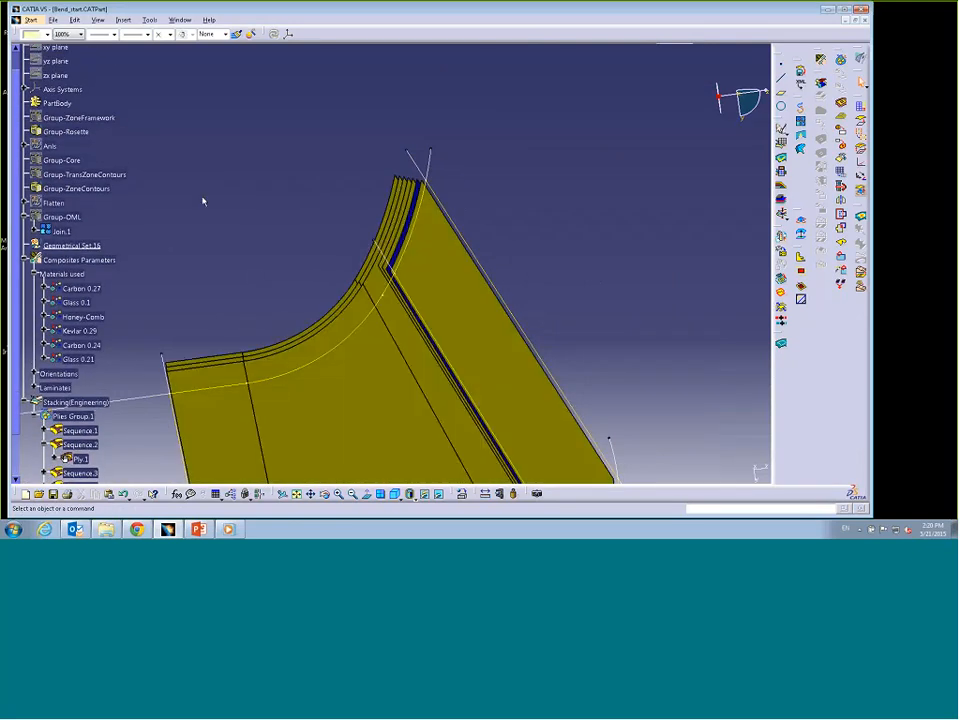
right_click(60, 216)
left_click(86, 247)
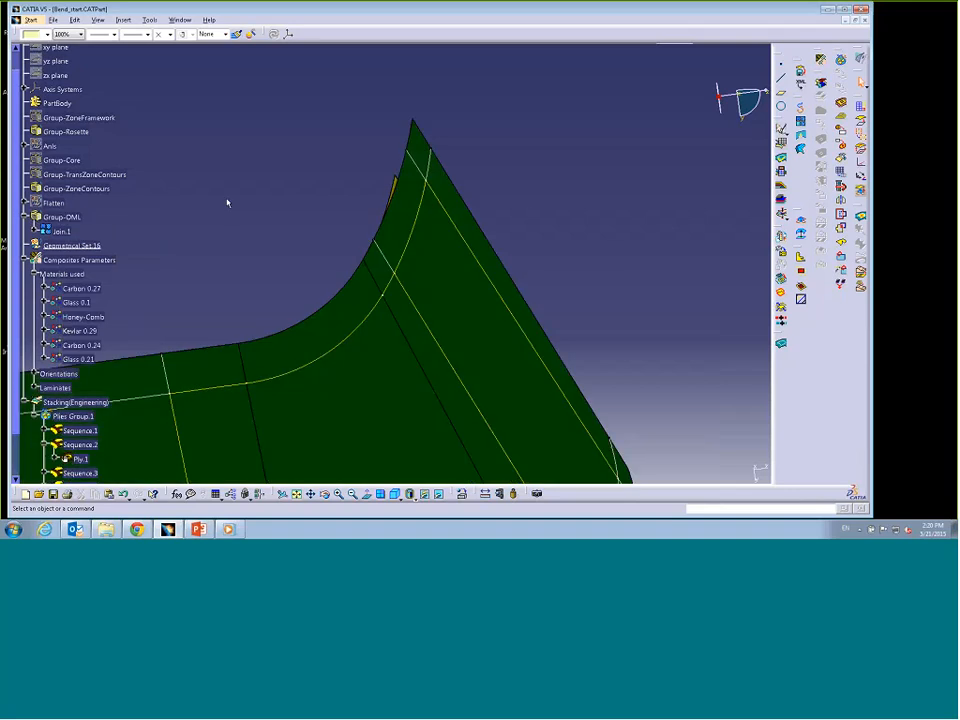
middle_click_drag(300, 163, 356, 238)
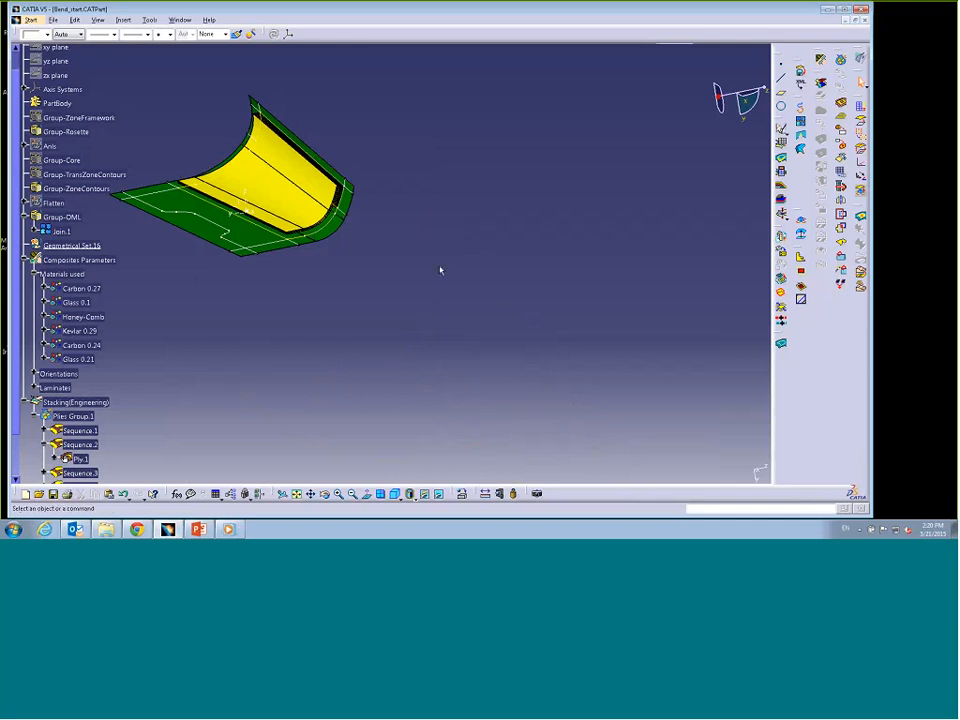
Step: Delete Plies Group.1 from the engineering stacking
left_click(80, 416)
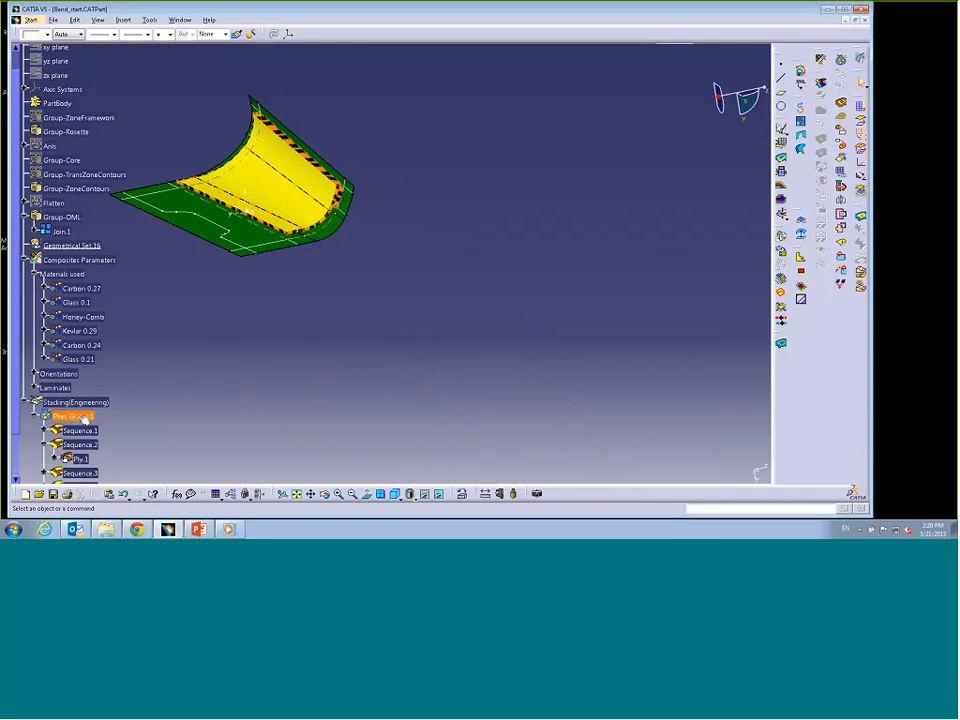
right_click(82, 418)
left_click(114, 348)
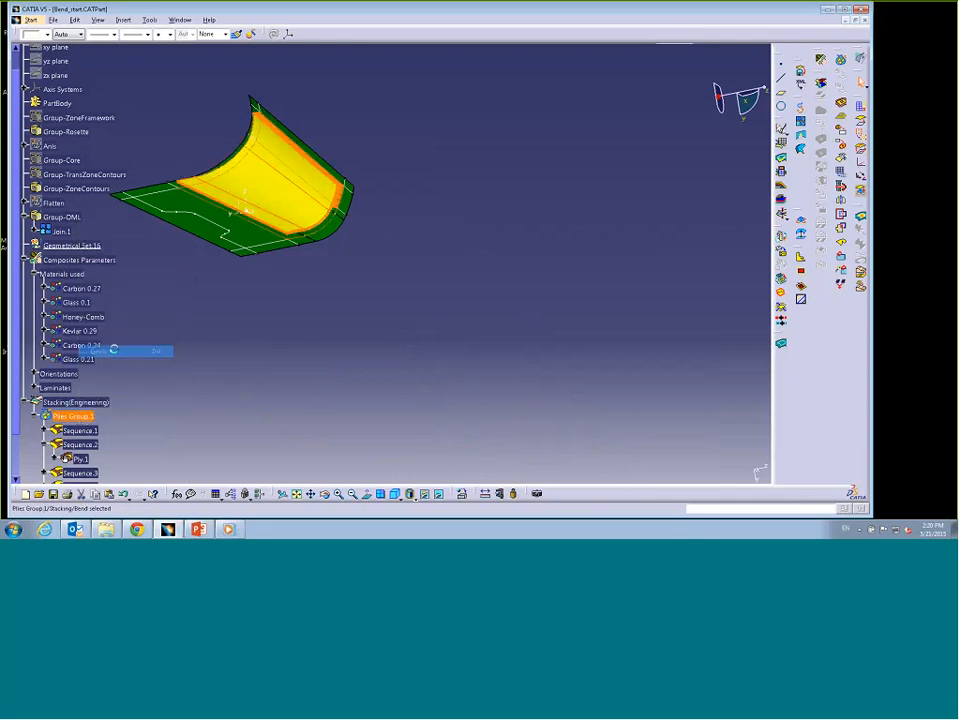
middle_click_drag(236, 320, 223, 345)
left_click(331, 365)
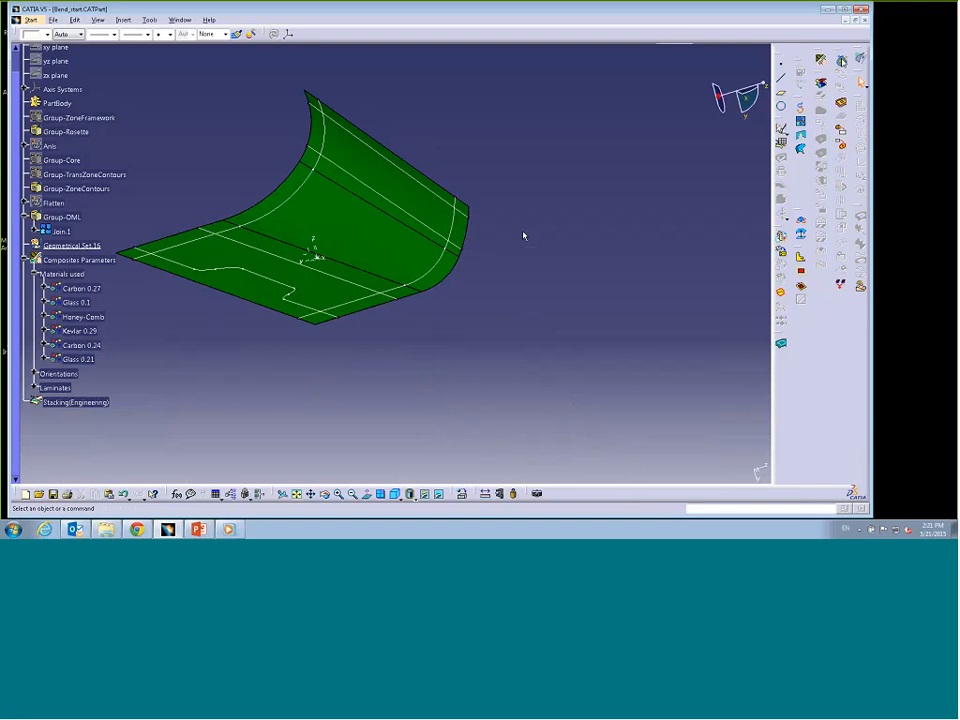
Step: Create a zones group on Join.1 with the Reference-Axis rosette, turning off the thickness law in its 3D labels
left_click(861, 81)
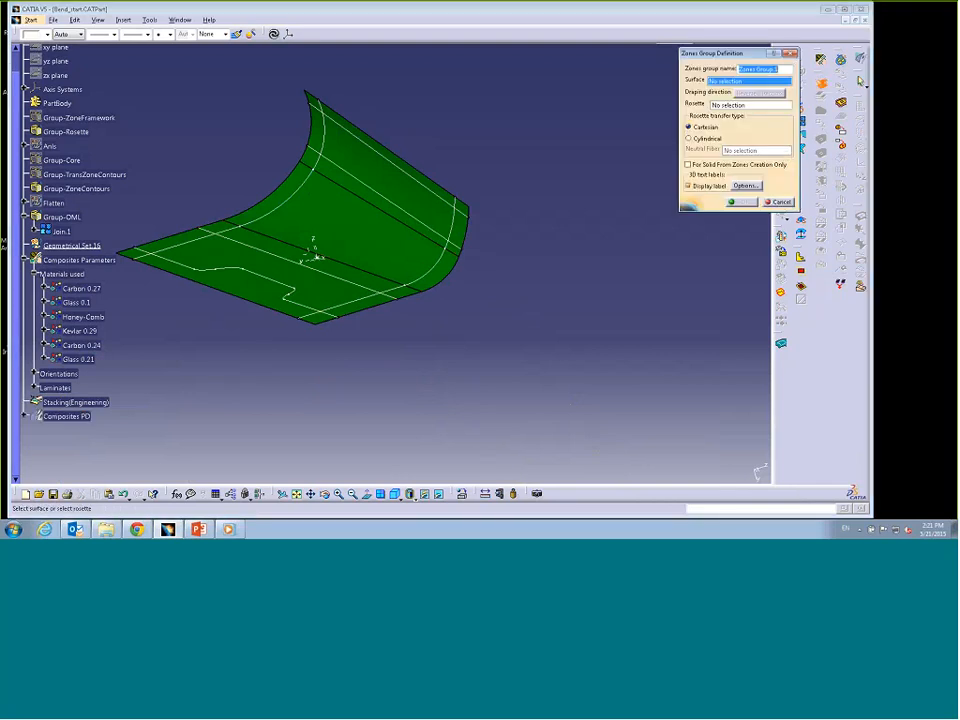
left_click(394, 246)
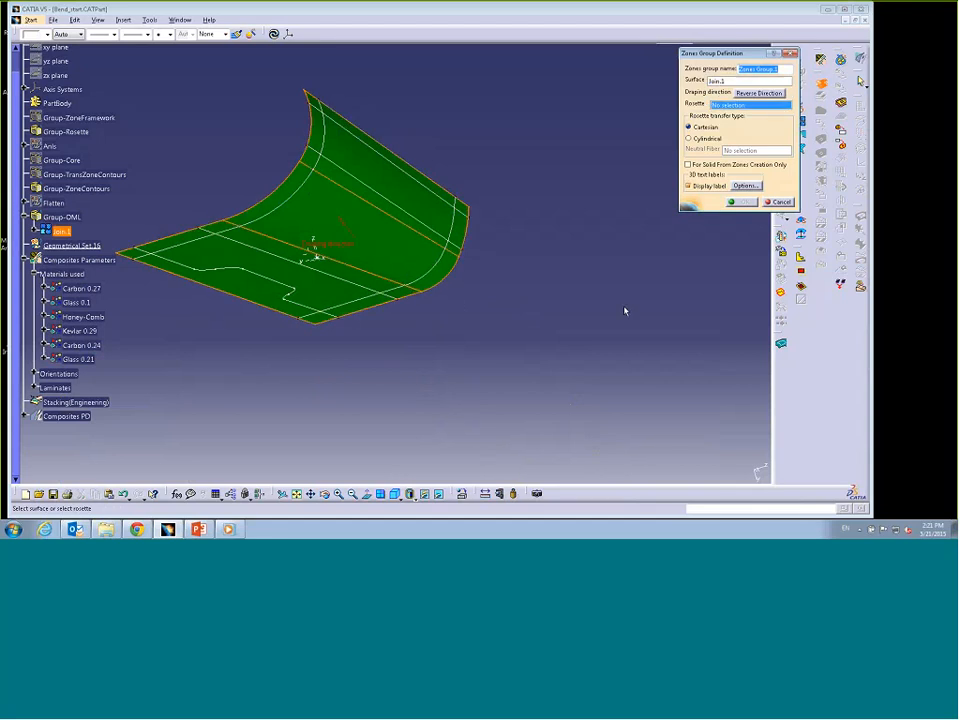
left_click(325, 260)
left_click(745, 185)
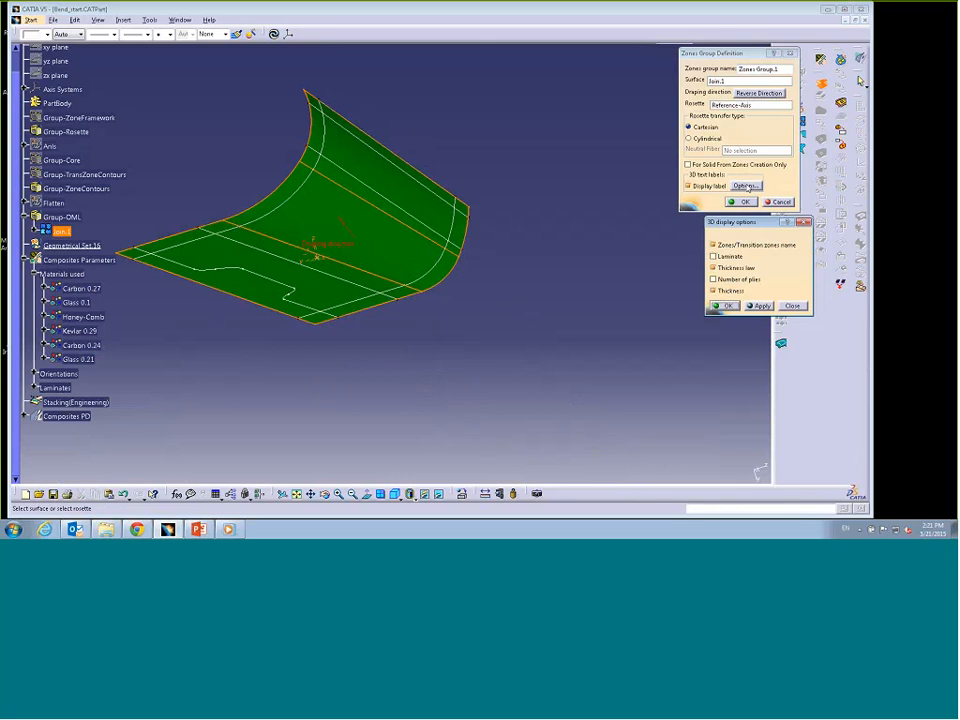
left_click(716, 268)
left_click(727, 305)
left_click(741, 201)
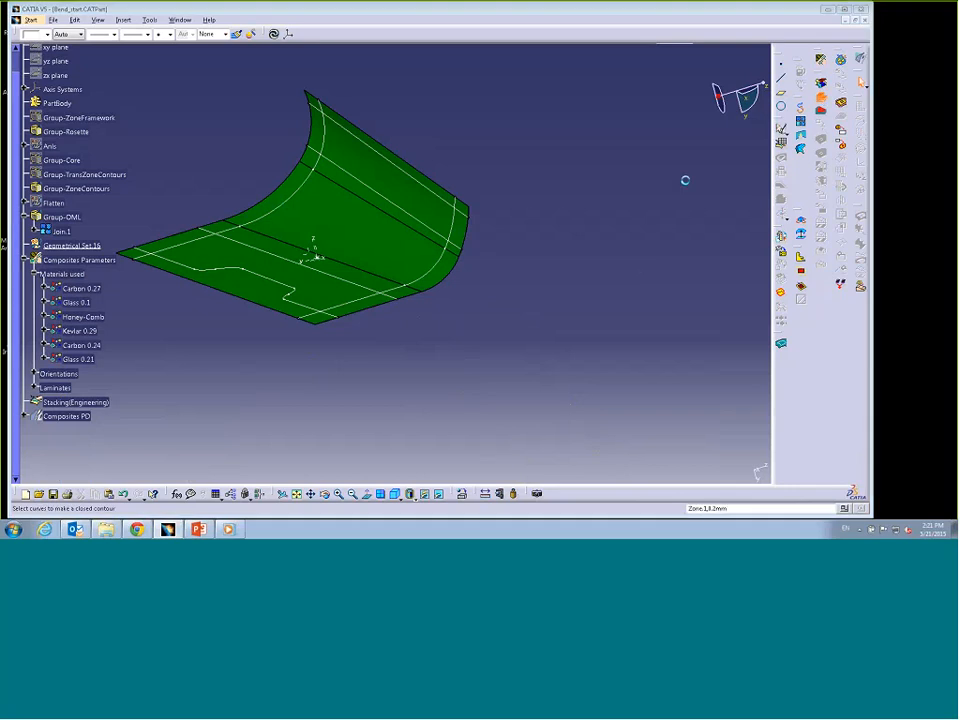
Step: Define the contour of Zone.1 from the curves Line.1, Intersect.2, Line.2 and Intersect.1
left_click(425, 184)
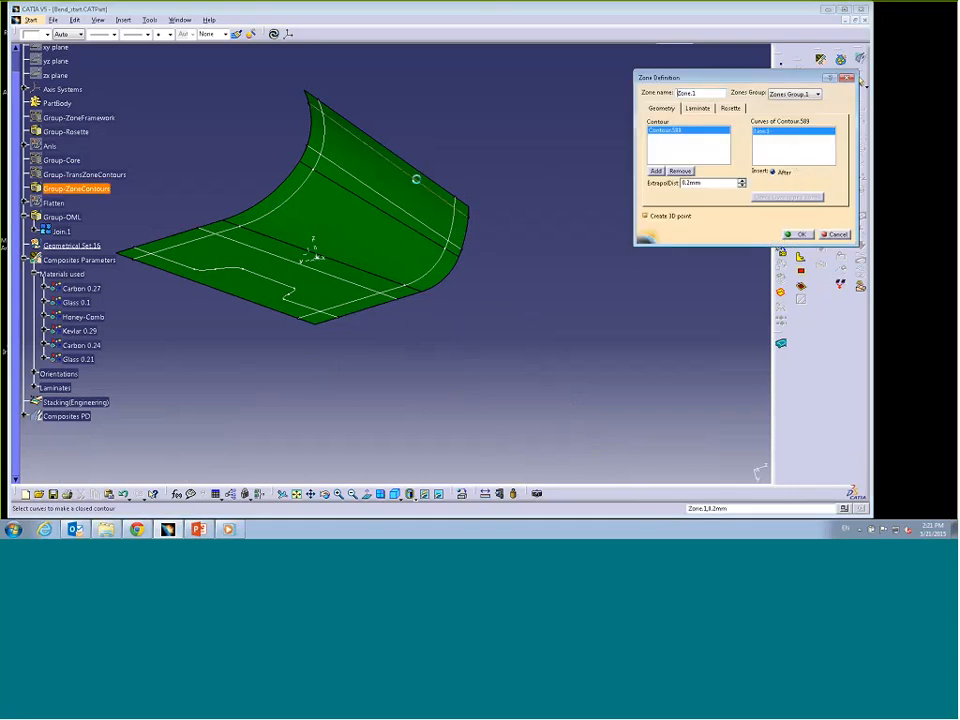
left_click(458, 223)
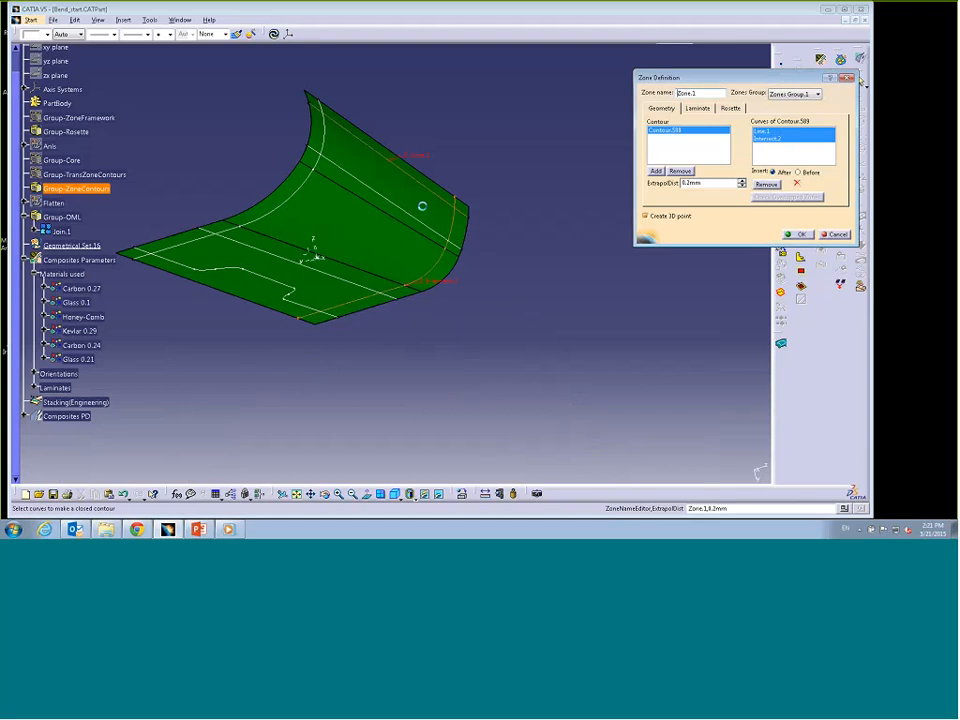
left_click(399, 206)
left_click(332, 139)
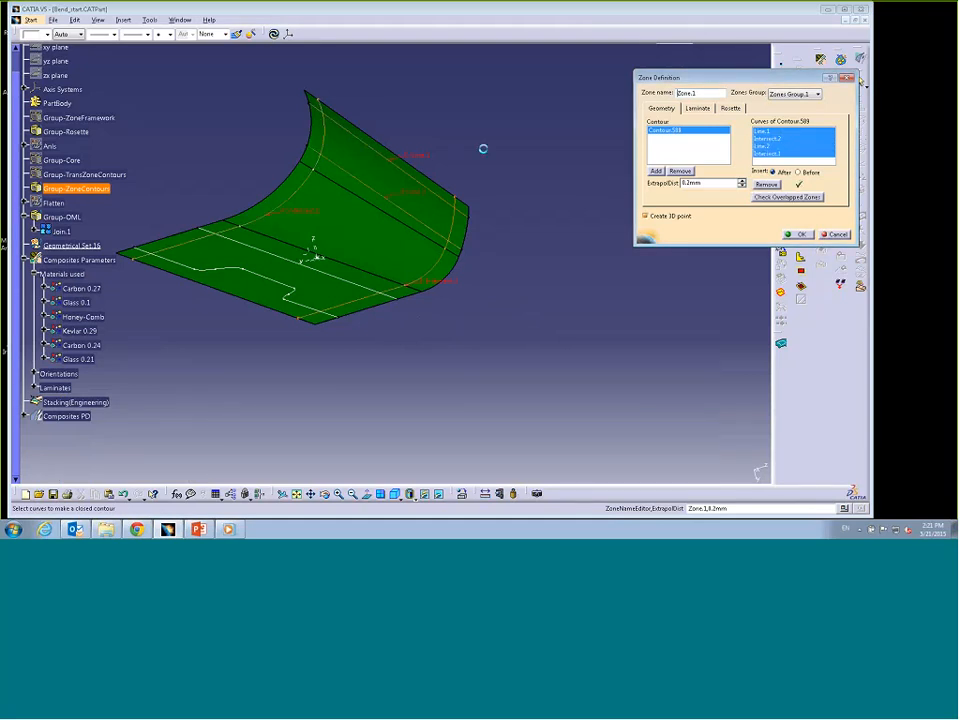
Step: Assign Laminate1 to Zone.1 with the Reference-Axis rosette, create the zone and expand its laminate details in the tree
left_click(697, 107)
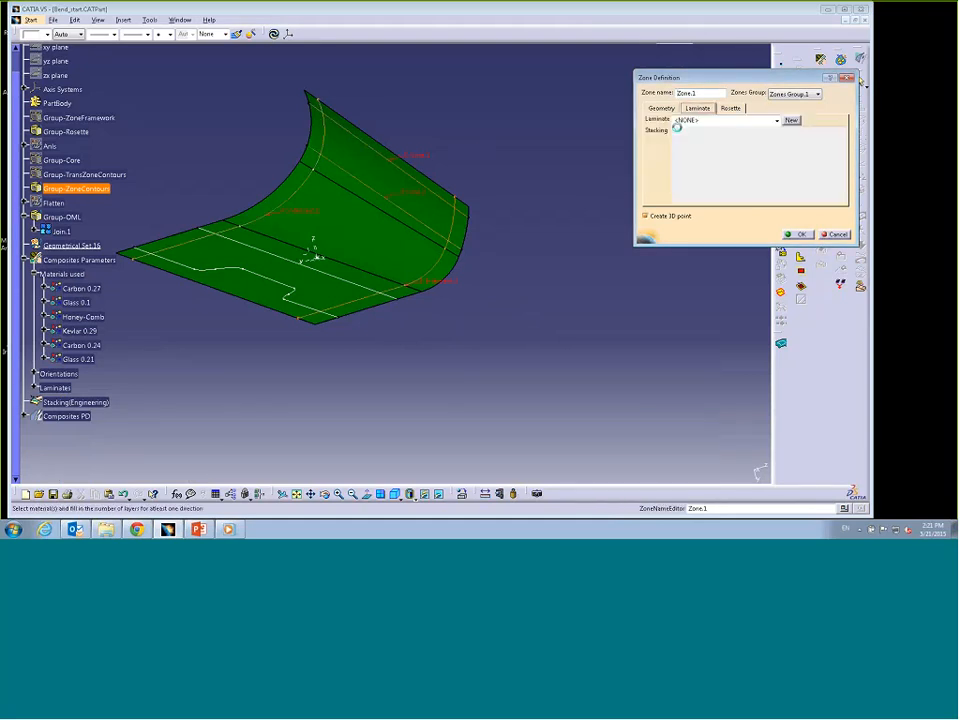
left_click(776, 120)
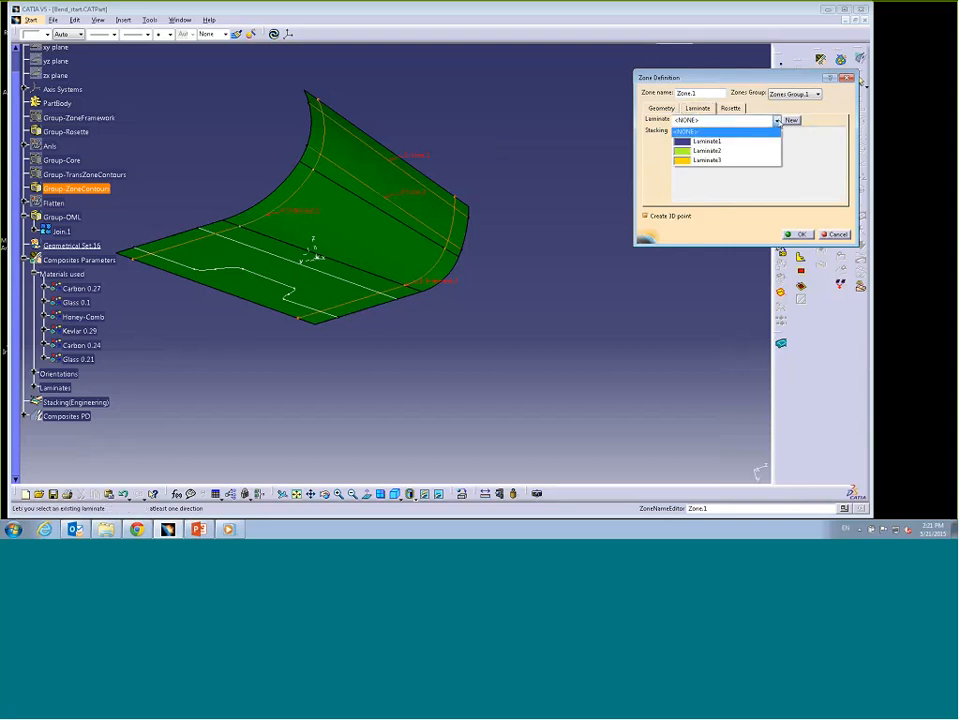
left_click(707, 141)
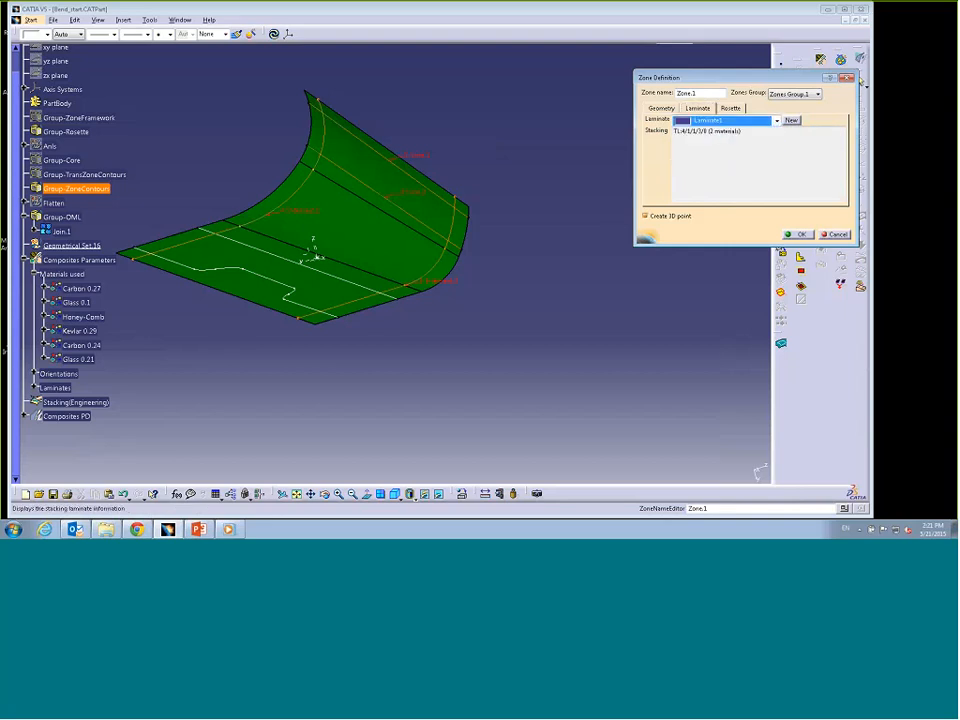
left_click(731, 108)
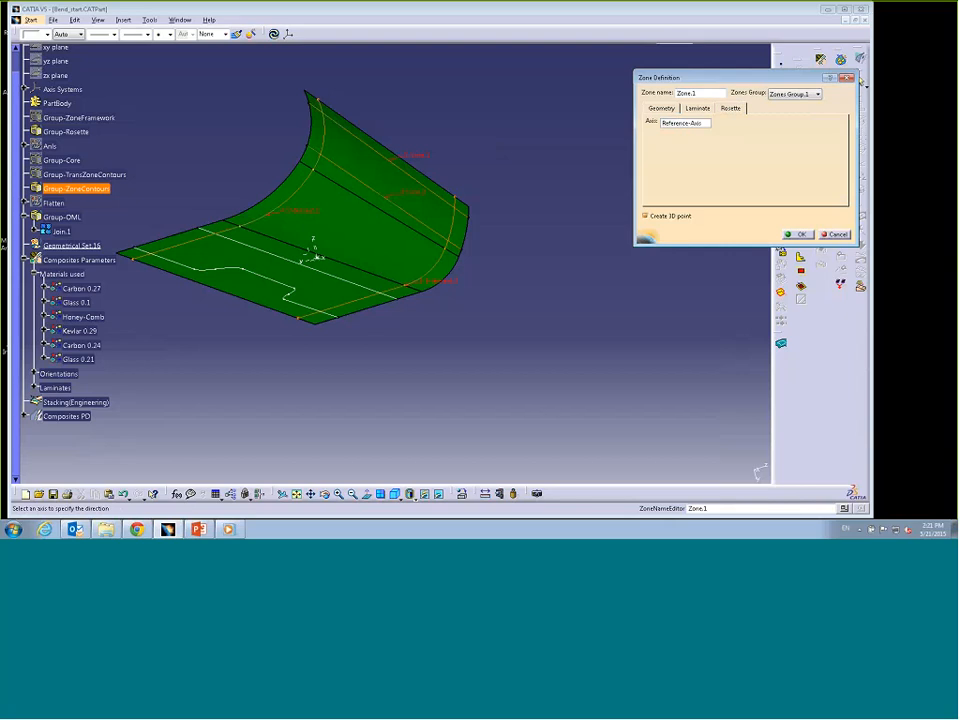
key("Return")
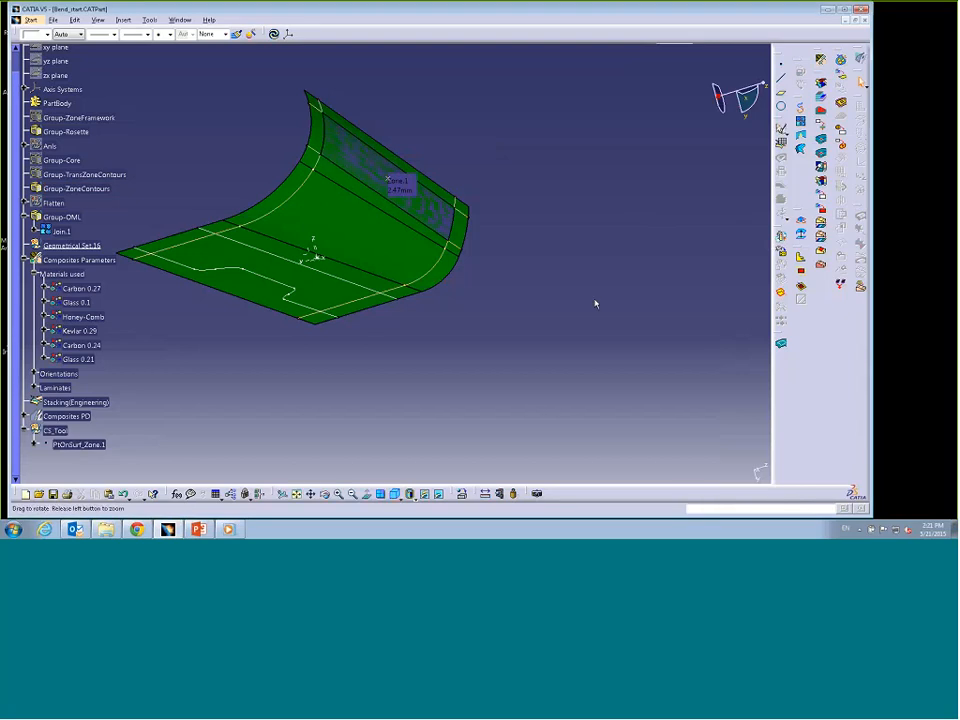
middle_click_drag(596, 302, 508, 366)
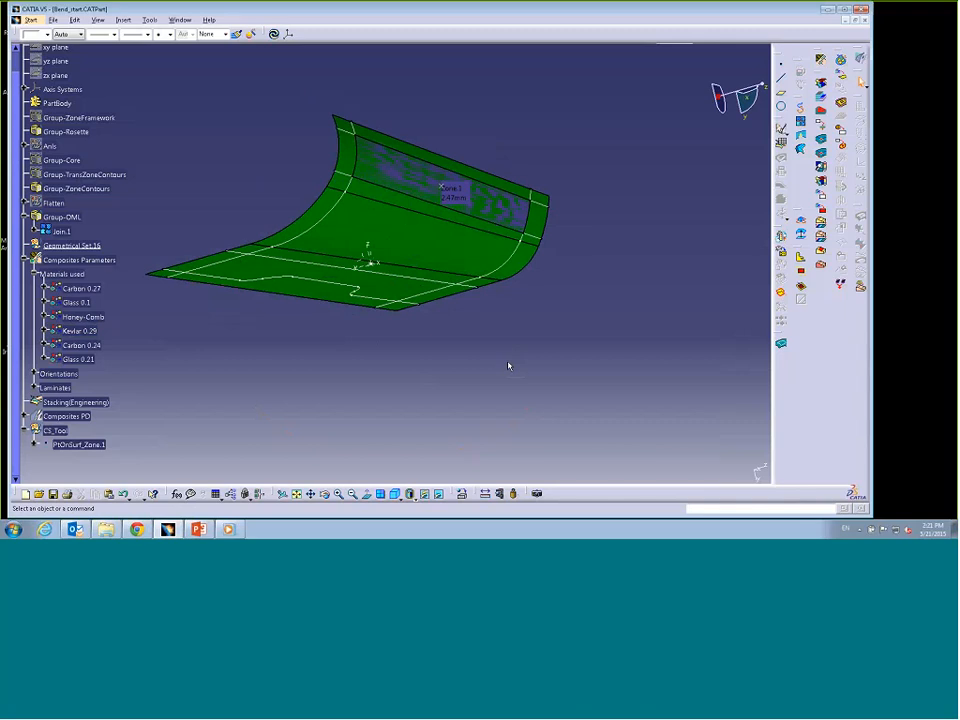
left_click(24, 417)
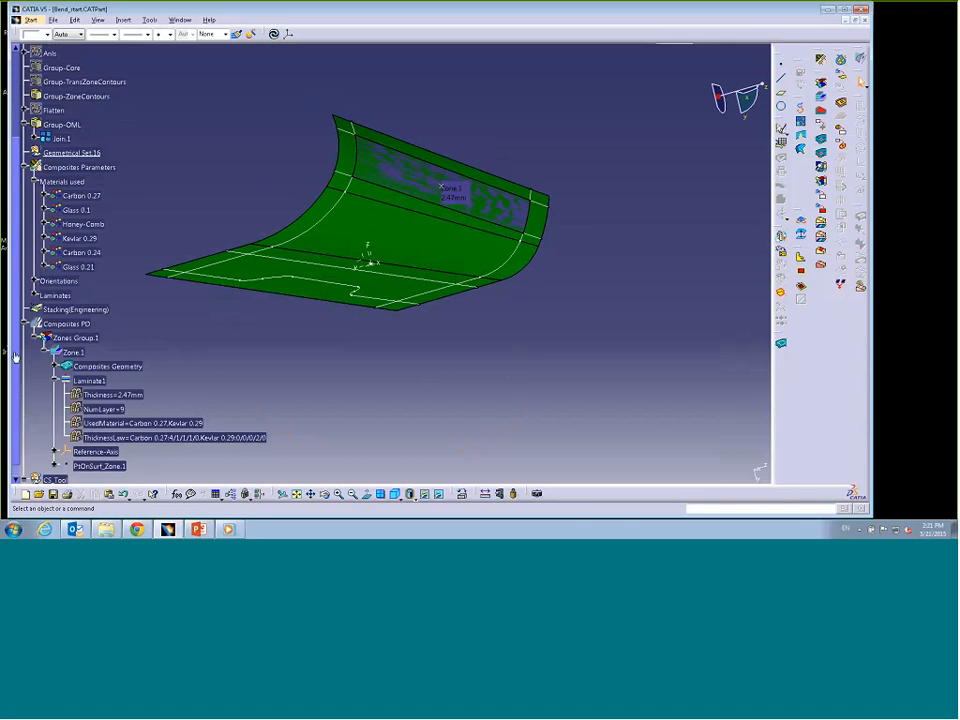
left_click_drag(15, 358, 4, 403)
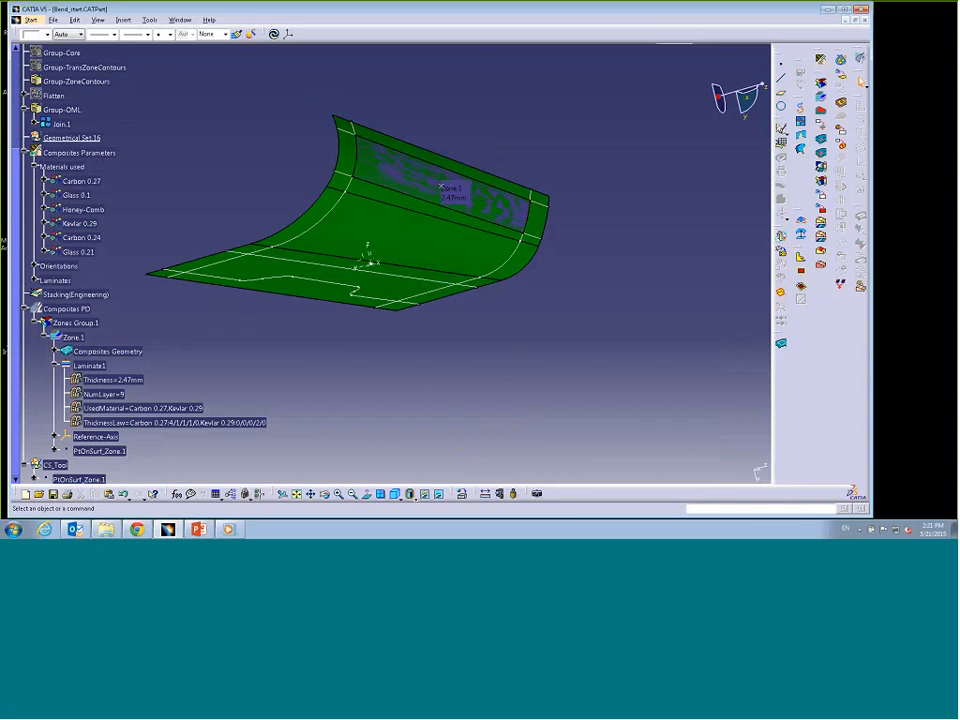
Step: Start Zone.2 in Zones Group.1 and define its contour from Intersect.2, the two Intersect.1 curves and the boundary line shared with Zone.1
left_click(860, 82)
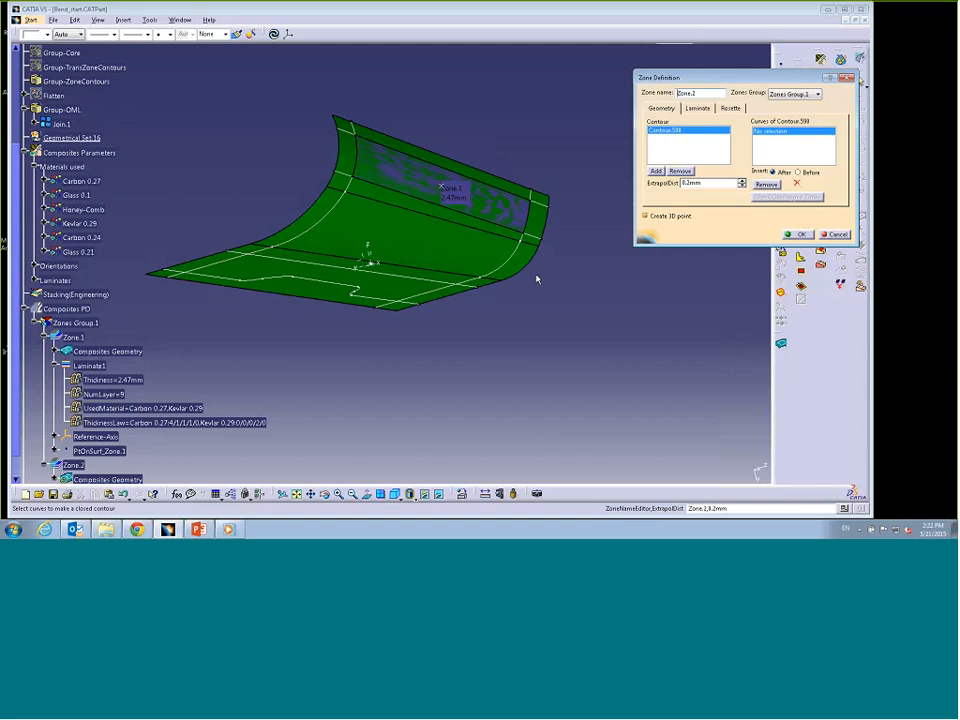
left_click(456, 260)
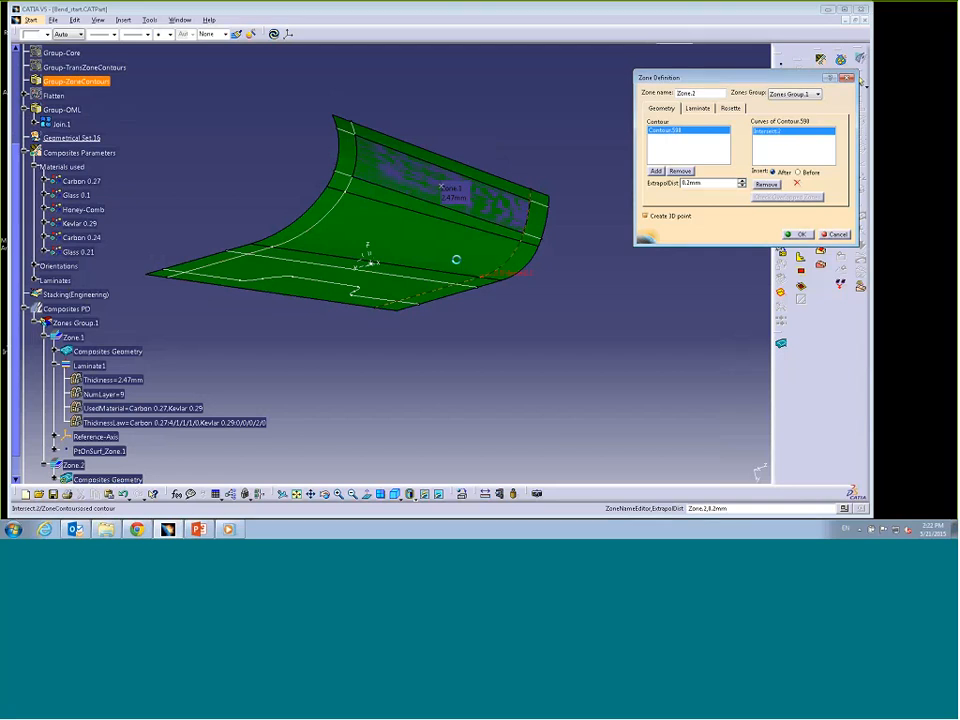
left_click(335, 214)
left_click(352, 178)
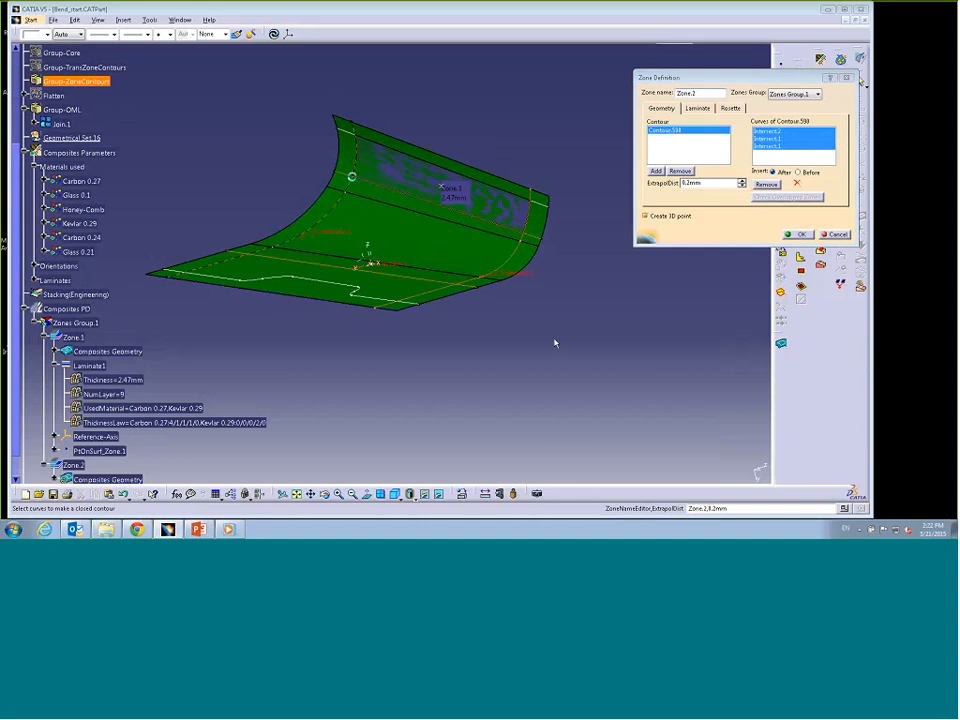
Step: Assign Laminate2 to Zone.2, create the zone and check the labels of Zone.1 and Zone.2 on the part
left_click(697, 108)
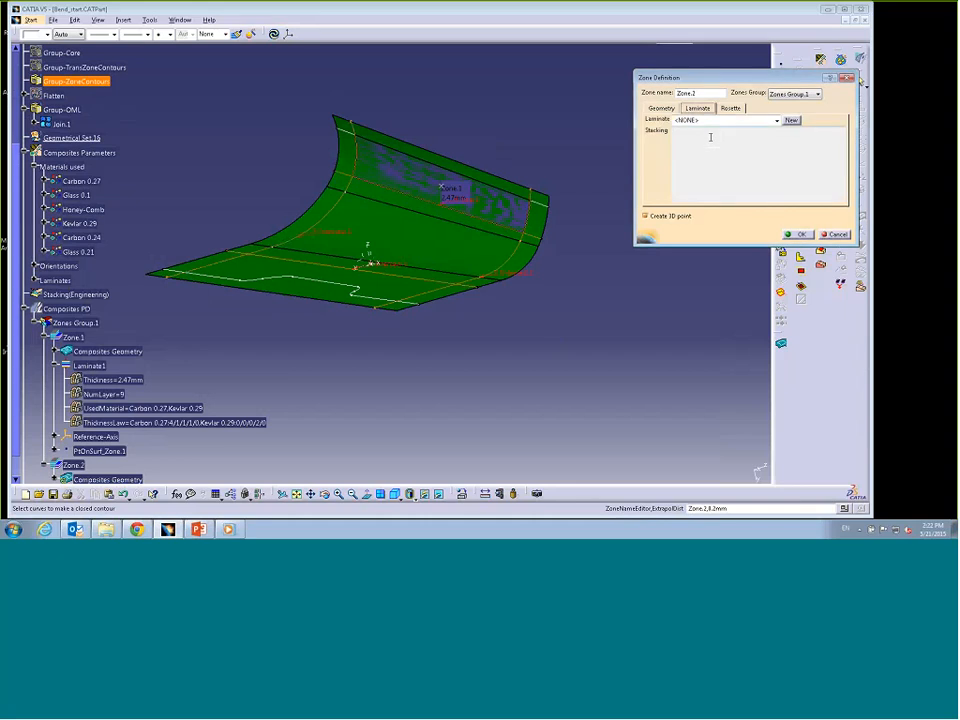
left_click(776, 120)
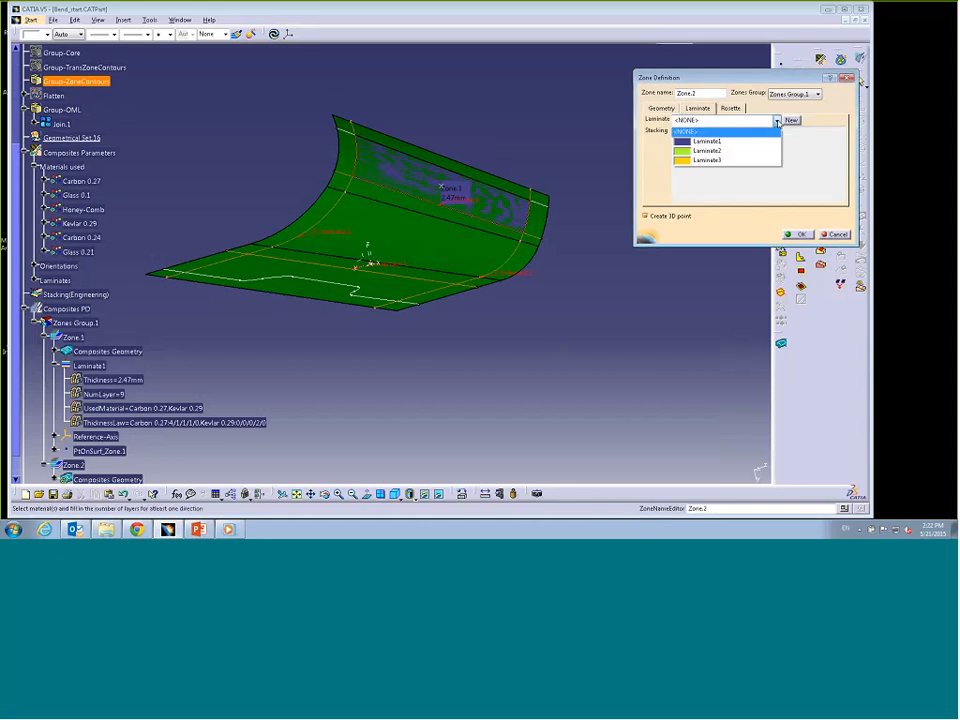
left_click(714, 150)
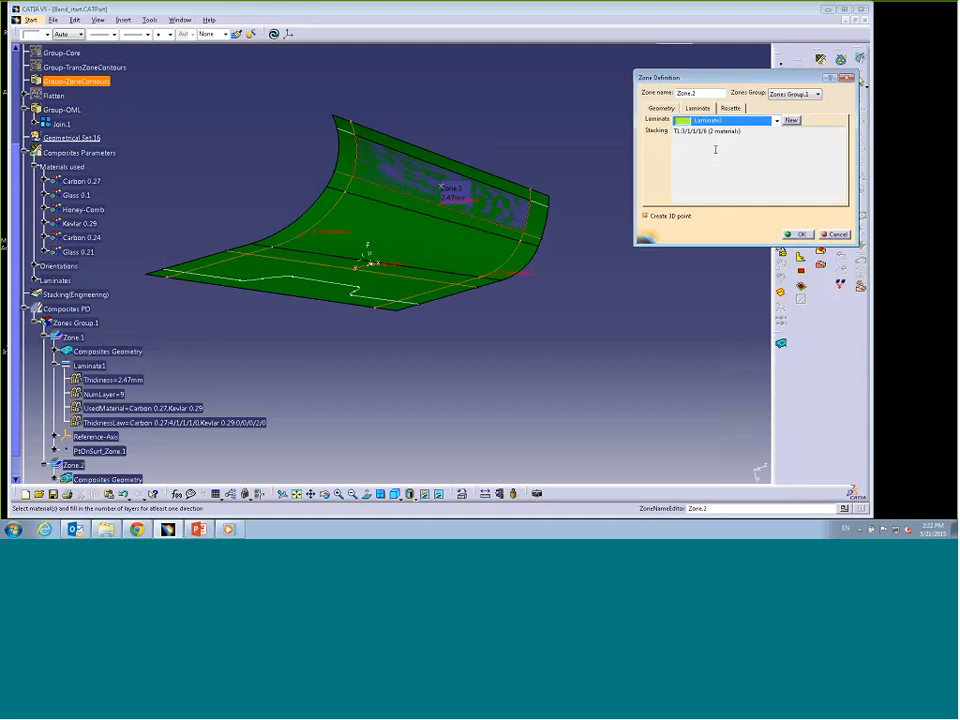
left_click(798, 234)
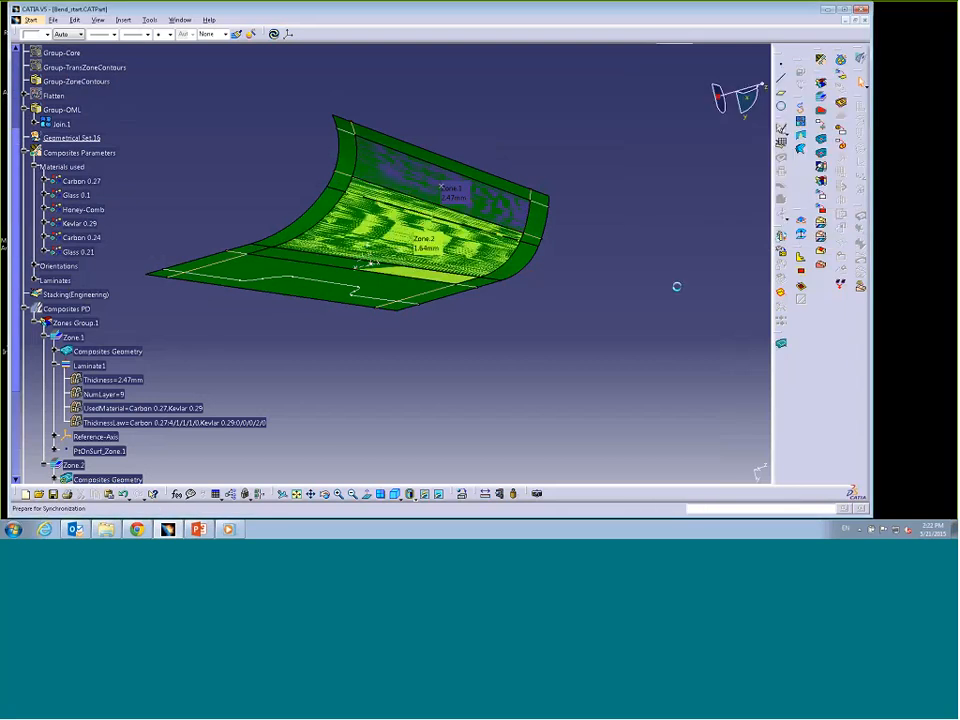
left_click(453, 198)
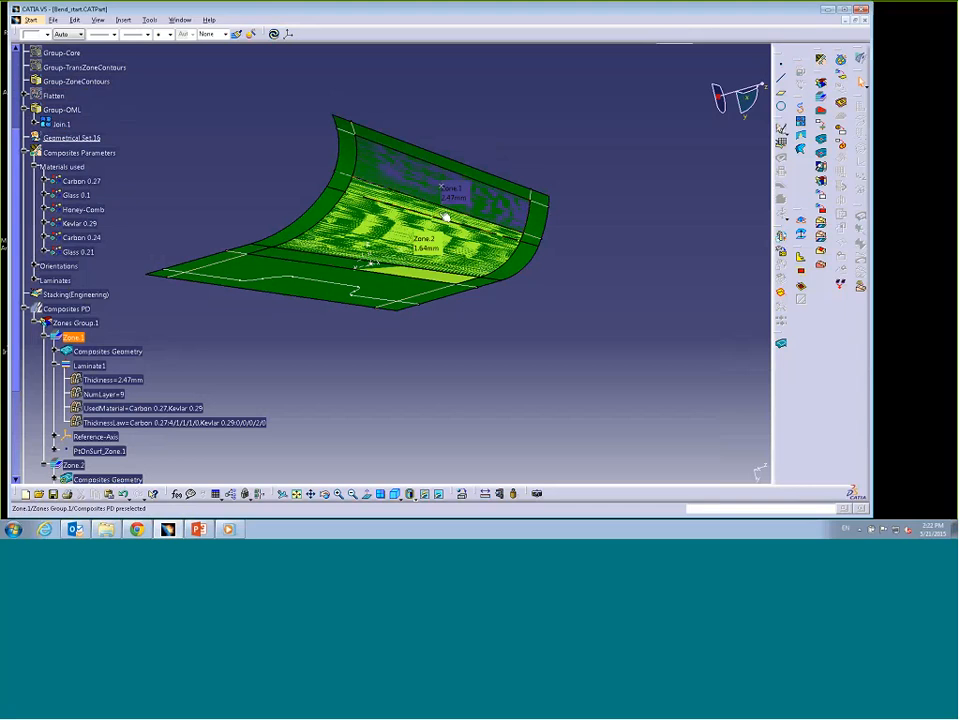
left_click(431, 251)
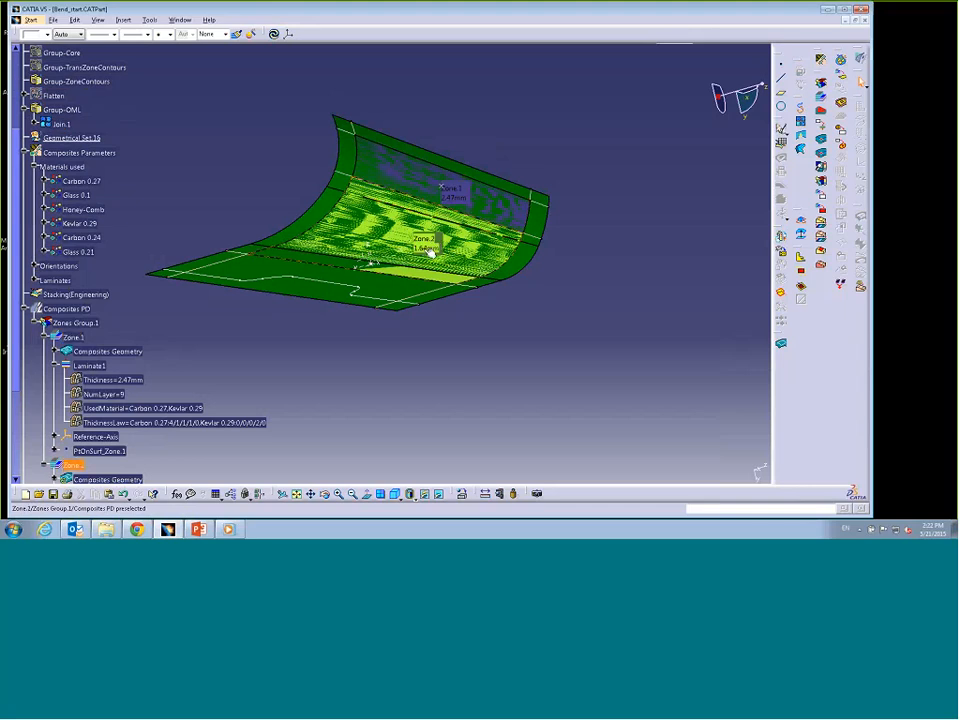
left_click(542, 364)
Step: Start Zone.3 and define its contour from Intersect.1, Intersect.2, the irregular projected curve and the opposite side curve
mouse_move(542, 364)
middle_mouse_down()
mouse_move(521, 364)
mouse_move(534, 369)
middle_mouse_up()
left_click(820, 96)
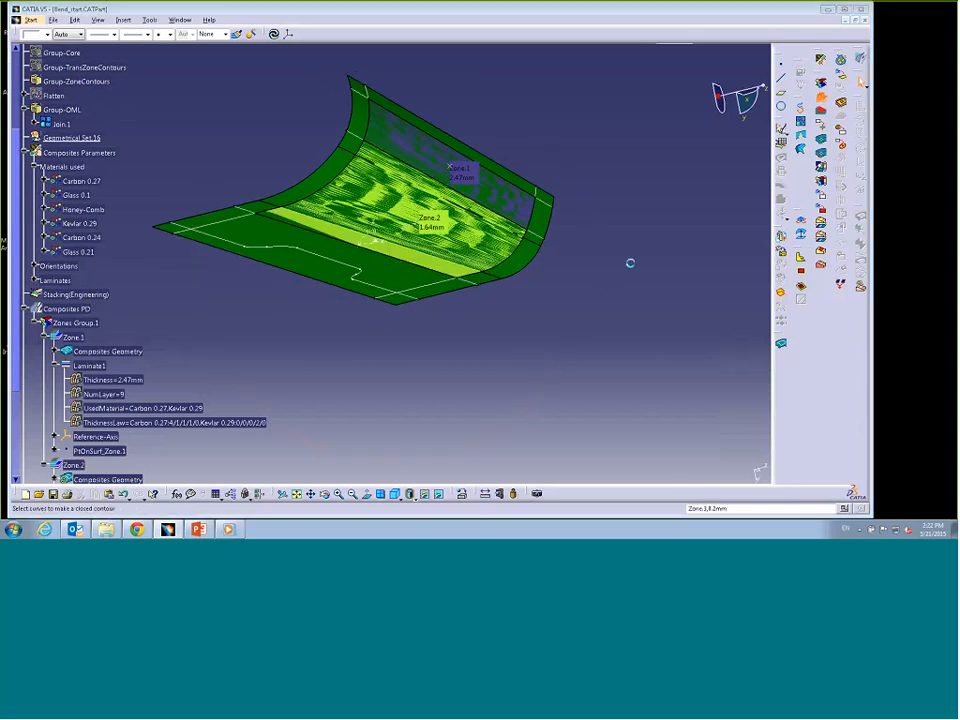
left_click(473, 279)
left_click(442, 287)
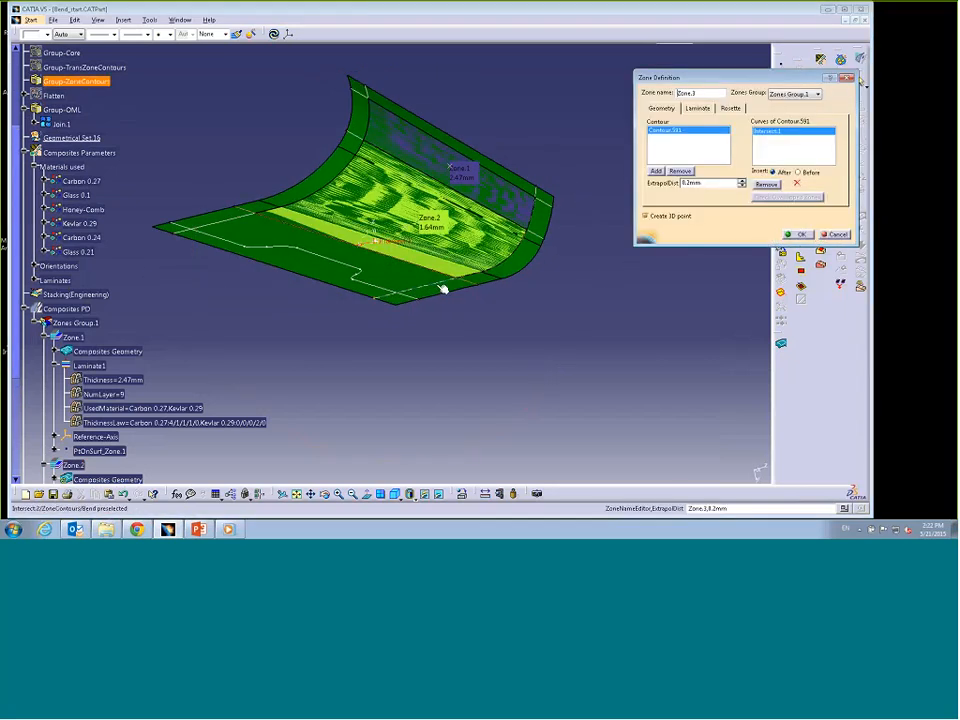
left_click(356, 273)
left_click(246, 224)
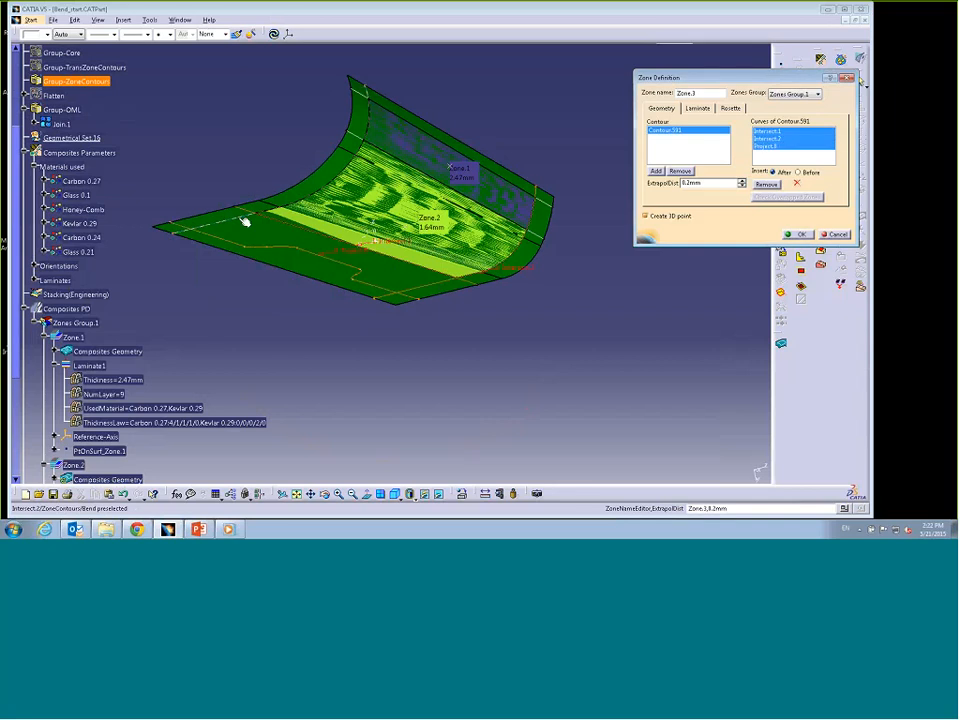
Step: Assign Laminate3 to Zone.3 and create the zone
left_click(697, 107)
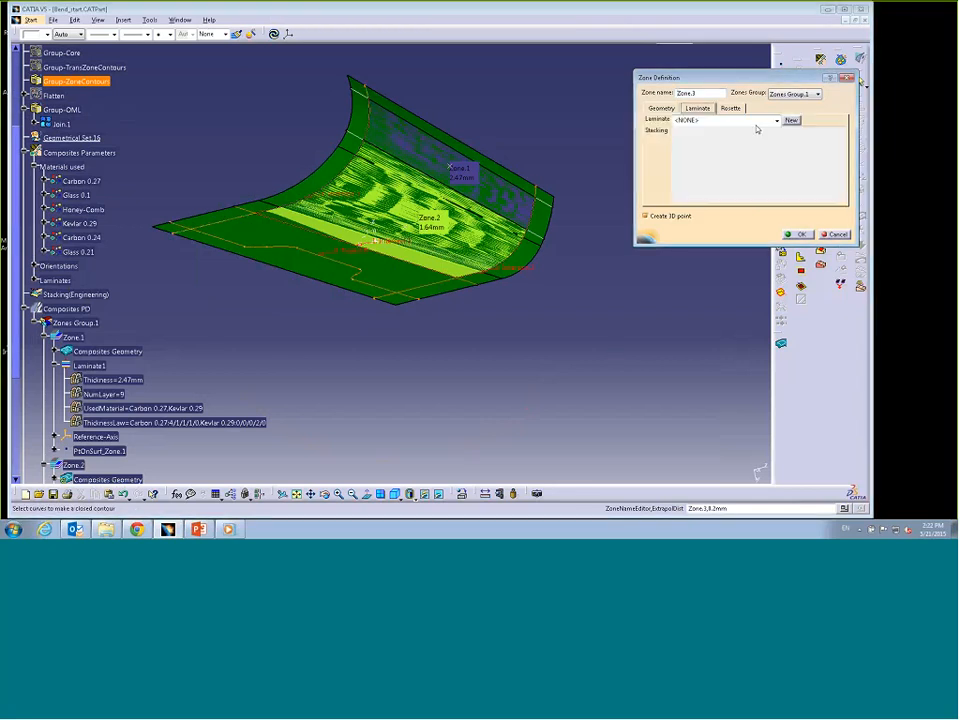
left_click(776, 120)
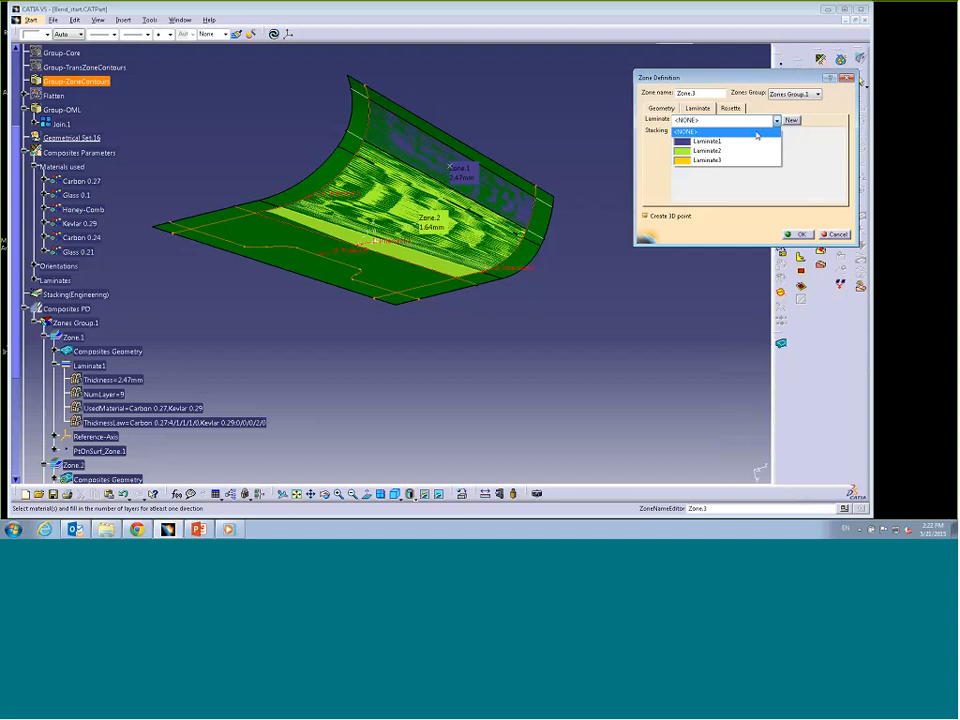
left_click(712, 160)
left_click(797, 234)
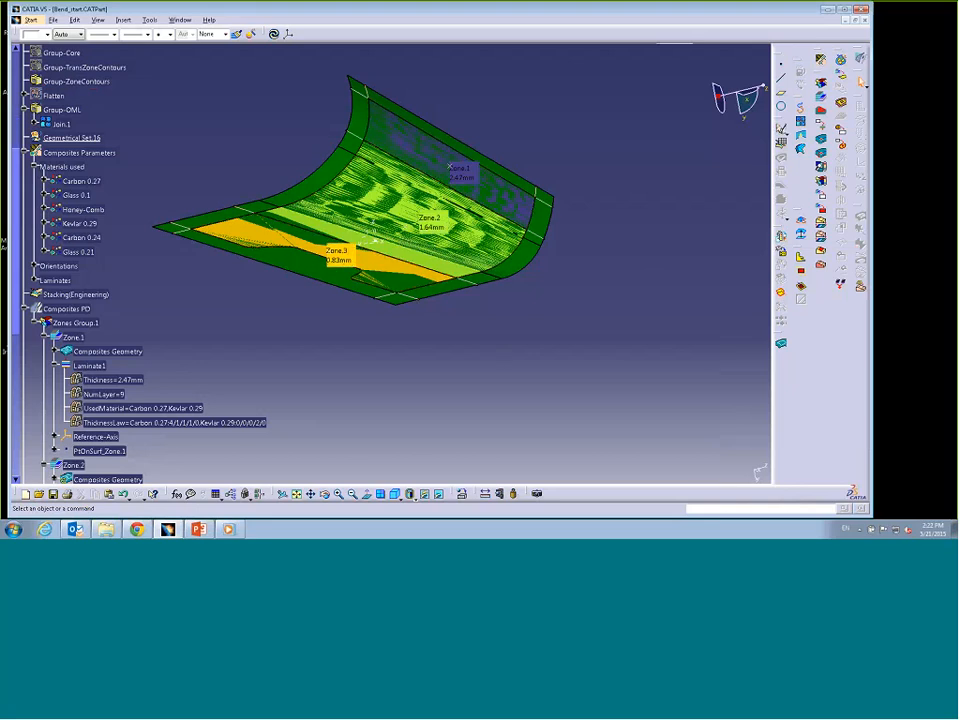
Step: Generate a solid from Zones Group.1 with transition zones included and examine its thickness steps between the zones up close
left_click(35, 323)
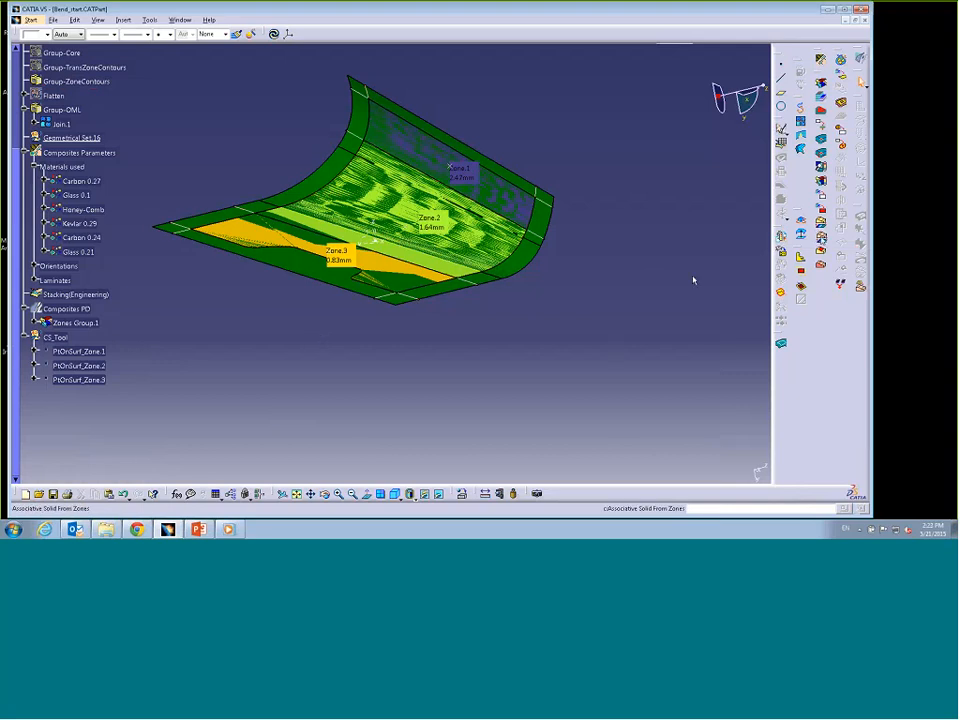
left_click(861, 83)
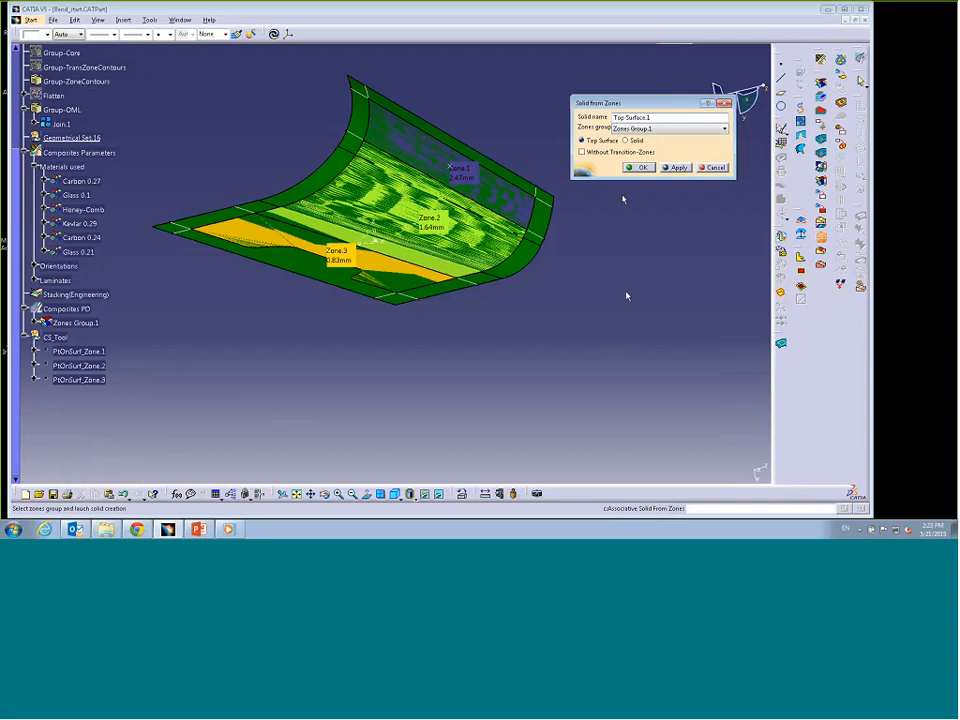
left_click(625, 140)
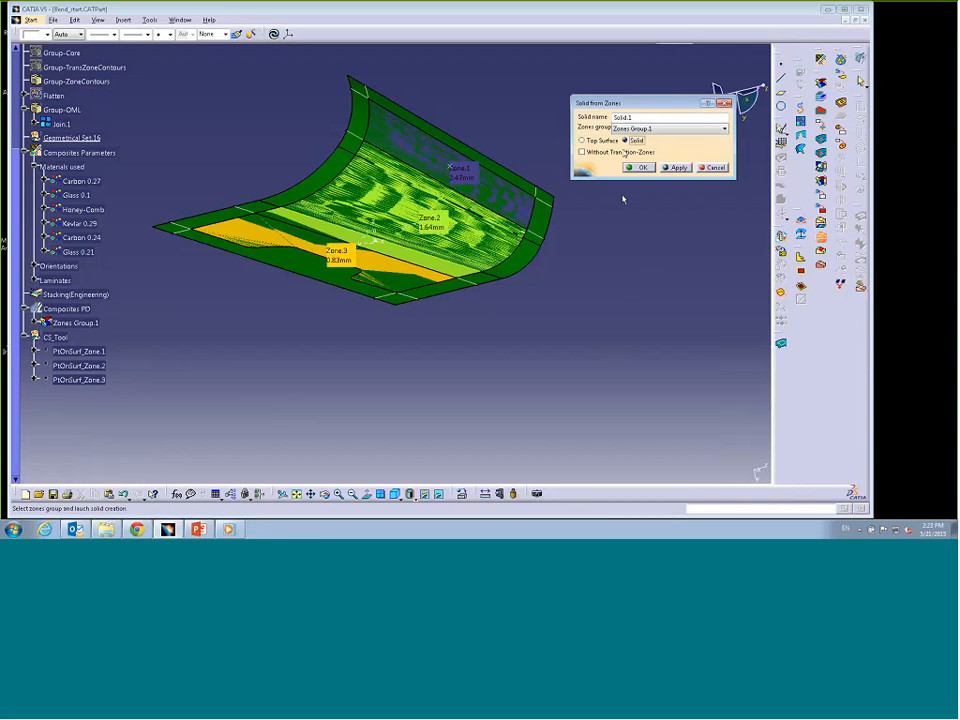
left_click(637, 167)
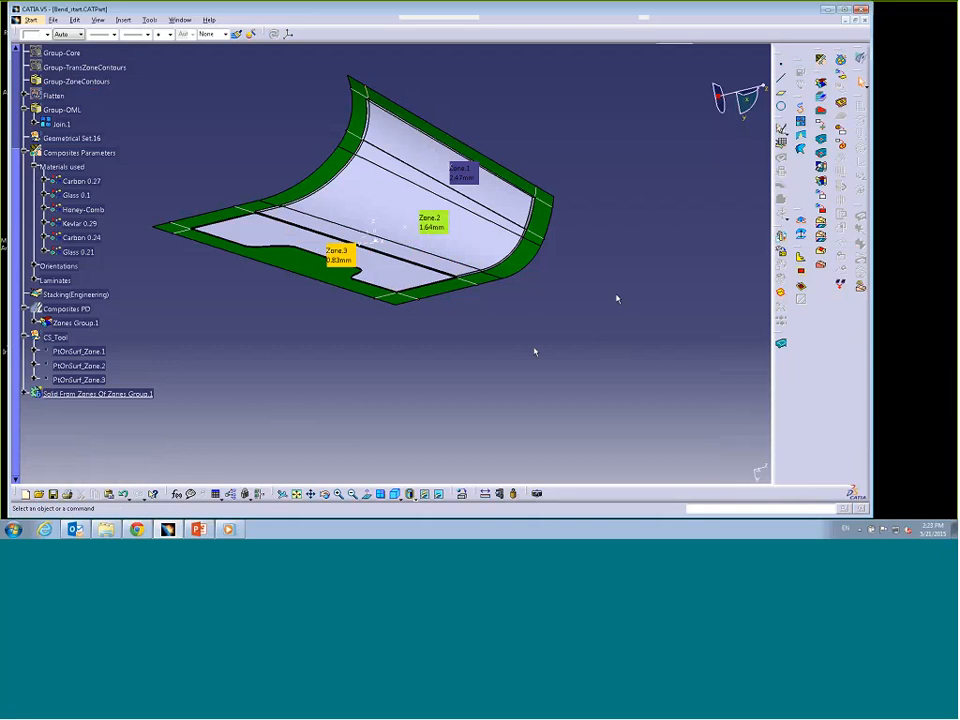
middle_click_drag(536, 349, 535, 277, "ctrl")
middle_click_drag(611, 382, 472, 334)
middle_click_drag(610, 397, 591, 300, "ctrl")
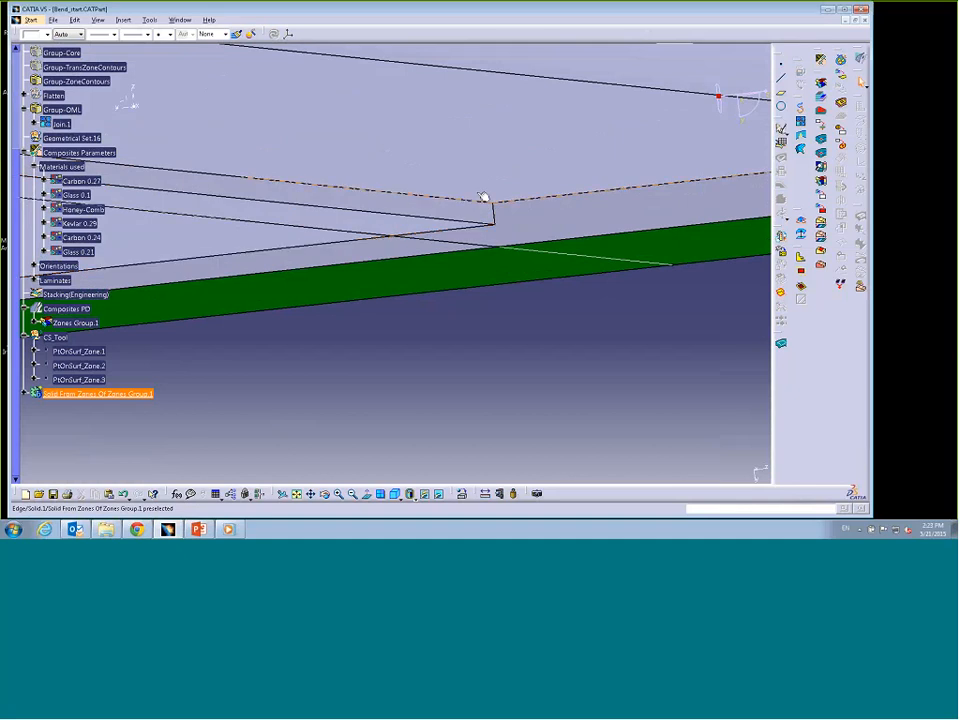
middle_click_drag(395, 263, 395, 330, "ctrl")
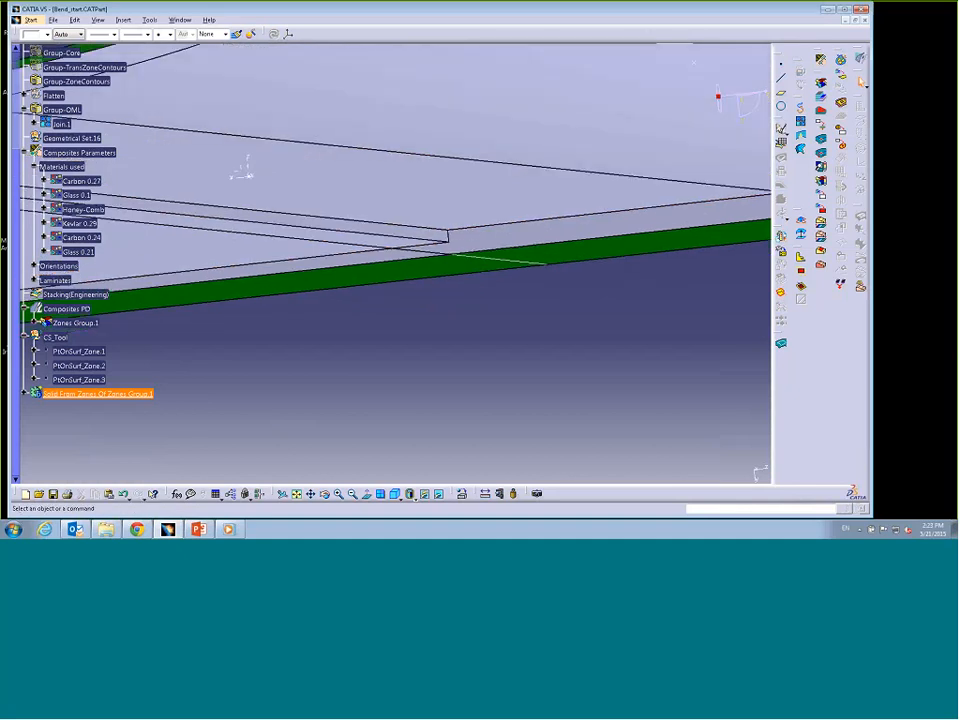
middle_click_drag(392, 160, 392, 305, "ctrl")
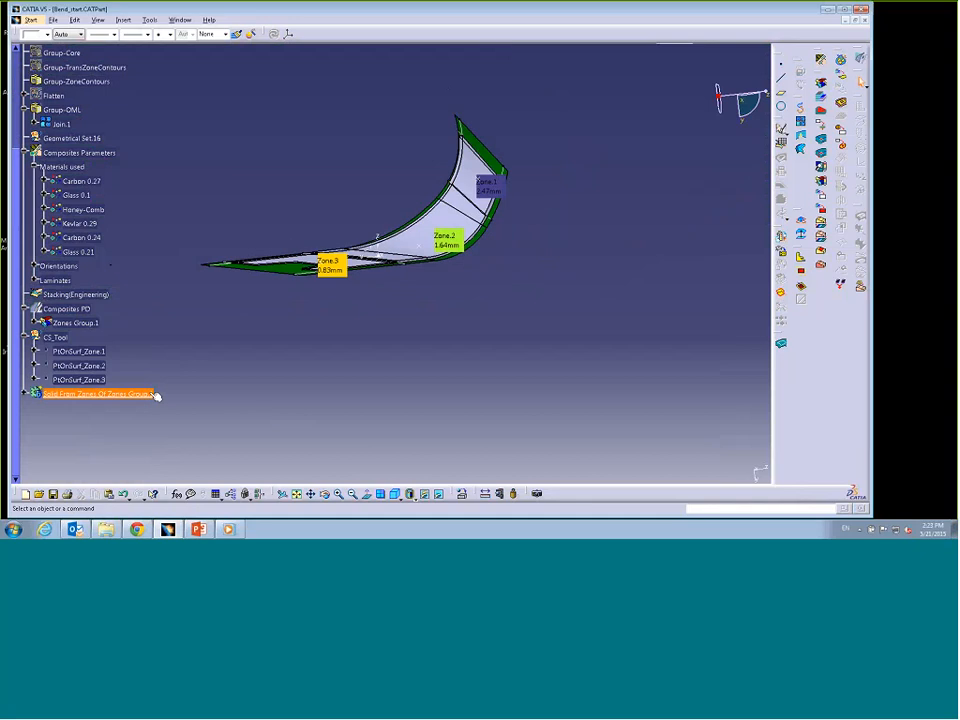
Step: Delete the solid generated from Zones Group.1
right_click(155, 396)
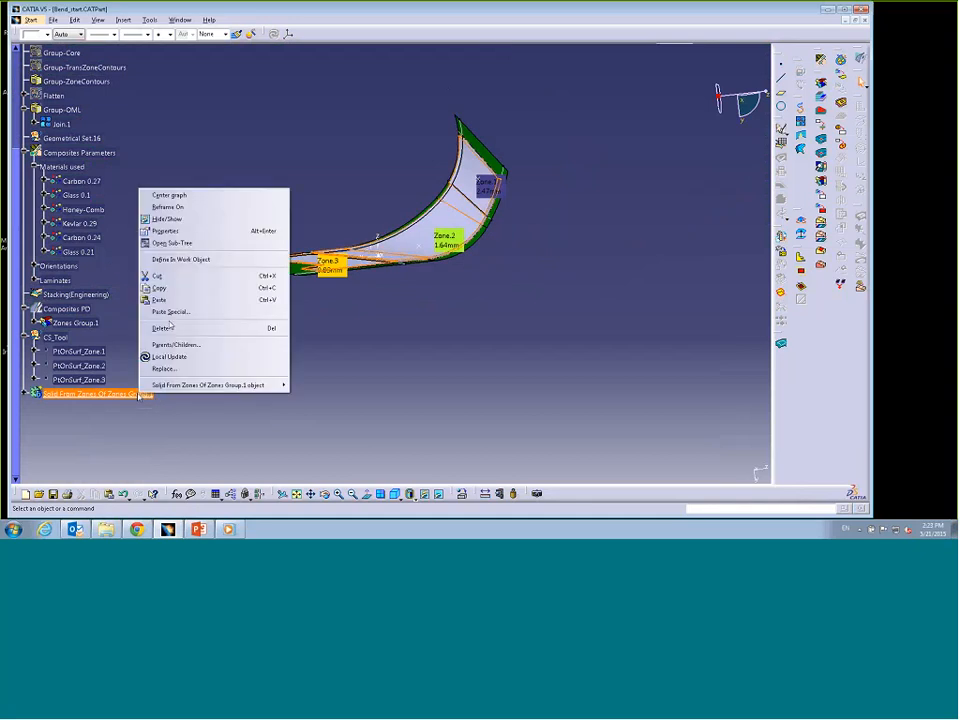
left_click(219, 327)
mouse_move(443, 356)
middle_mouse_down()
mouse_move(427, 349)
mouse_move(450, 342)
middle_mouse_up()
Step: Show the hidden Group-TransZoneContours geometry on the part
left_click_drag(17, 270, 17, 196)
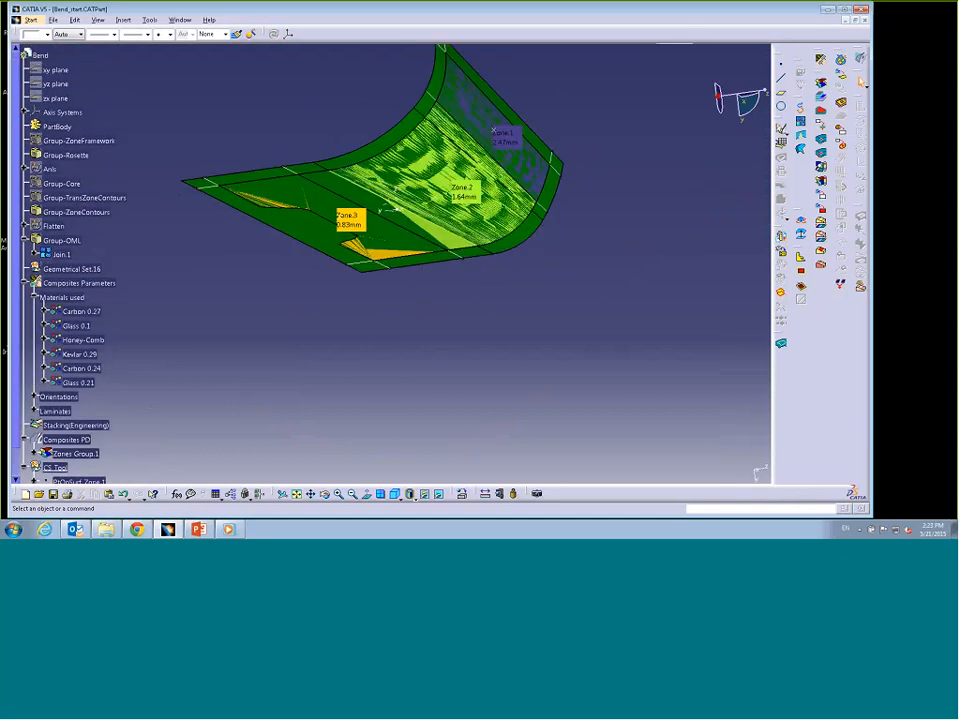
right_click(91, 198)
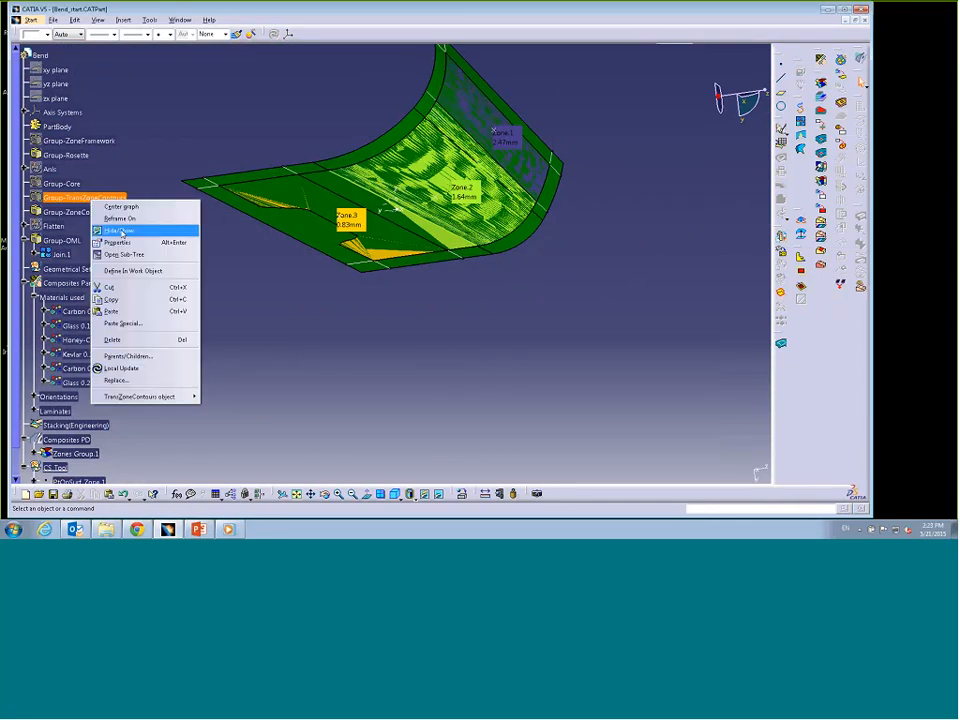
left_click(133, 230)
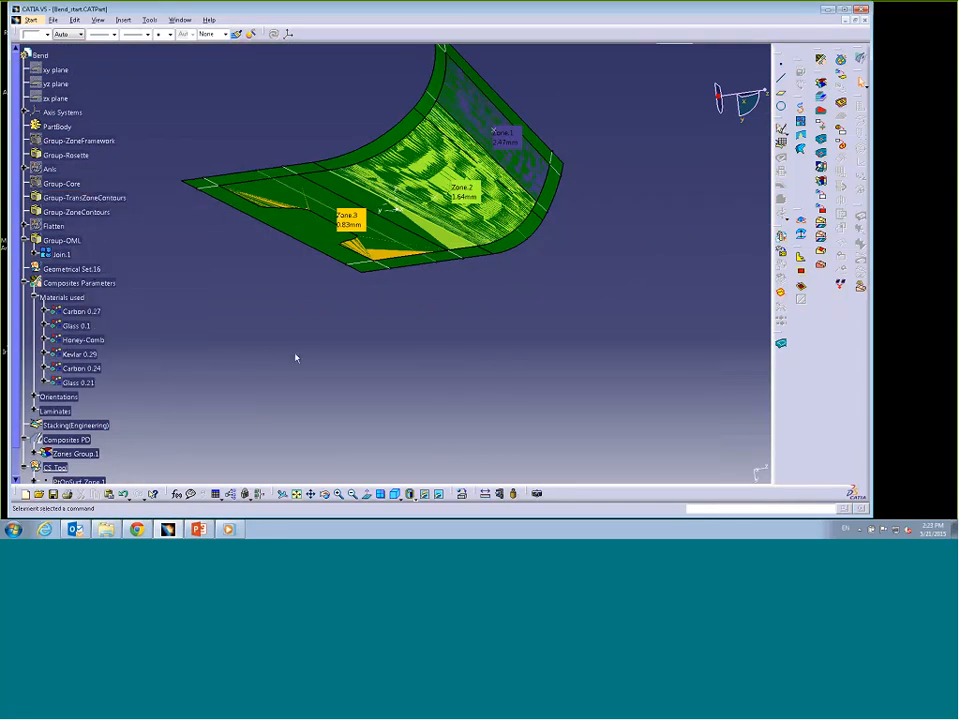
middle_click_drag(296, 358, 296, 354)
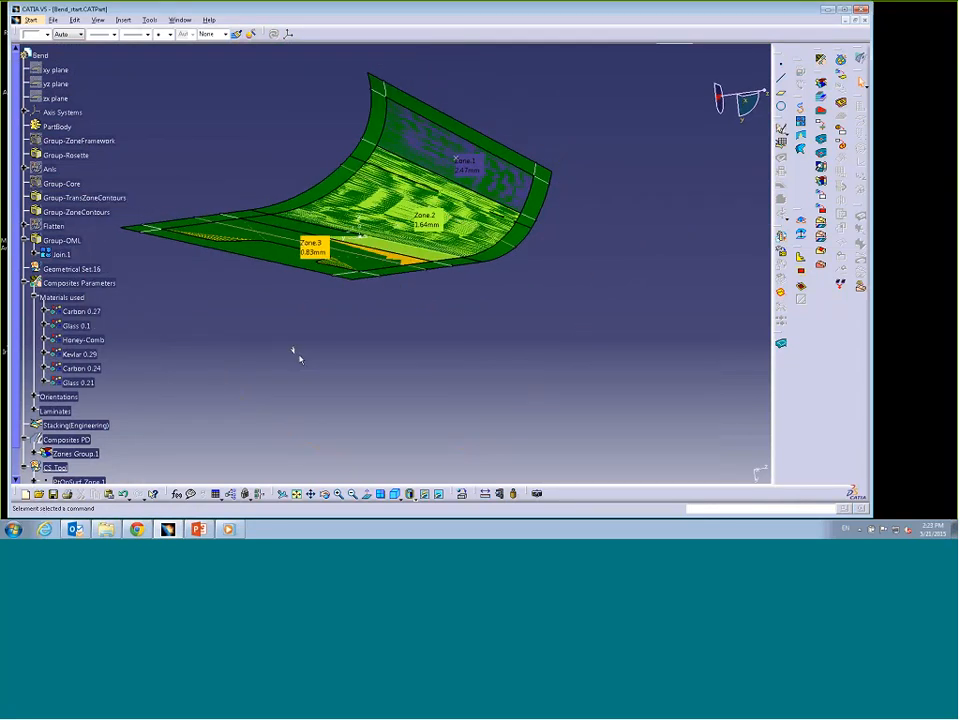
left_click(817, 110)
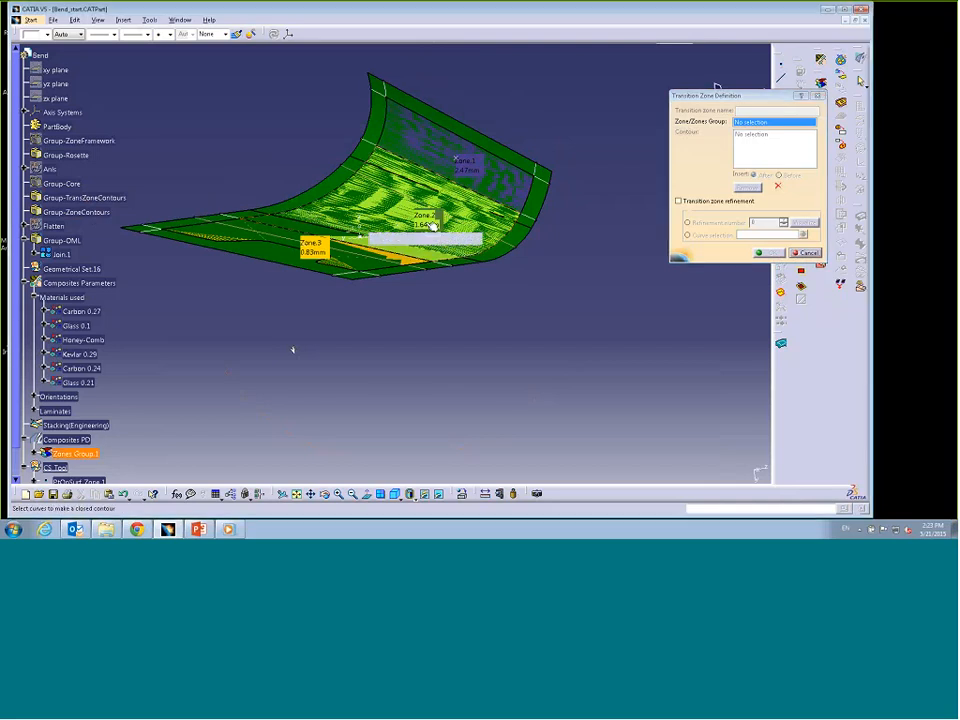
left_click(400, 225)
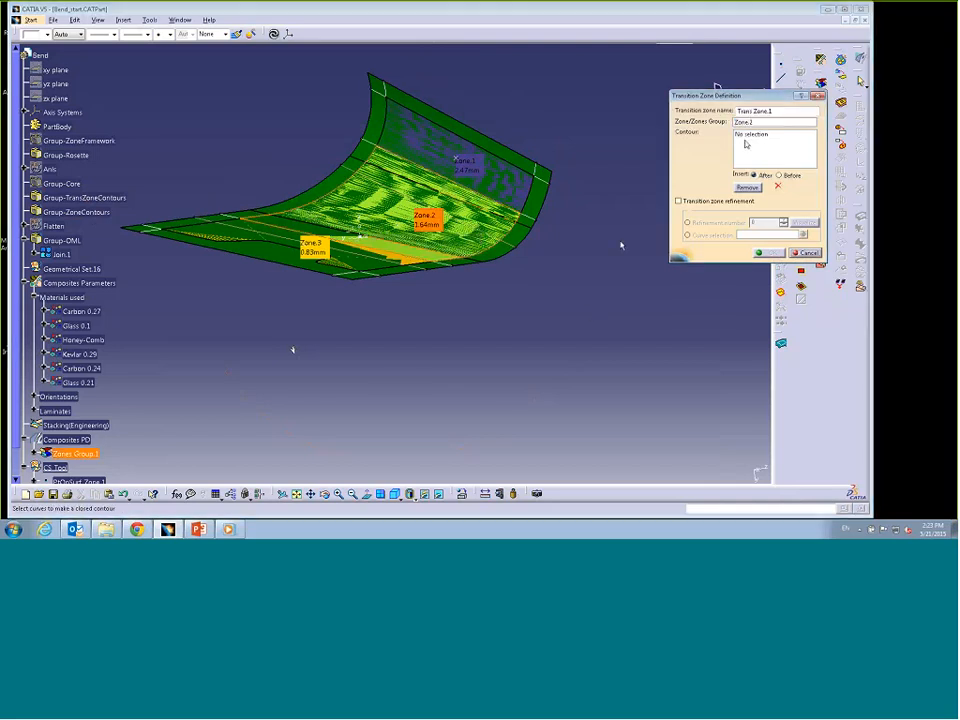
left_click(535, 222)
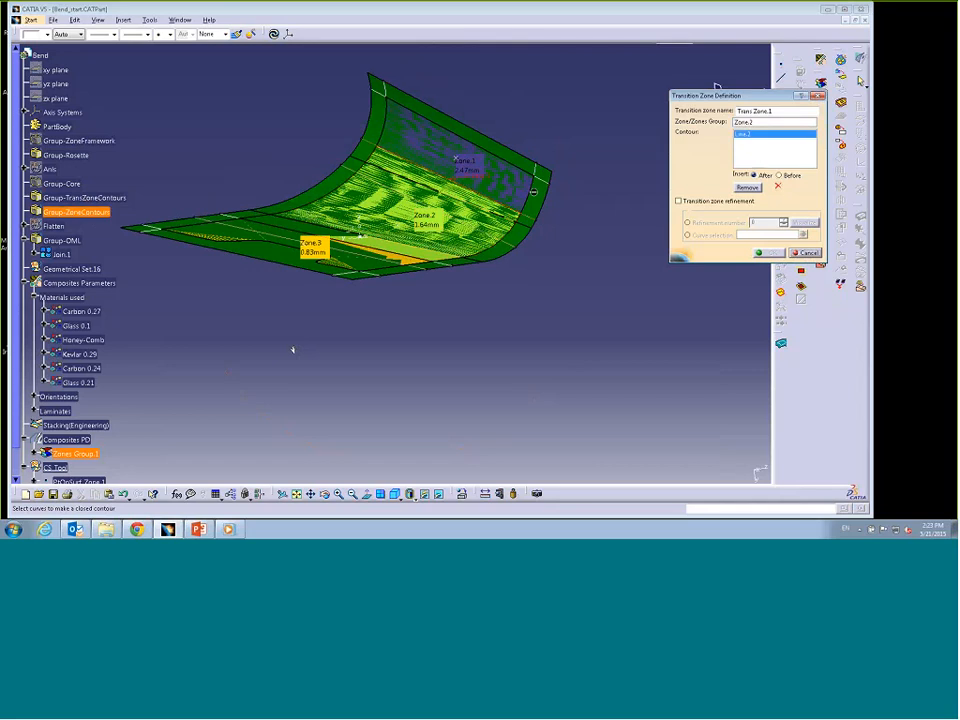
left_click(352, 171)
left_click(502, 221)
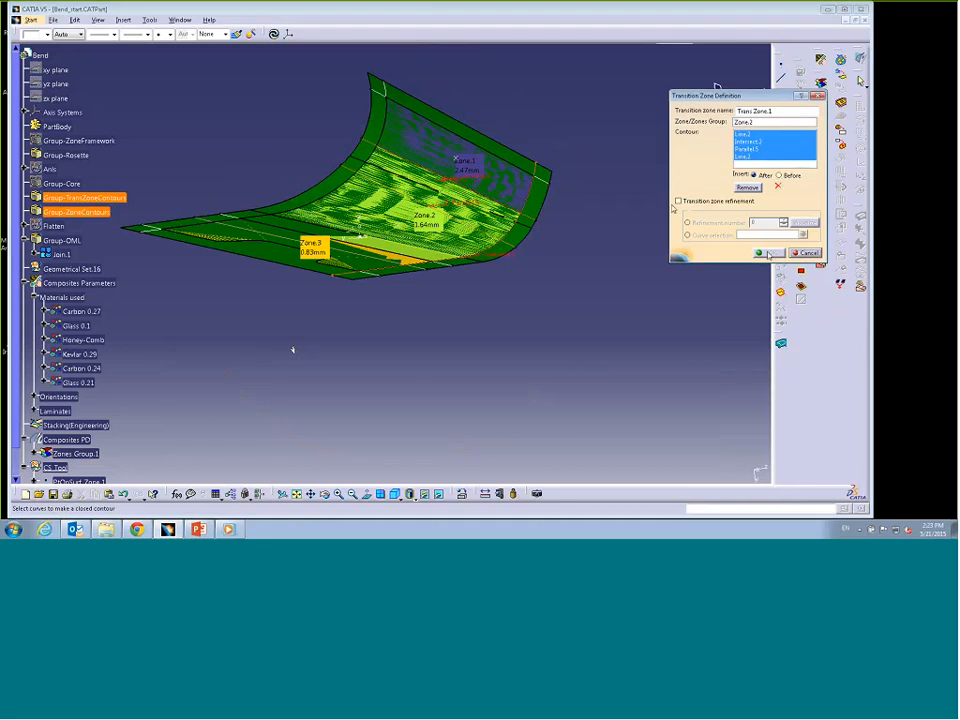
left_click(768, 253)
left_click(389, 92)
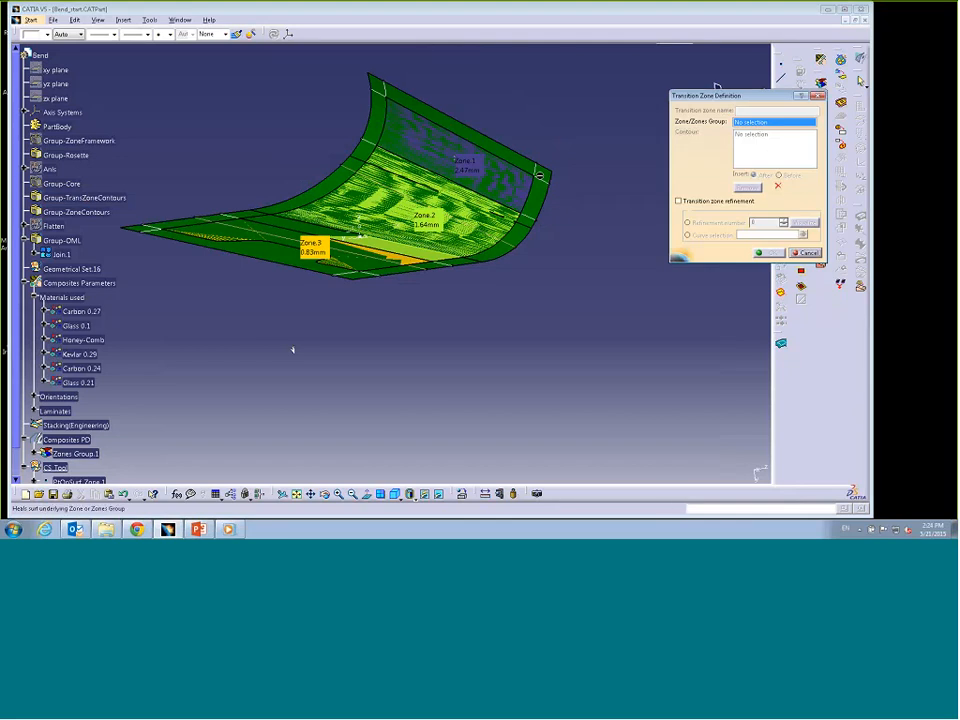
Step: Create transition zone Trans Zone.1 on Zone.2 with the closed contour Intersect.2, Parallel.5, Intersect.1 and Line.2
left_click(428, 222)
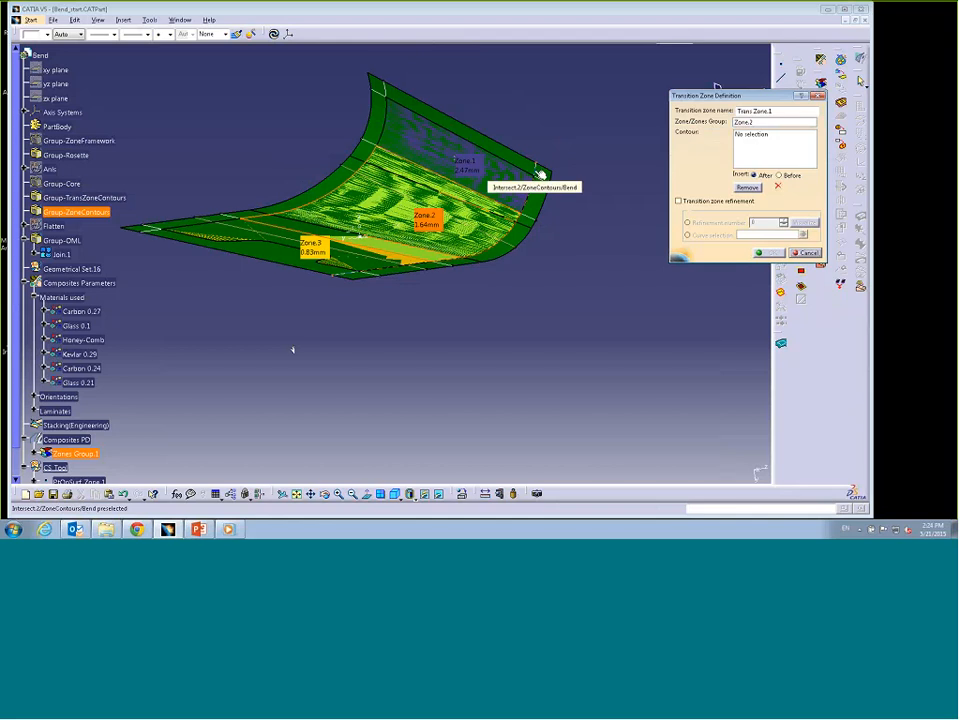
left_click(540, 180)
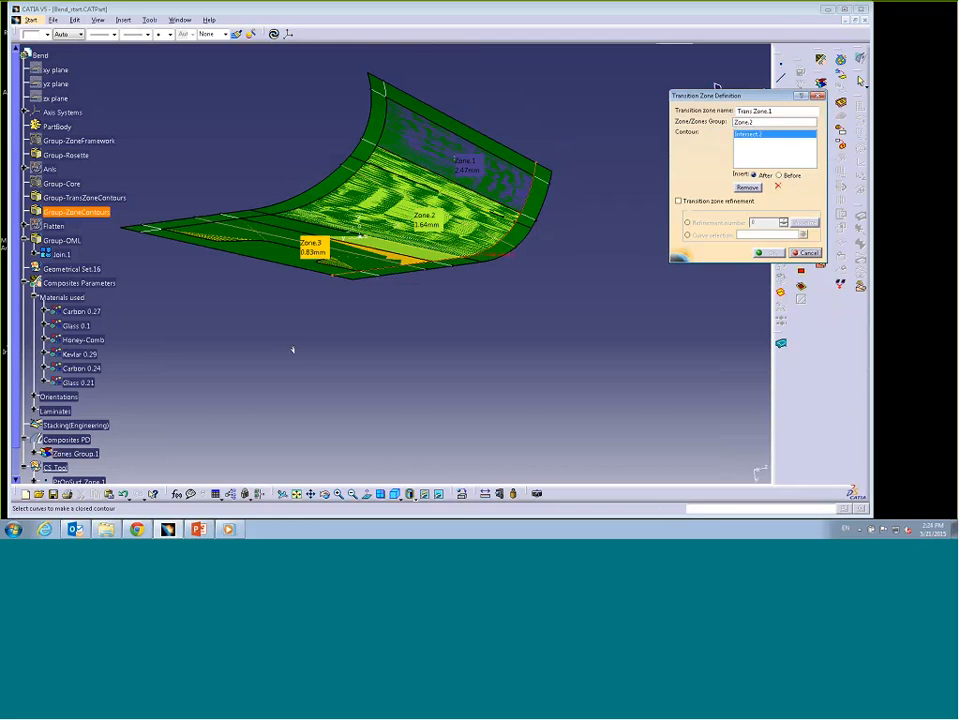
left_click(515, 246)
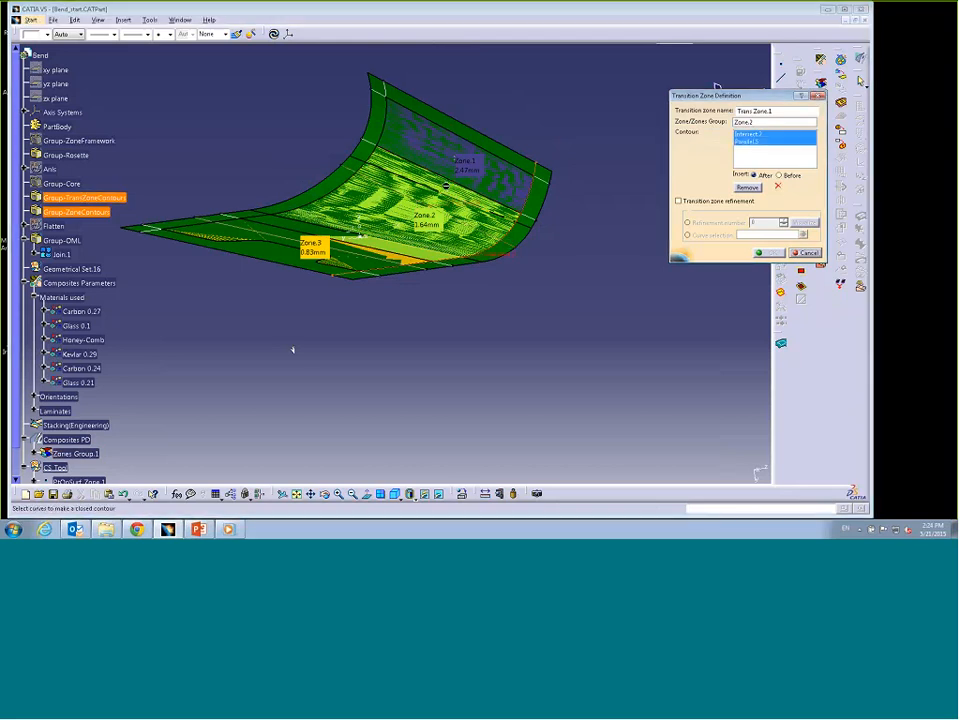
left_click(503, 157)
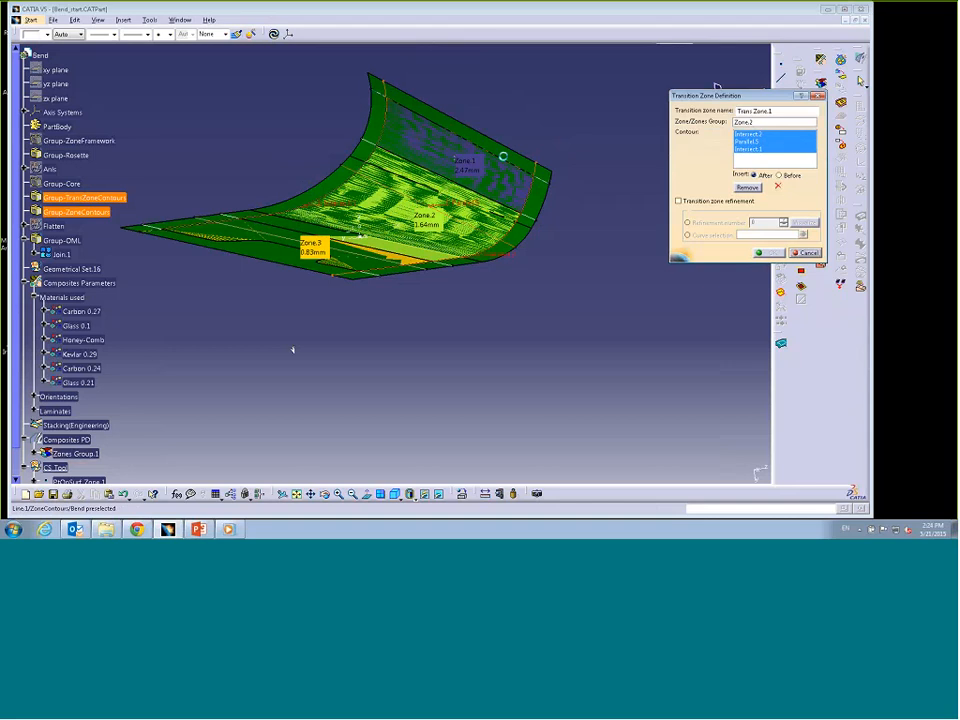
left_click(536, 213)
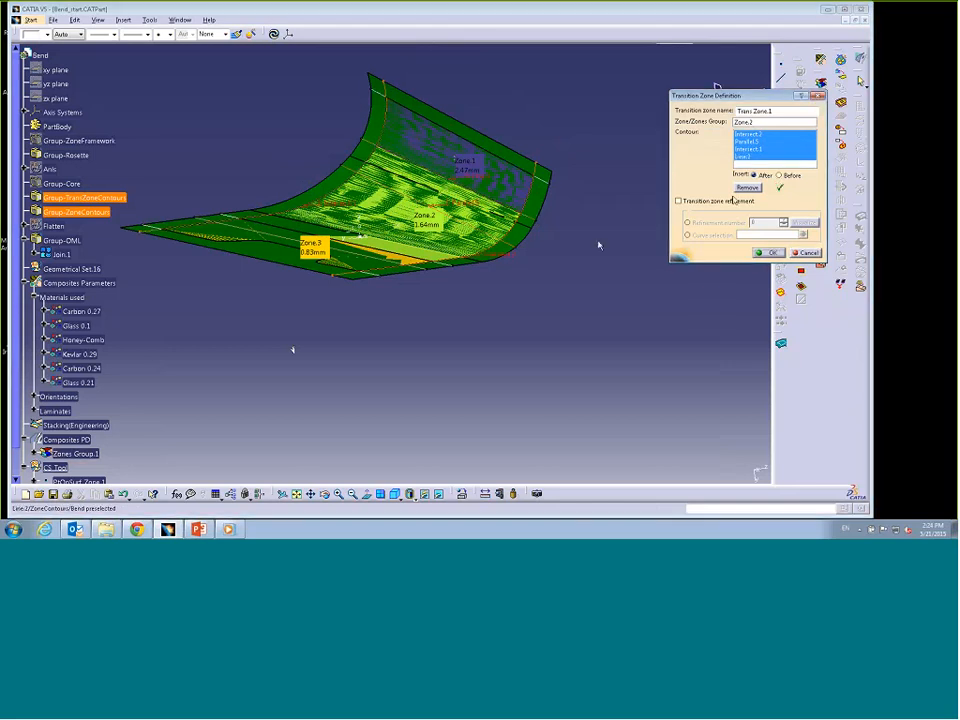
left_click(768, 252)
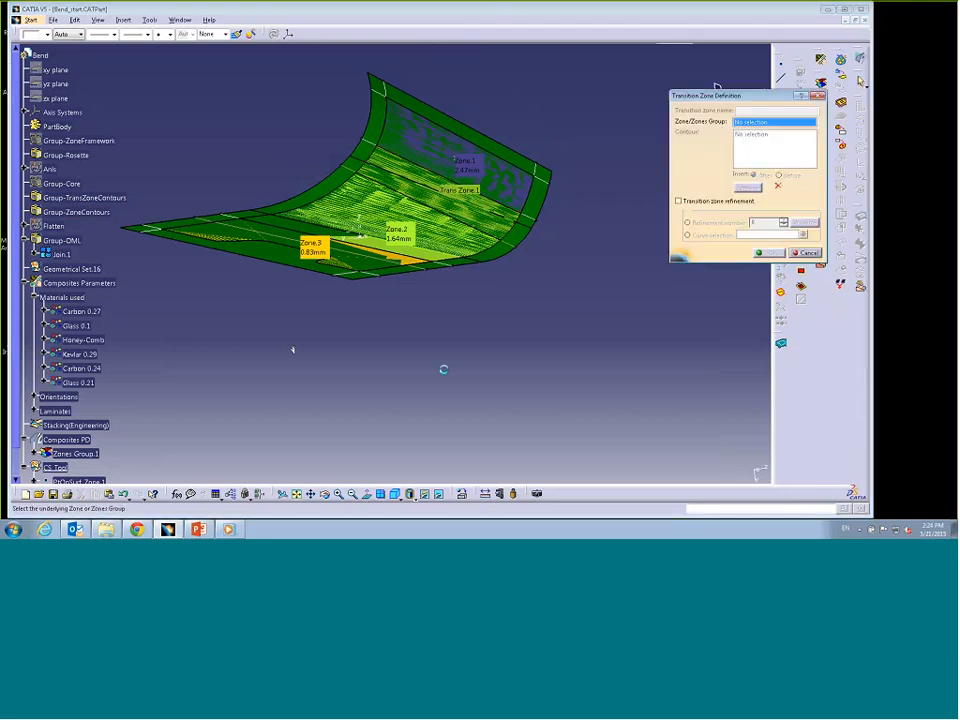
Step: Create transition zone Trans Zone.2 on Zone.3, closing its contour with Intersect.1, Intersect.2, Parallel.6 and the other Intersect.1 curve
middle_click_drag(339, 349, 292, 350)
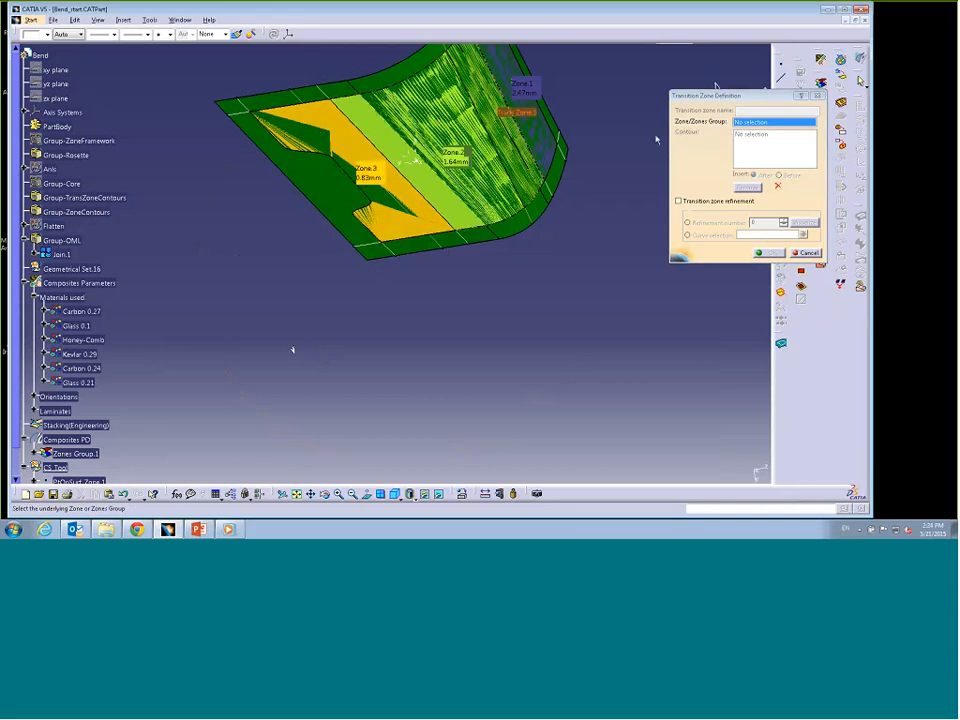
left_click(370, 175)
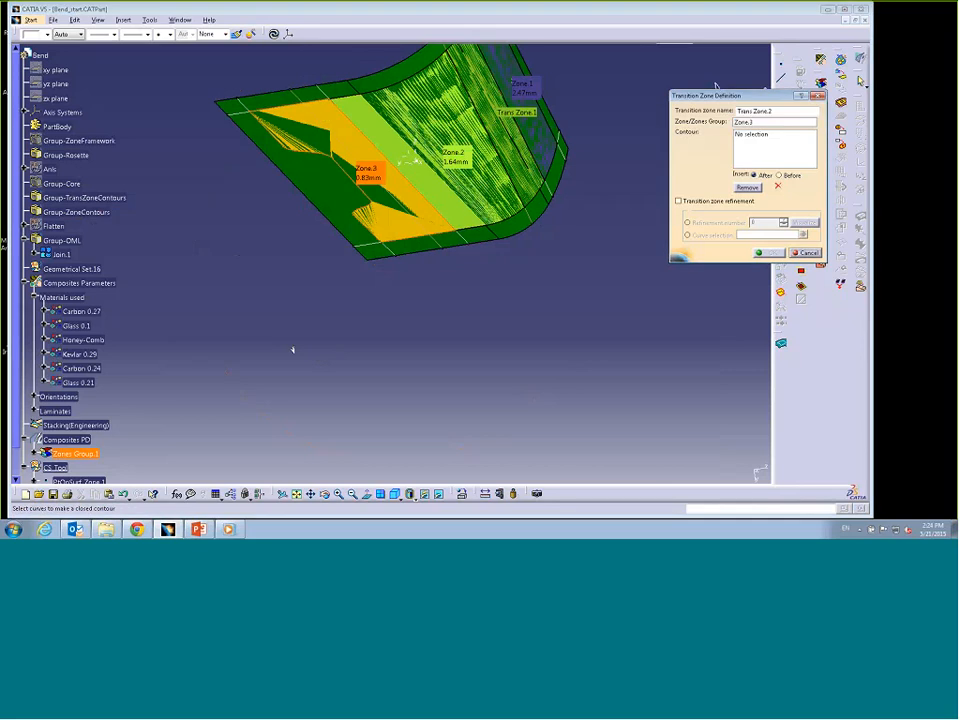
left_click(331, 97)
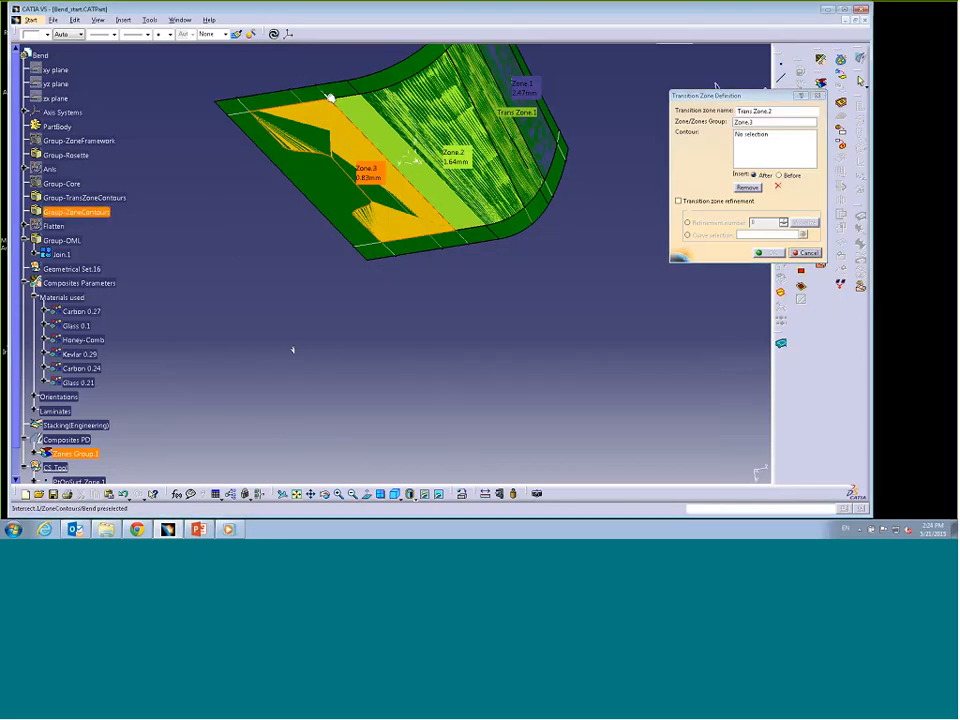
left_click(441, 245)
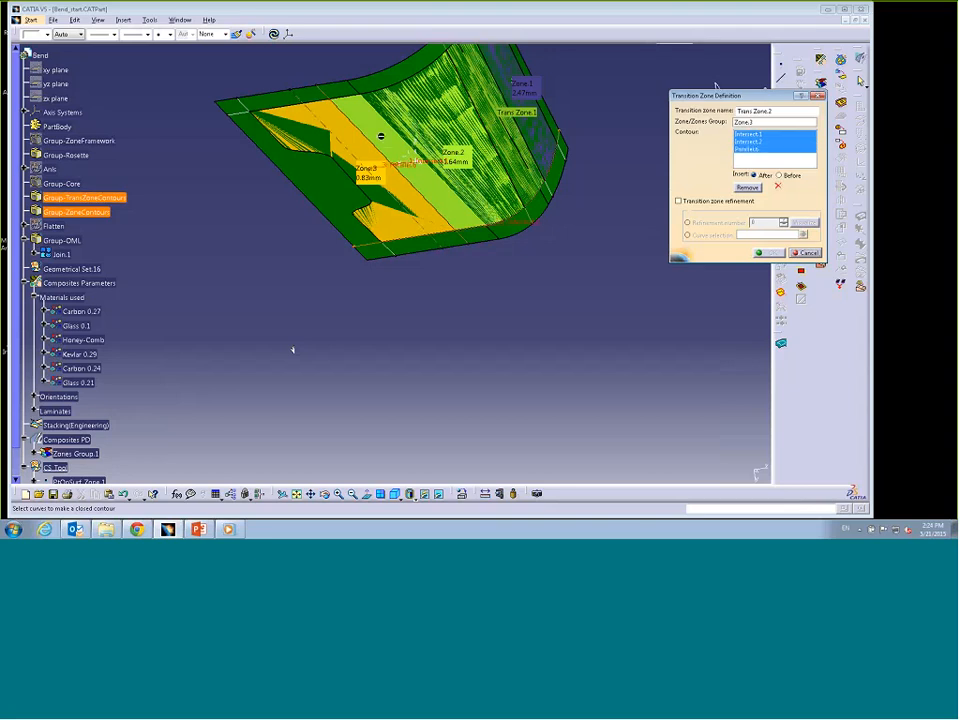
left_click(242, 117)
left_click(242, 117)
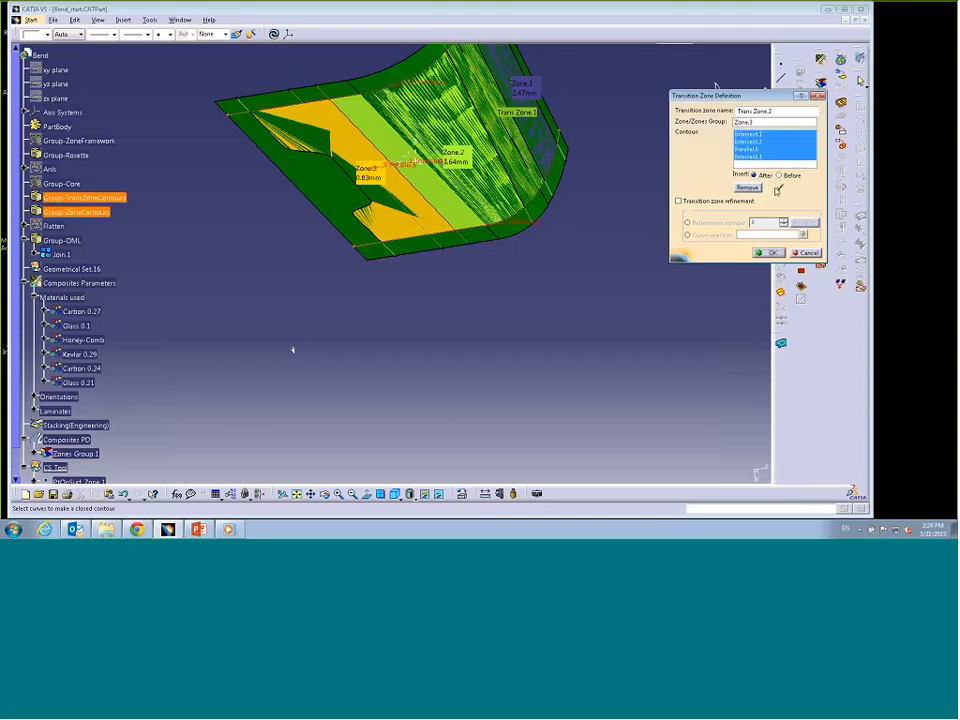
left_click(770, 252)
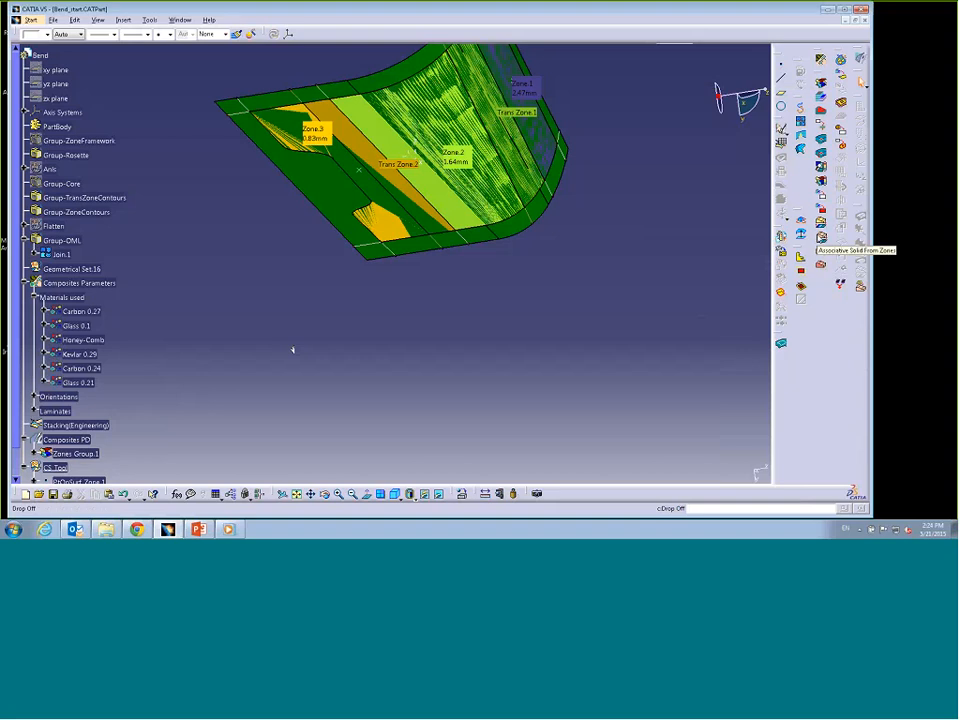
Step: Generate a solid from Zones Group.1 with transition zones included and examine the thickness ramps along its edge
left_click(820, 237)
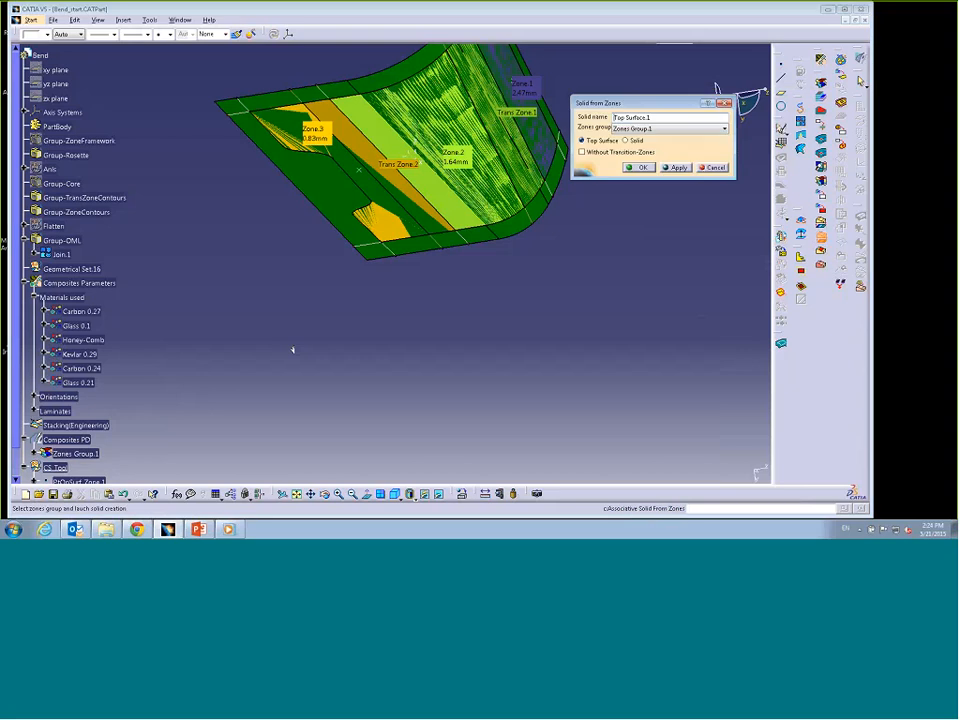
left_click(626, 140)
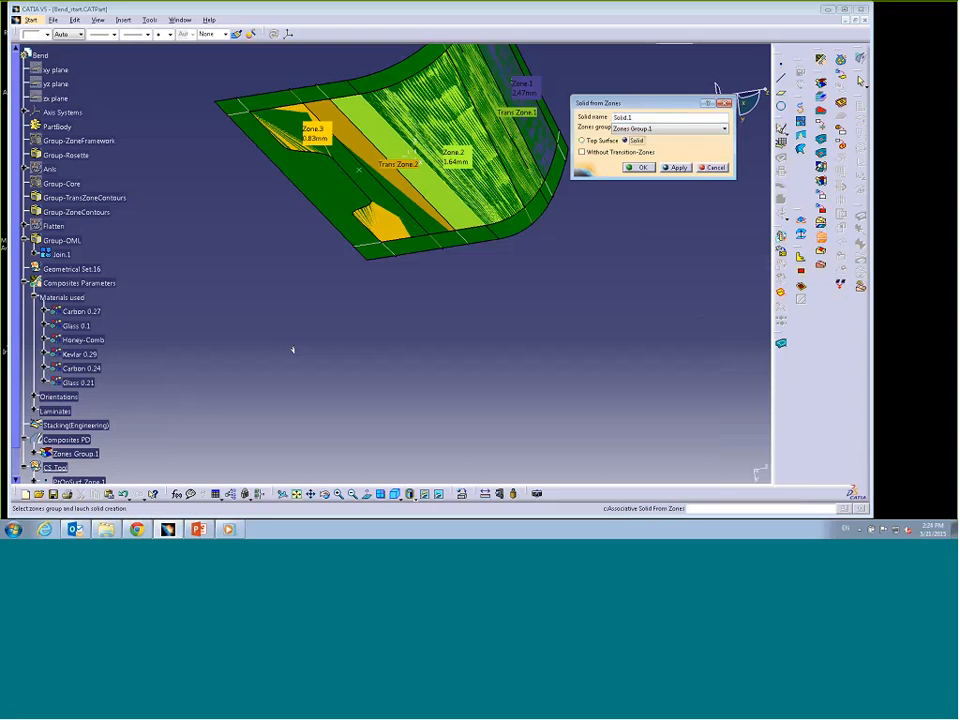
left_click(637, 167)
middle_click_drag(555, 350, 566, 262)
middle_click_drag(649, 279, 489, 354)
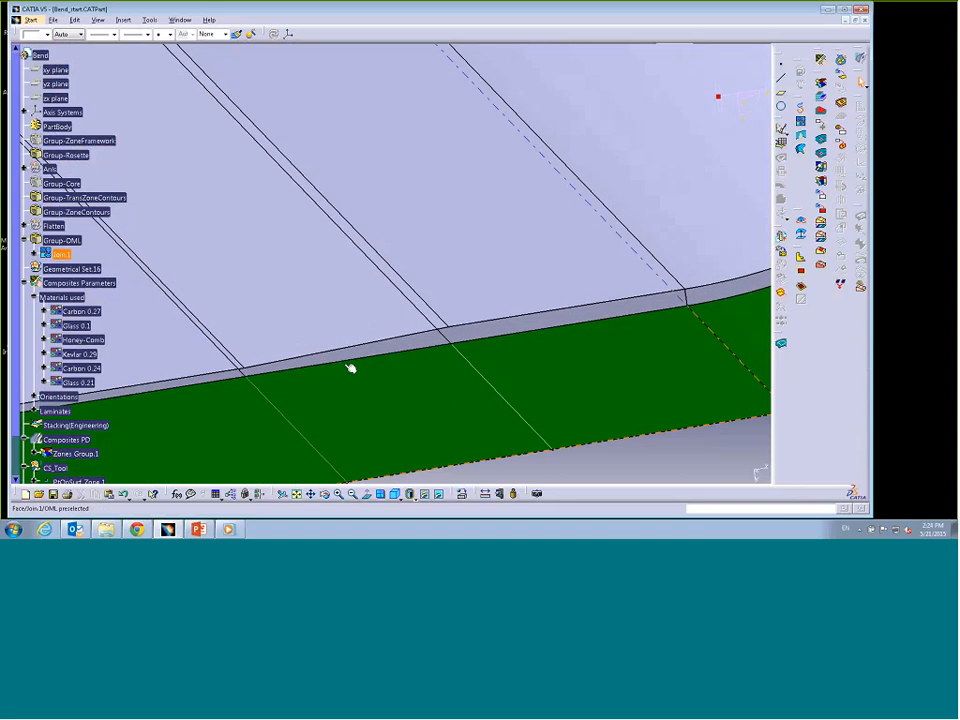
middle_click_drag(420, 306, 419, 415, "ctrl")
Step: Delete the solid generated from Zones Group.1 that includes the transition zones
left_click_drag(15, 343, 7, 415)
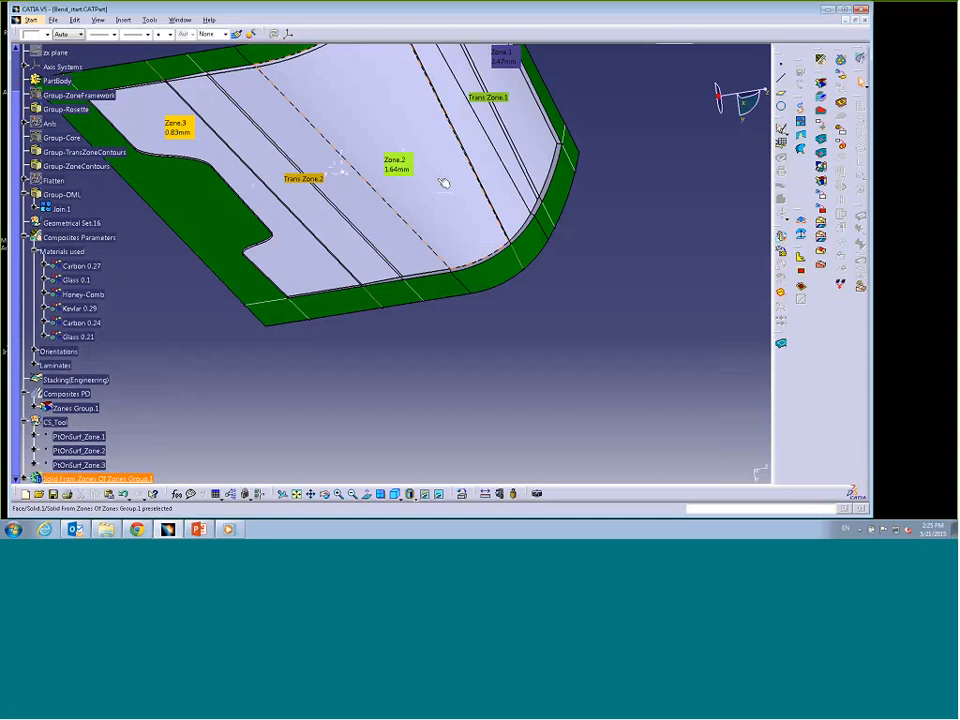
right_click(128, 480)
left_click(150, 412)
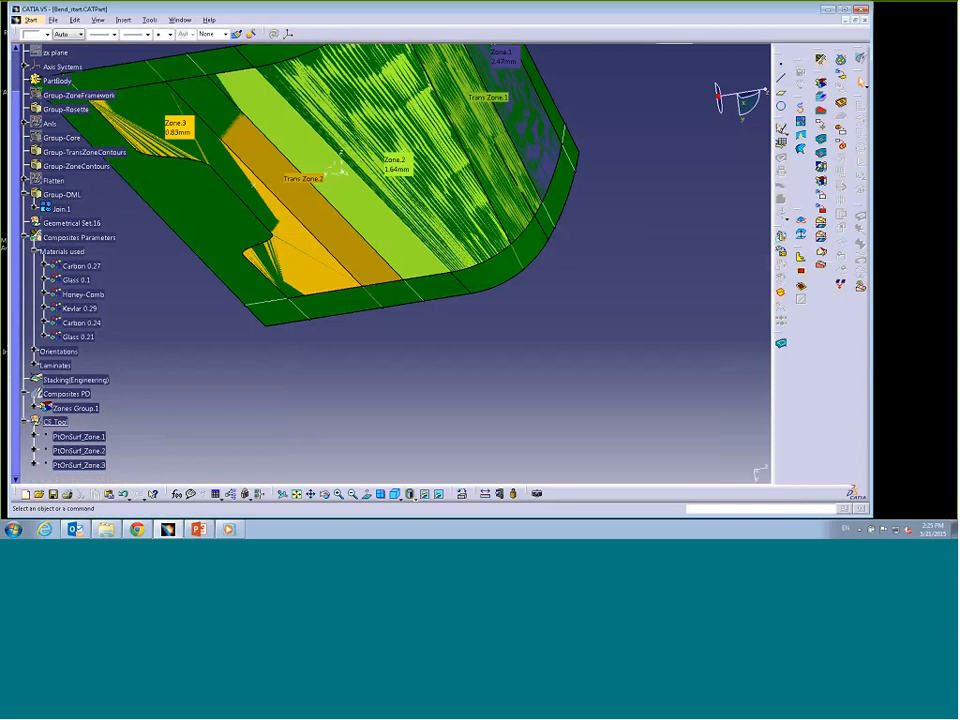
Step: Generate the top surface from Zones Group.1 with transition zones included and examine its offset from the tool surface
left_click(797, 268)
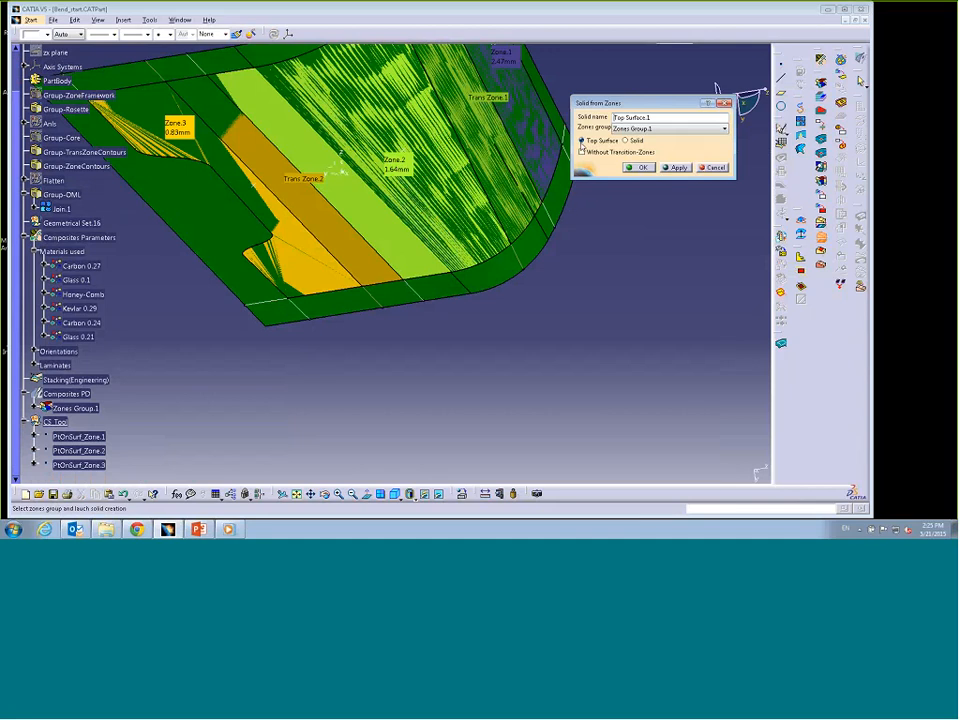
left_click(641, 167)
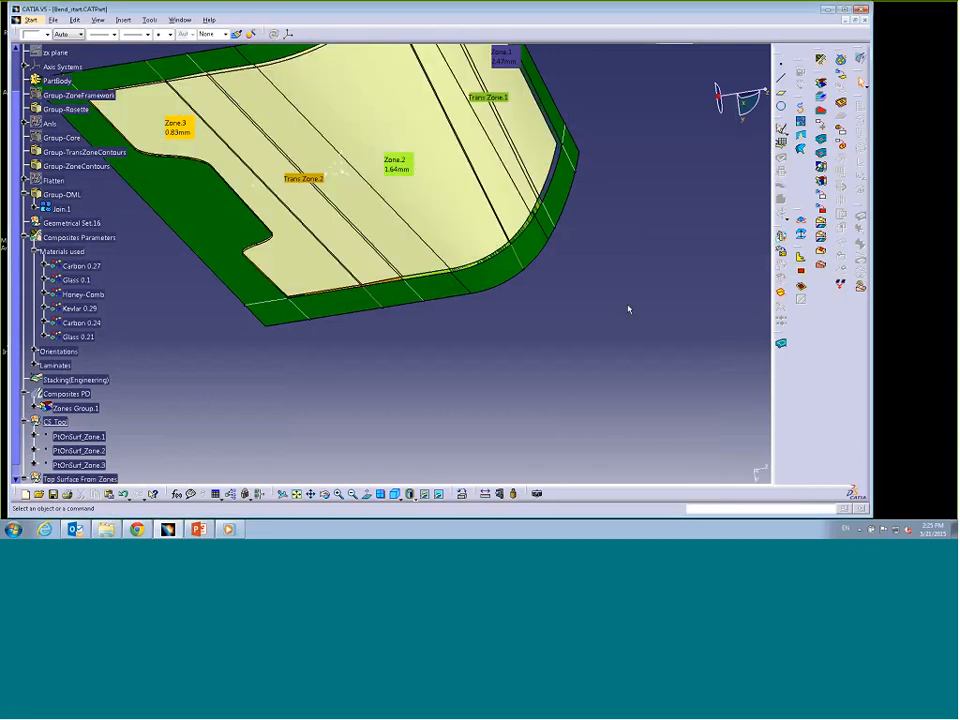
middle_click_drag(403, 420, 405, 328, "ctrl")
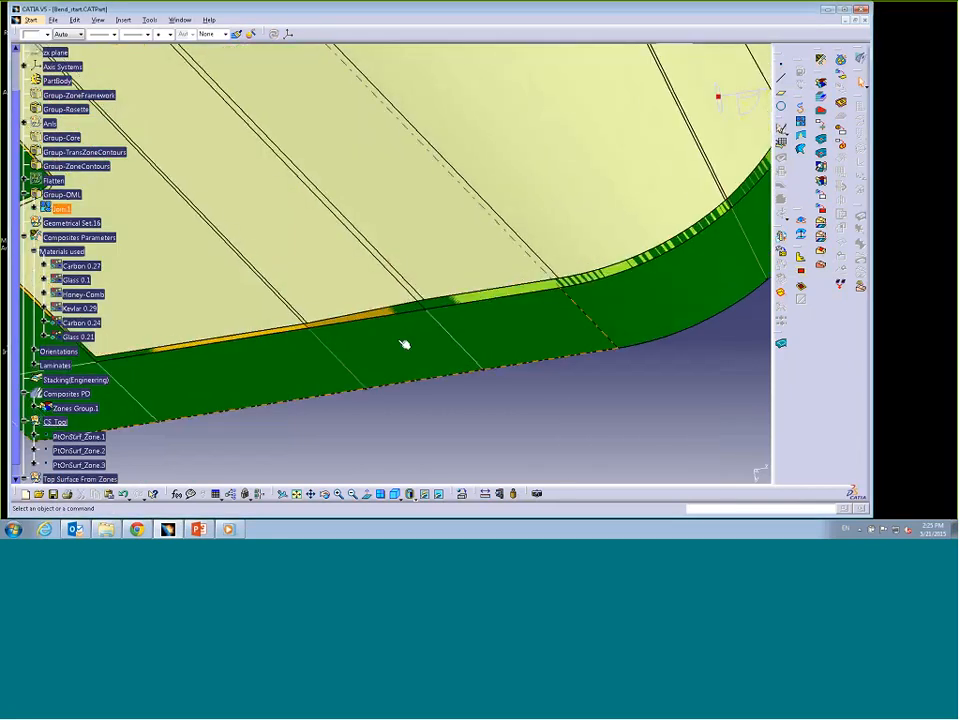
middle_click_drag(423, 126, 355, 194, "ctrl")
Step: Hide the Top Surface From Zones geometry and collapse the Materials used and Composites Parameters branches of the tree
left_click_drag(14, 241, 14, 252)
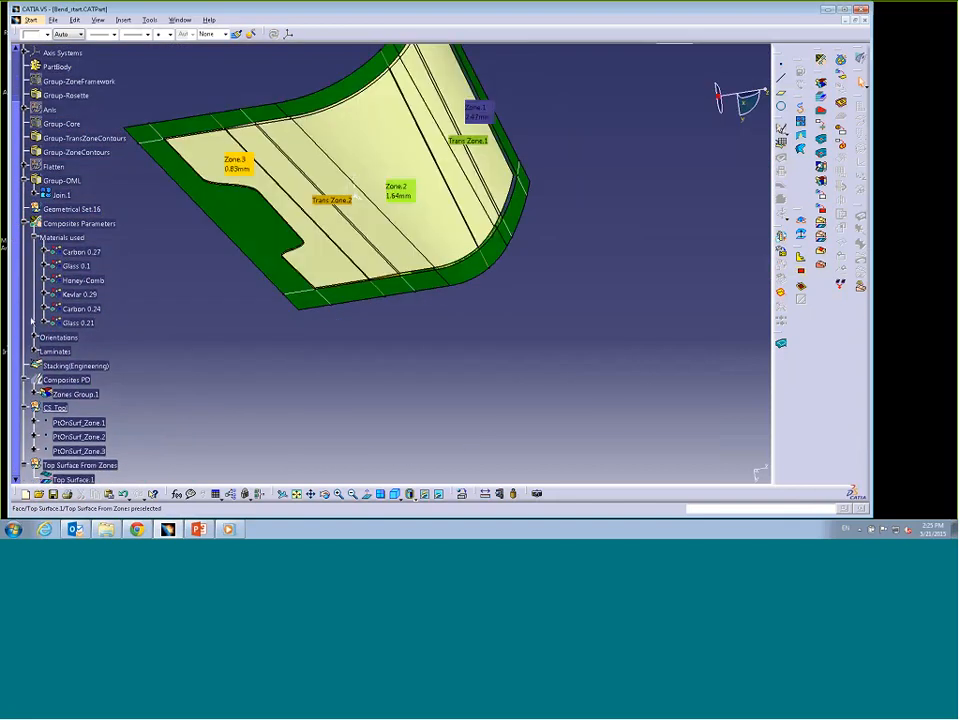
right_click(101, 468)
left_click(139, 317)
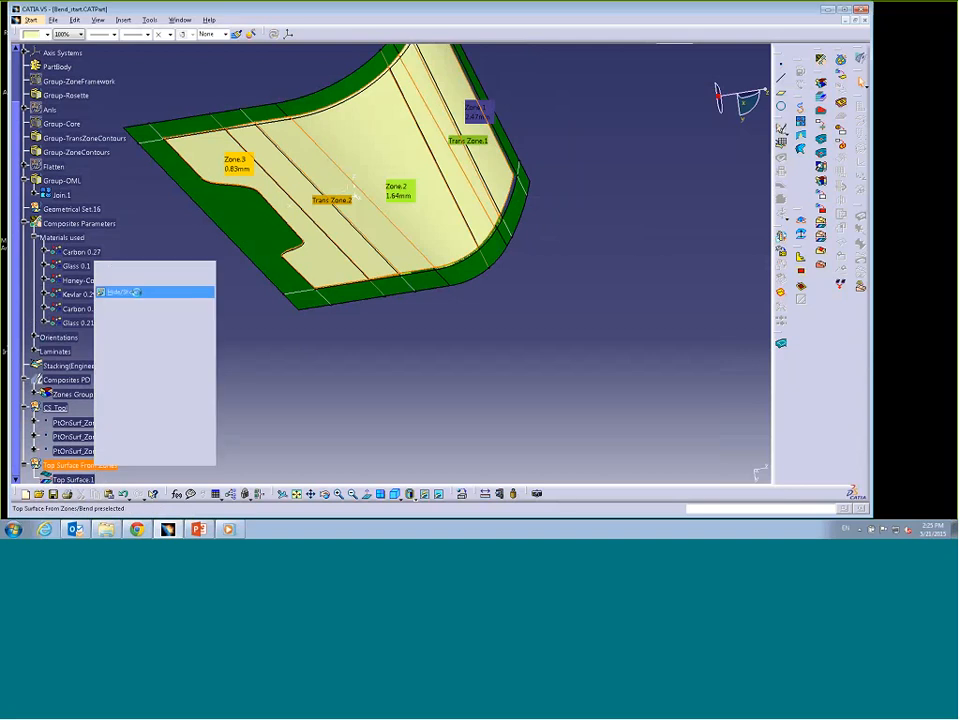
middle_click_drag(287, 382, 281, 364, "ctrl")
left_click(34, 237)
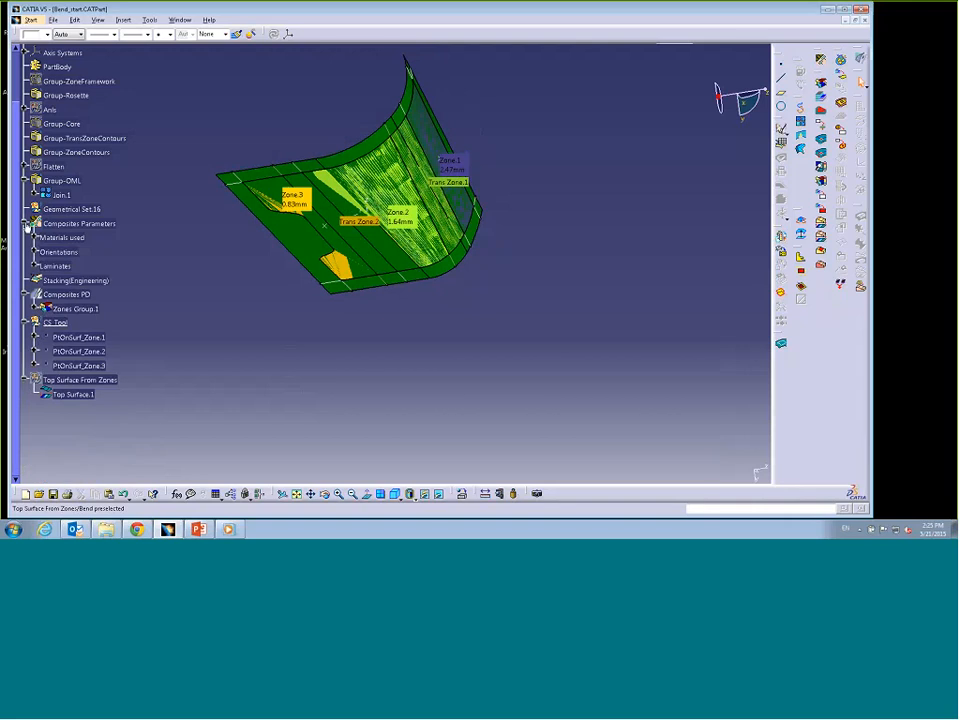
left_click(24, 223)
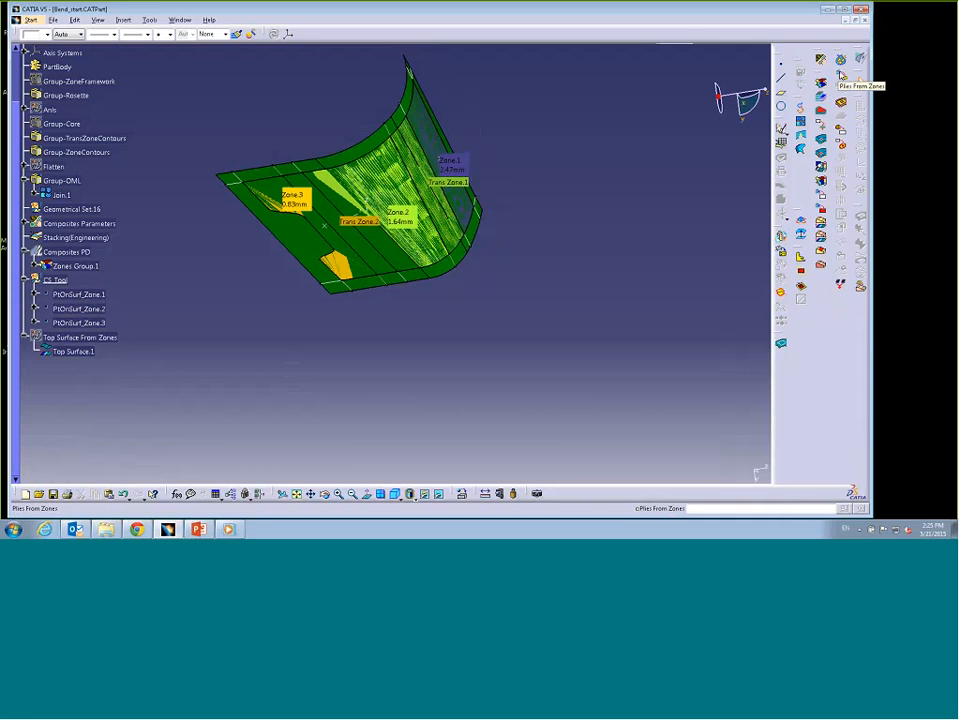
Step: Create plies from Zones Group.1 with taper in a new group, with the stack-up file option turned off
left_click(861, 80)
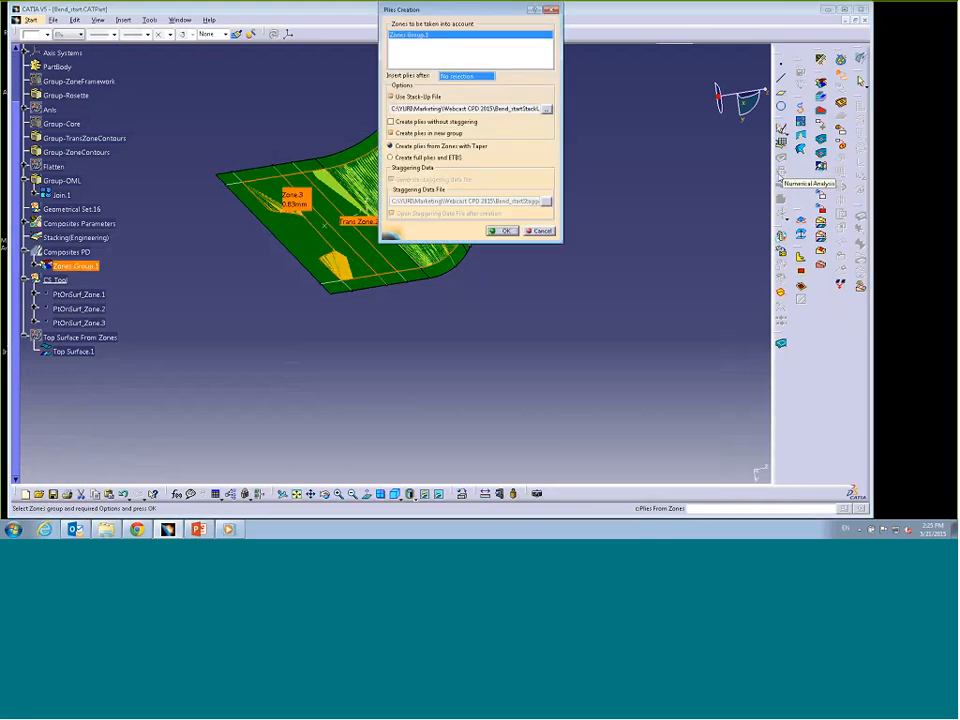
left_click_drag(397, 13, 518, 64)
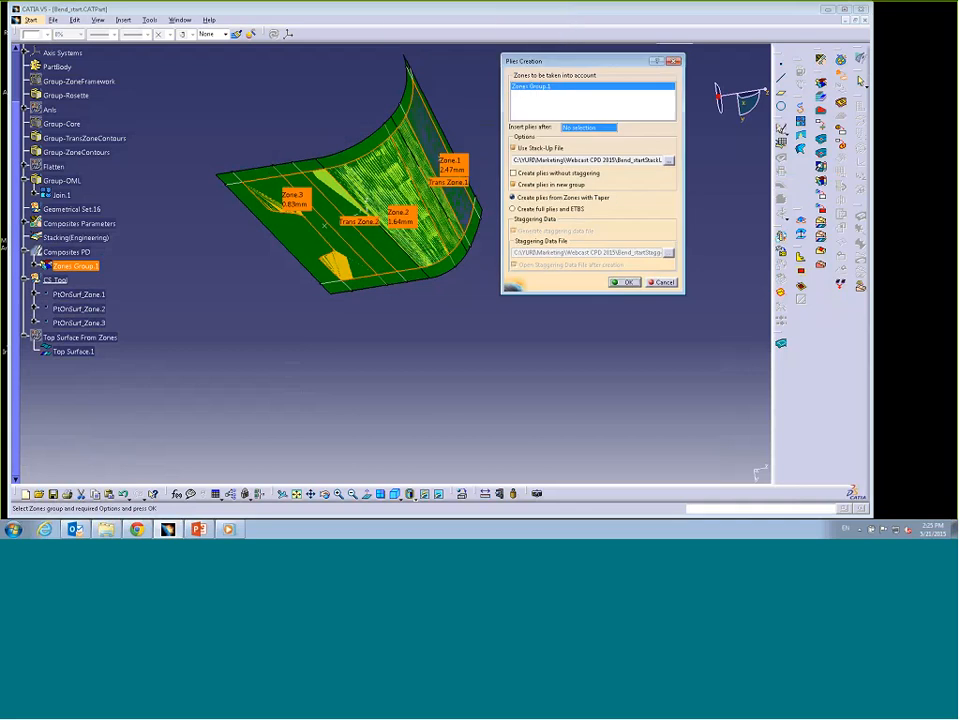
left_click(513, 148)
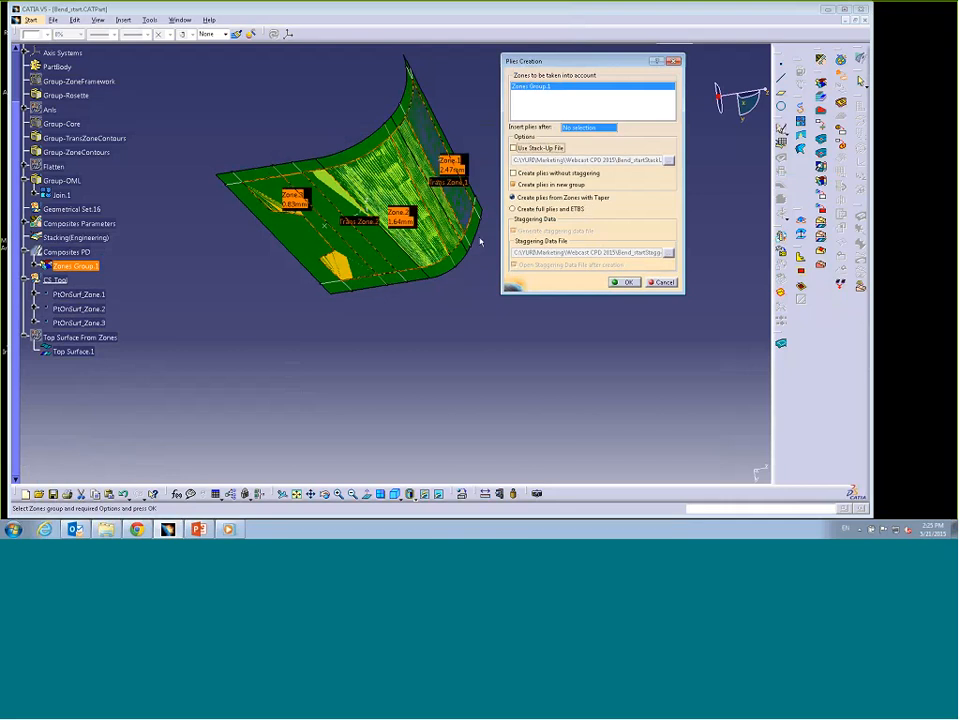
left_click(628, 283)
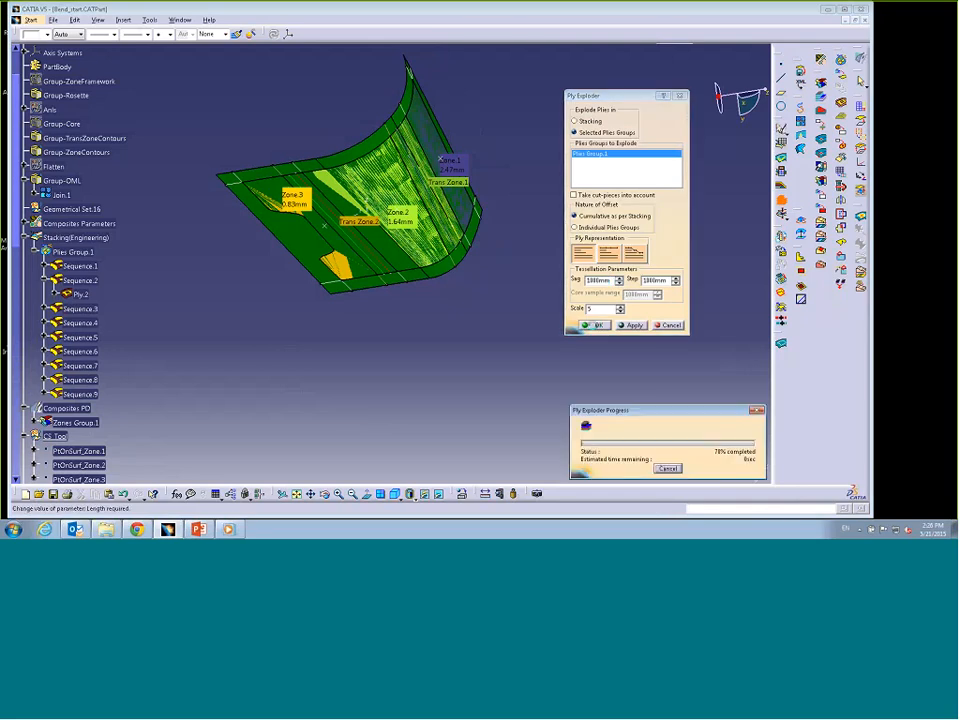
Step: Hide the Group-OML surface and examine the exploded plies of Plies Group.1 from the side
right_click(70, 184)
left_click(100, 212)
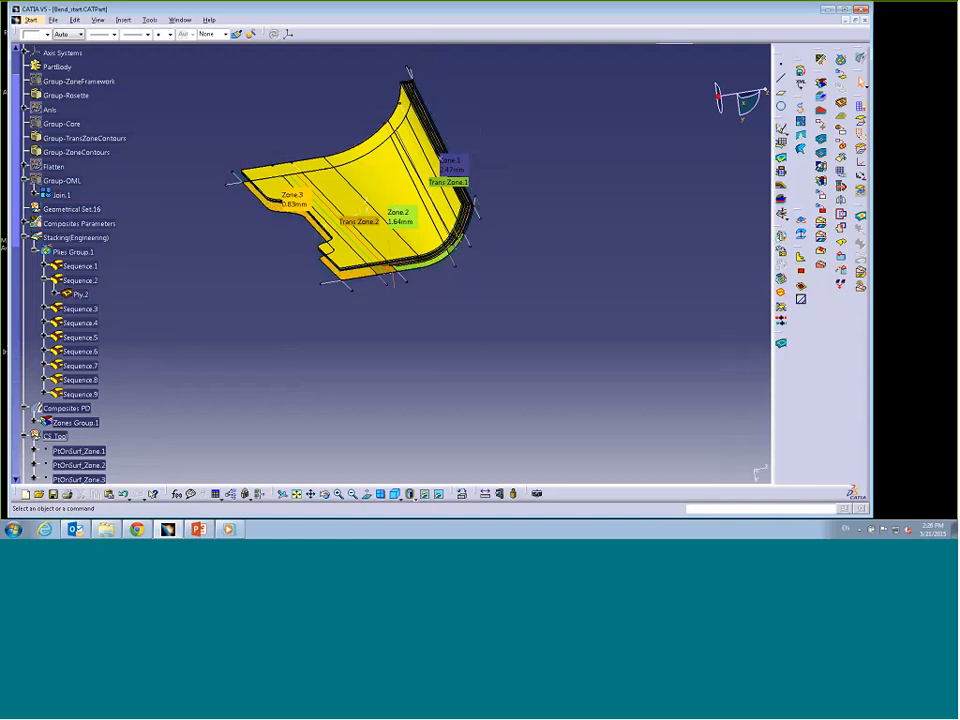
middle_click_drag(367, 204, 403, 326)
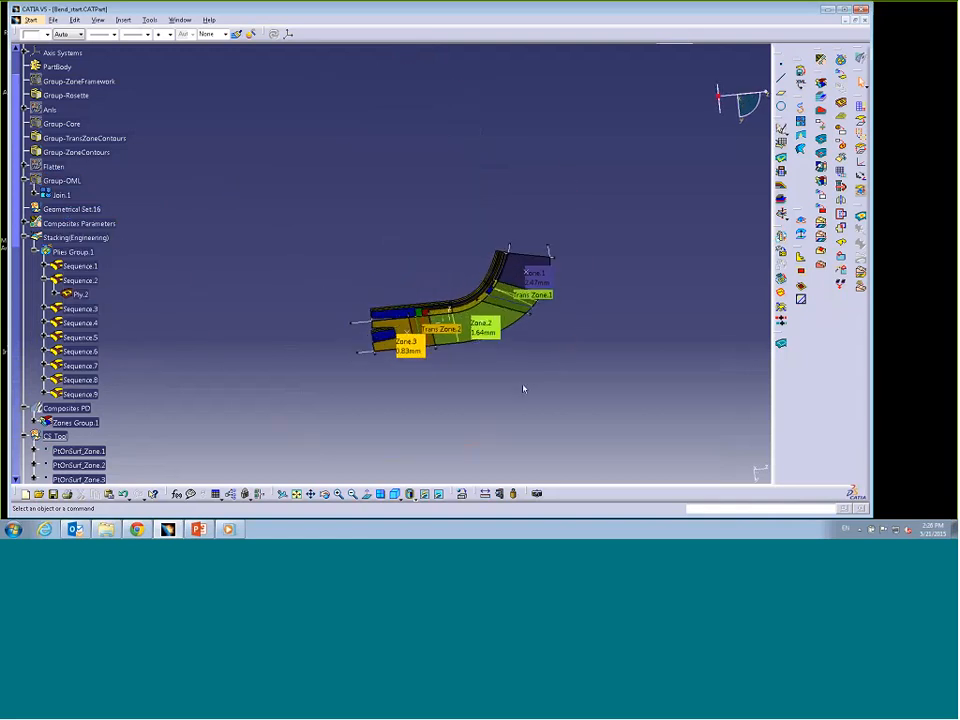
Step: Hide the Composites PD zones and examine the exploded plies and their drop-offs across the transition zones
middle_click_drag(533, 388, 532, 216)
mouse_move(422, 306)
middle_mouse_down()
mouse_move(436, 311)
mouse_move(401, 313)
mouse_move(433, 309)
mouse_move(411, 307)
middle_mouse_up()
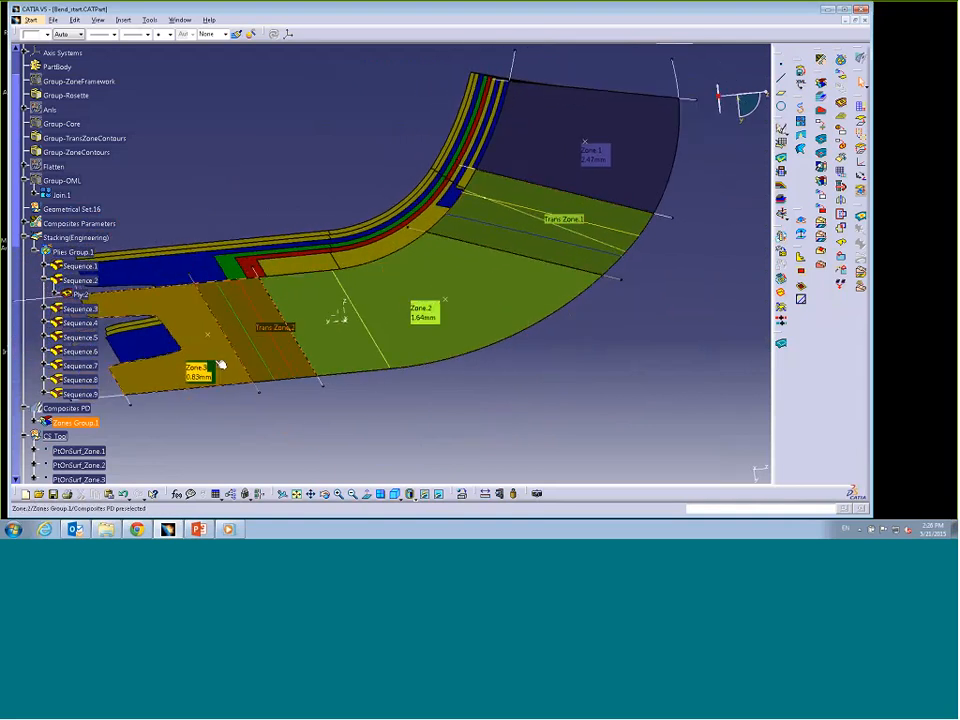
right_click(68, 413)
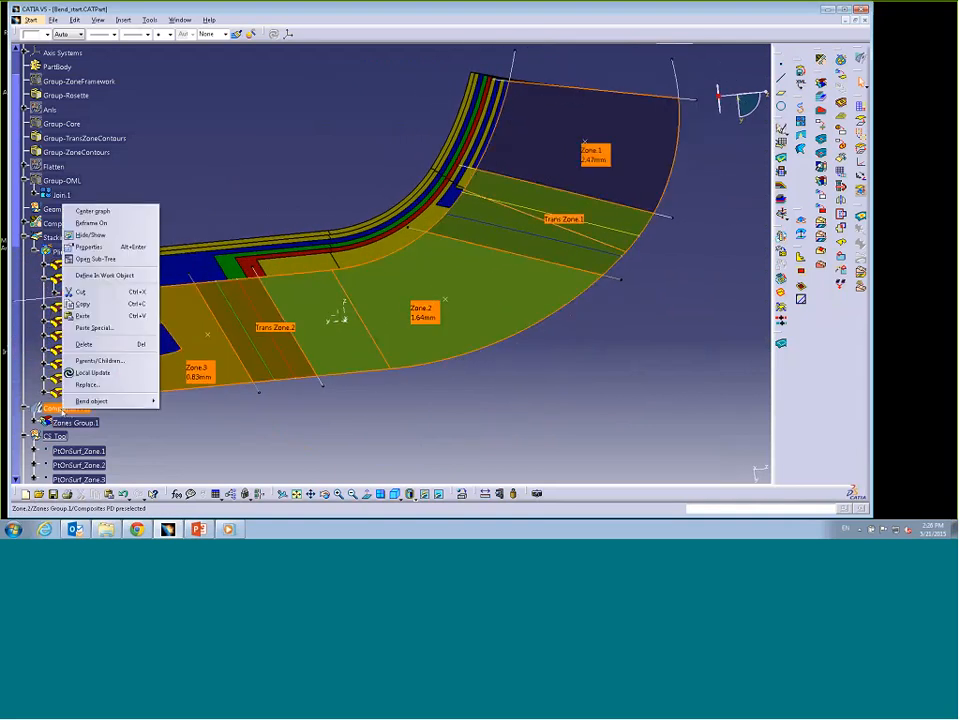
left_click(96, 236)
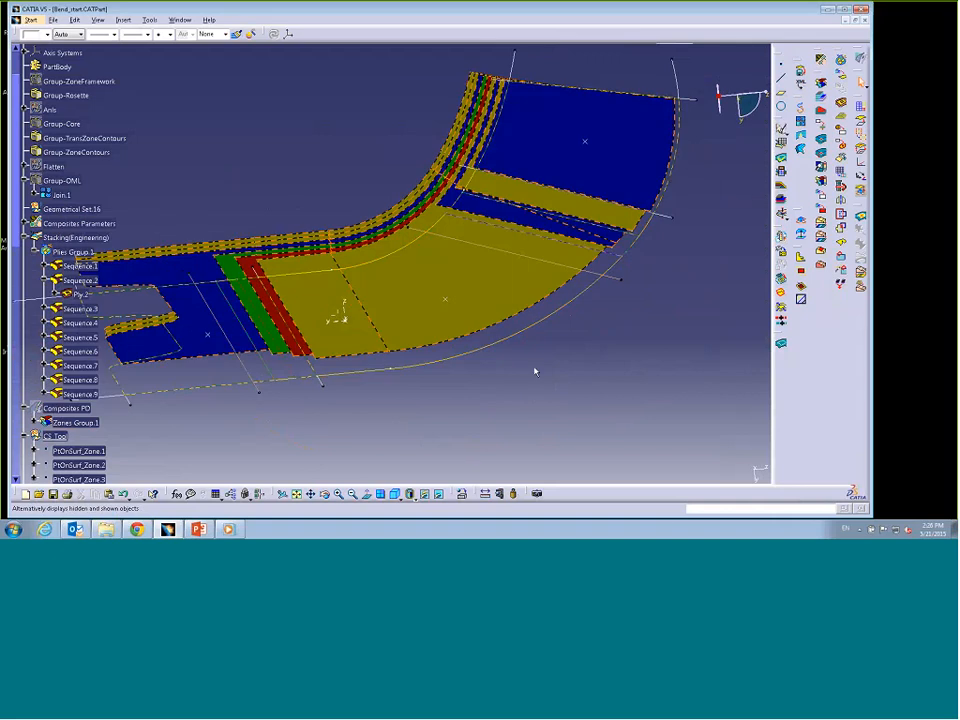
middle_click_drag(535, 372, 557, 367)
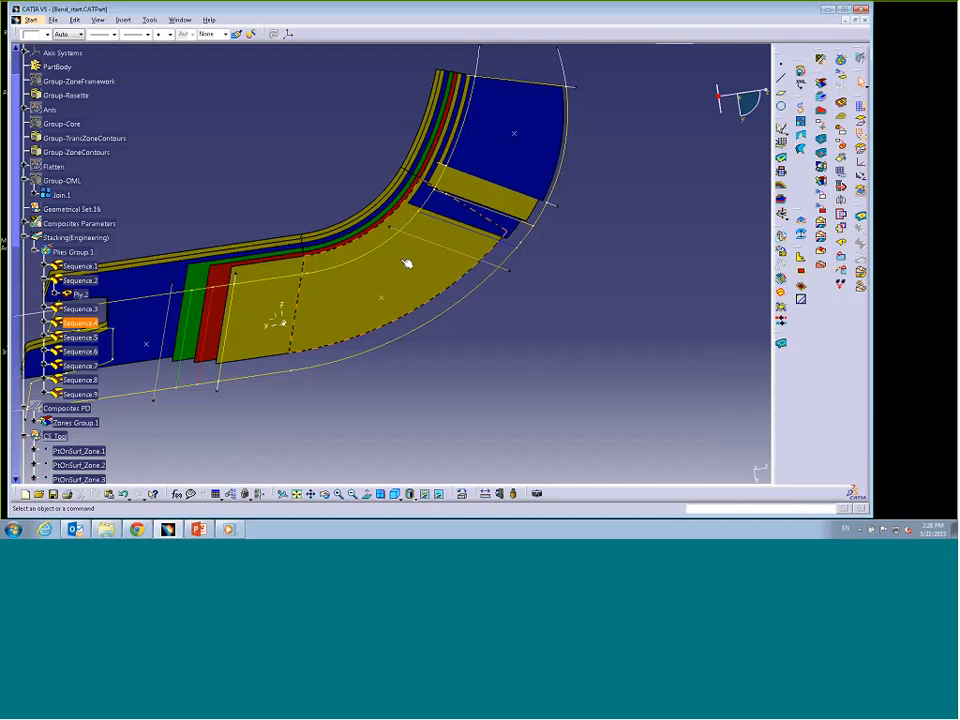
middle_click_drag(403, 261, 446, 317)
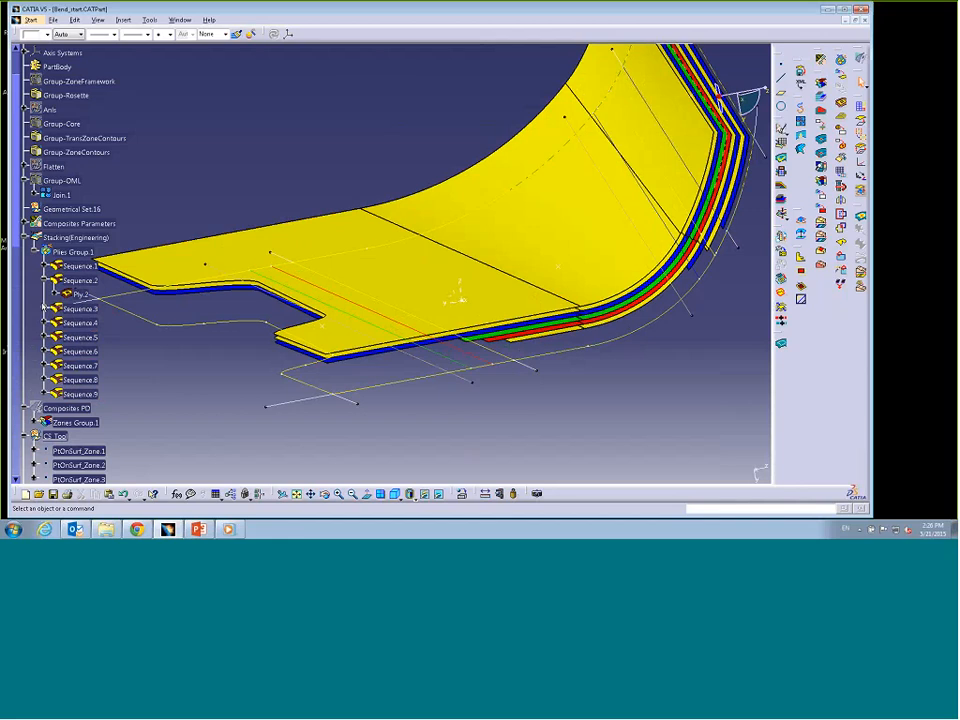
Step: Delete the Stacking(Engineering) branch with its plies and show the Composites PD zones again
right_click(70, 240)
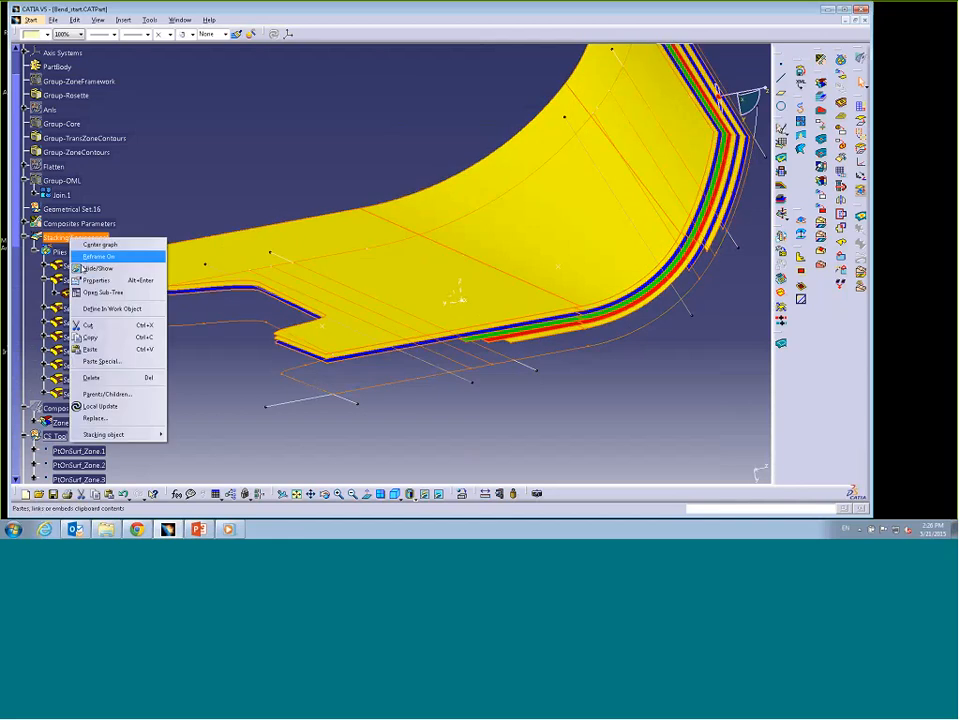
left_click(100, 268)
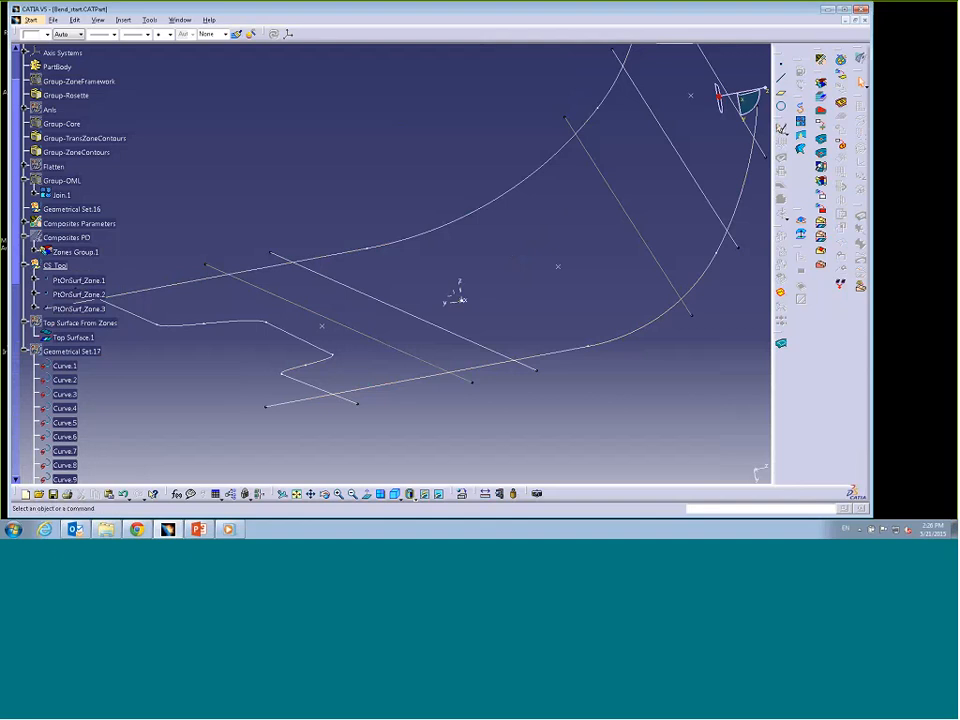
right_click(68, 238)
left_click(95, 268)
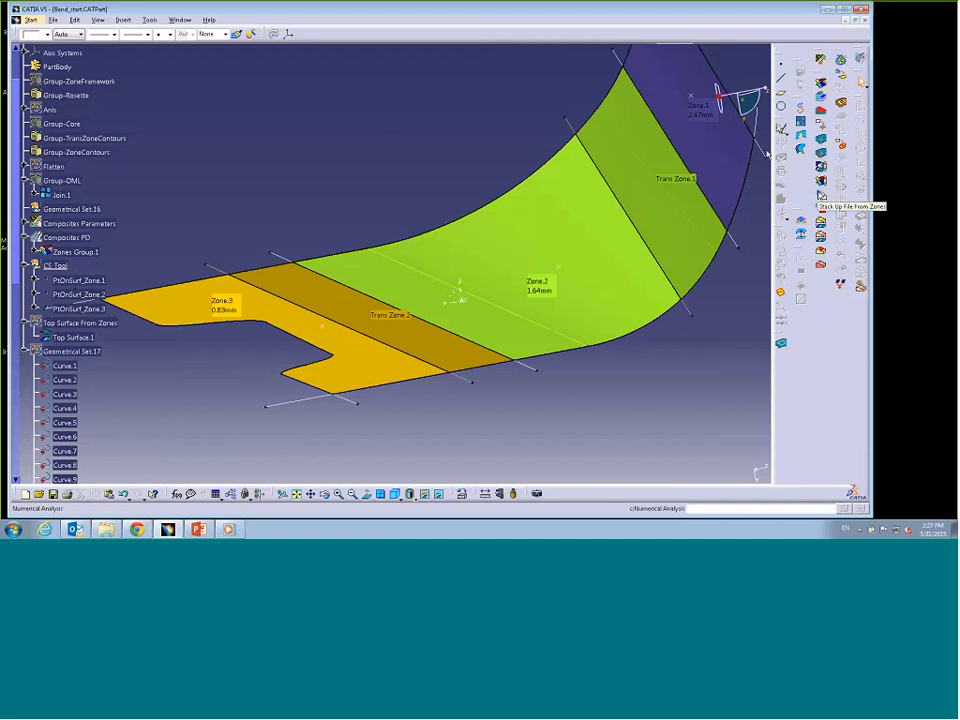
Step: Generate a stack-up file from Zones Group.1 named NewStackUp, opened after creation and without zone connections
left_click(821, 197)
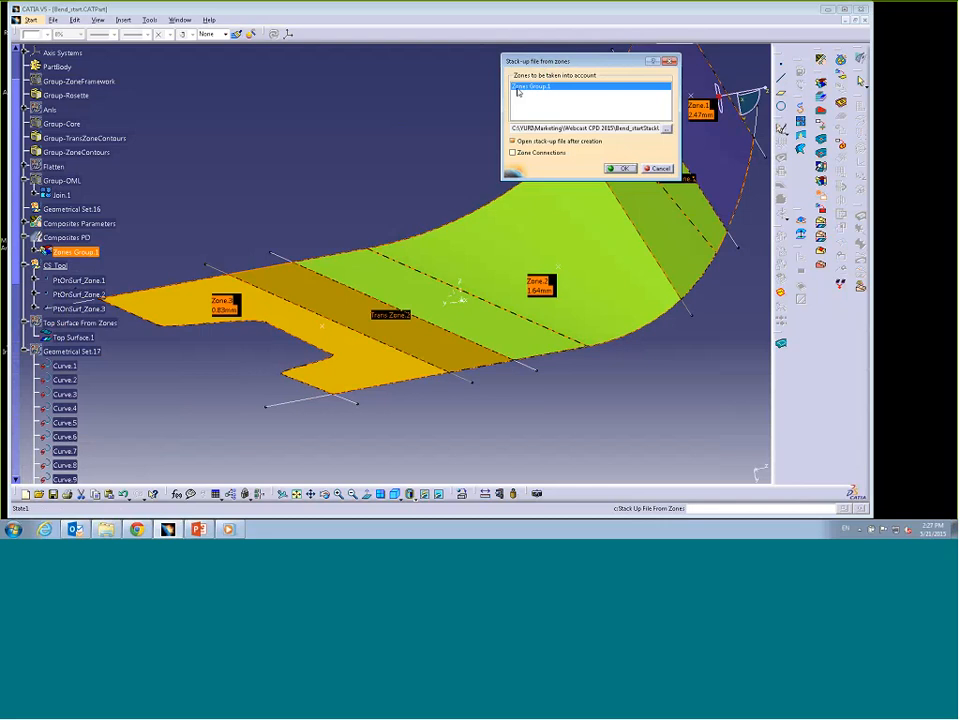
left_click(666, 128)
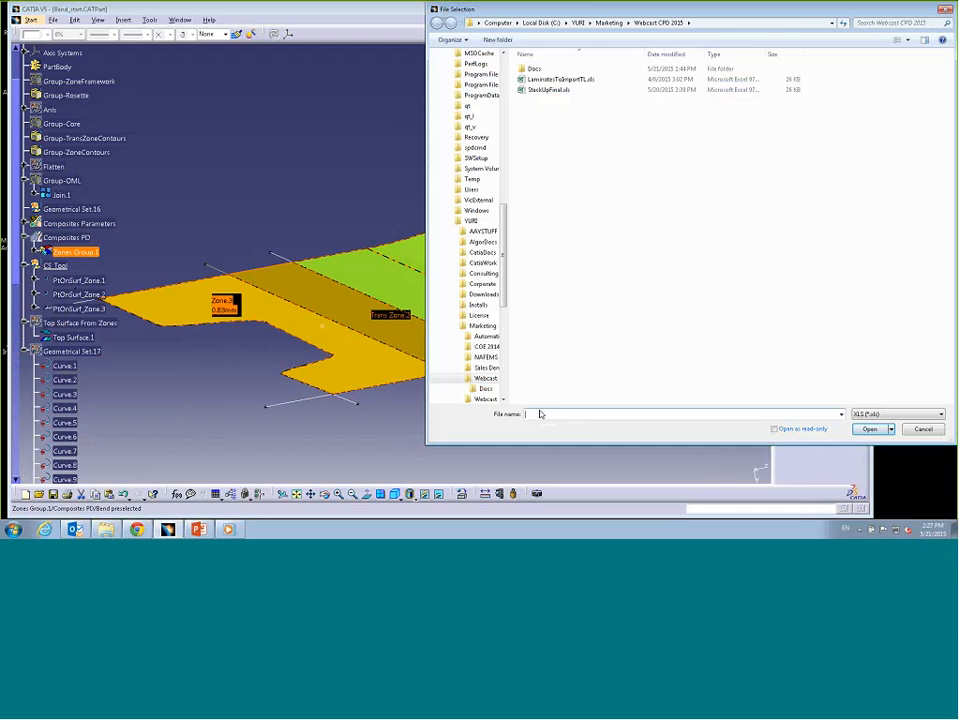
type("NewStackUp")
key("Return")
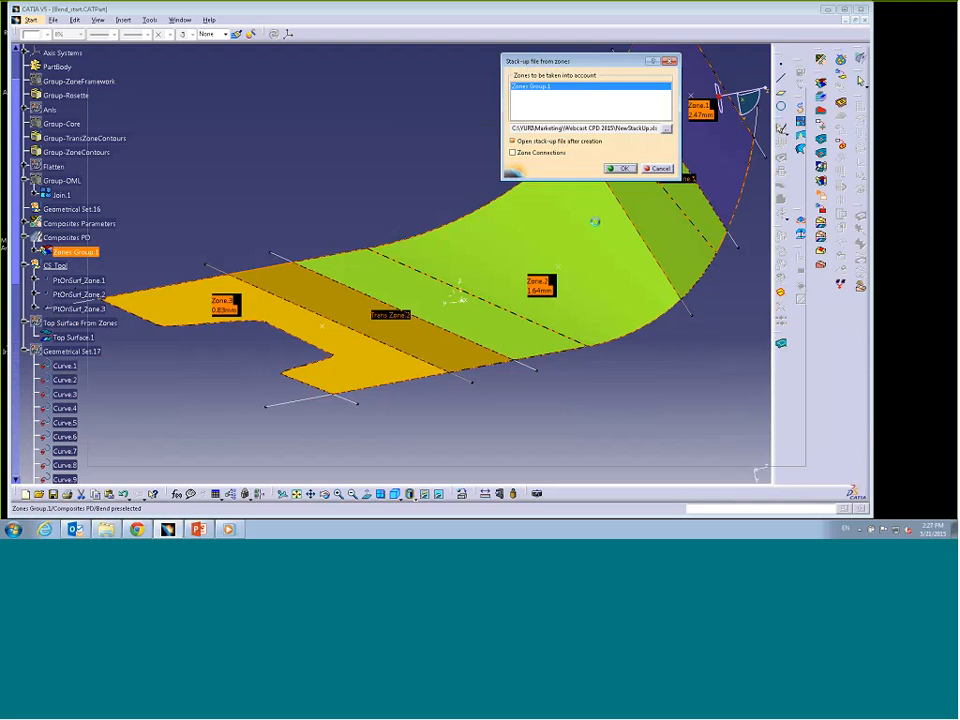
key("Return")
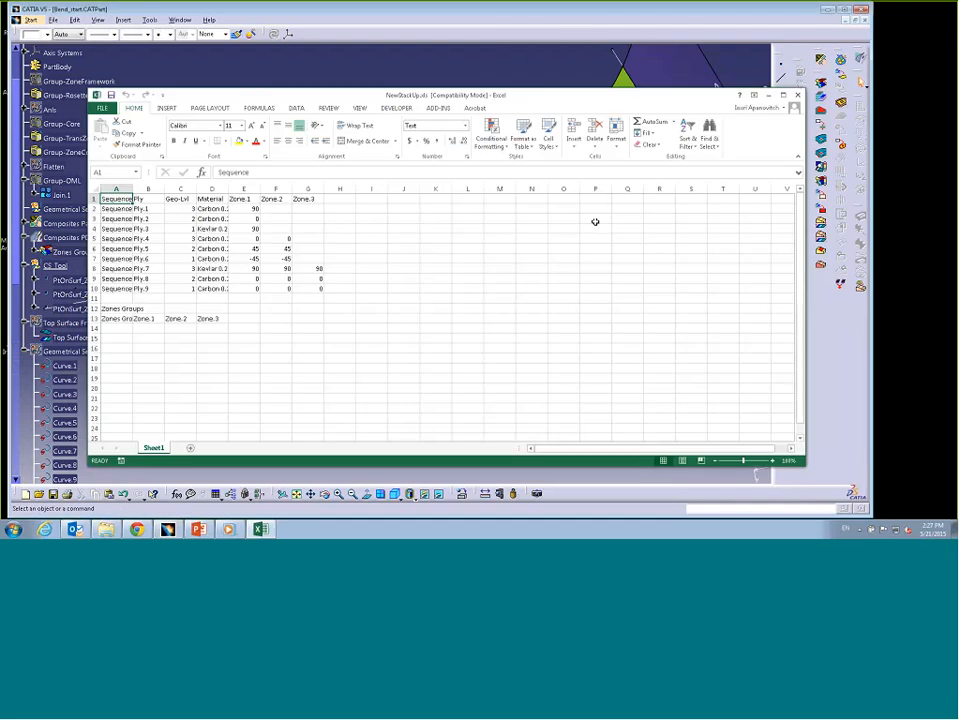
Step: Widen the Geo-Lvl, Material and zone columns of the stack-up sheet and examine the ply orientations per zone
left_click_drag(197, 189, 263, 189)
left_click_drag(300, 189, 460, 189)
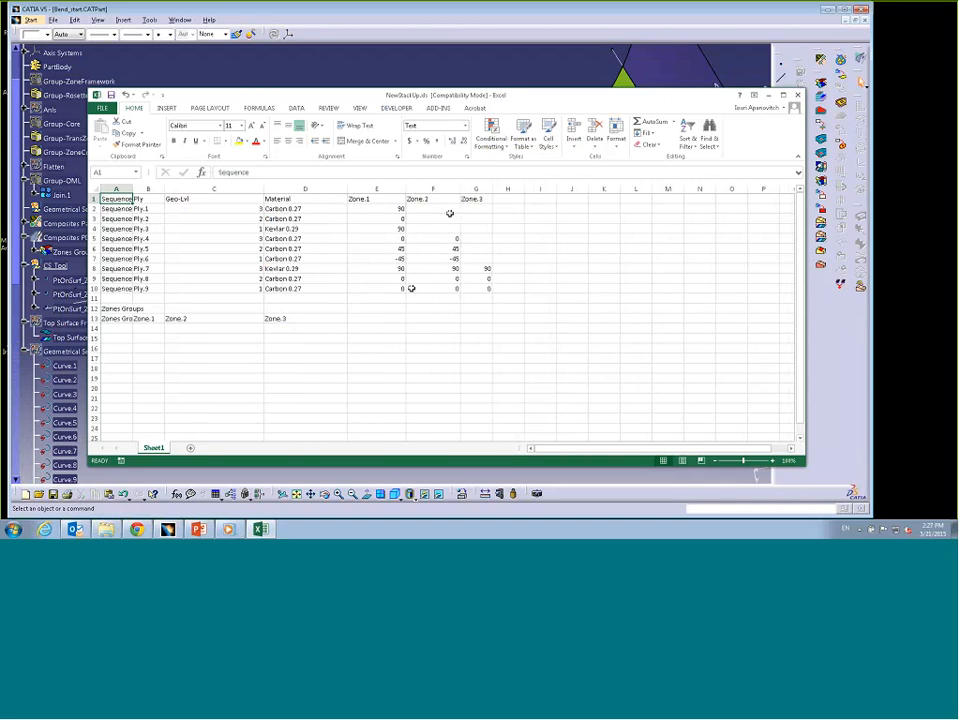
left_click(398, 283)
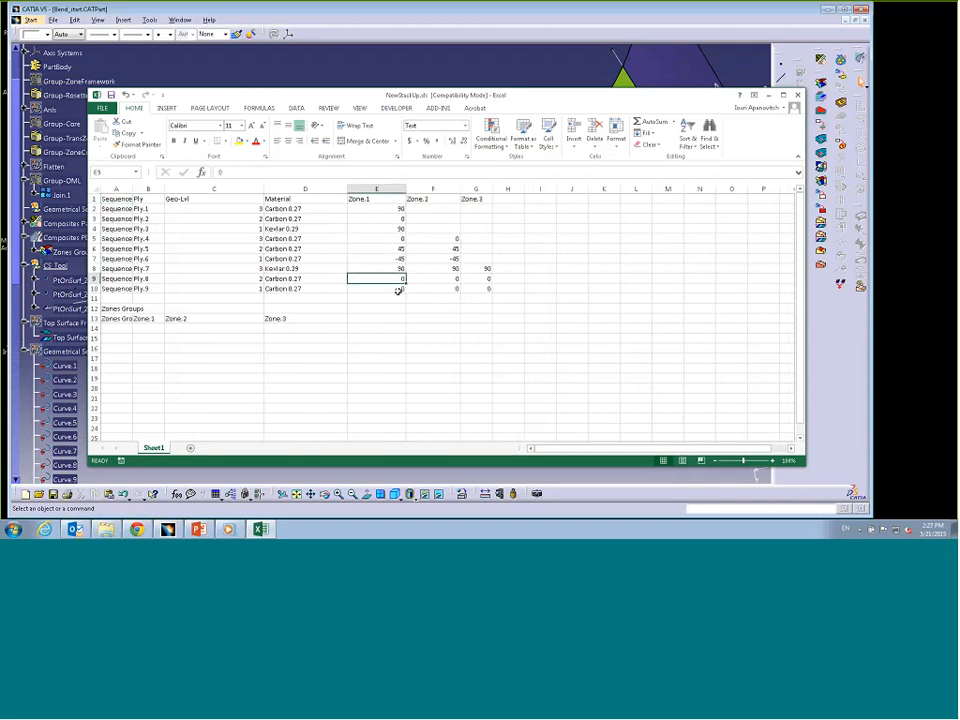
left_click(398, 289)
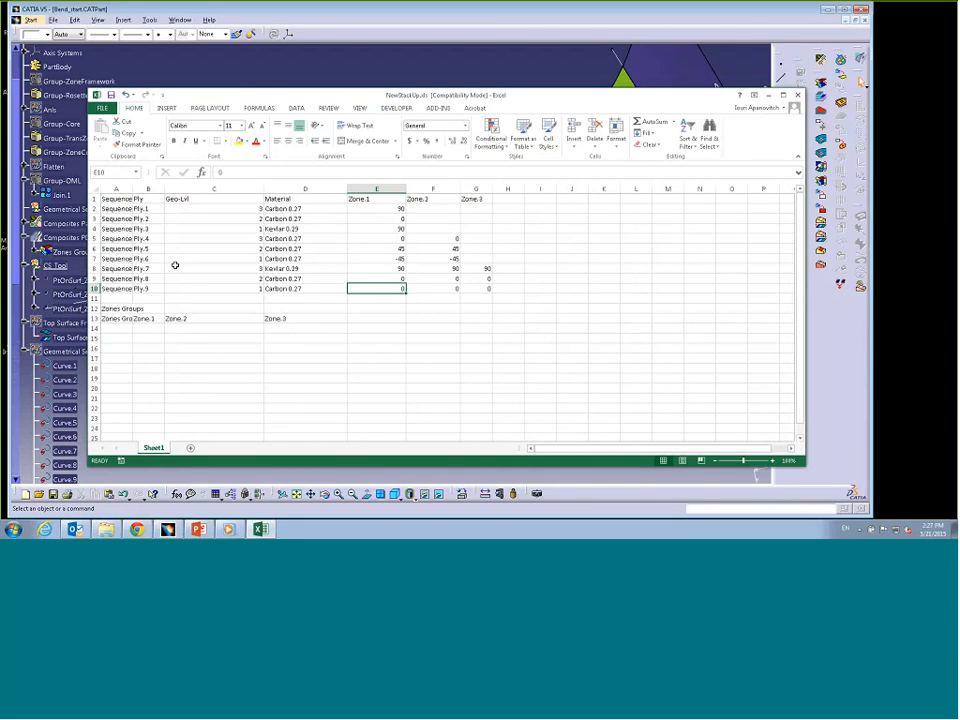
Step: Move the Ply.7 row below the Ply.8 row in the stack-up sheet
left_click(93, 268)
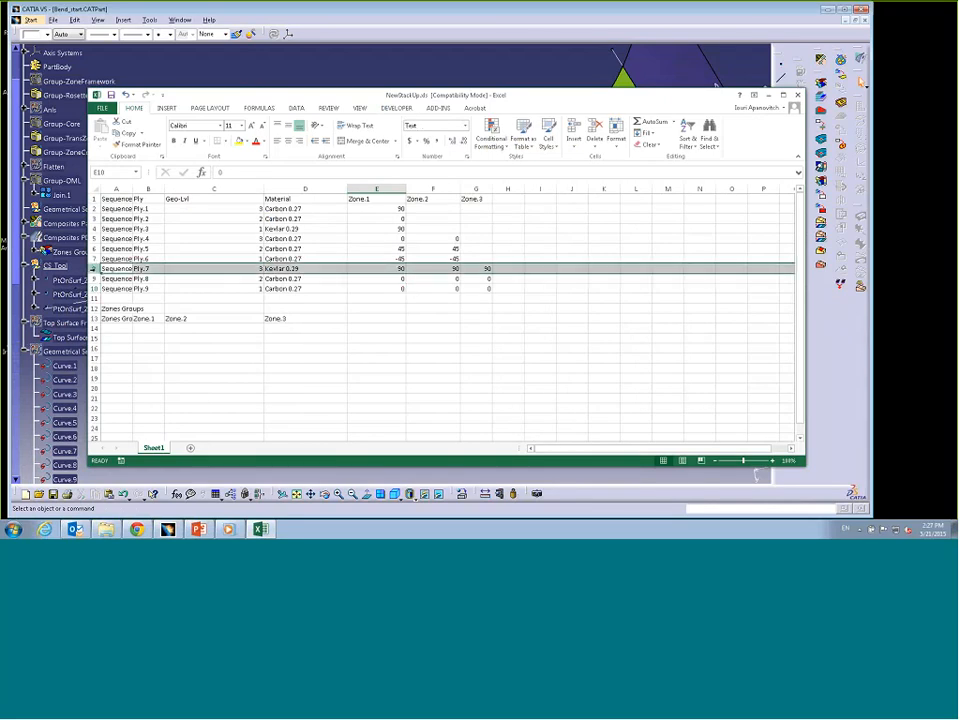
right_click(93, 268)
left_click(115, 277)
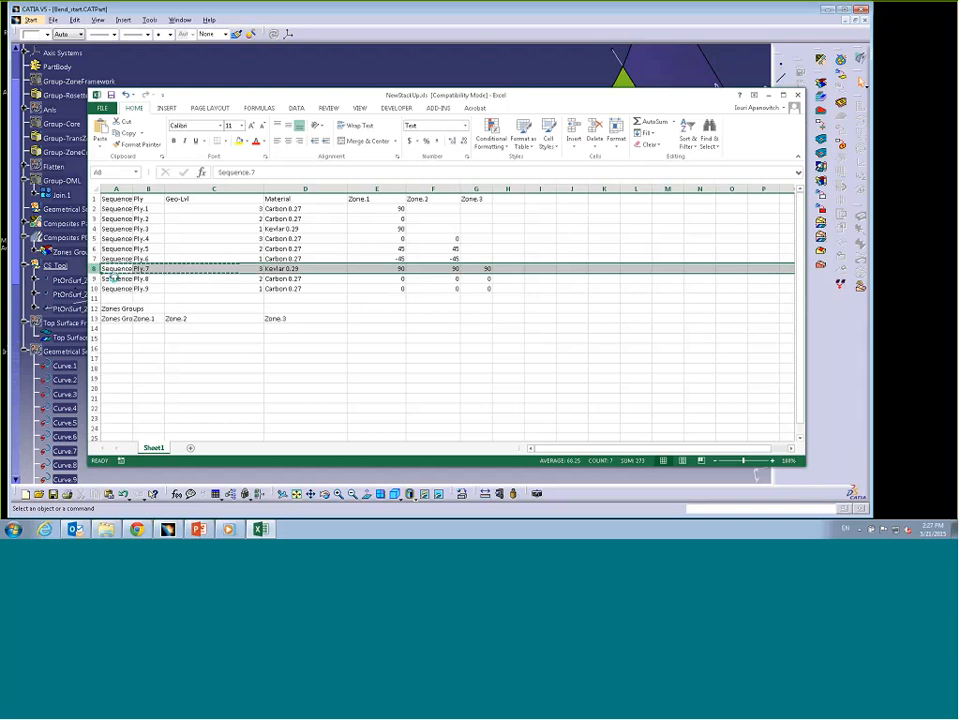
left_click(94, 278)
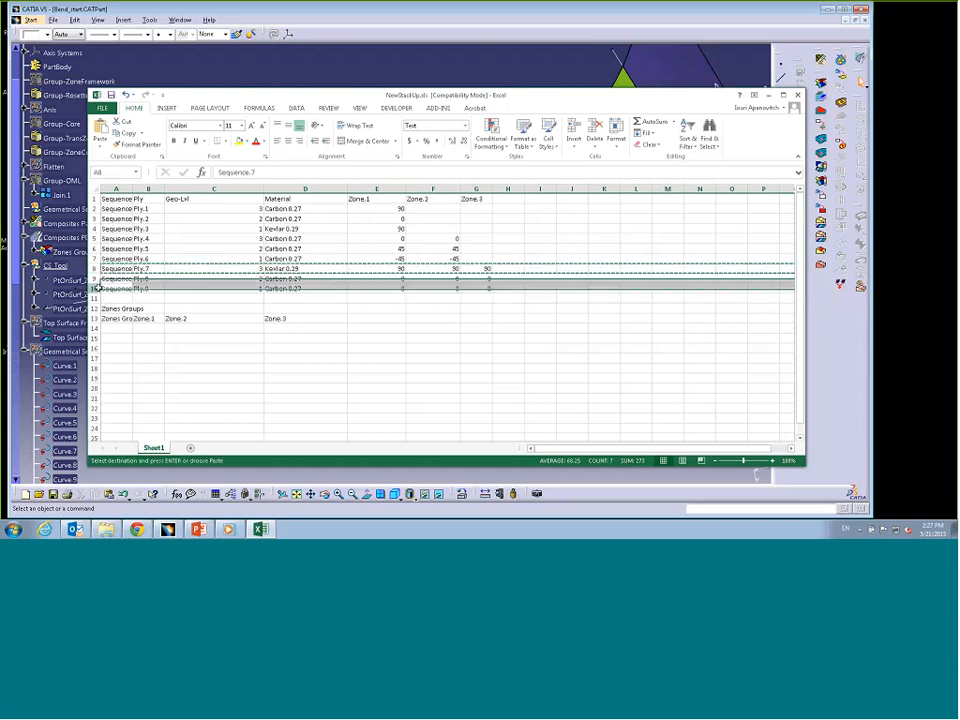
right_click(94, 278)
left_click(132, 356)
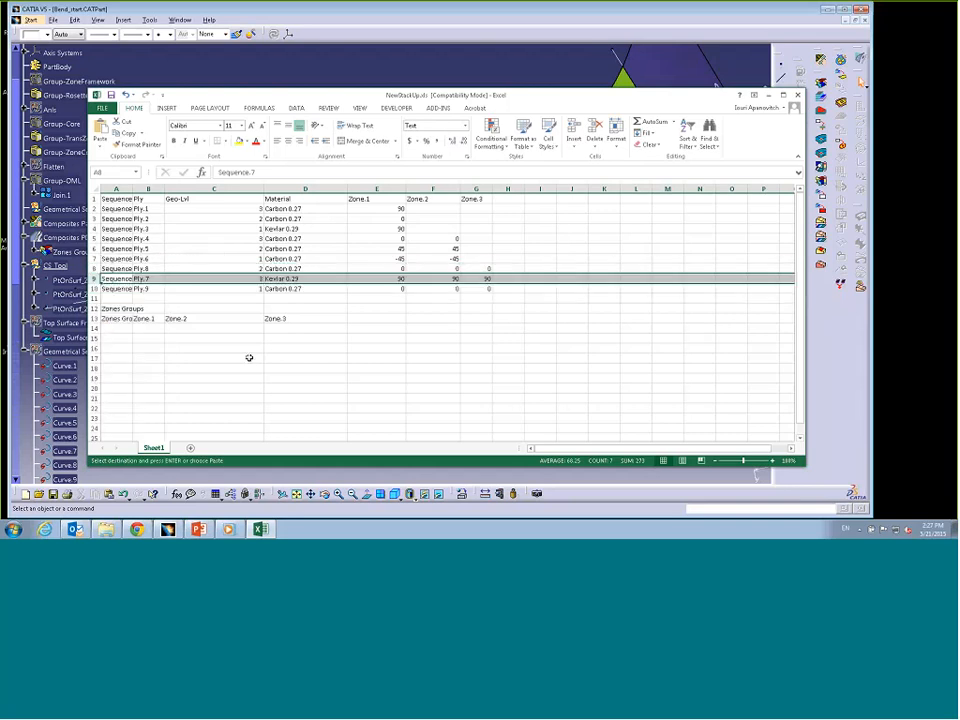
left_click(440, 367)
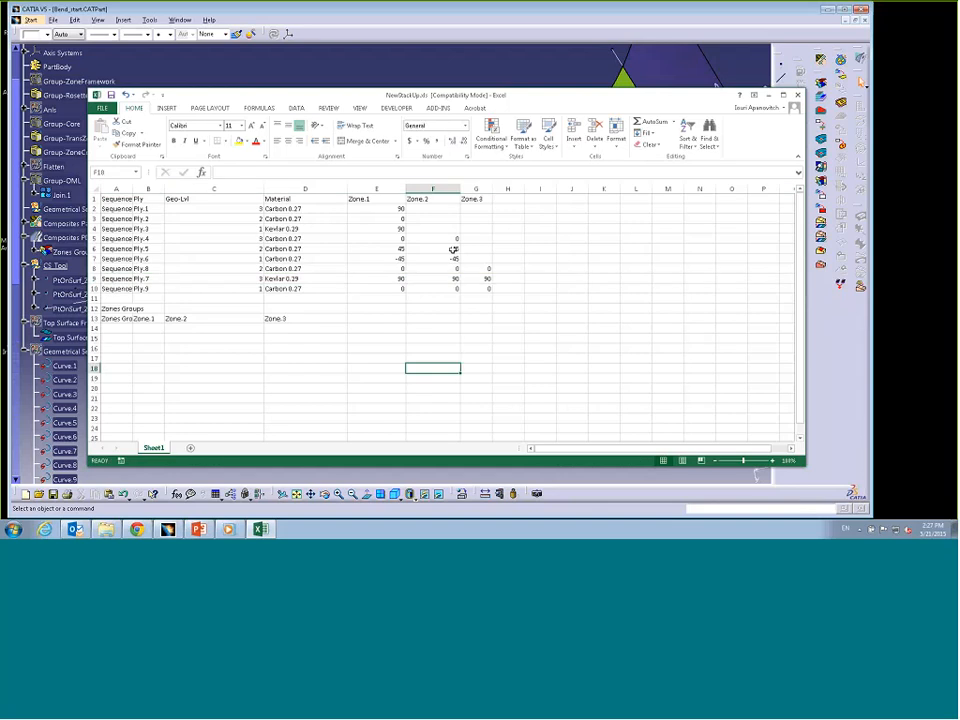
Step: Widen the Sequence column, rename the nine sequences s1 to s9 in row order, and close the stack-up workbook without saving
left_click_drag(134, 188, 192, 189)
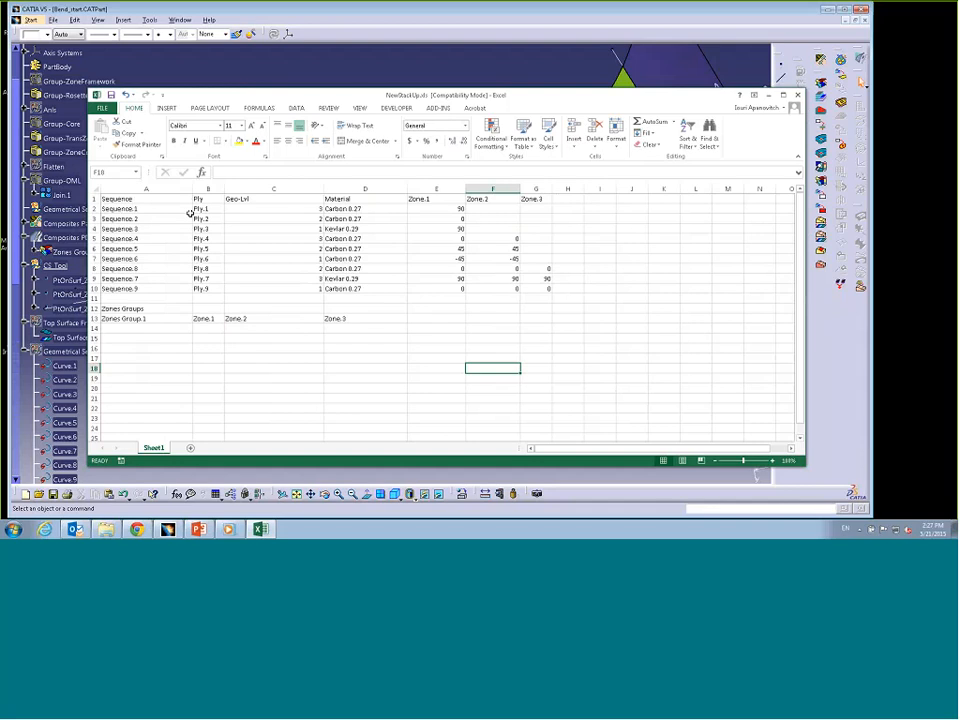
left_click(131, 208)
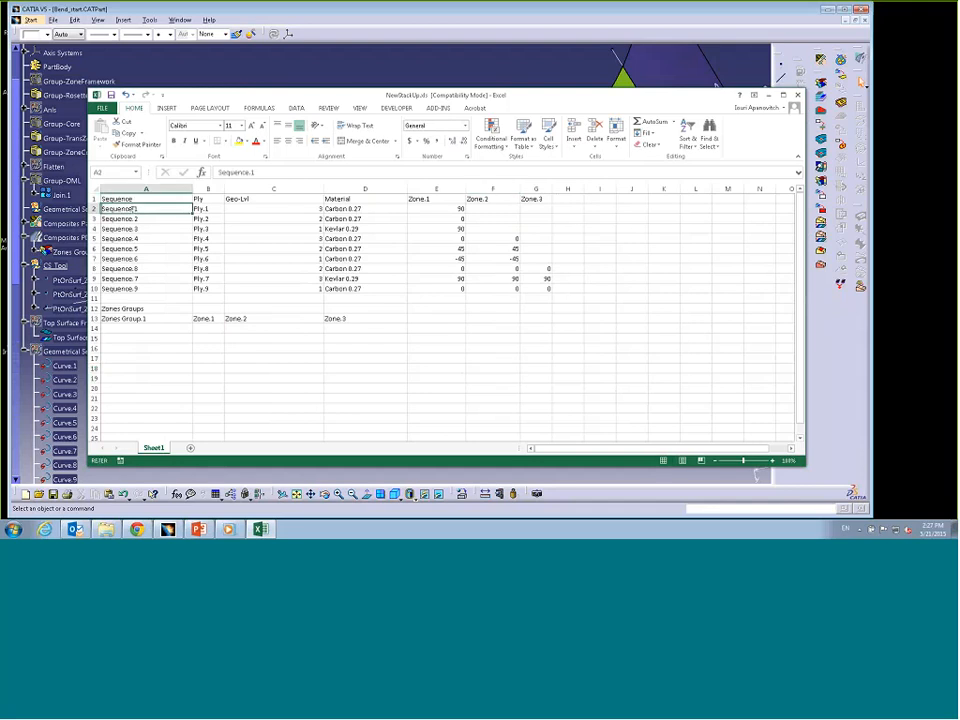
double_click(131, 208)
type("s1")
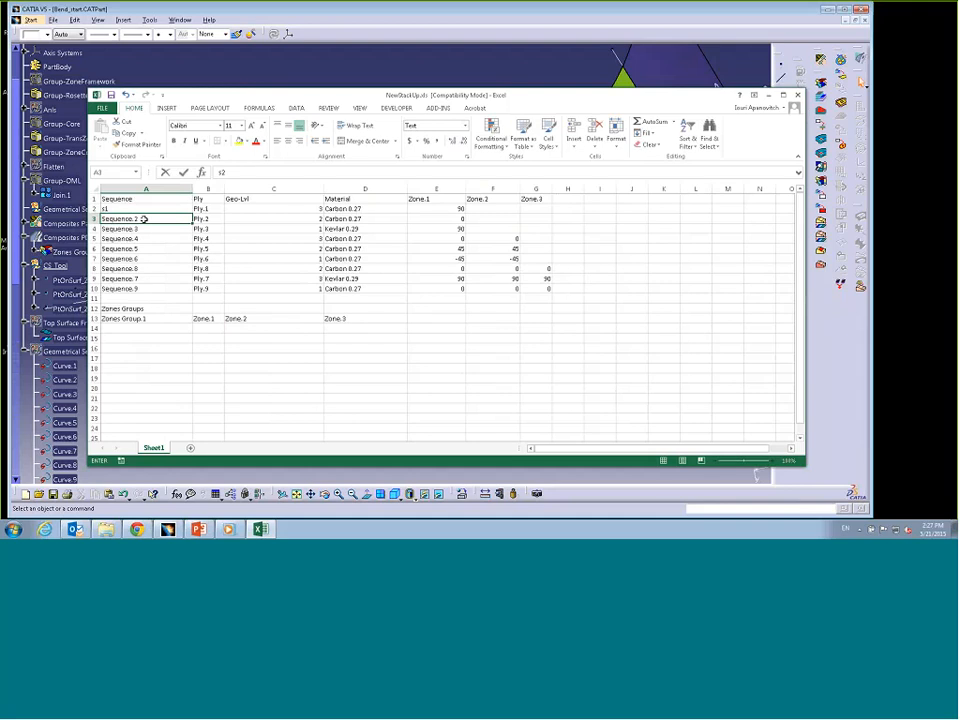
key("Return")
type("s2")
left_click_drag(172, 208, 192, 295)
left_click(423, 397)
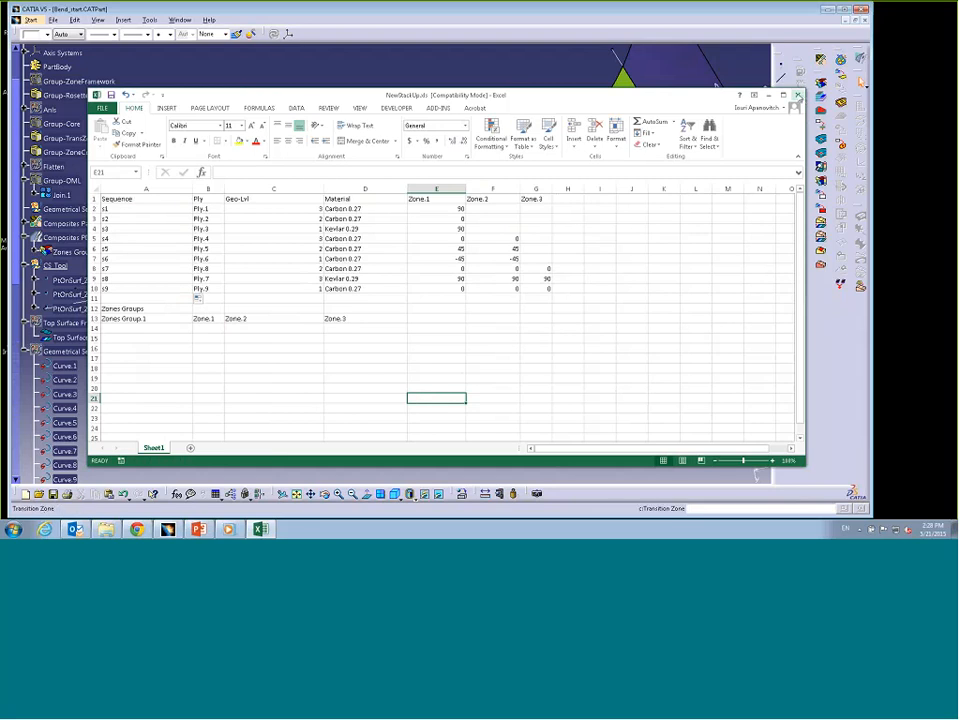
left_click(798, 96)
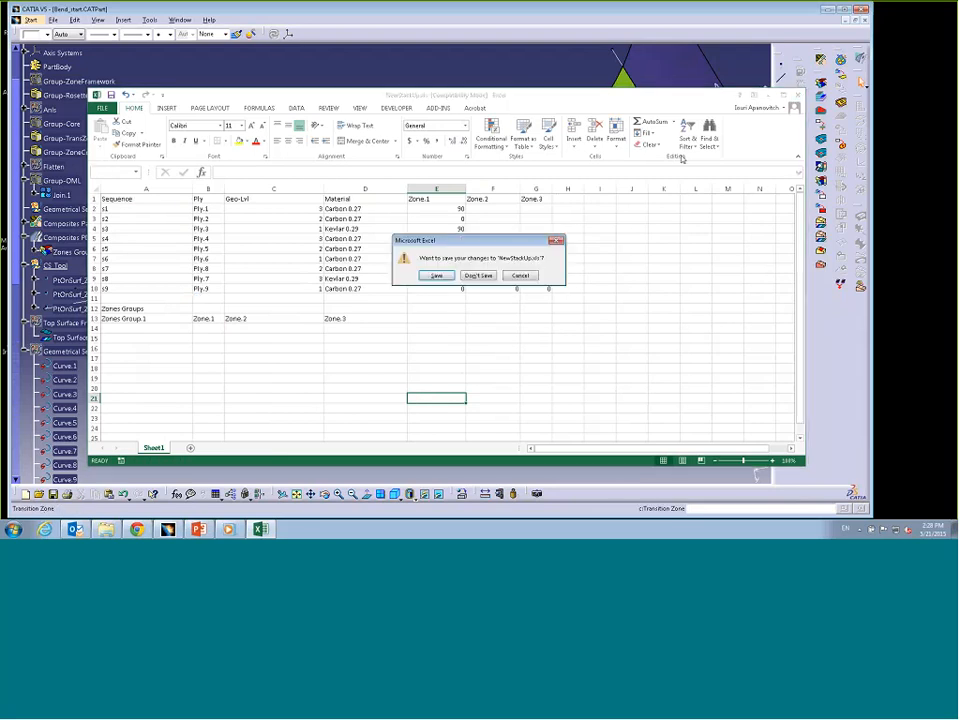
left_click(478, 275)
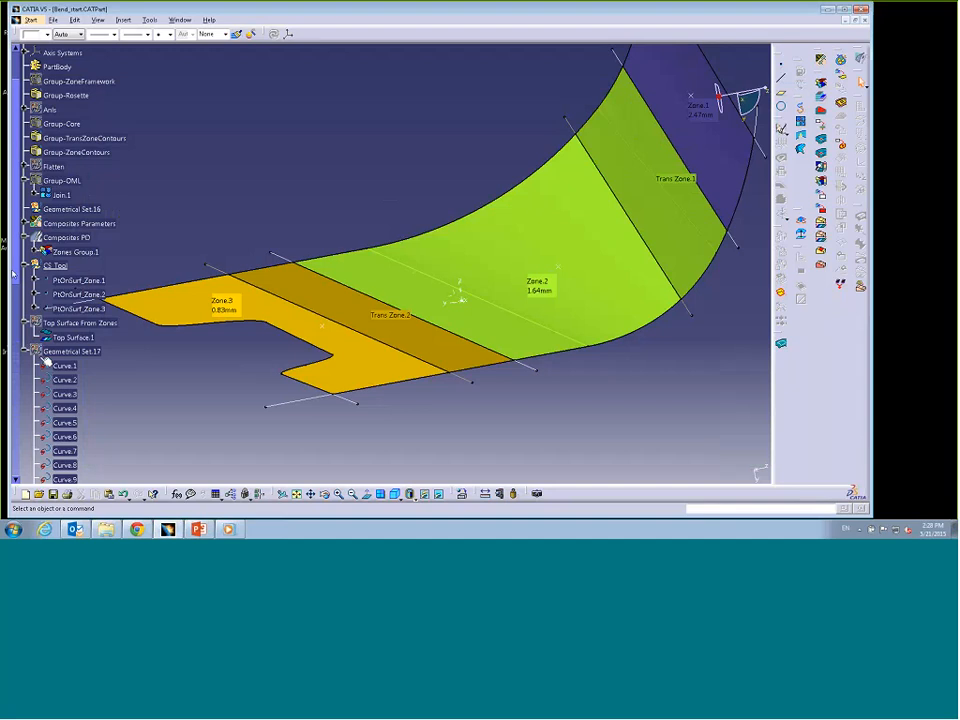
Step: Delete Geometrical Set.17 with its curves from the tree
scroll(45, 360, "down", 3)
left_click(66, 245)
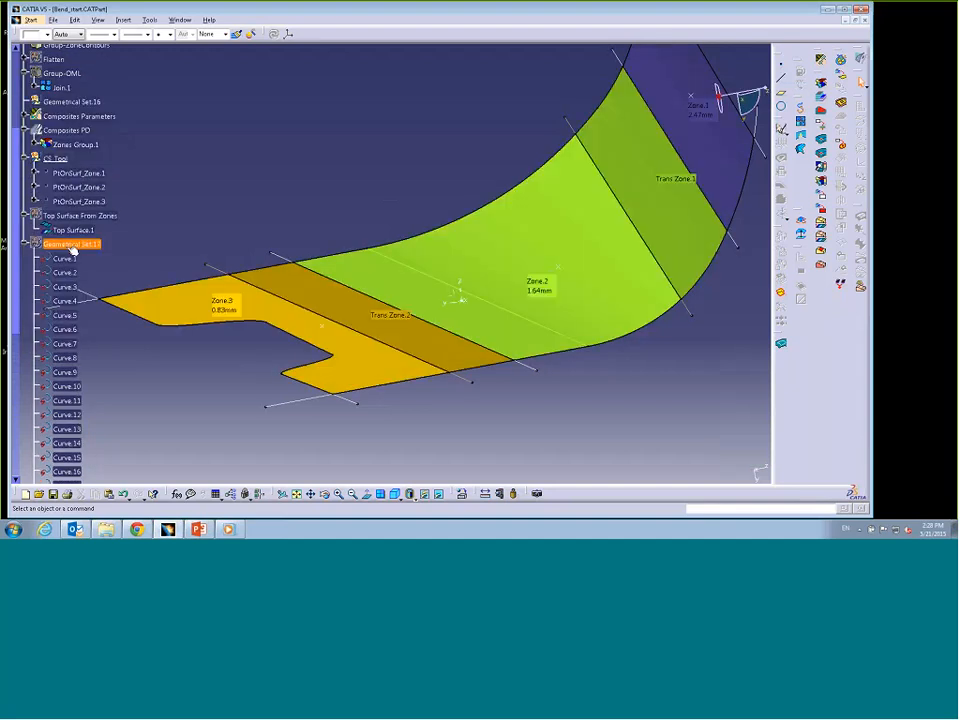
right_click(66, 245)
left_click(88, 387)
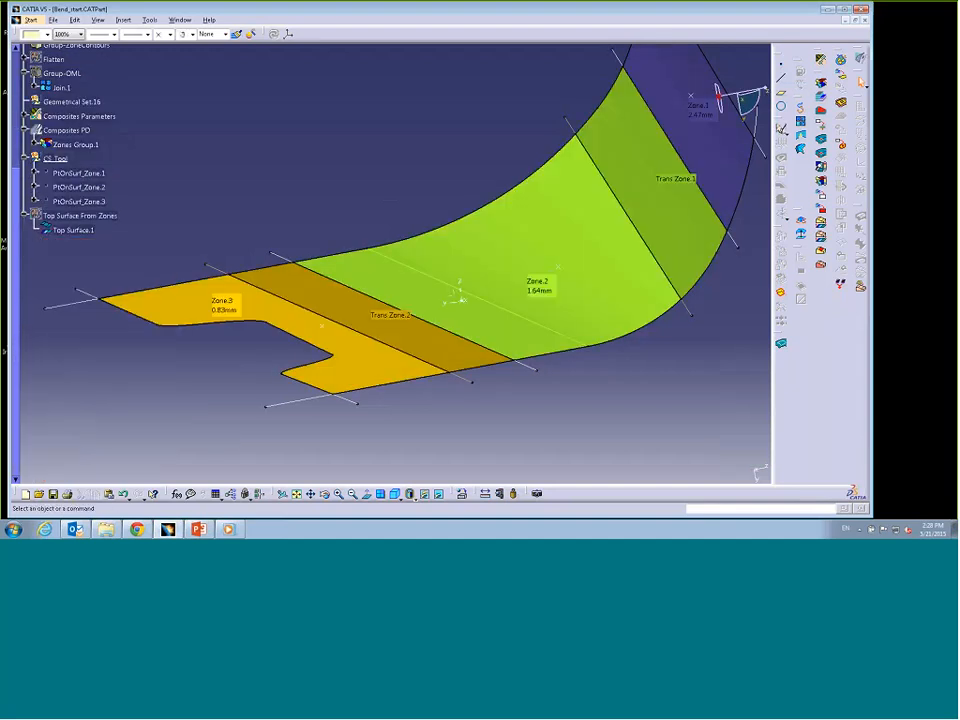
Step: Show the Group-OML surface Join.1 again
scroll(60, 130, "up", 2)
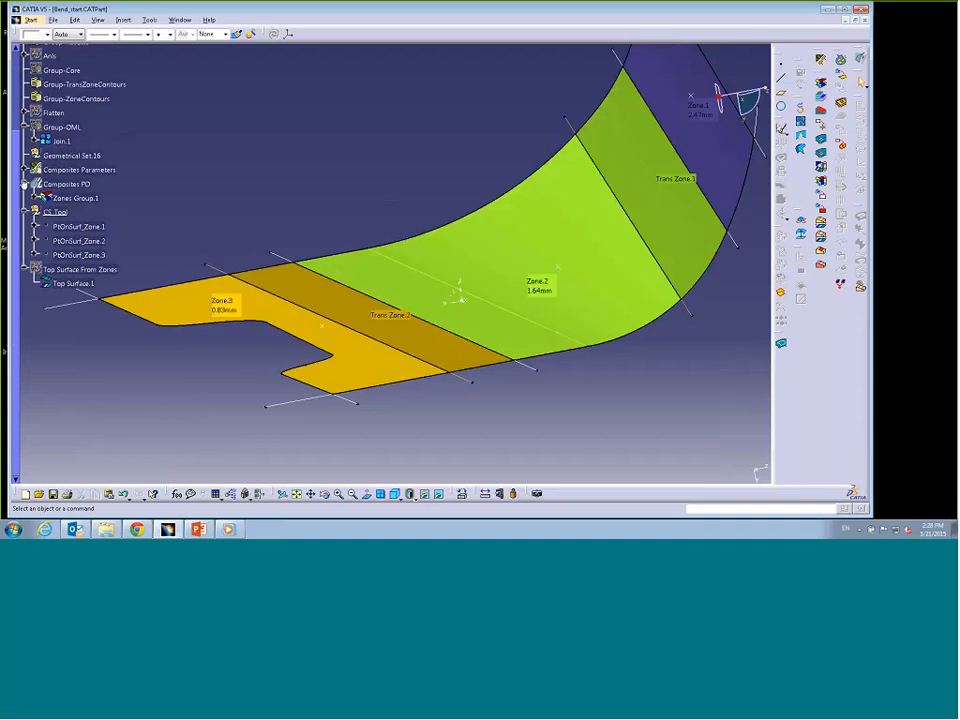
left_click(62, 127)
right_click(67, 129)
left_click(85, 158)
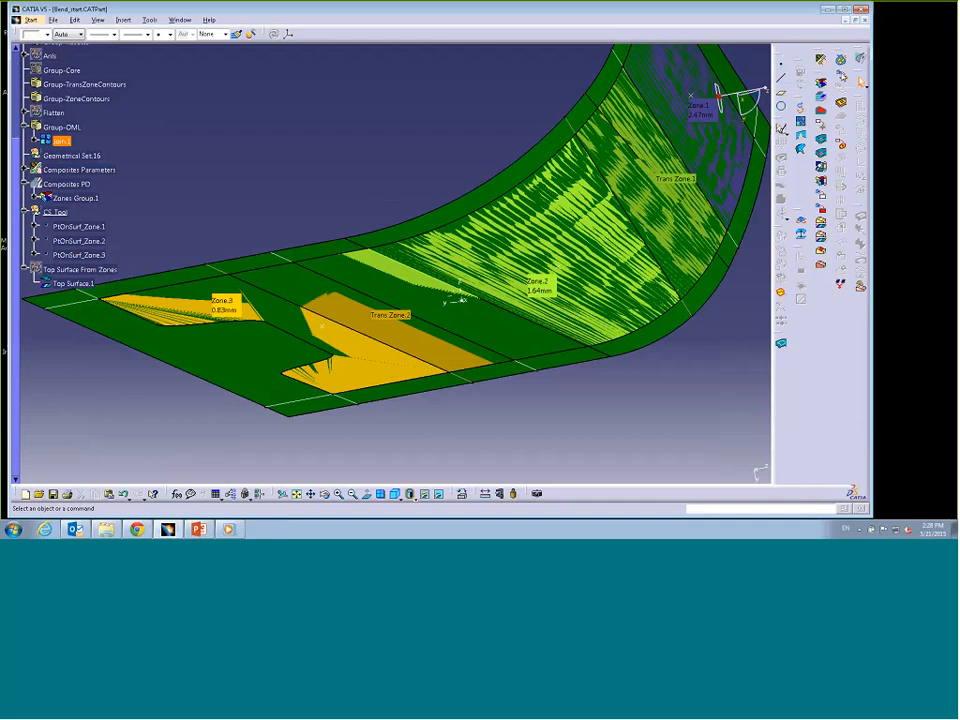
Step: Create plies from Zones Group.1 in a new group using the stack-up file StackUpFinal.xls, and collapse the generated stacking and curve set in the tree
left_click(820, 118)
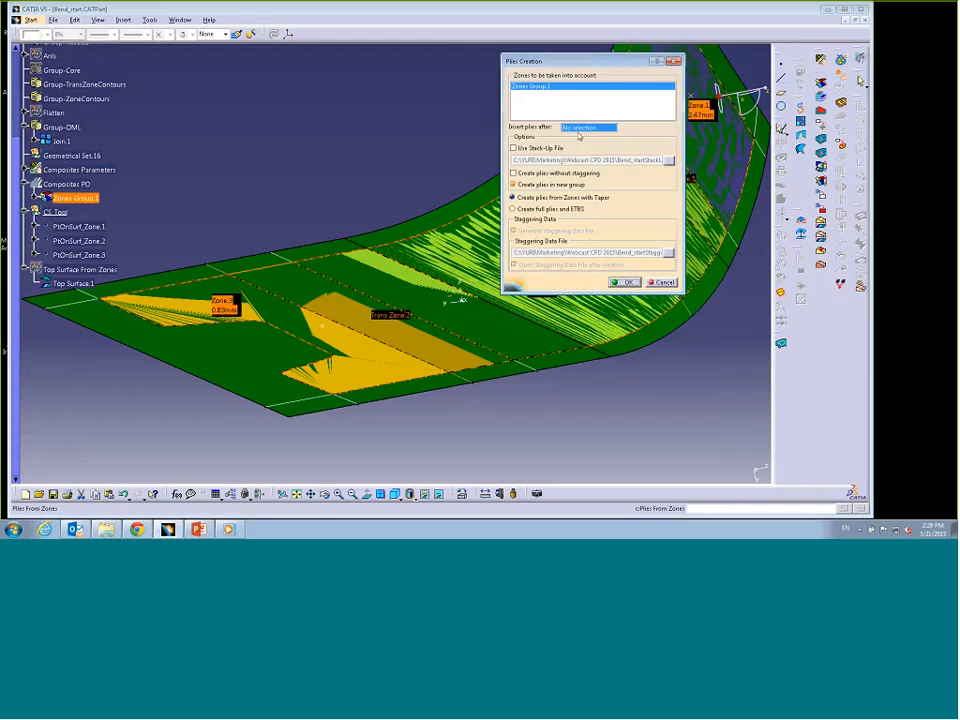
left_click(513, 150)
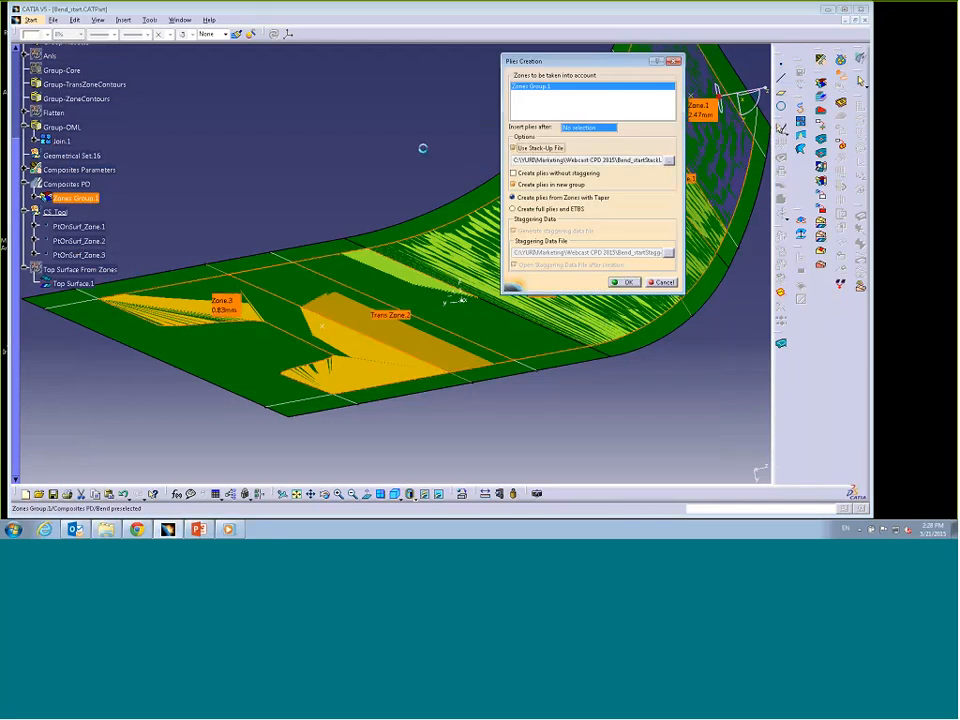
left_click(669, 160)
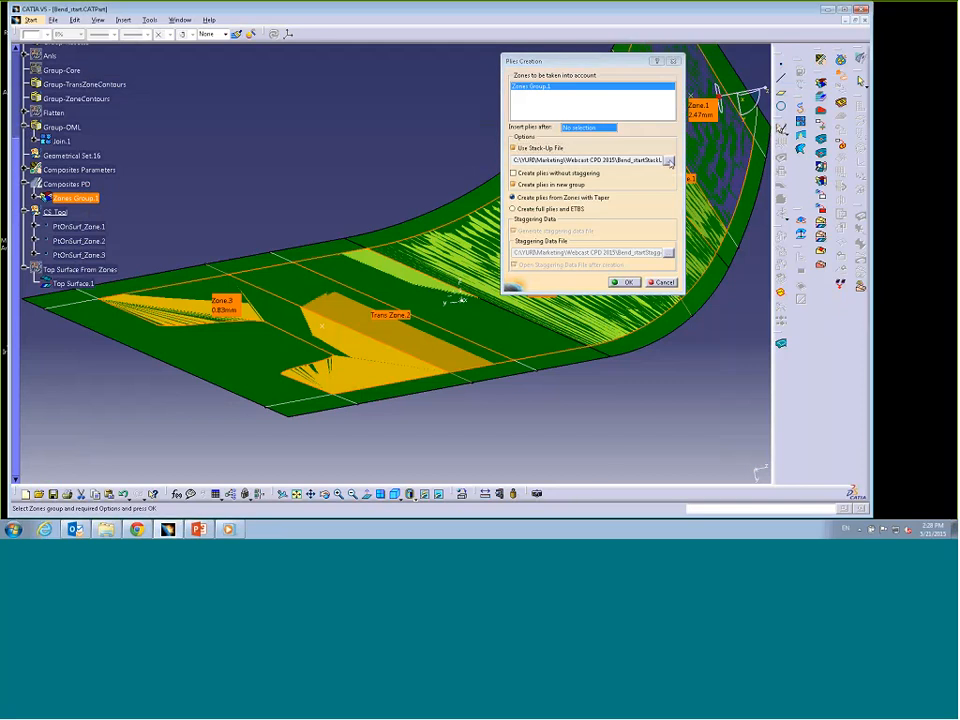
left_click(548, 101)
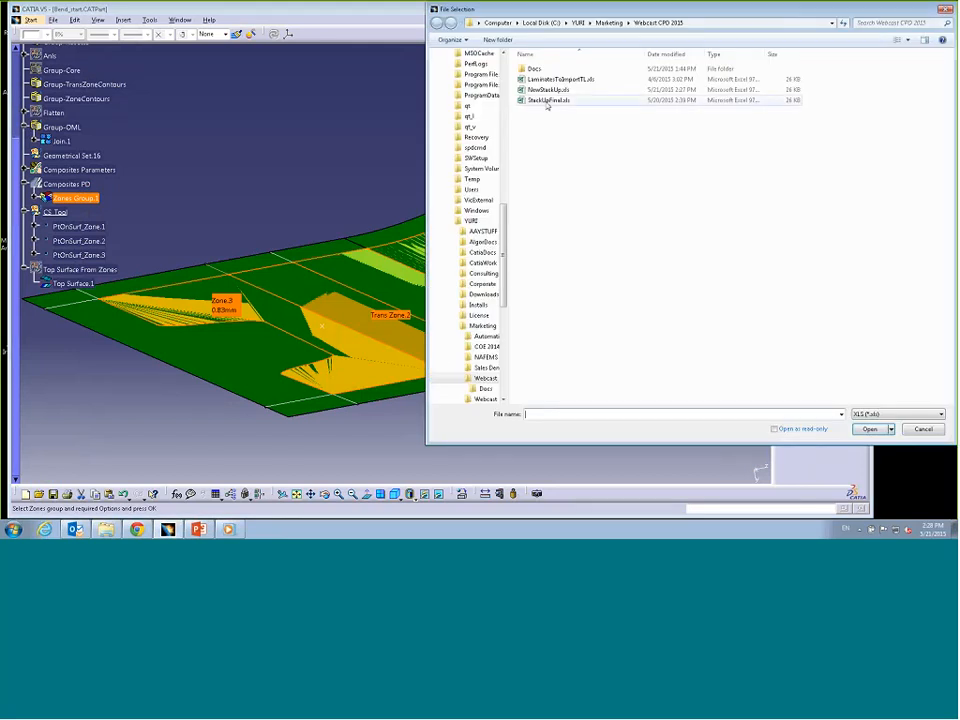
left_click(870, 428)
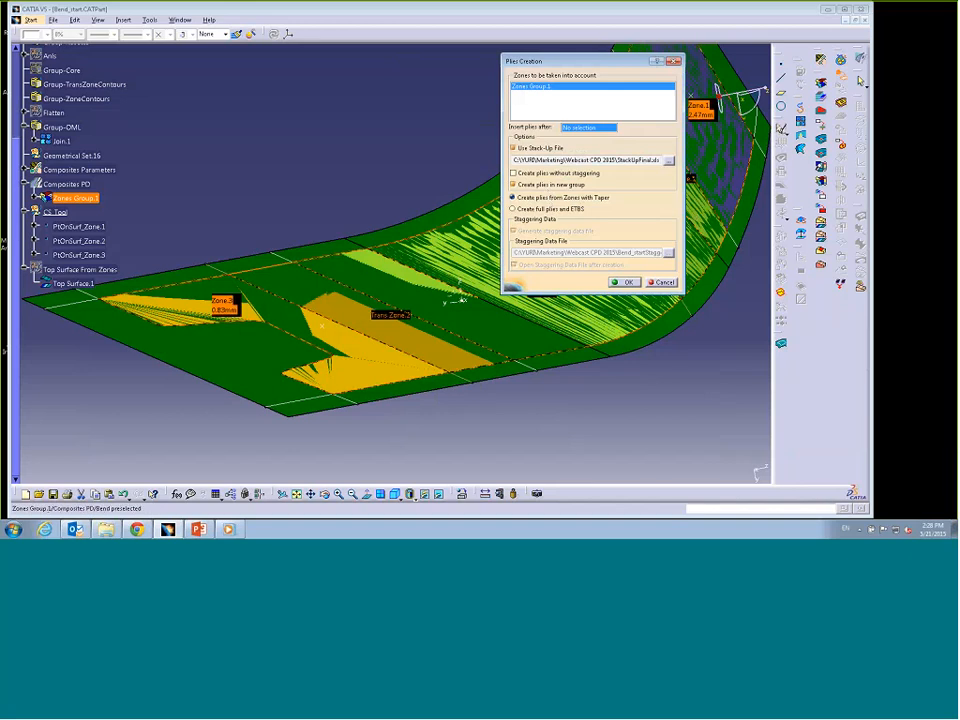
left_click(628, 282)
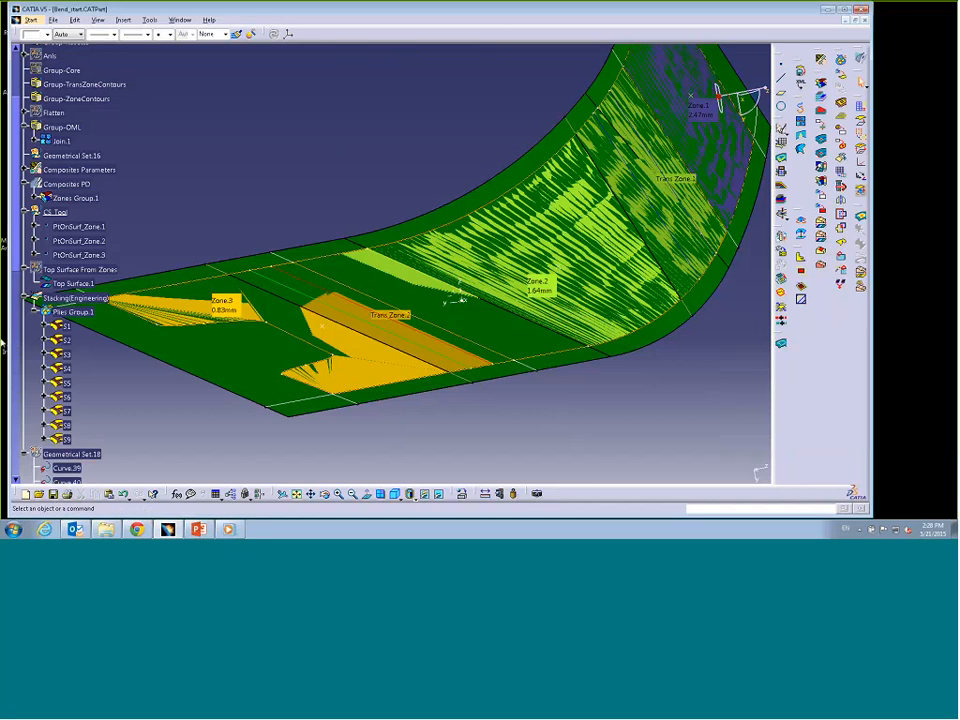
left_click(35, 311)
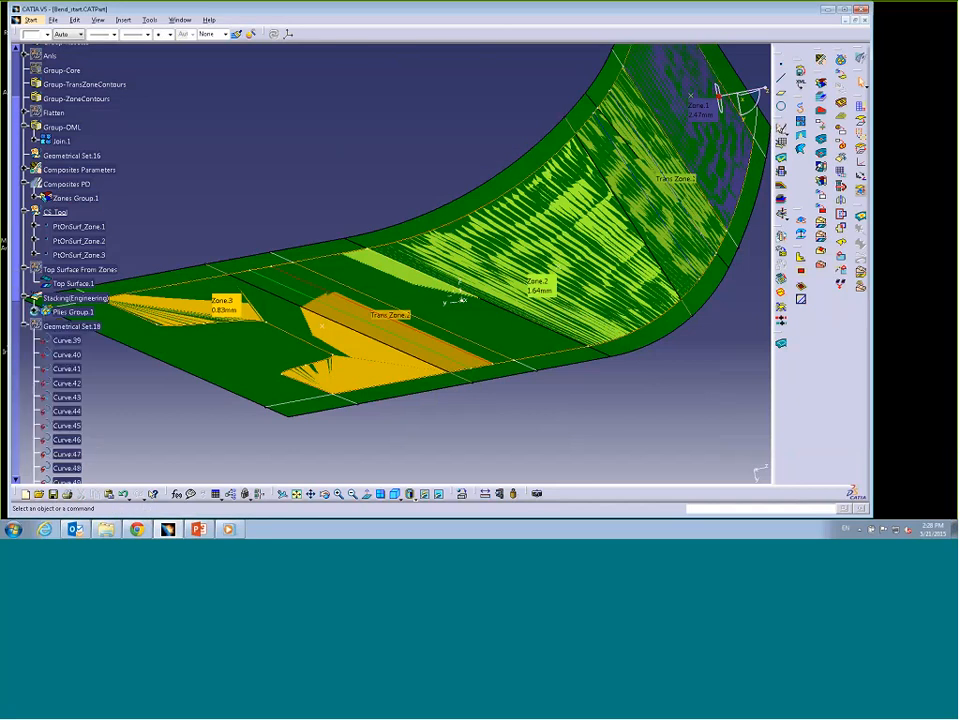
left_click(25, 299)
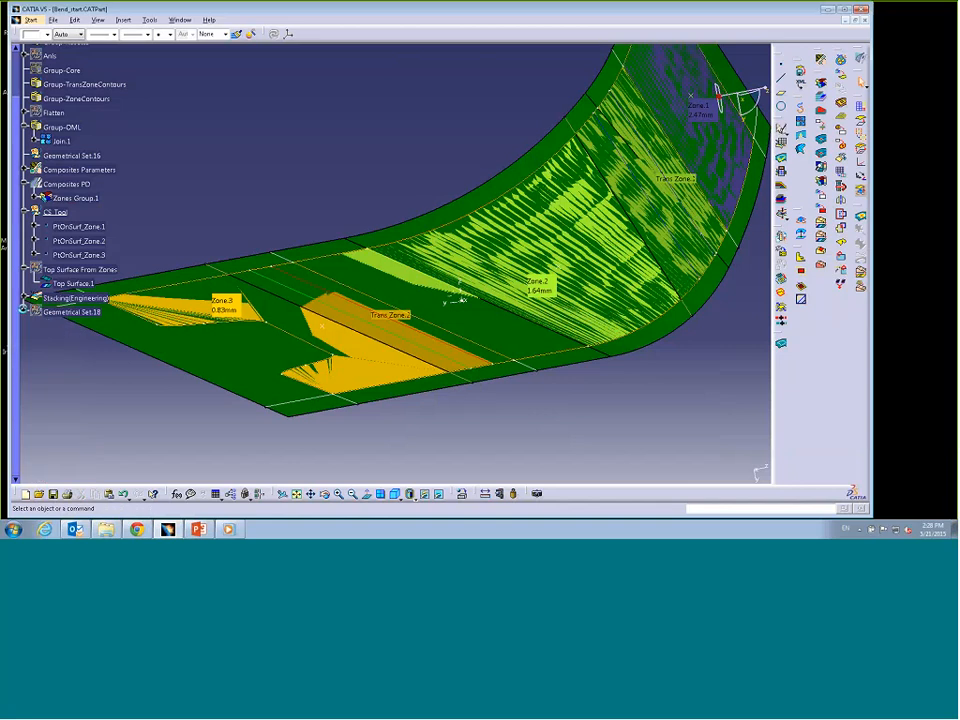
Step: Explode Plies Group.1 with cumulative offset as per stacking at scale 5, and inspect the ply edges around the bend
left_click(781, 200)
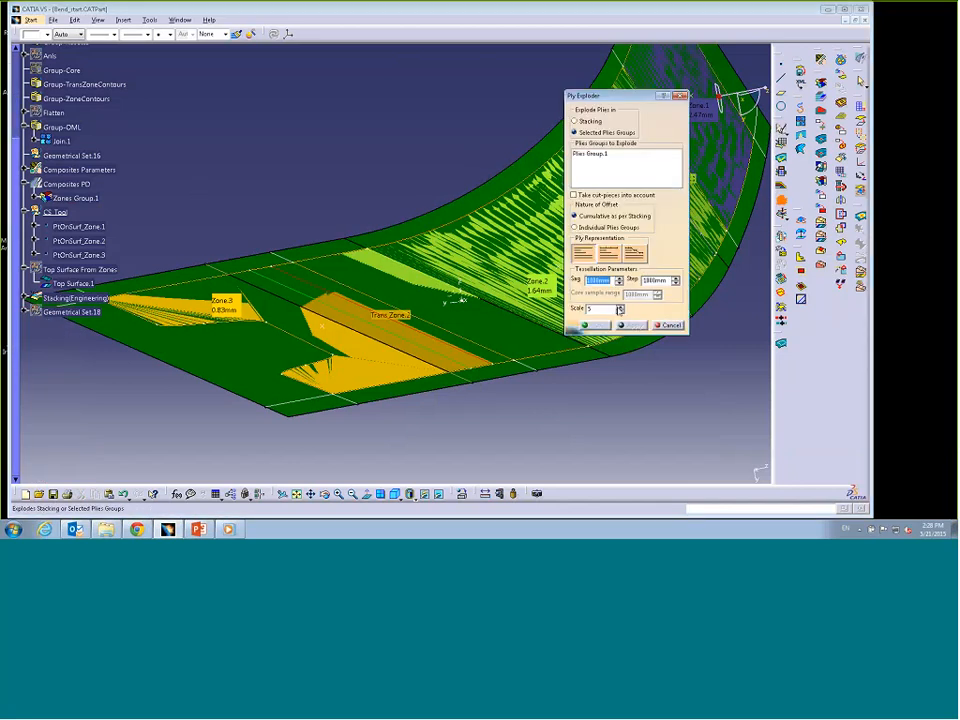
left_click(597, 325)
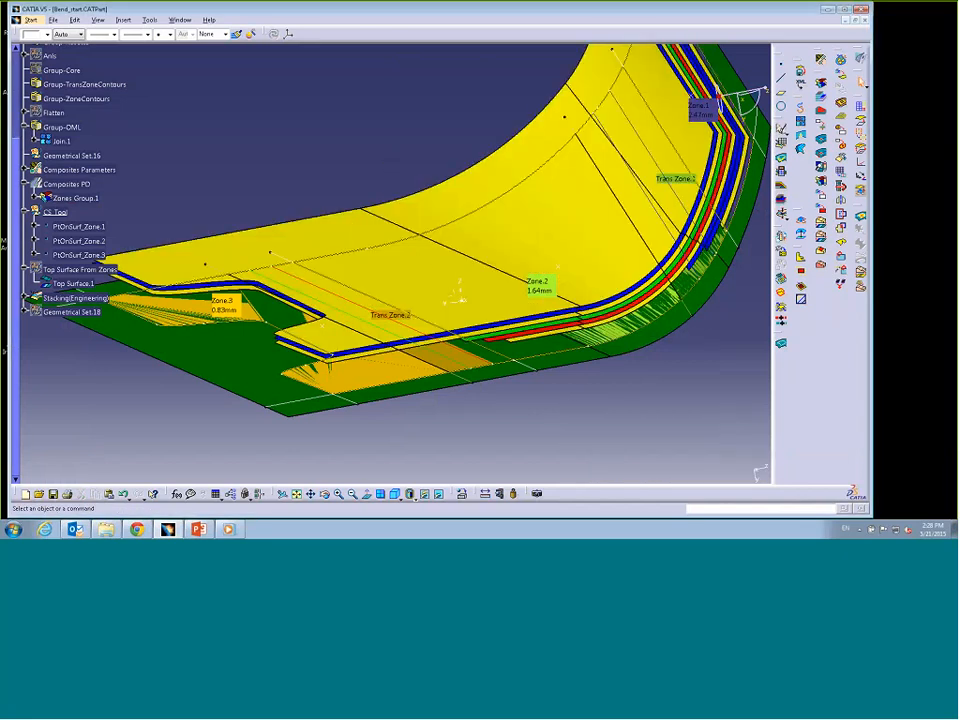
middle_click_drag(495, 446, 353, 305)
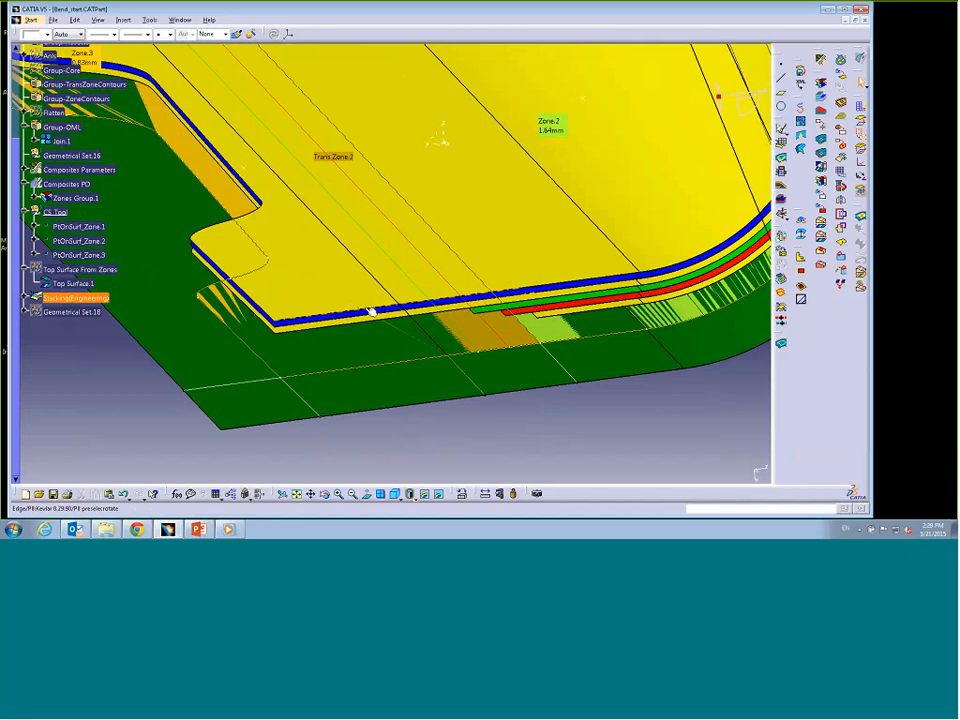
left_click(680, 312)
middle_click_drag(680, 312, 670, 383)
middle_click_drag(543, 360, 564, 351)
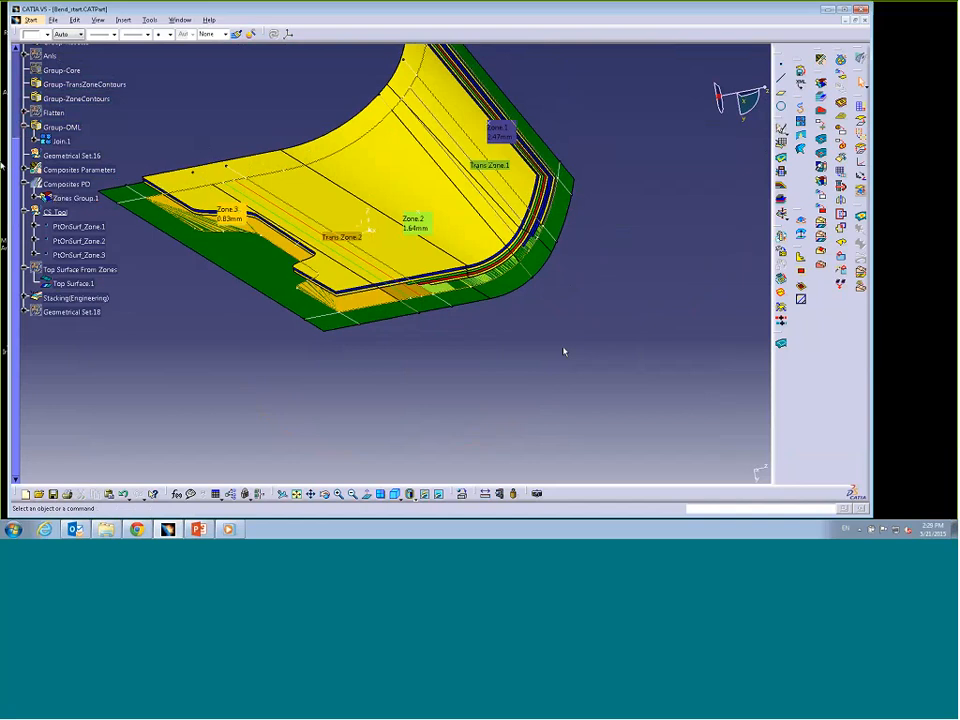
left_click_drag(18, 188, 9, 120)
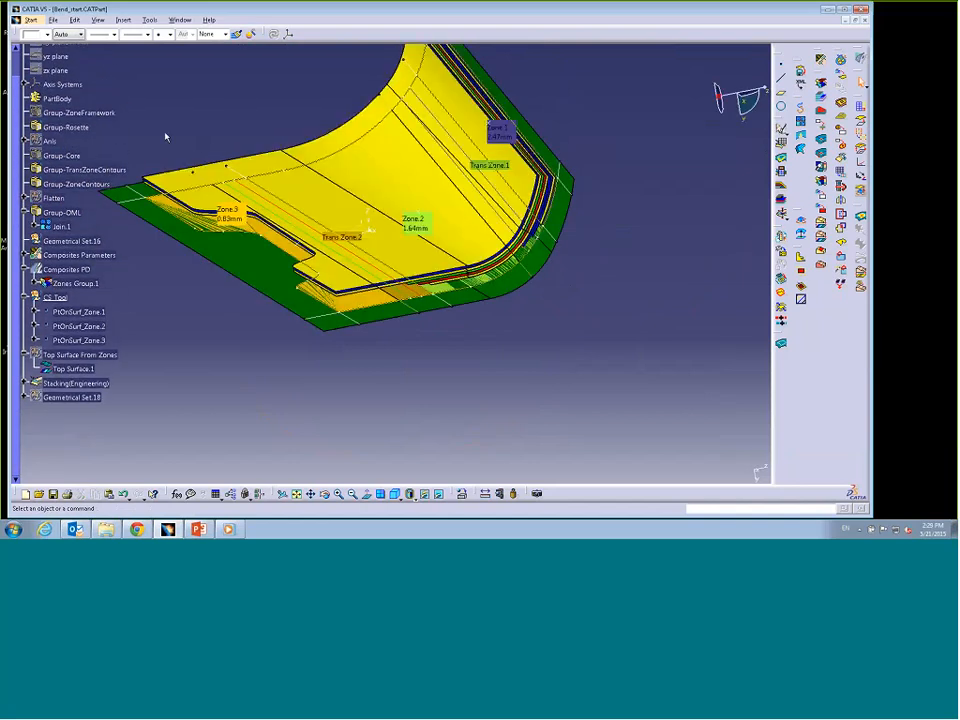
Step: Hide the Group-OML and Composites PD sets so only the exploded plies and reference curves are displayed
right_click(66, 213)
left_click(96, 245)
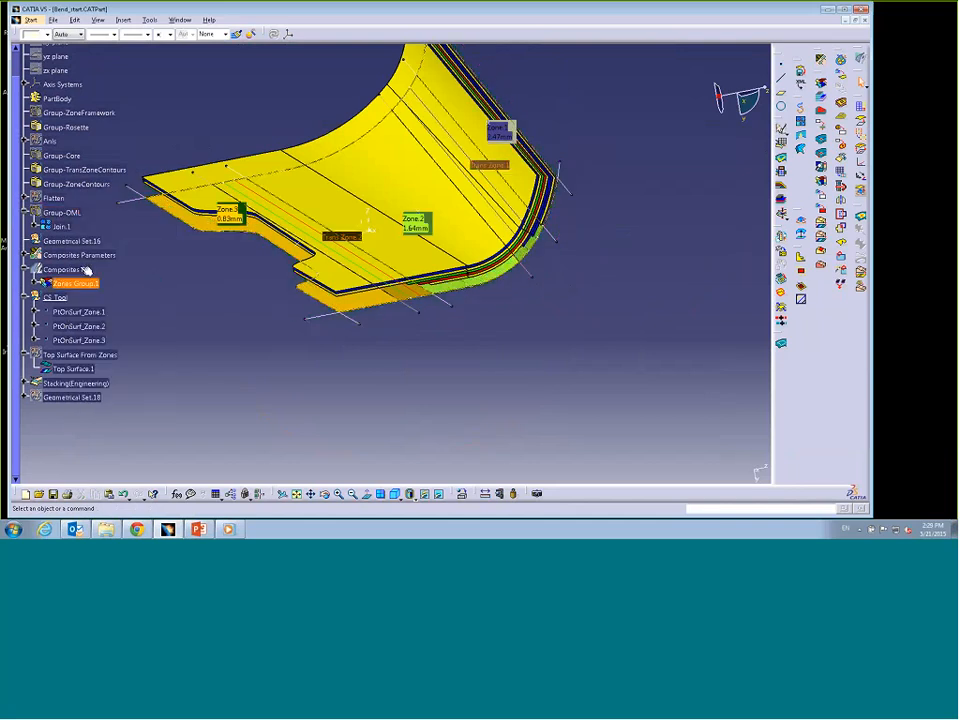
right_click(78, 275)
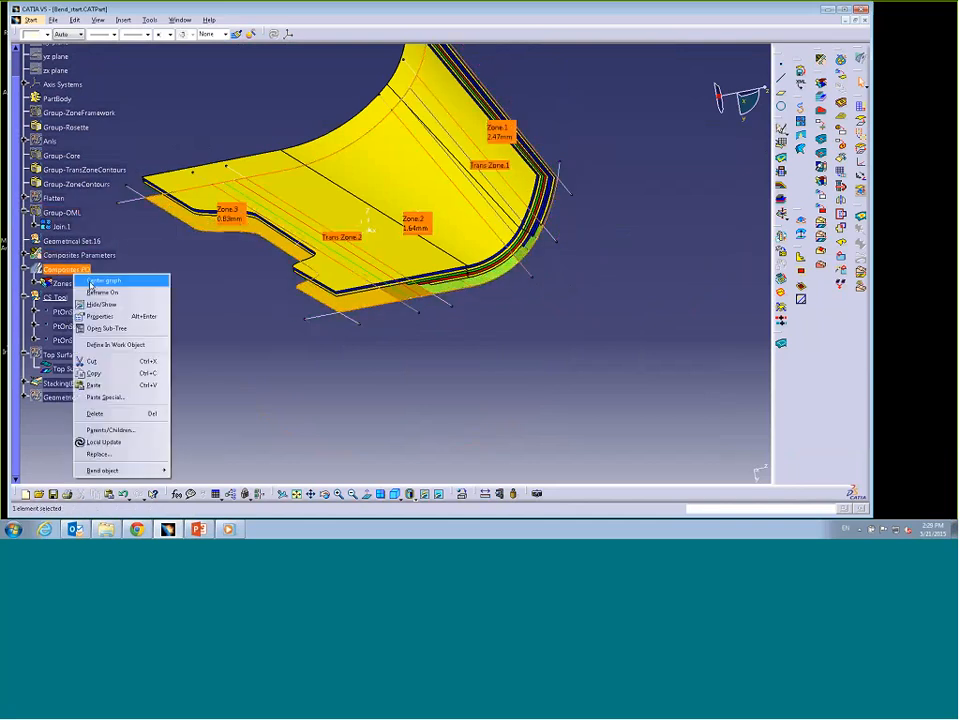
left_click(96, 303)
Step: Create plies from Zones Group.1 using the stack-up file, in a new group, with the option to create from zones with taper
middle_click_drag(379, 381, 345, 335)
middle_click_drag(596, 426, 418, 336)
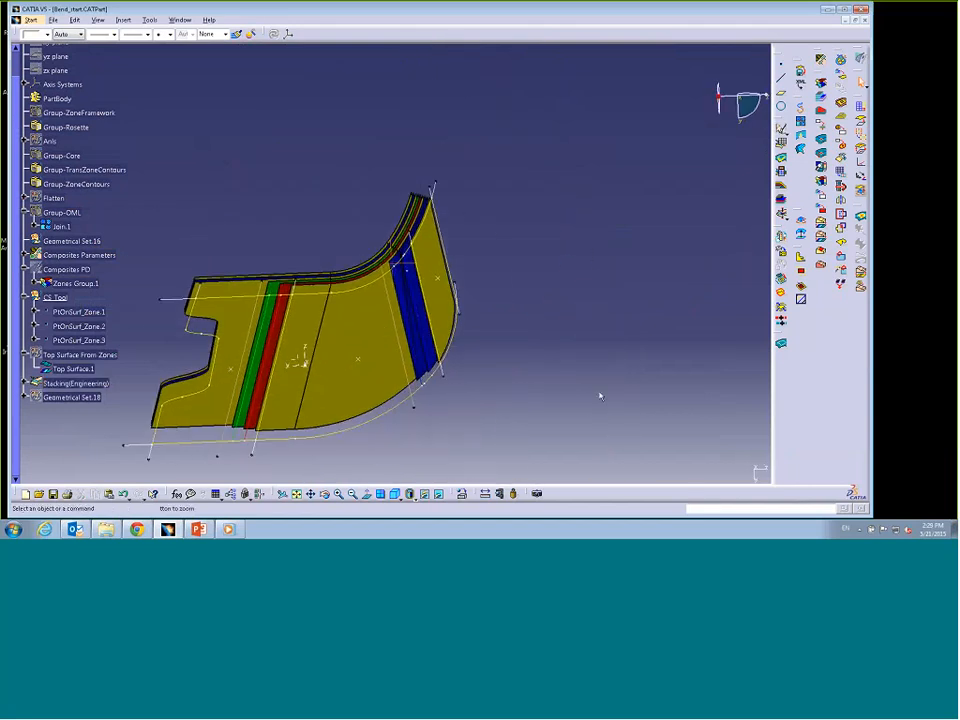
middle_click_drag(600, 394, 383, 394, "ctrl")
middle_click_drag(323, 429, 508, 343)
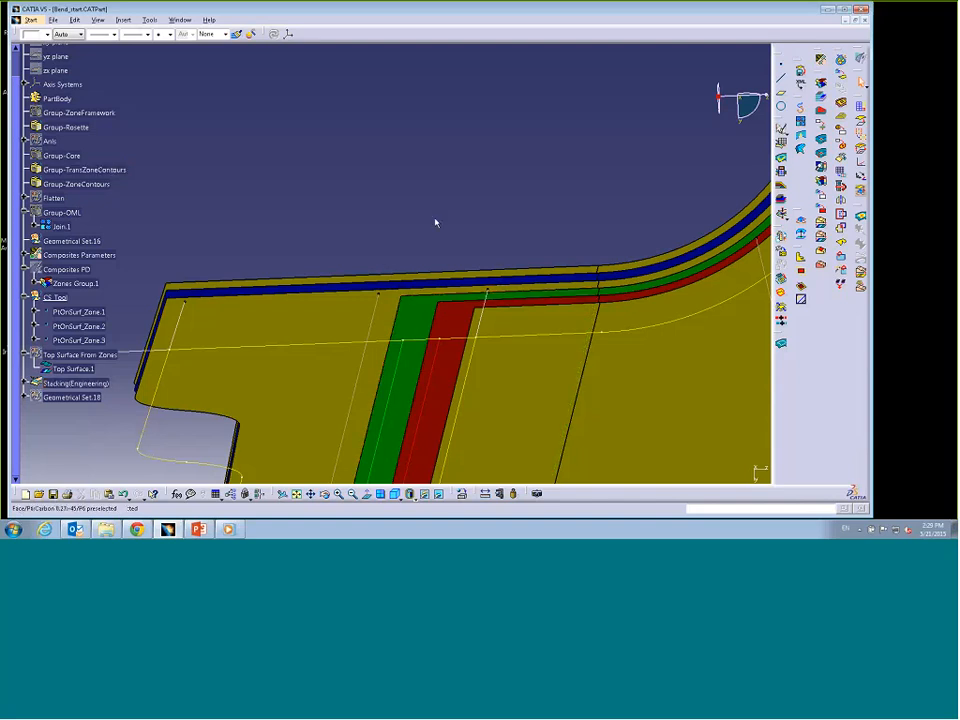
middle_click_drag(449, 201, 425, 207)
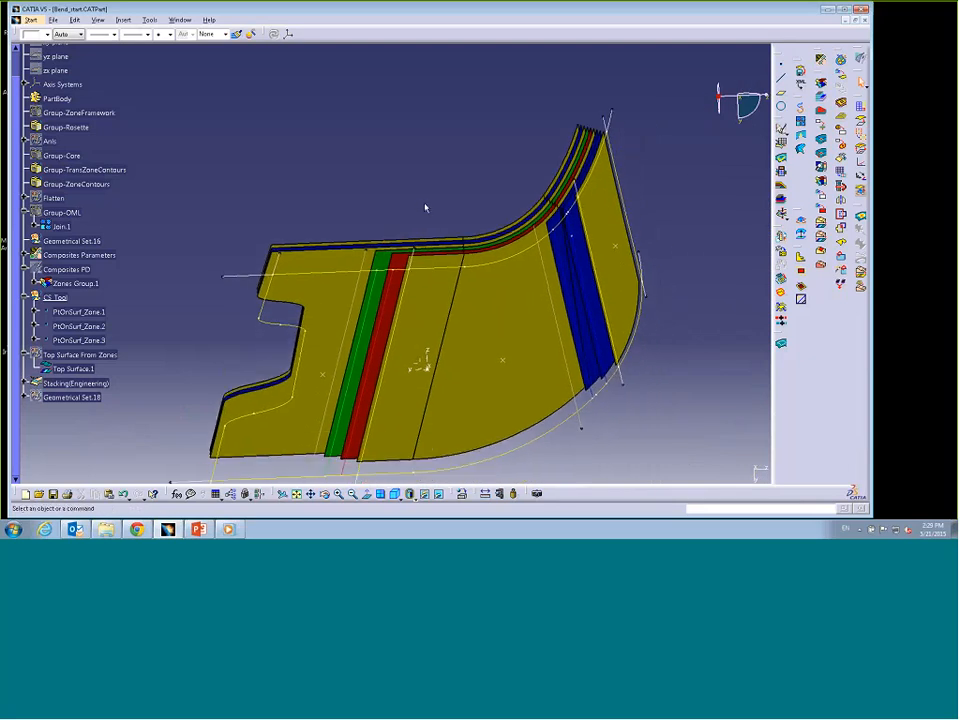
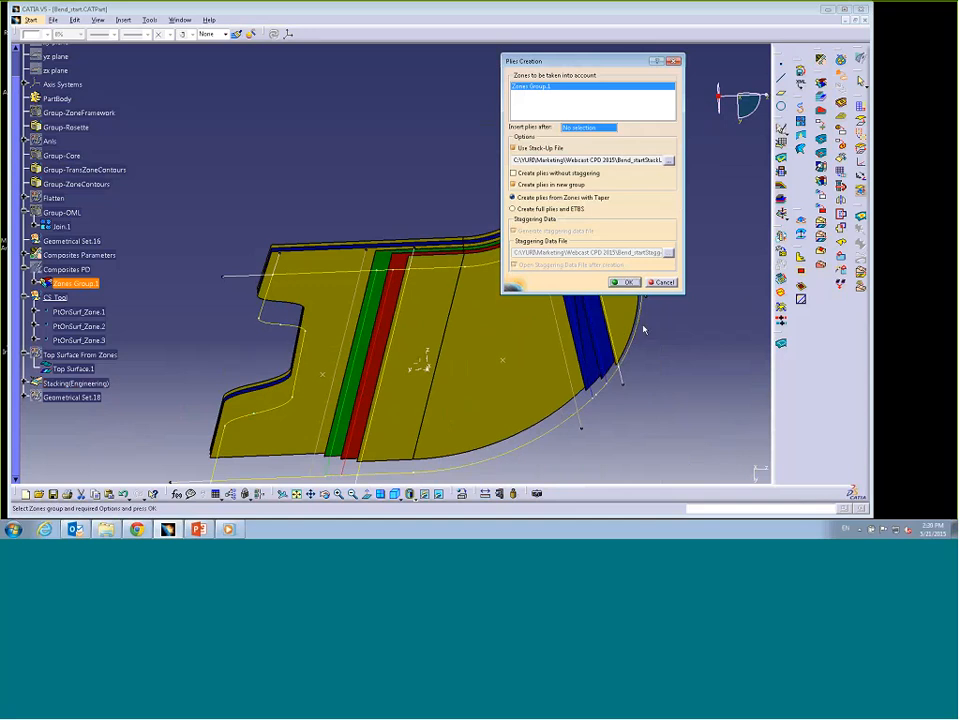
left_click(622, 282)
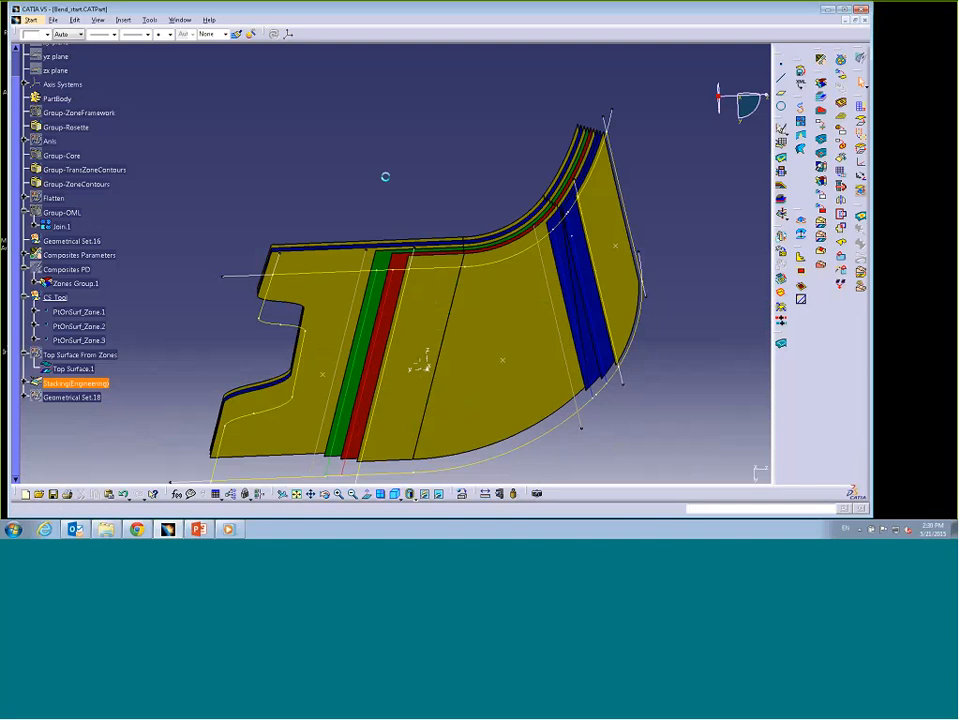
left_click(344, 175)
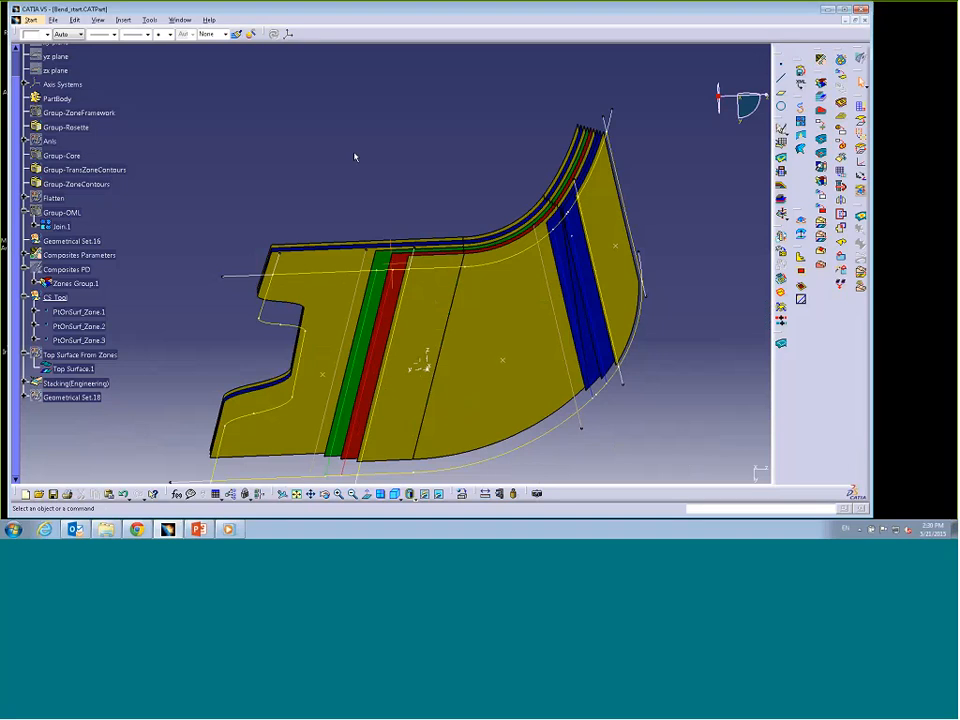
Step: Delete the exploded surfaces of the Stacking(Engineering) feature
middle_click_drag(355, 156, 355, 222)
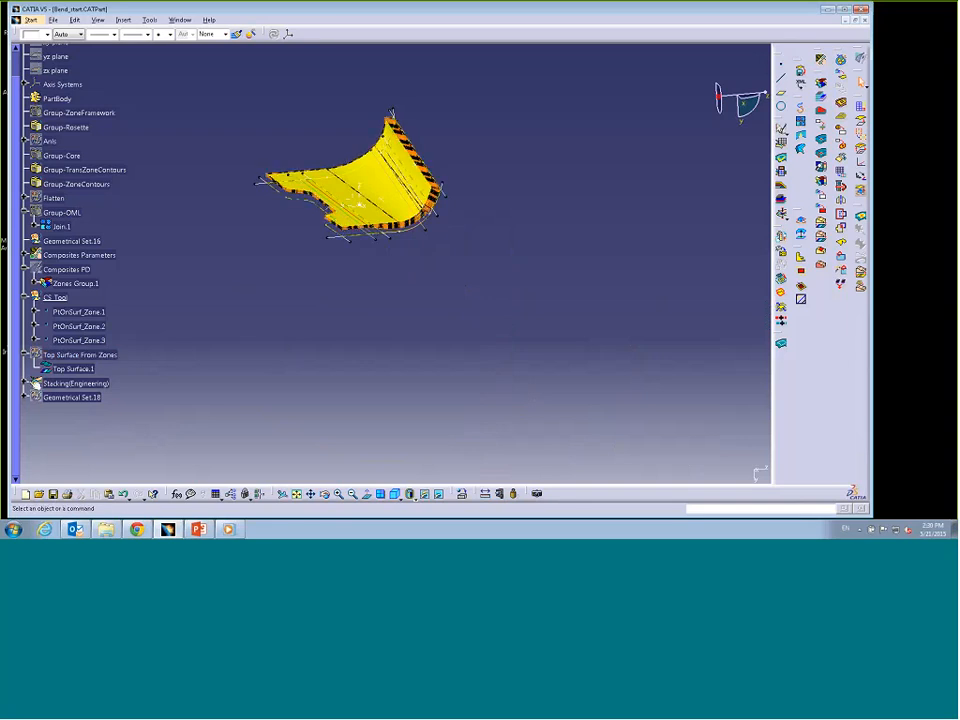
left_click(77, 386)
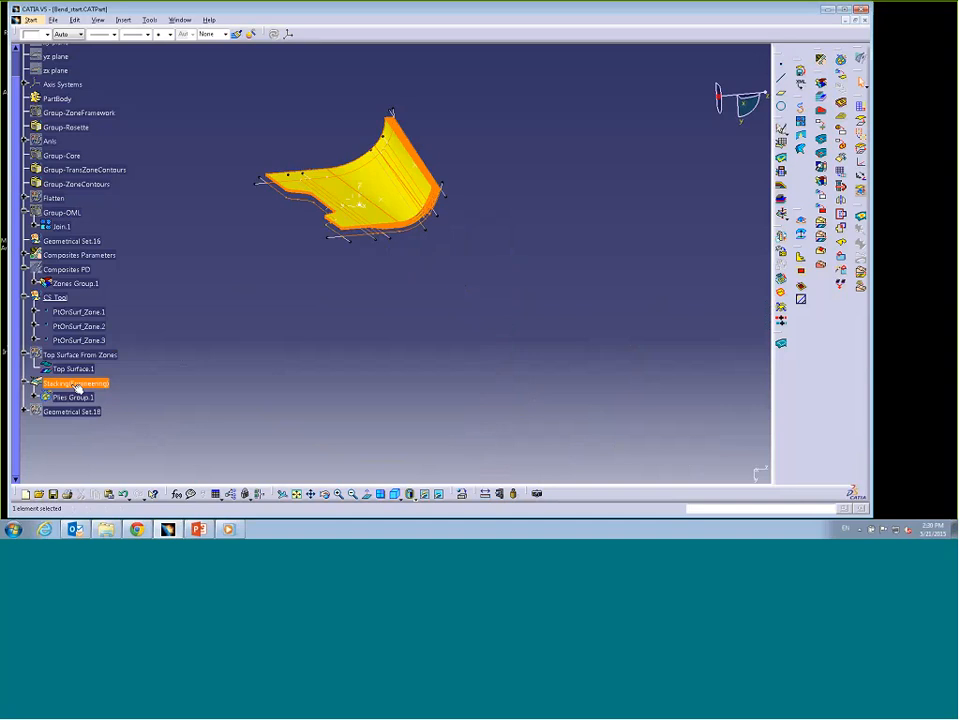
right_click(77, 386)
mouse_move(110, 377)
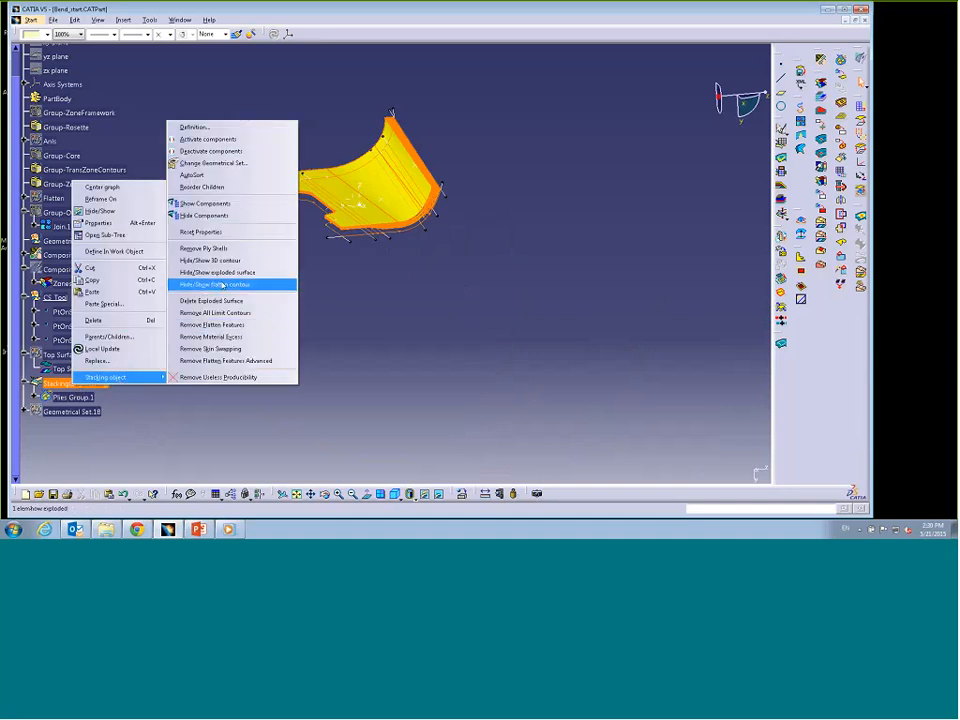
left_click(224, 301)
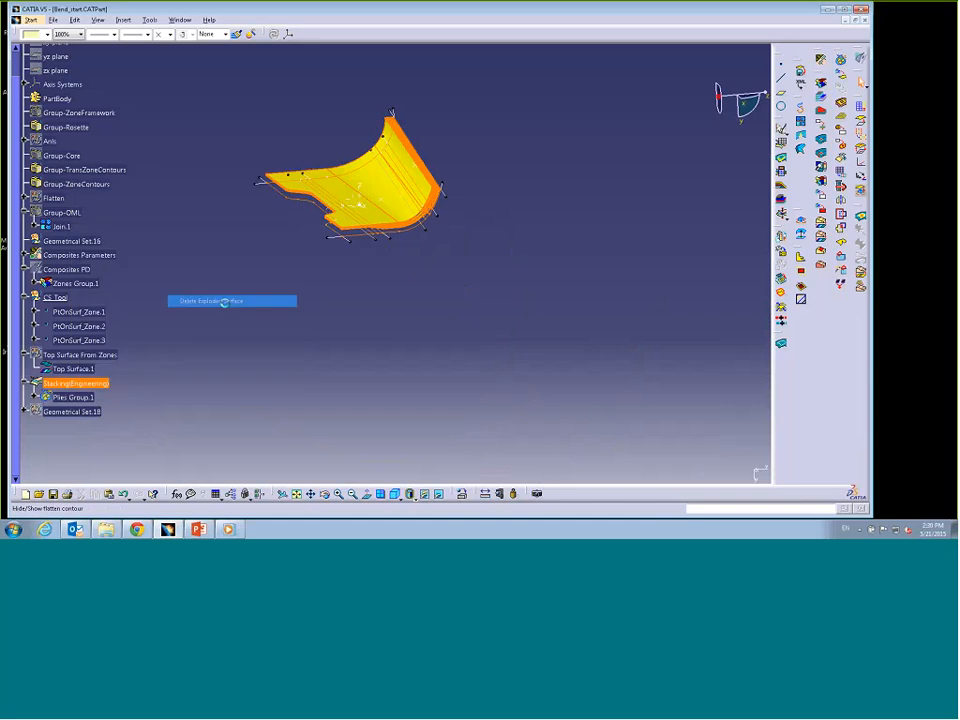
Step: Show the Composites PD and Group-OML sets again
right_click(64, 269)
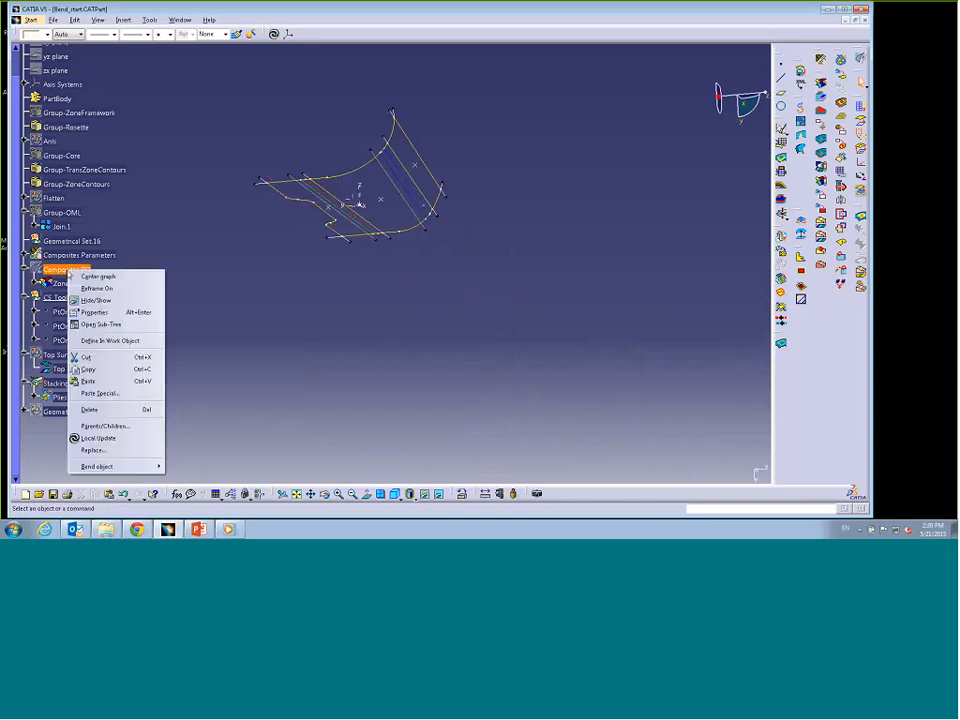
left_click(95, 300)
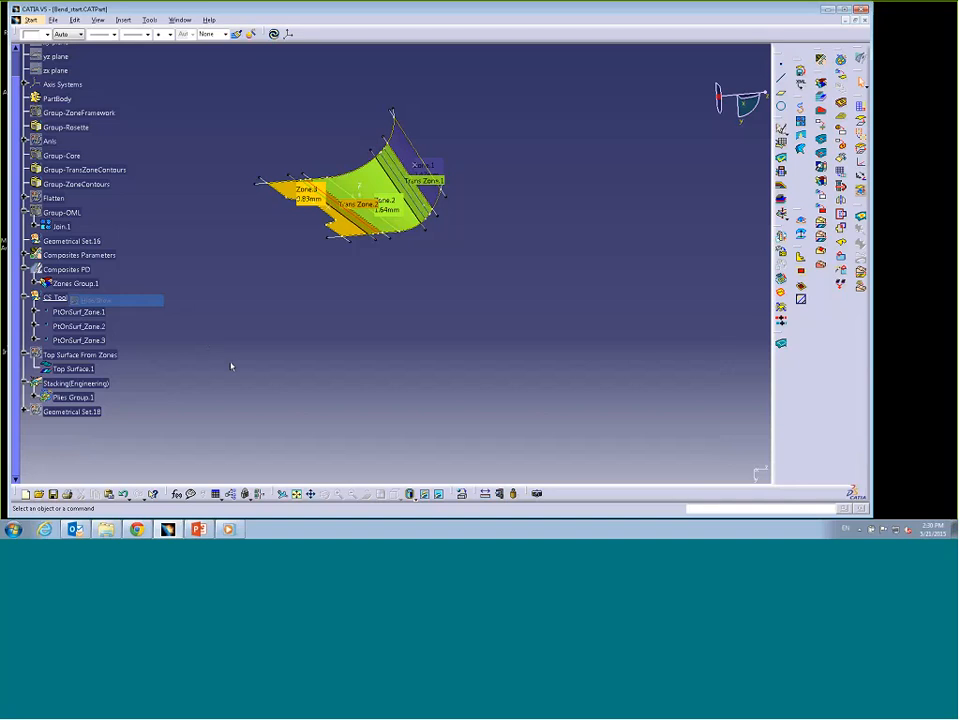
right_click(85, 355)
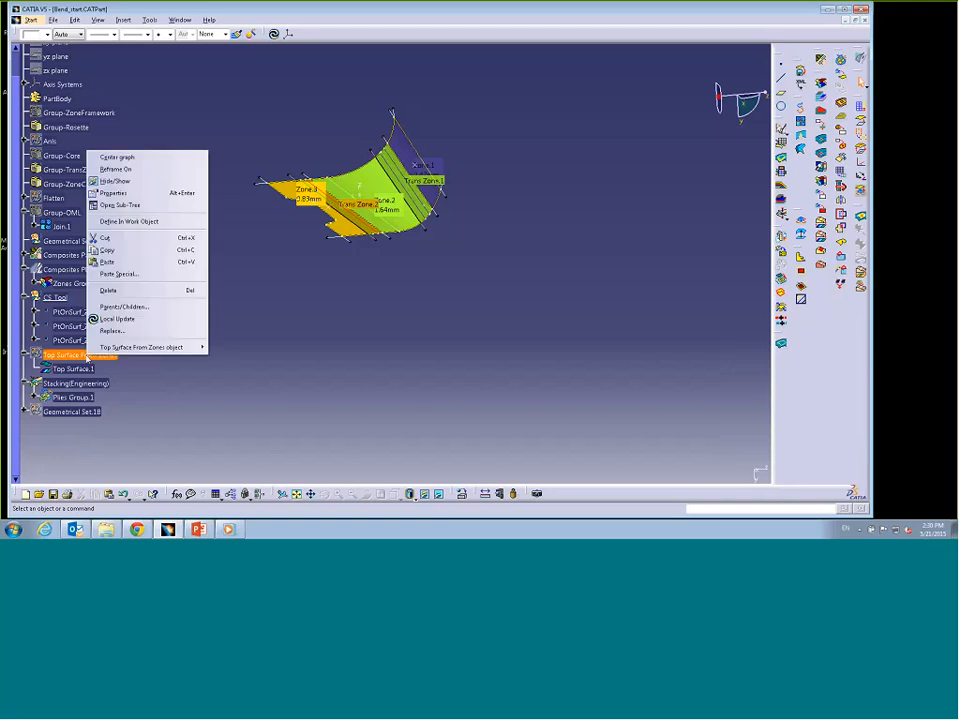
left_click(233, 384)
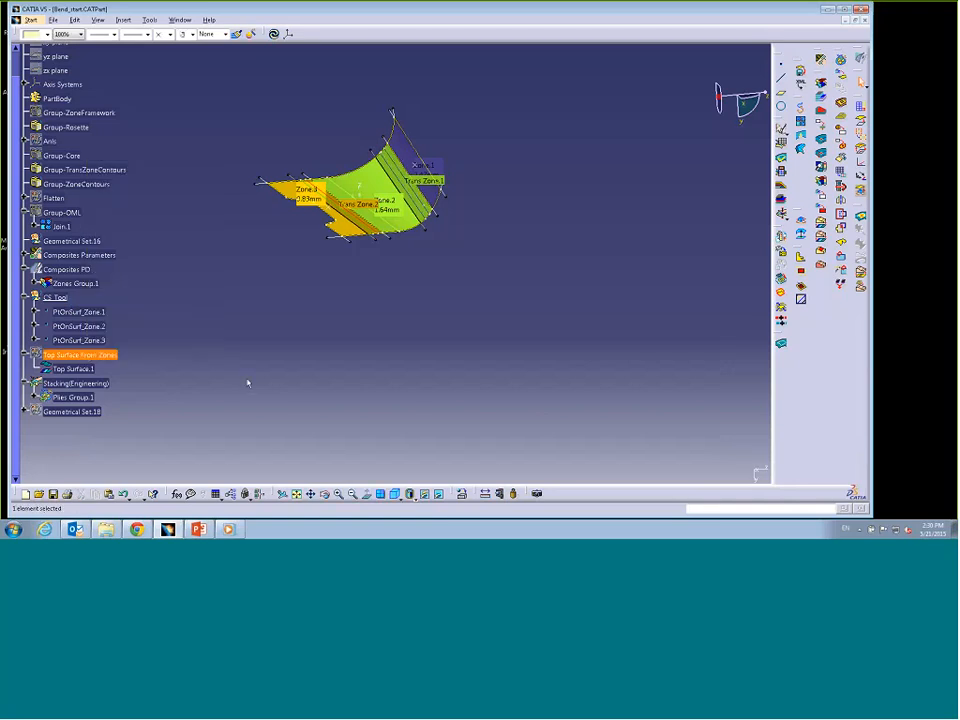
right_click(60, 212)
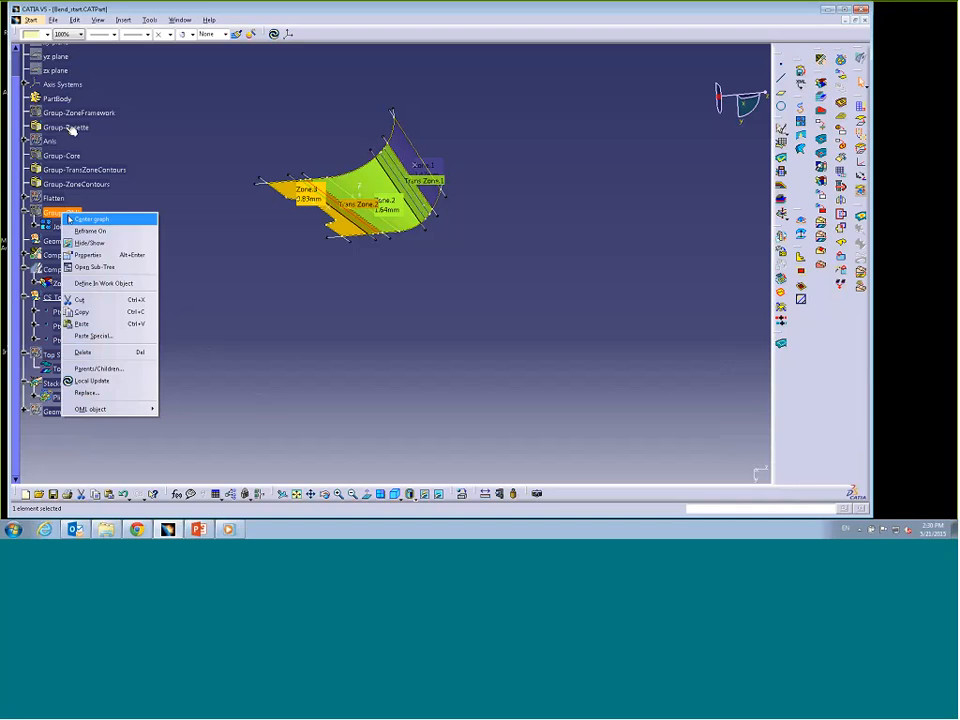
left_click(89, 242)
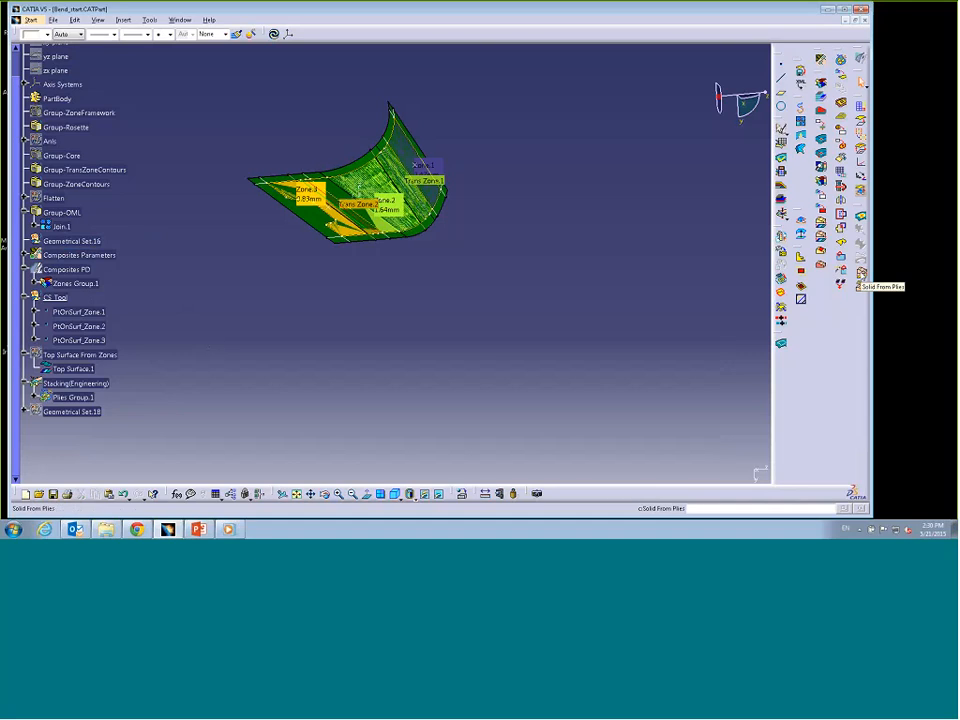
Step: Create an exact solid from the complete stacking, including non-structural plies, and inspect its stepped edge at the transition zone
left_click(859, 274)
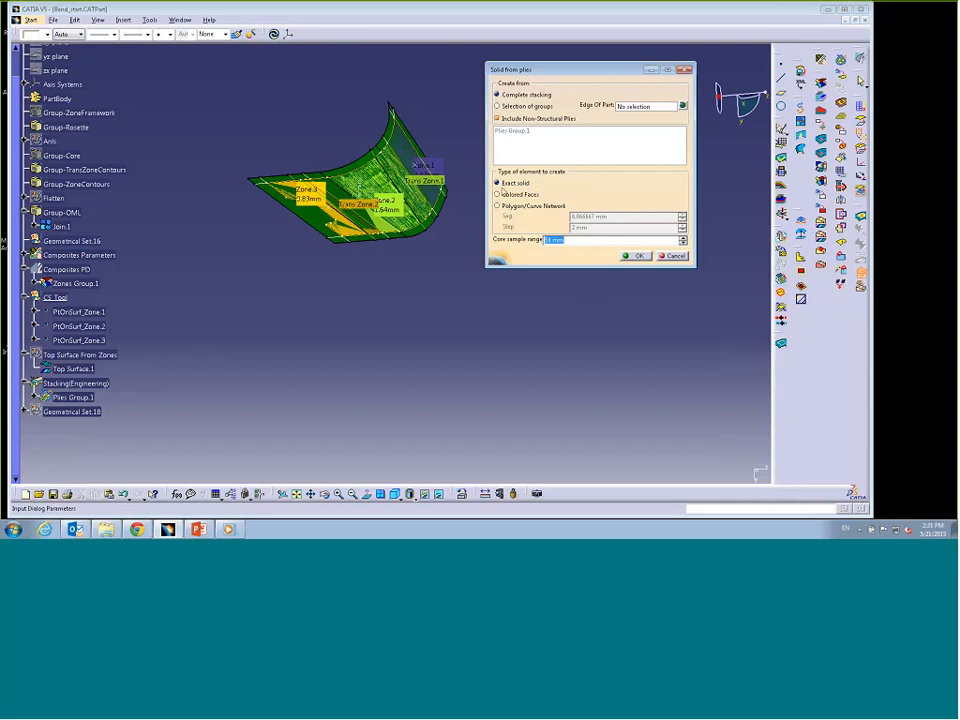
left_click(636, 256)
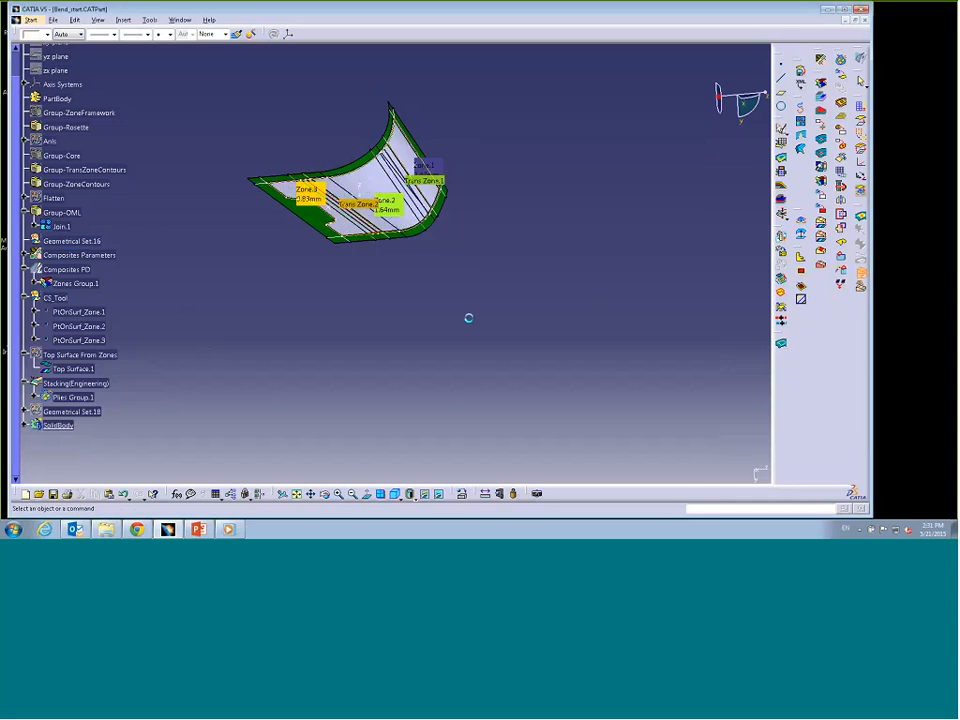
middle_click_drag(413, 335, 543, 316, "ctrl")
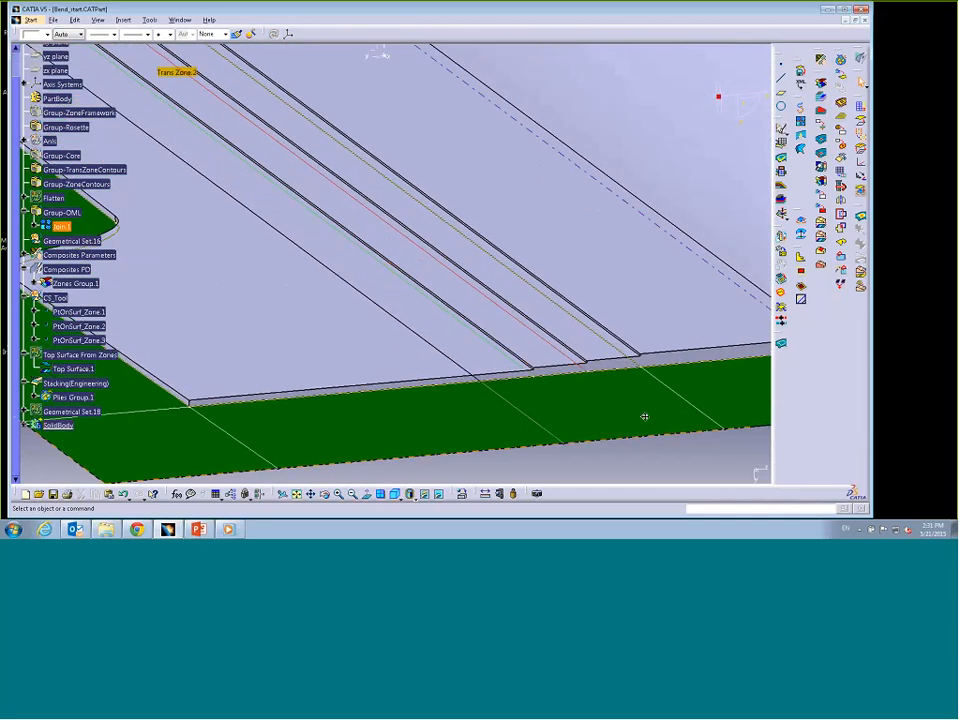
middle_click_drag(586, 371, 472, 267)
middle_click_drag(596, 408, 602, 378, "ctrl")
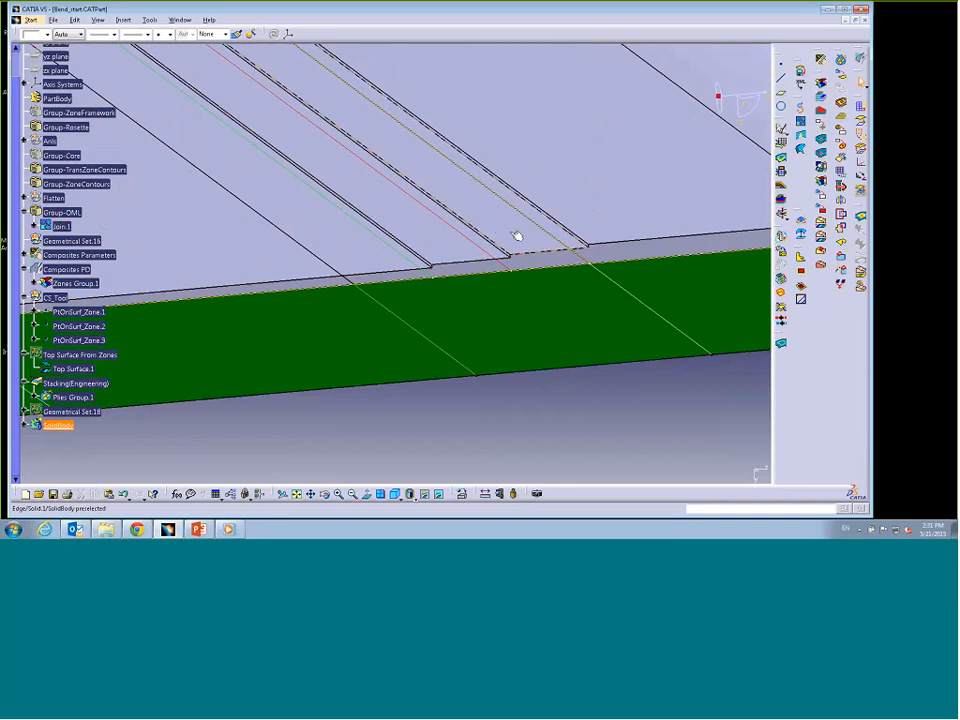
middle_click_drag(531, 231, 522, 338)
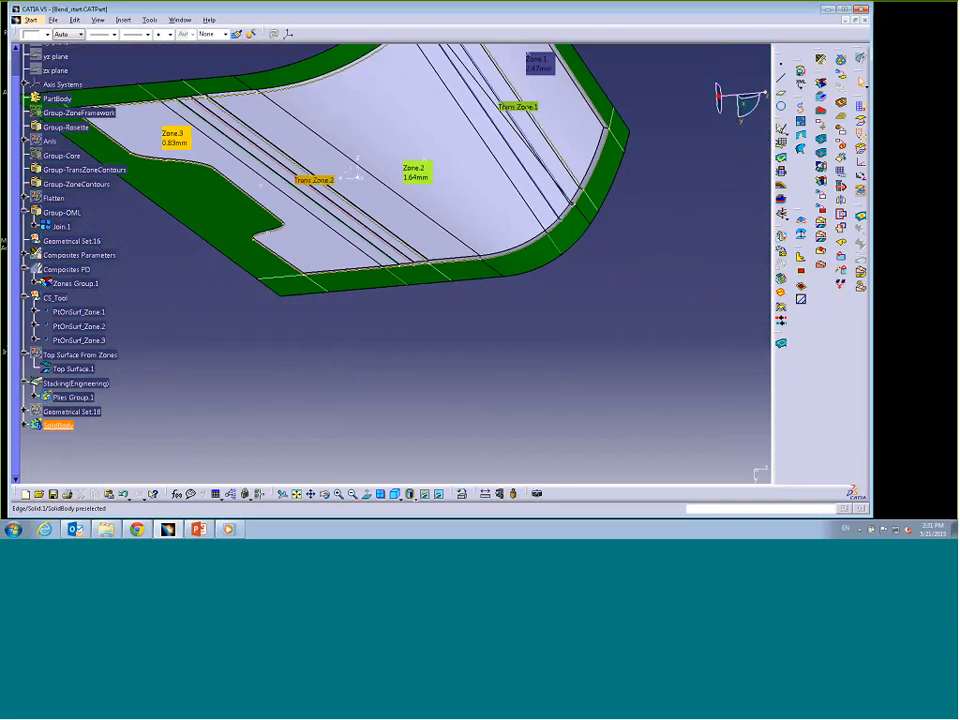
Step: Hide the SolidBody generated from the plies
right_click(58, 425)
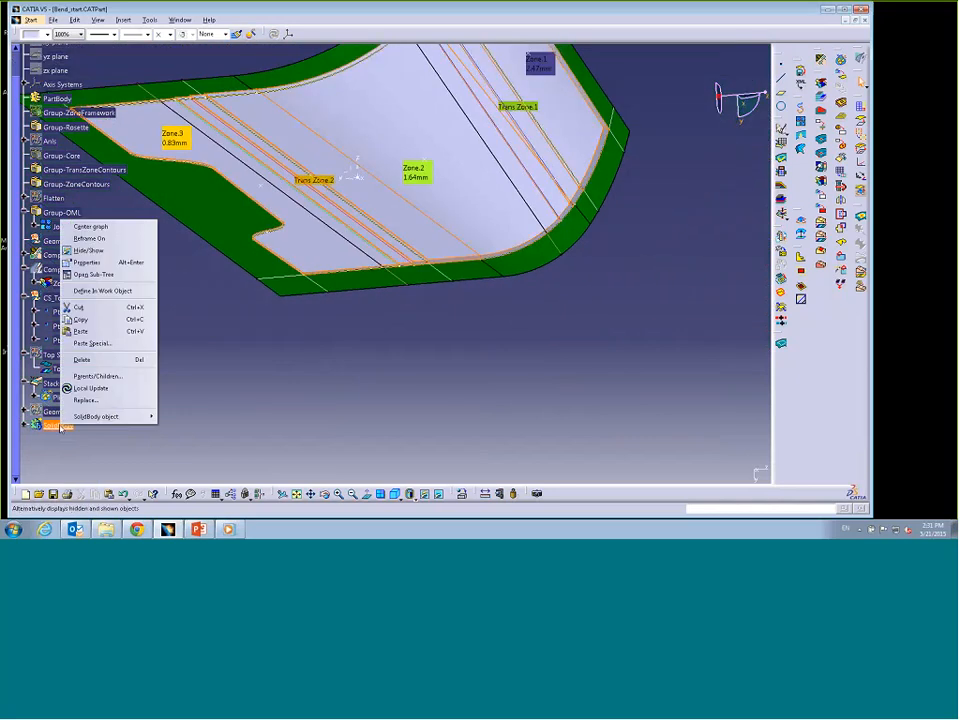
left_click(88, 250)
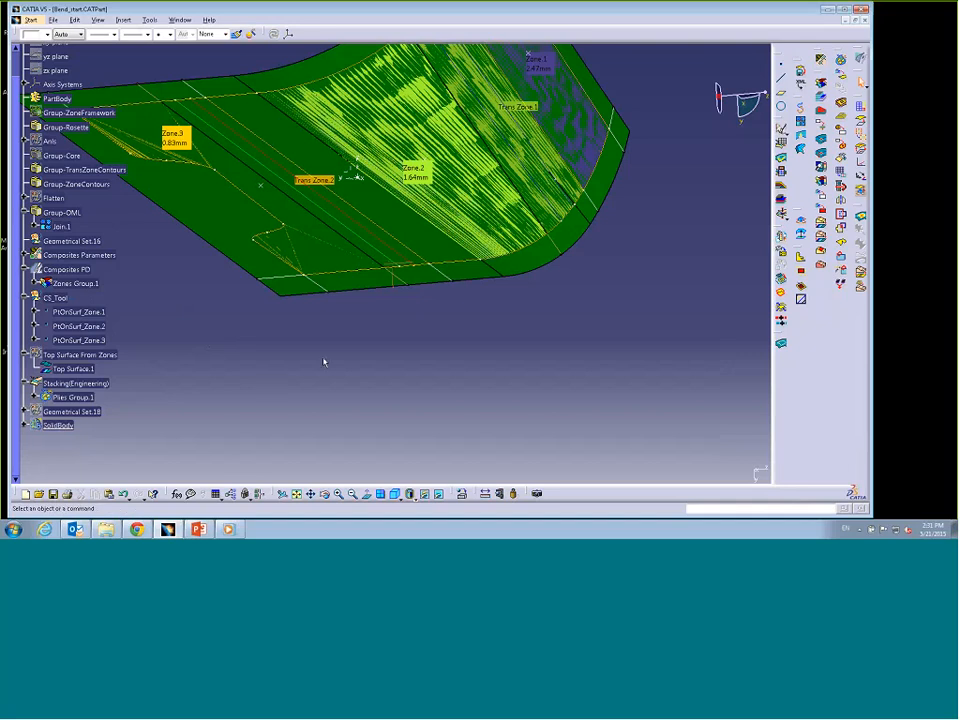
middle_click_drag(324, 362, 324, 403, "ctrl")
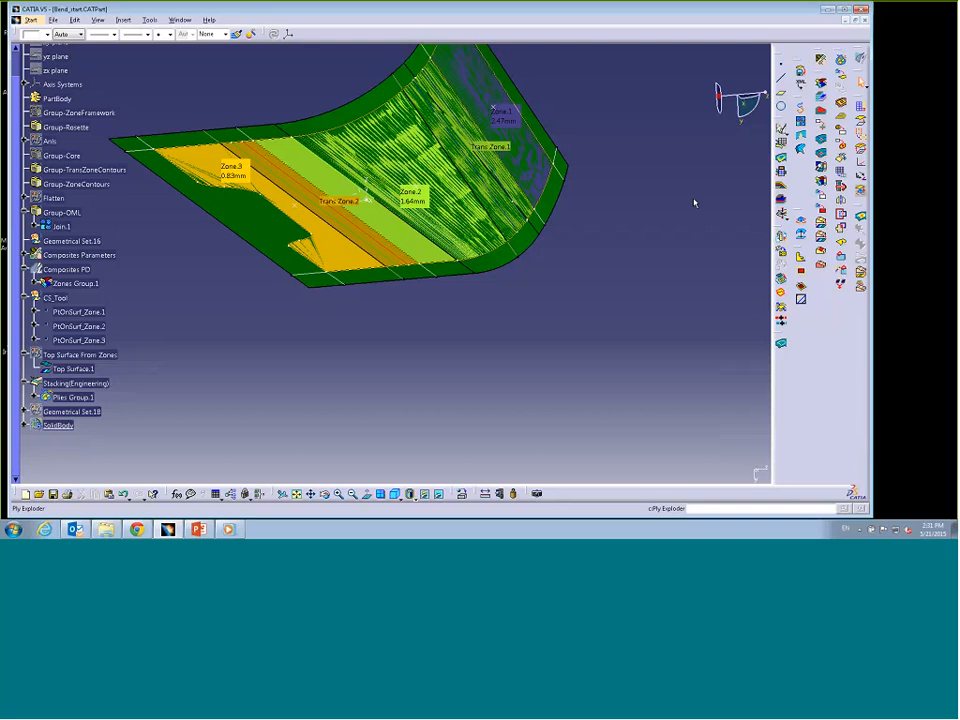
Step: Create a ply section of Plies Group.1 on a new plane offset 3 mm from the reference axis system's YZ plane
left_click(781, 186)
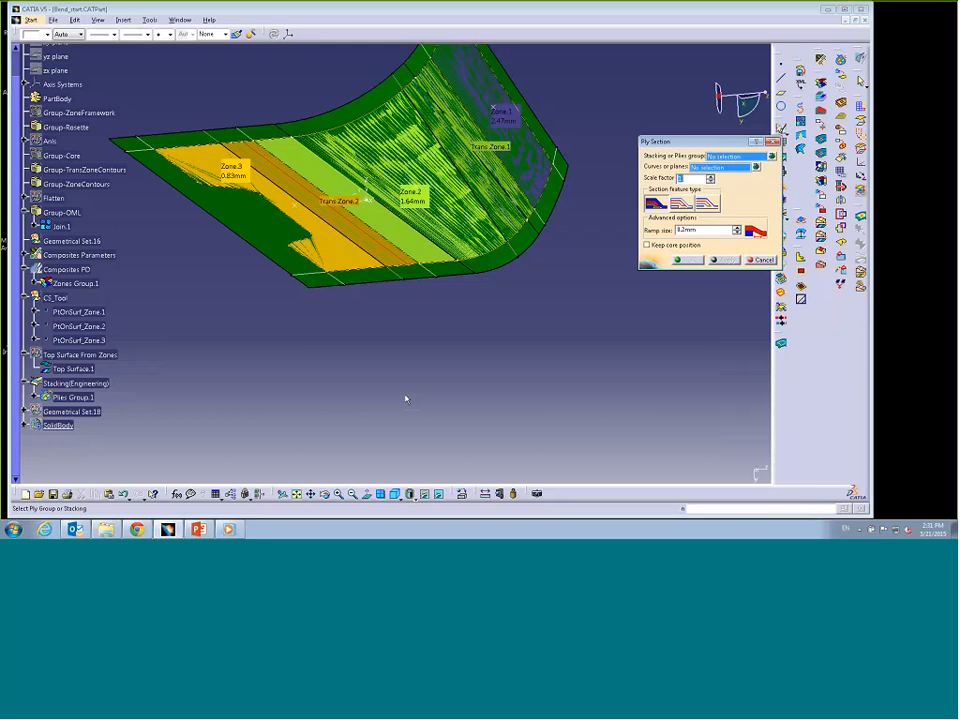
left_click(86, 397)
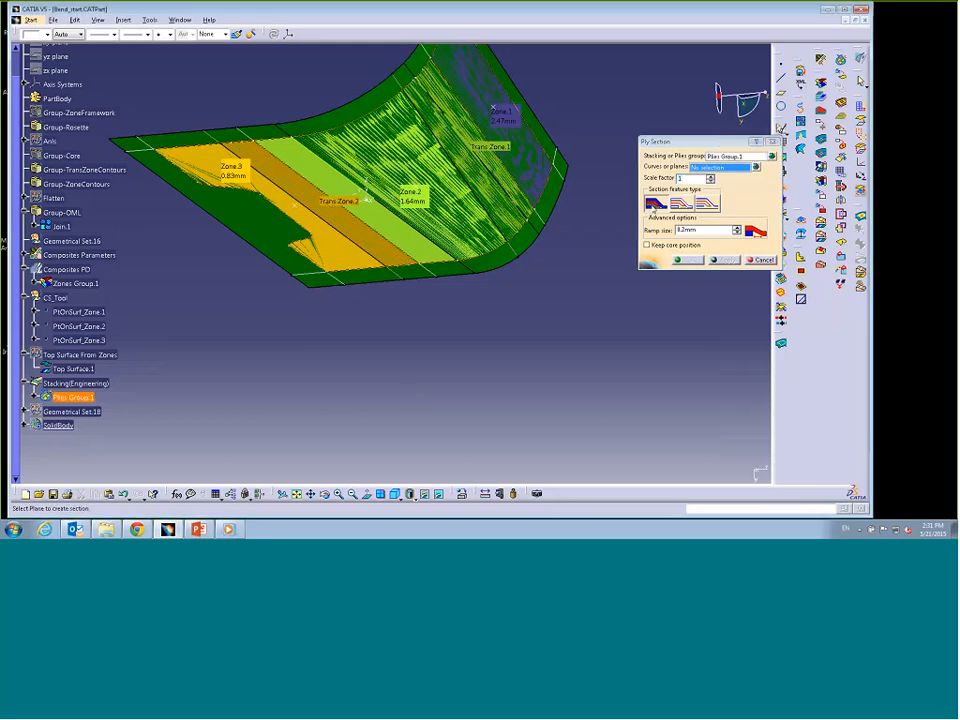
right_click(694, 168)
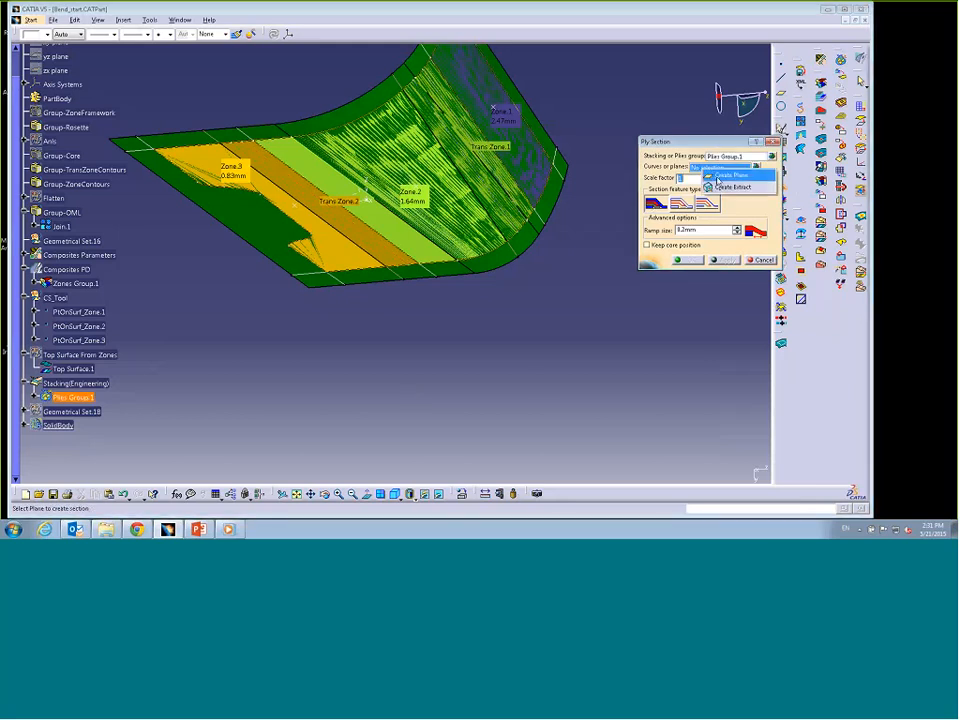
left_click(725, 177)
middle_click_drag(478, 302, 347, 195)
left_click(598, 270)
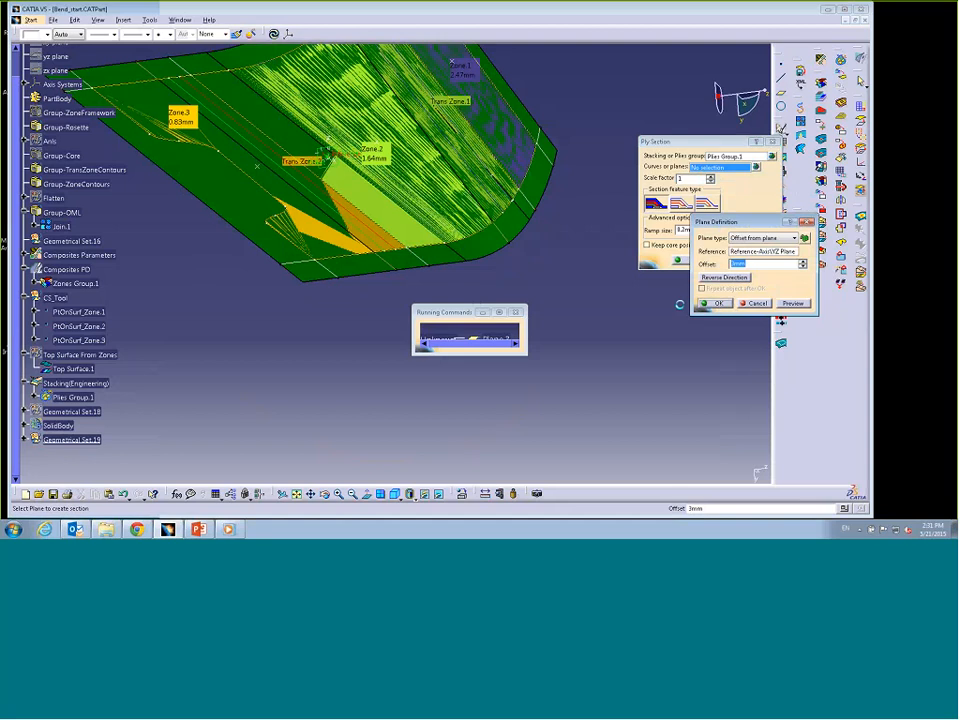
left_click(718, 304)
left_click(727, 260)
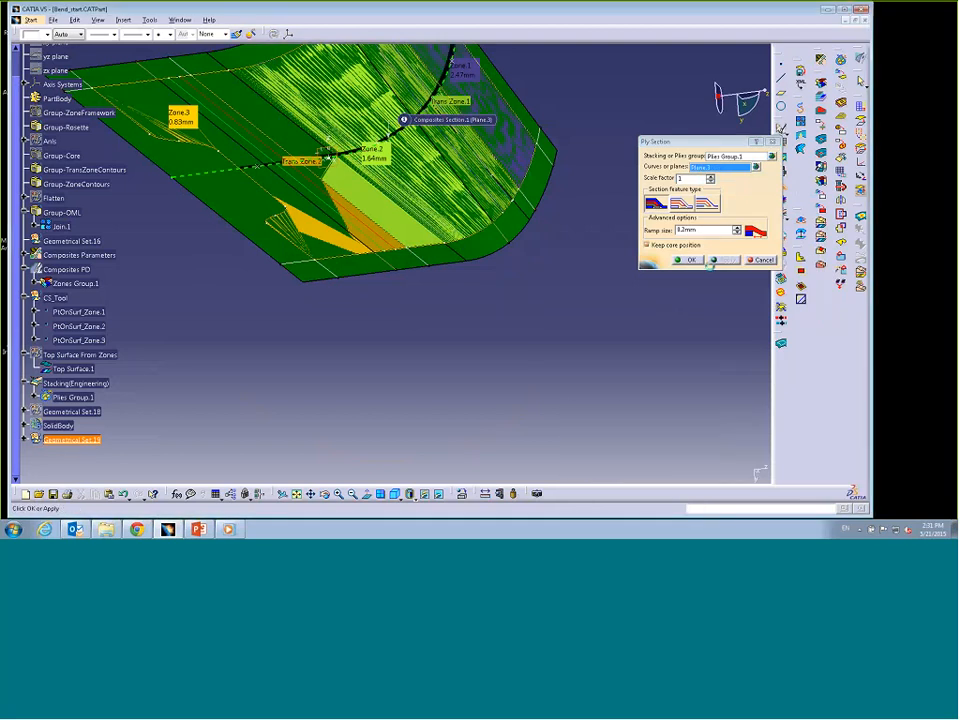
left_click(687, 260)
Step: Inspect the ply drop-offs along the section at Trans Zone.2 and undo the ply section with its plane
middle_click_drag(516, 327, 482, 349)
mouse_move(407, 337)
middle_mouse_down()
mouse_move(609, 364)
mouse_move(623, 296)
mouse_move(679, 302)
mouse_move(540, 315)
mouse_move(590, 347)
mouse_move(587, 326)
mouse_move(551, 341)
middle_mouse_up()
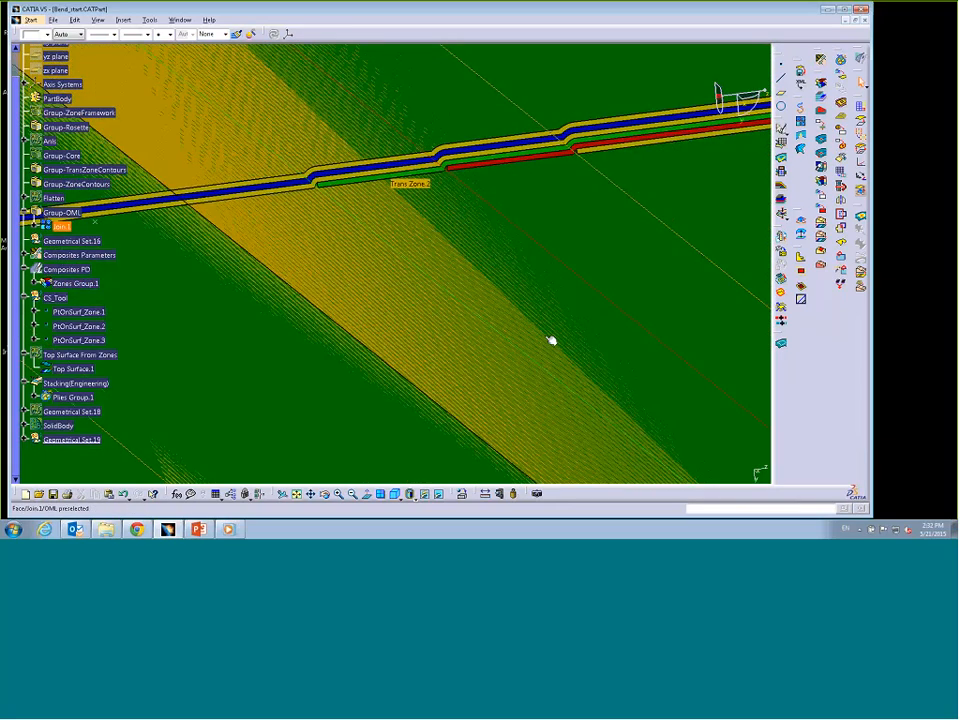
left_click(536, 204)
middle_click_drag(583, 172, 300, 315)
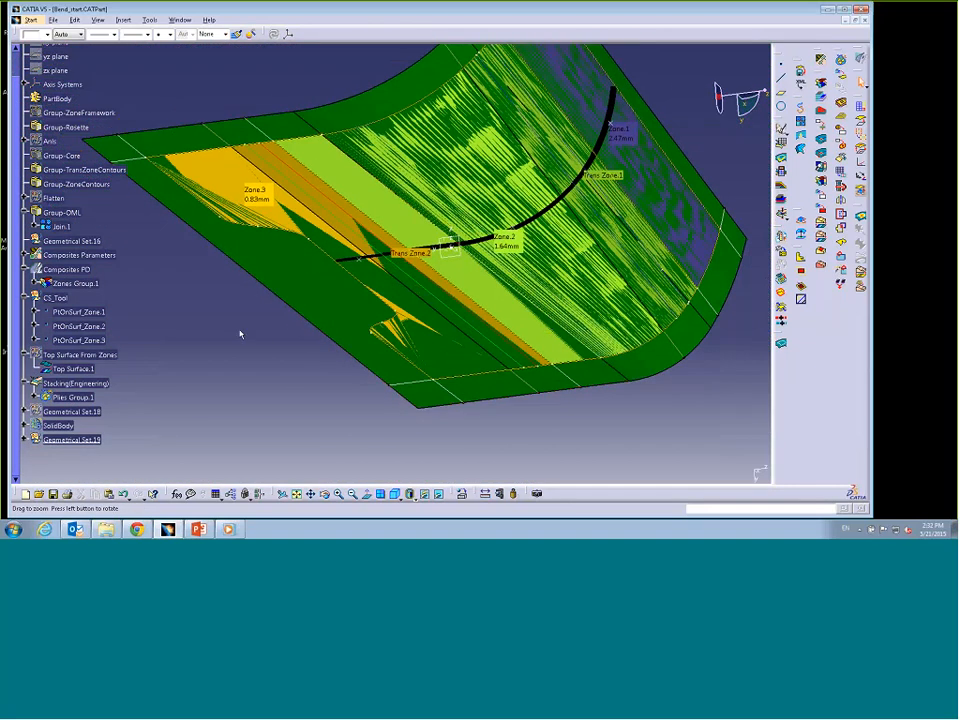
mouse_move(240, 334)
middle_mouse_down()
mouse_move(225, 326)
mouse_move(232, 312)
middle_mouse_up()
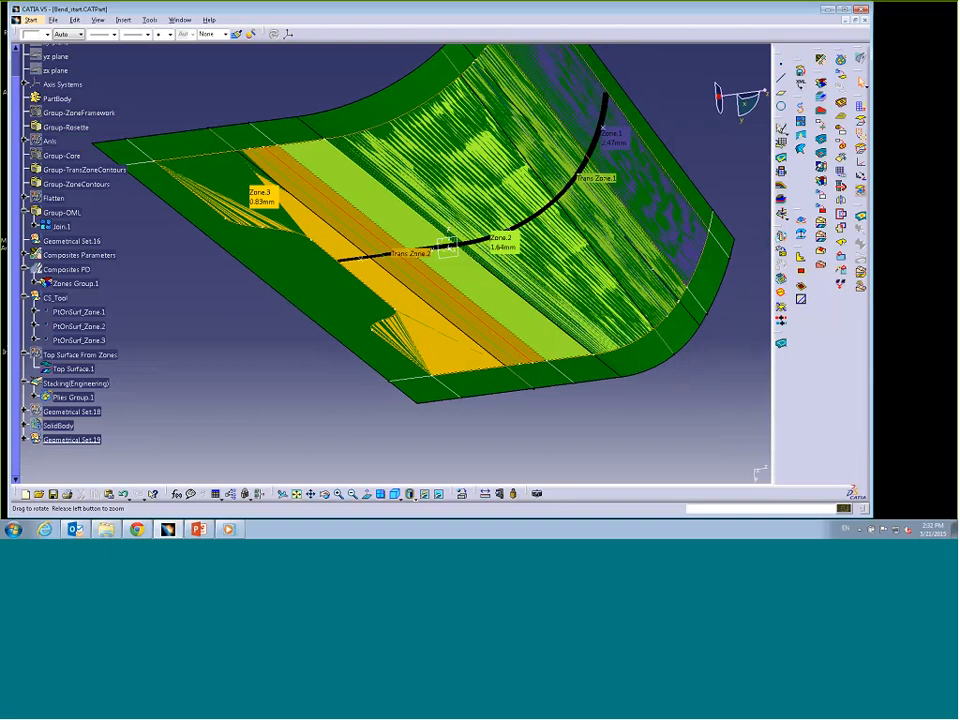
left_click(123, 494)
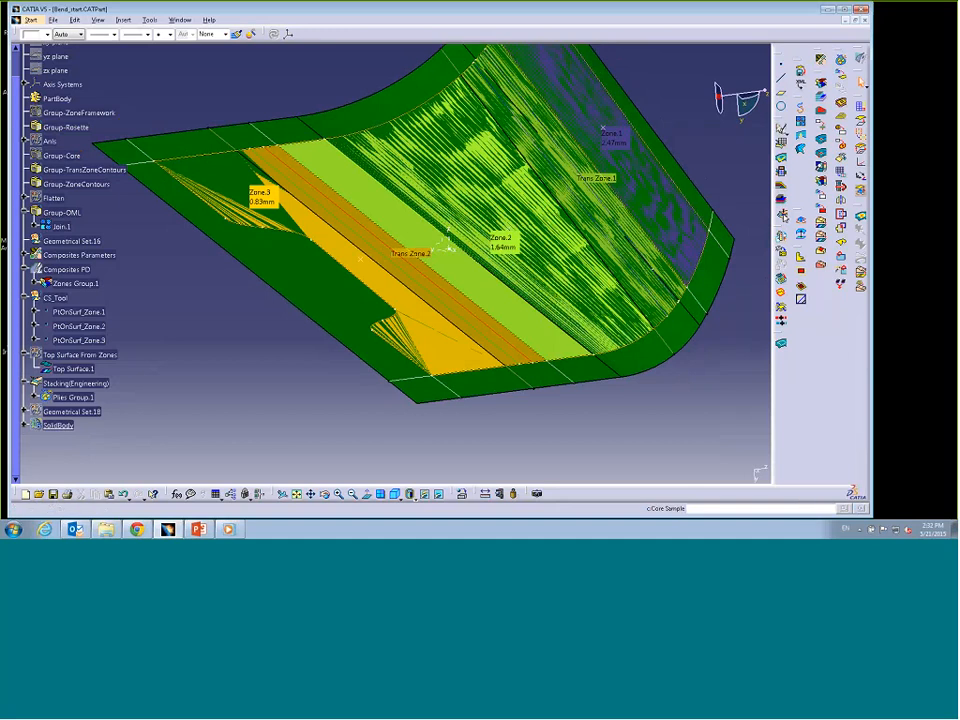
Step: Take a core sample at PtOnSurf_Zone.1 and read the ply sequence, materials and directions through the stacking
left_click(782, 215)
middle_click_drag(399, 231, 181, 267)
middle_click_drag(309, 285, 331, 286)
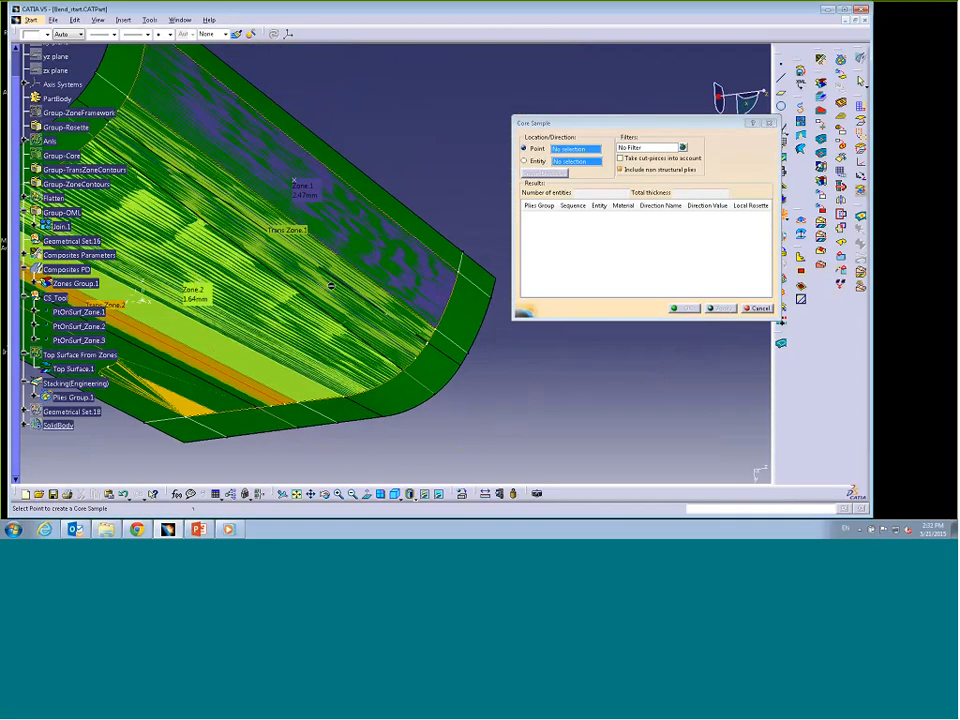
left_click(294, 179)
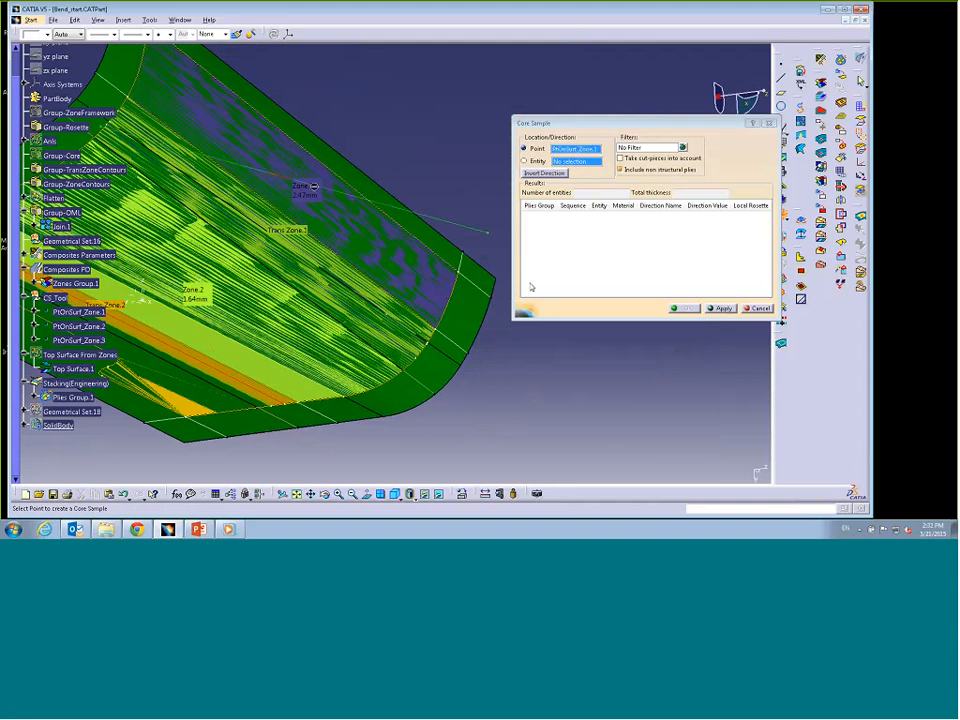
left_click(722, 308)
left_click_drag(511, 319, 398, 457)
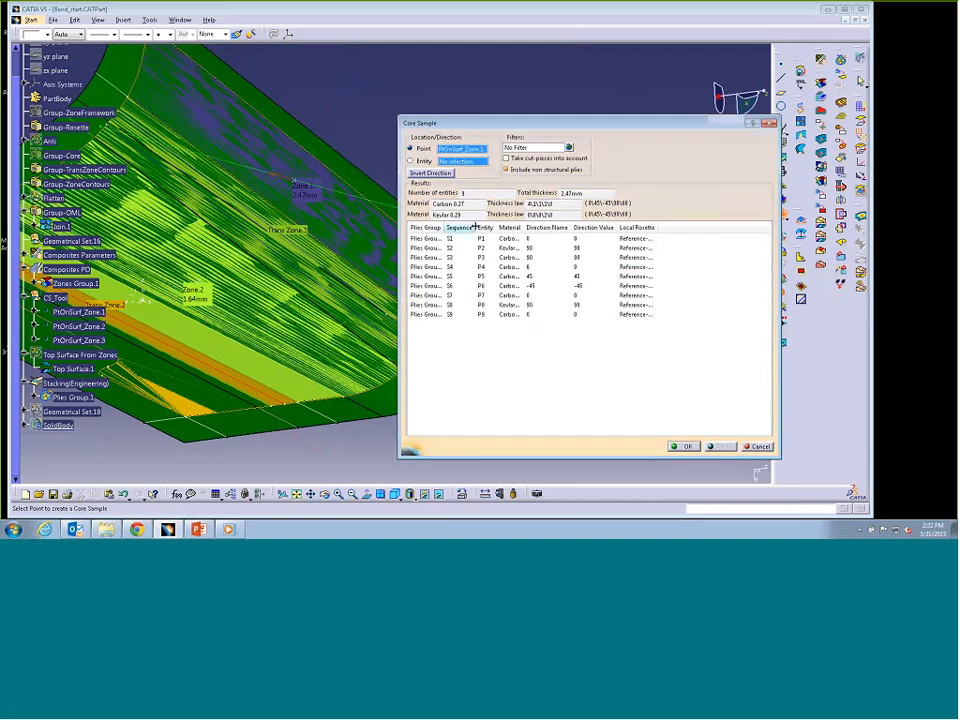
left_click_drag(474, 227, 584, 227)
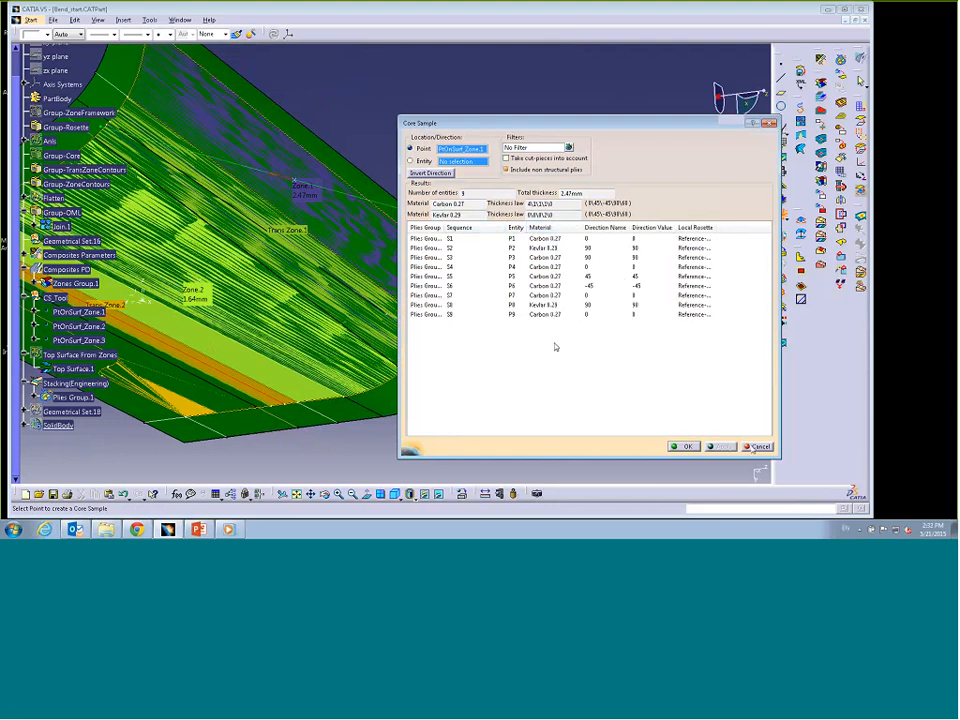
left_click(753, 447)
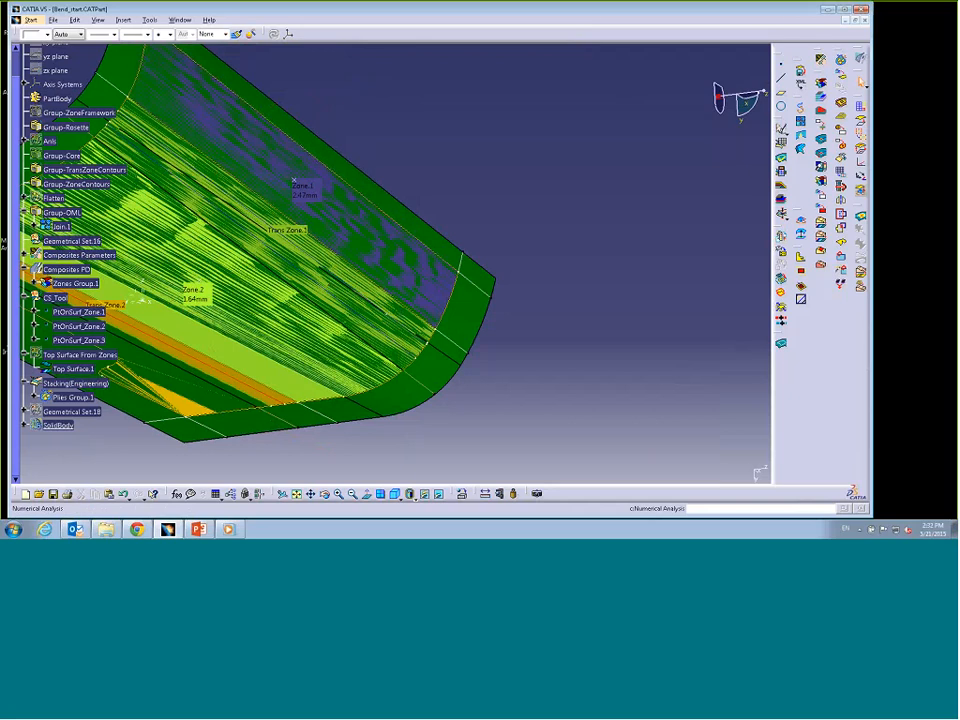
Step: Run a numerical analysis of Plies Group.1 and compare the results for Kevlar 0.29 and for all materials
left_click(781, 171)
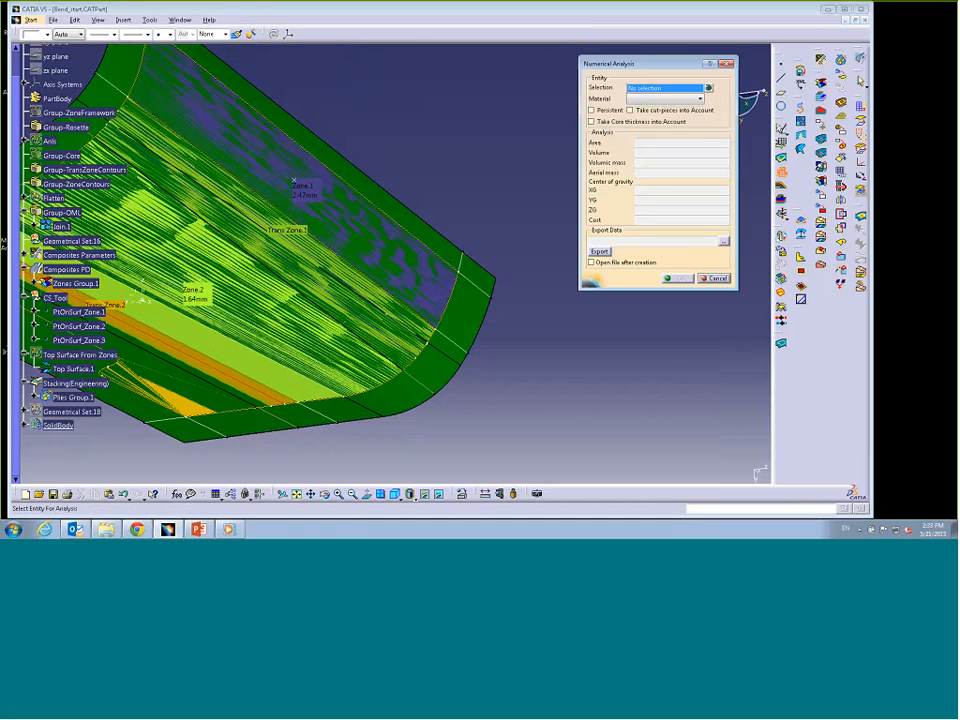
middle_click_drag(424, 110, 424, 212)
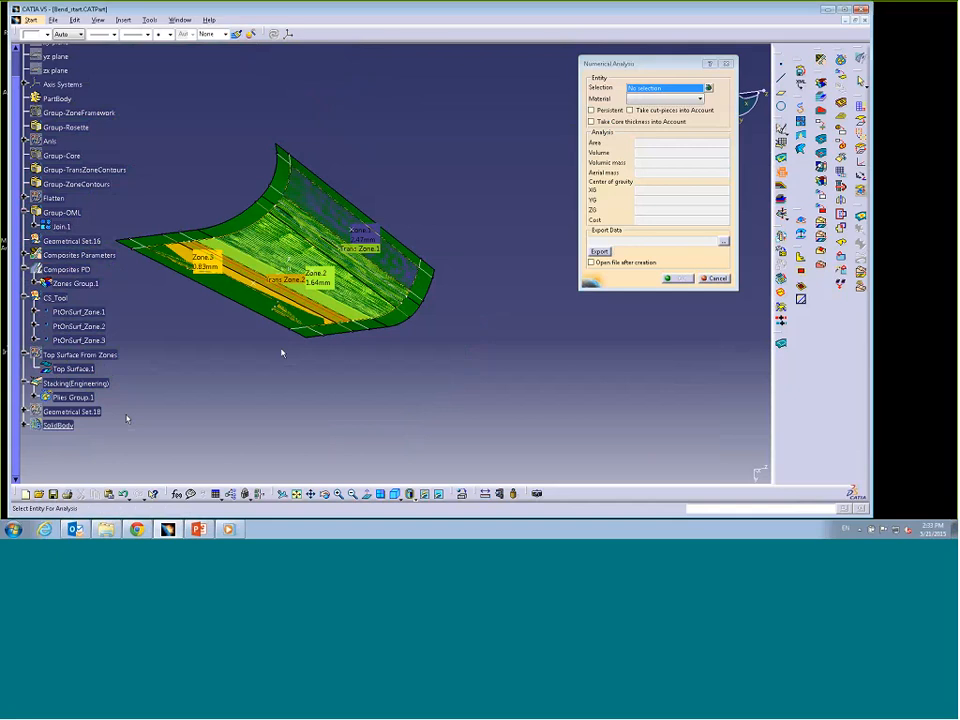
left_click(72, 397)
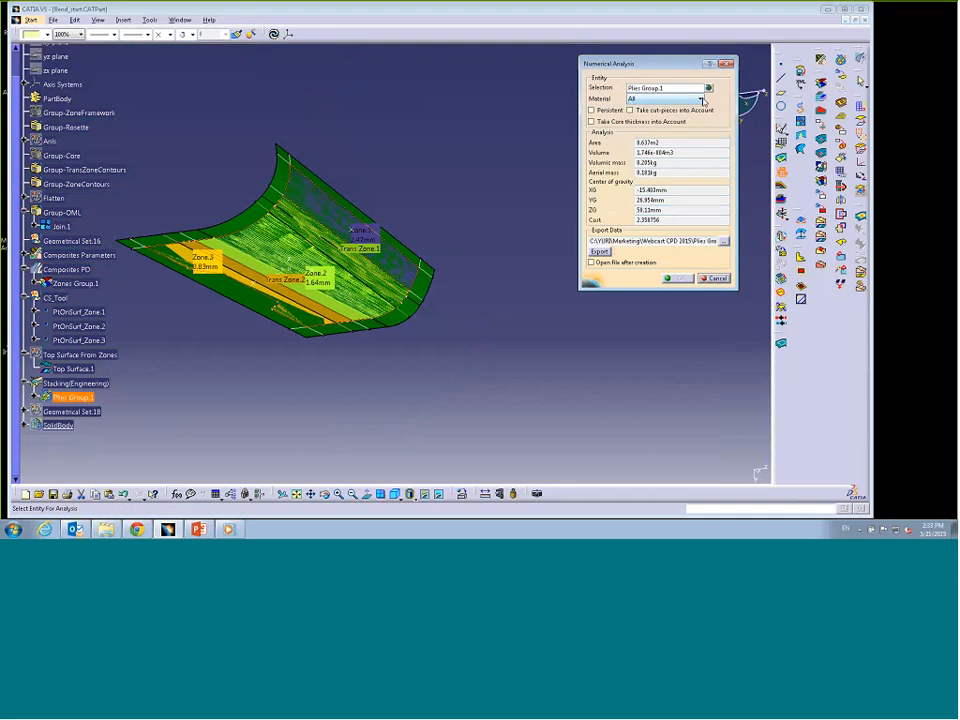
left_click(702, 100)
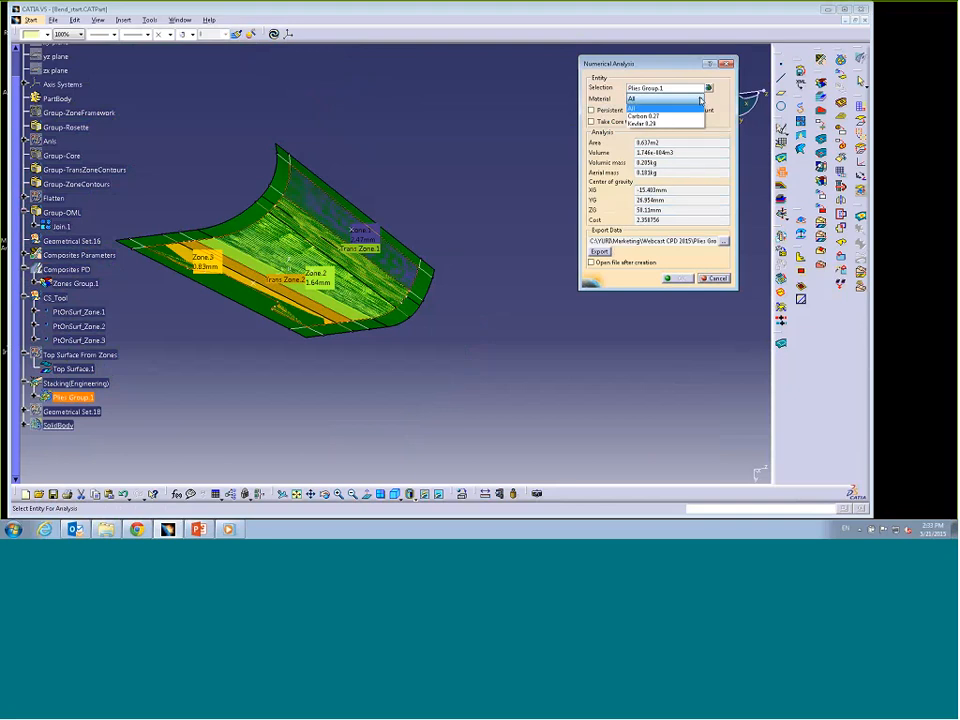
left_click(655, 124)
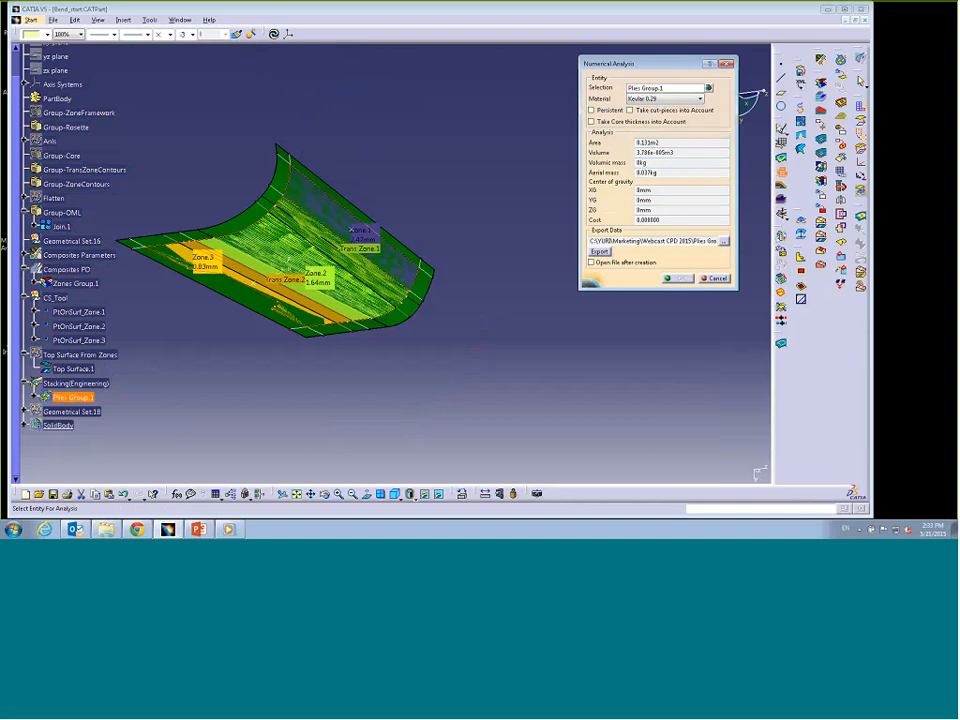
left_click(700, 99)
left_click(658, 109)
left_click(714, 279)
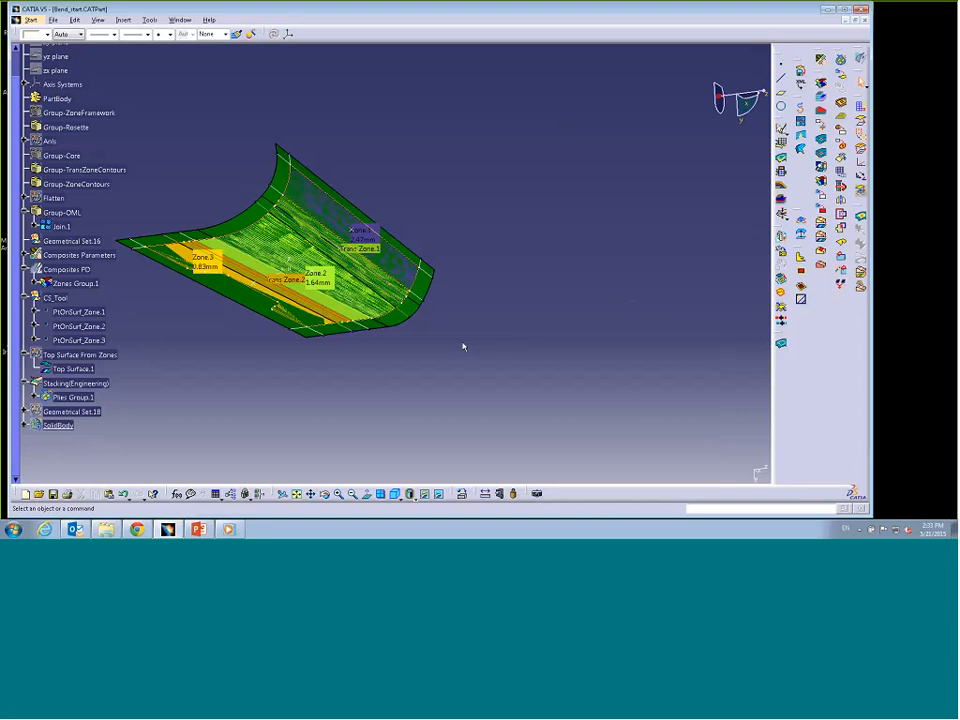
Step: Hide the Stacking(Engineering) set and show the Top Surface From Zones set
middle_click_drag(445, 356, 347, 374)
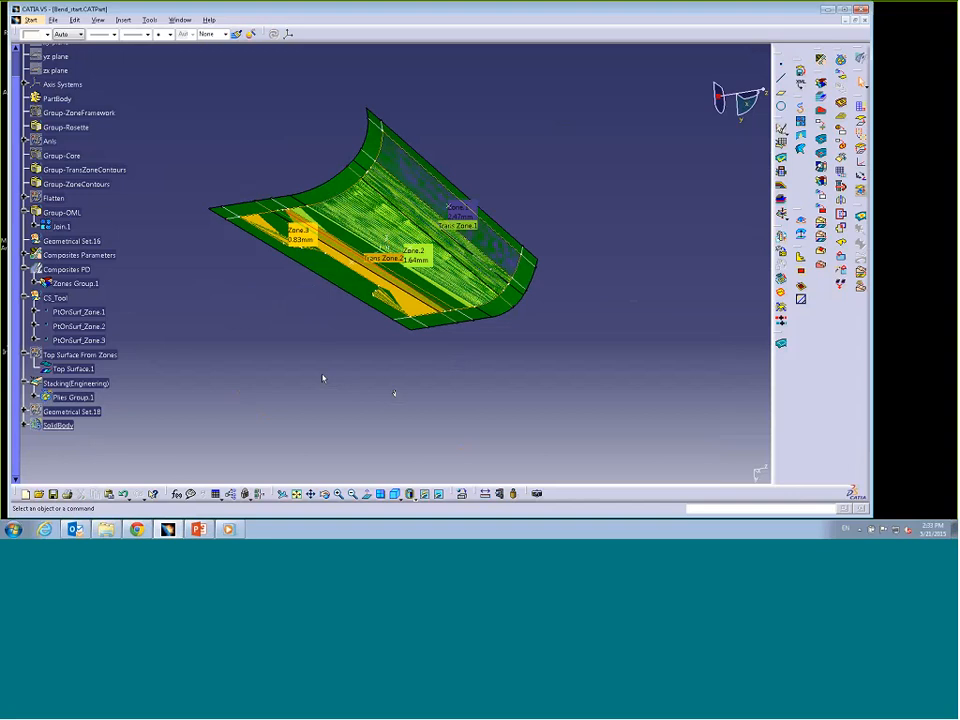
left_click(80, 383)
right_click(88, 383)
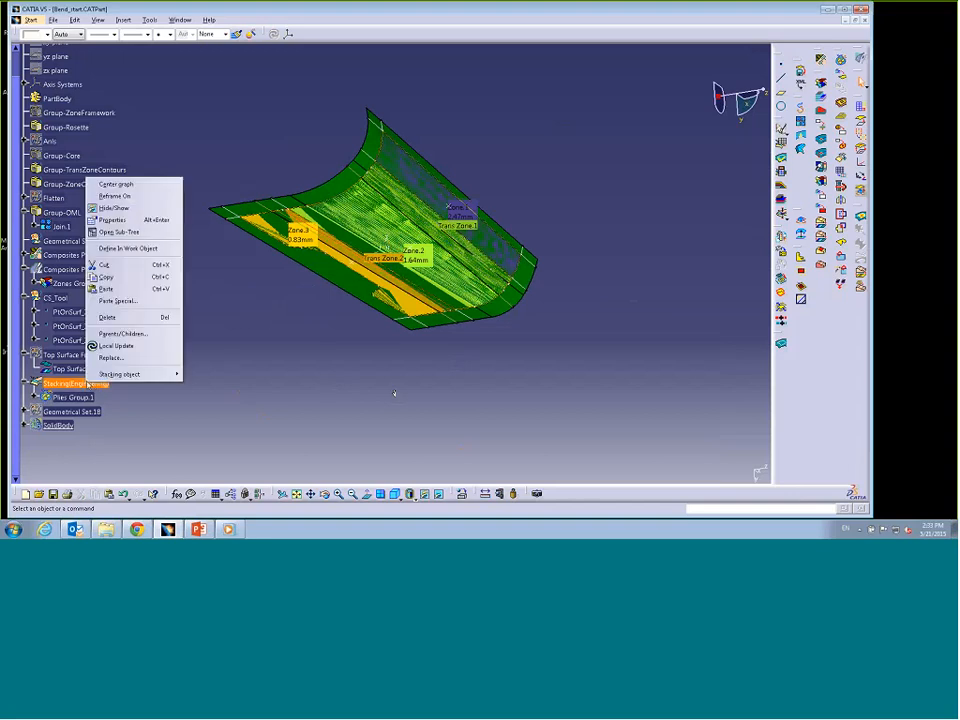
left_click(199, 336)
left_click(85, 355)
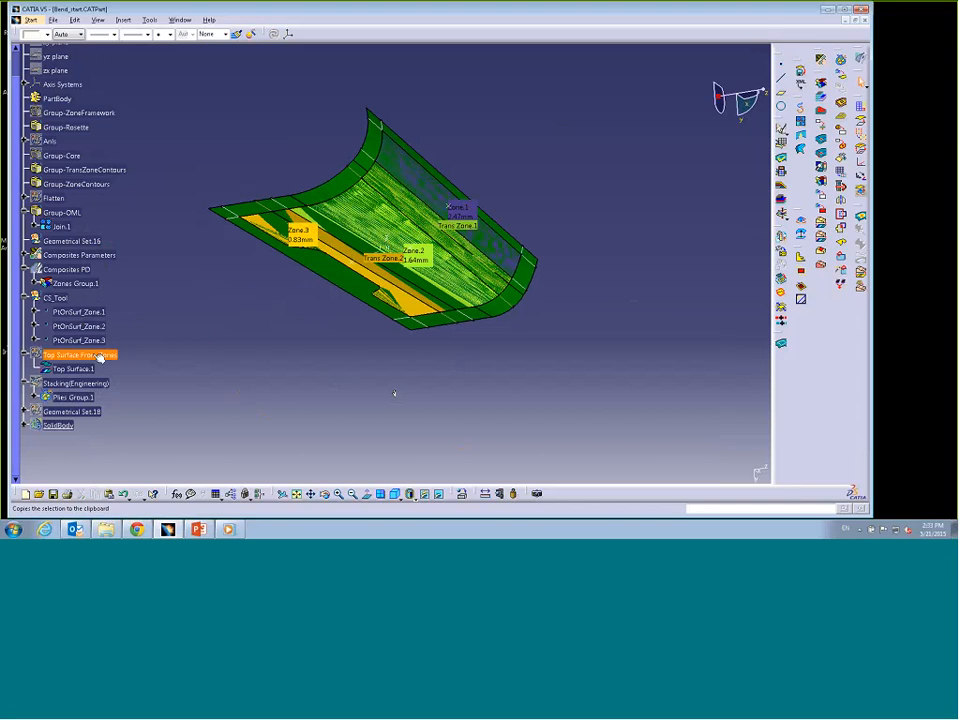
right_click(92, 355)
left_click(122, 180)
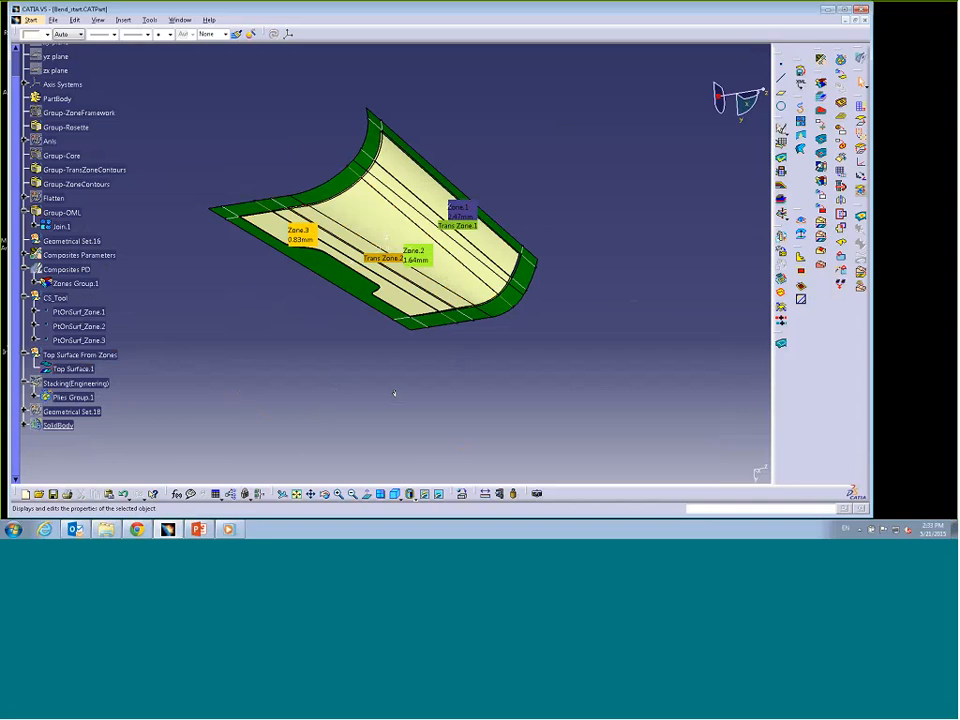
Step: Hide the Composites PD set with its zone labels and show the Group-Core contour
right_click(66, 270)
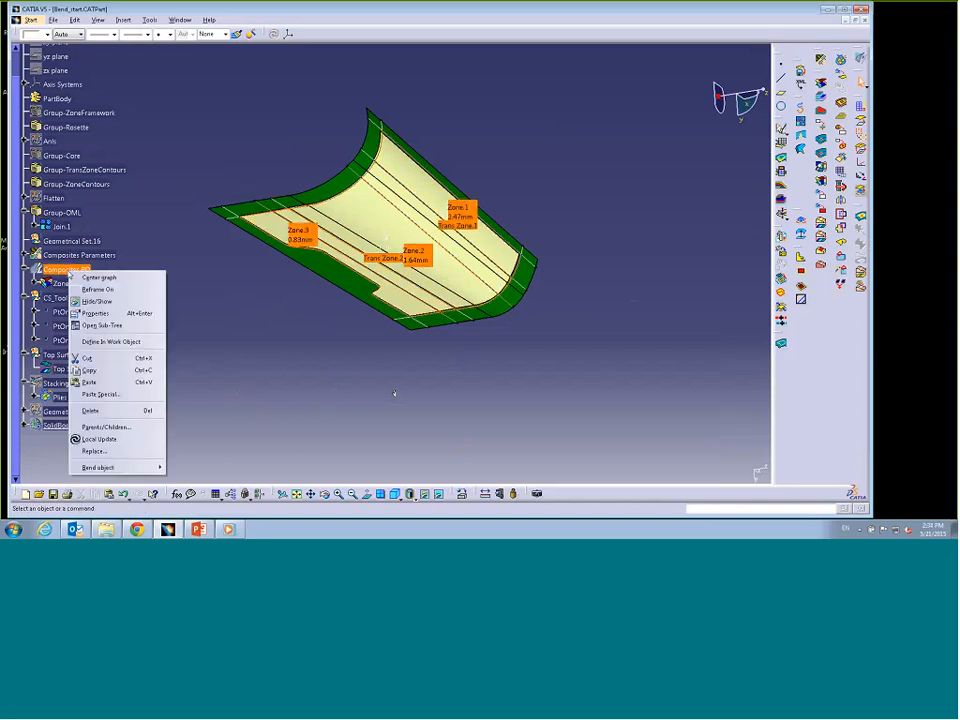
left_click(96, 300)
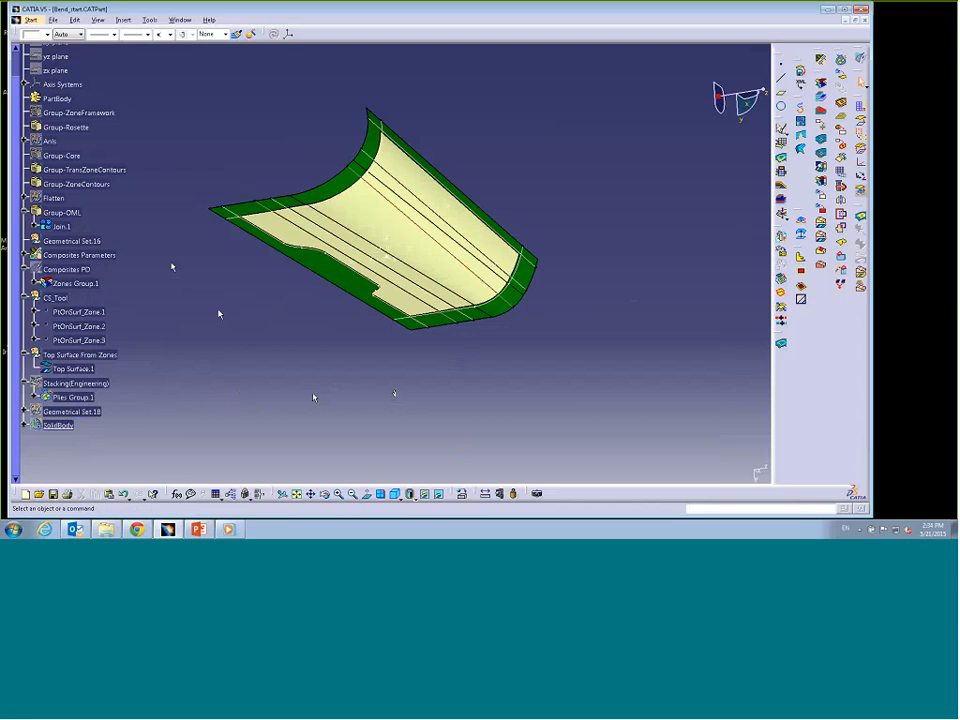
right_click(76, 168)
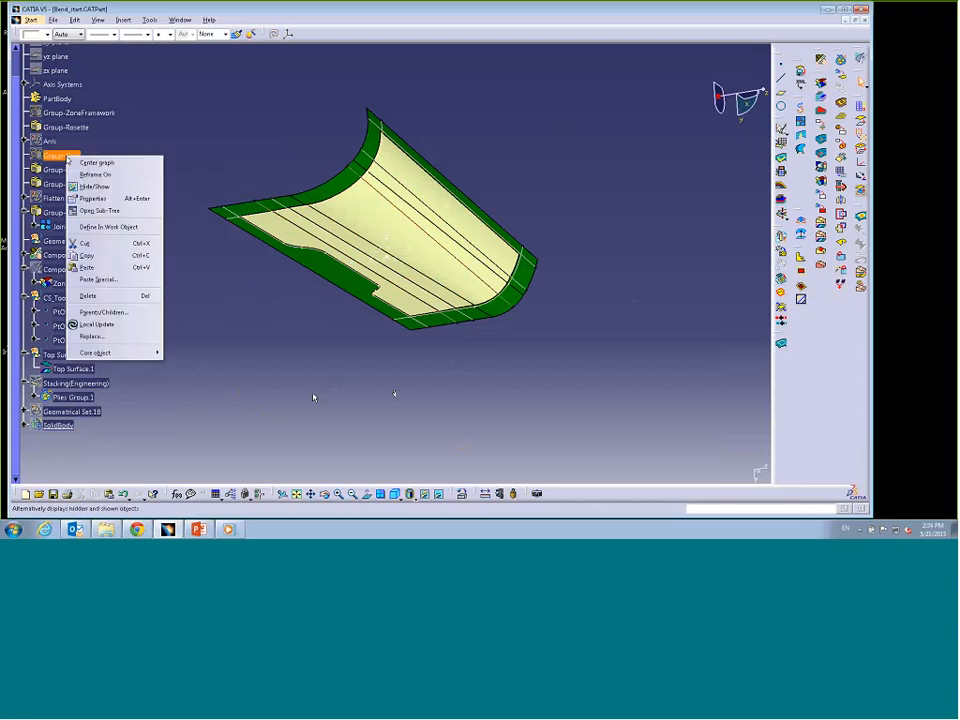
left_click(100, 196)
middle_click_drag(234, 317, 284, 378)
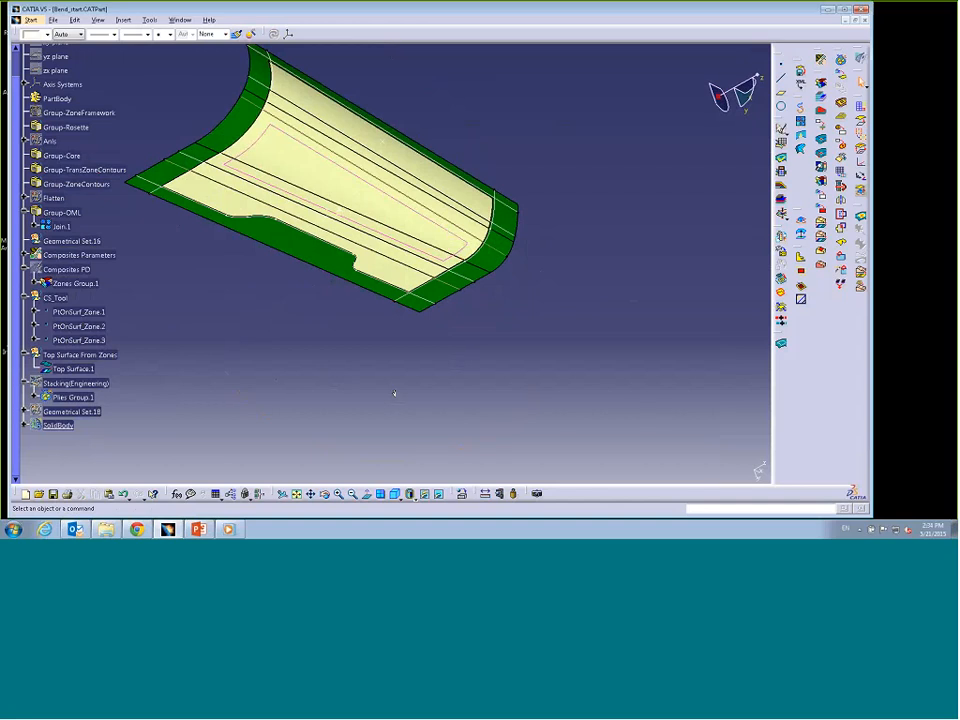
Step: Create a second hand lay-up plies group on Top Surface.1 with Reference-Axis as its rosette
left_click(841, 60)
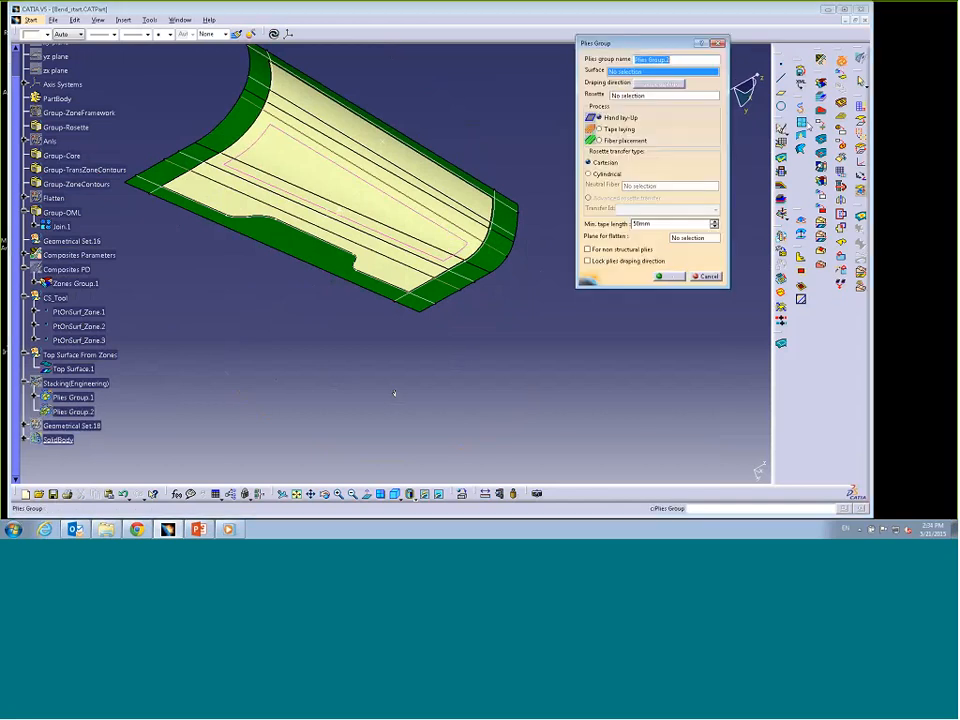
left_click(305, 210)
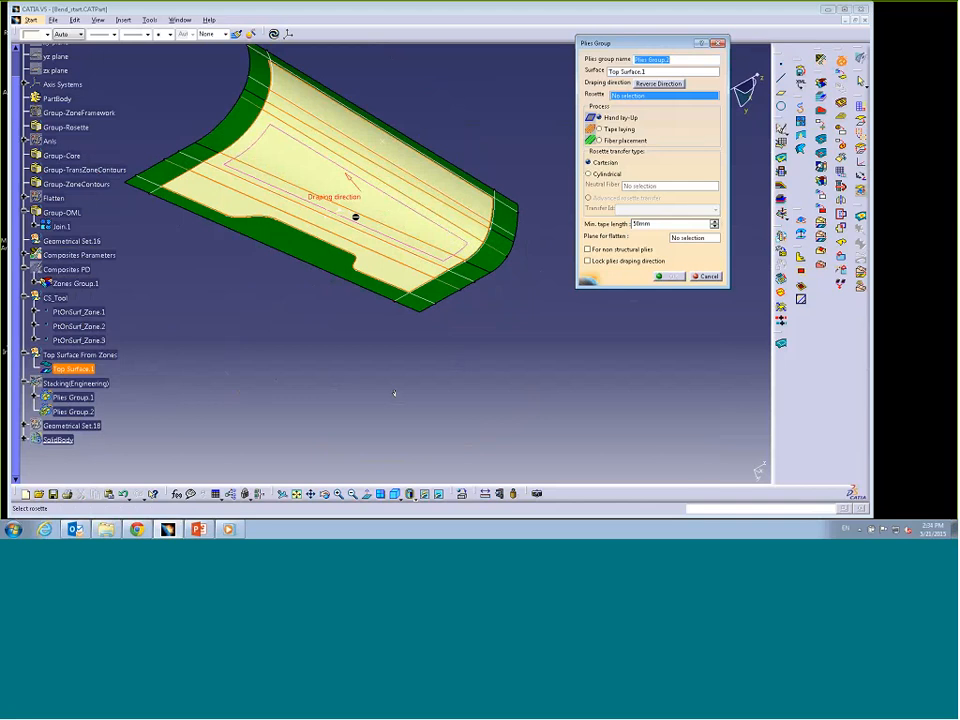
left_click(354, 216)
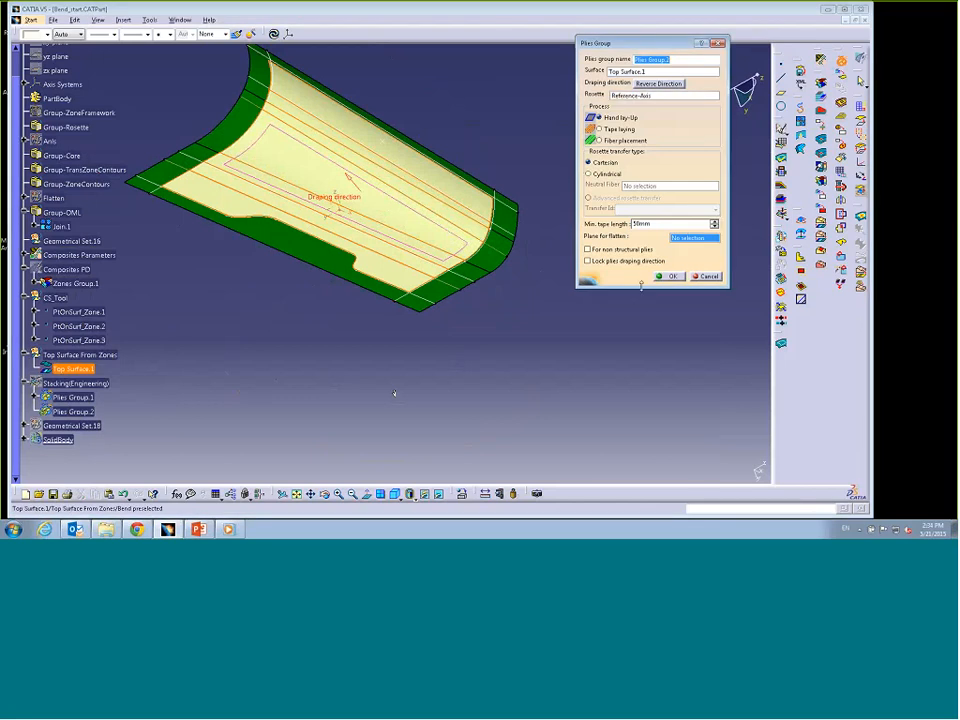
left_click(667, 277)
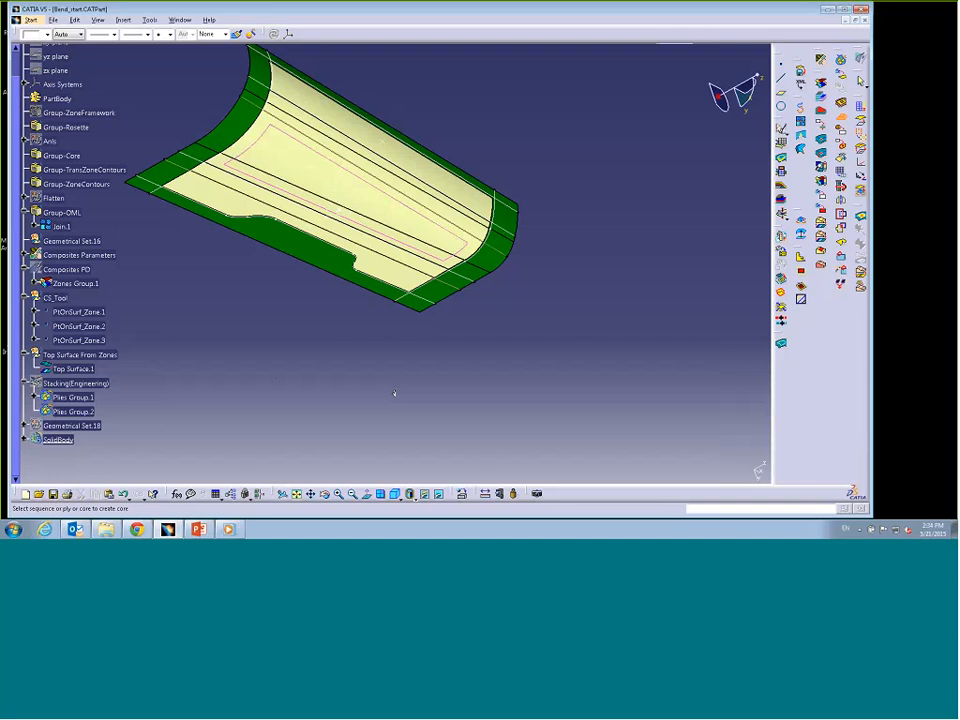
left_click(73, 411)
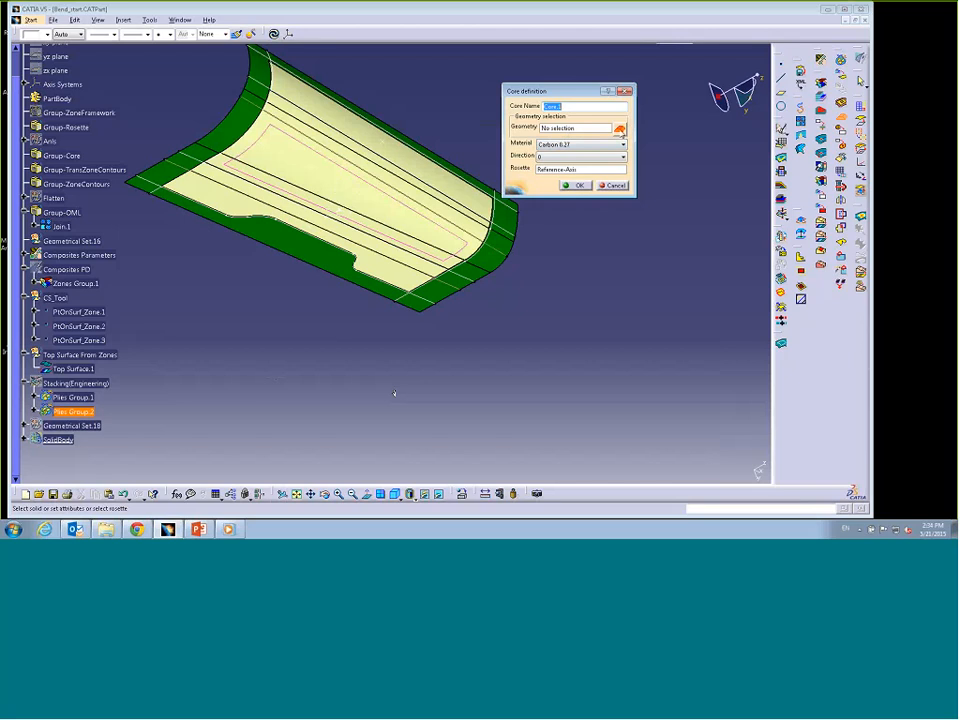
left_click(619, 129)
left_click_drag(140, 59, 640, 85)
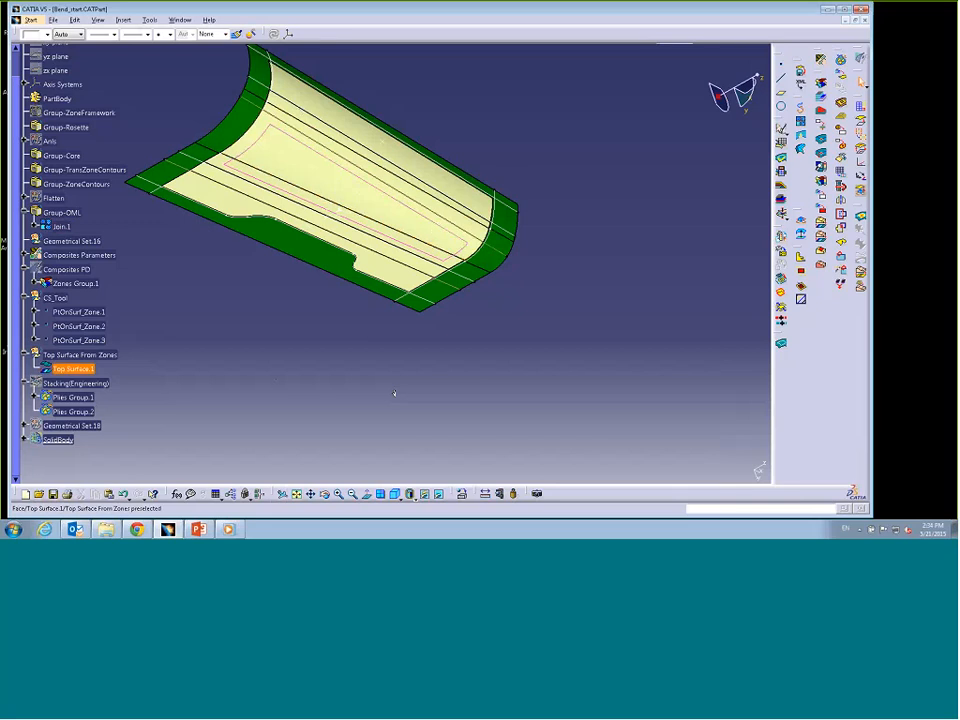
Step: Switch to the surface design workbench and project the core contour Trim.1 normal onto Top Surface.1
left_click(31, 20)
left_click(68, 32)
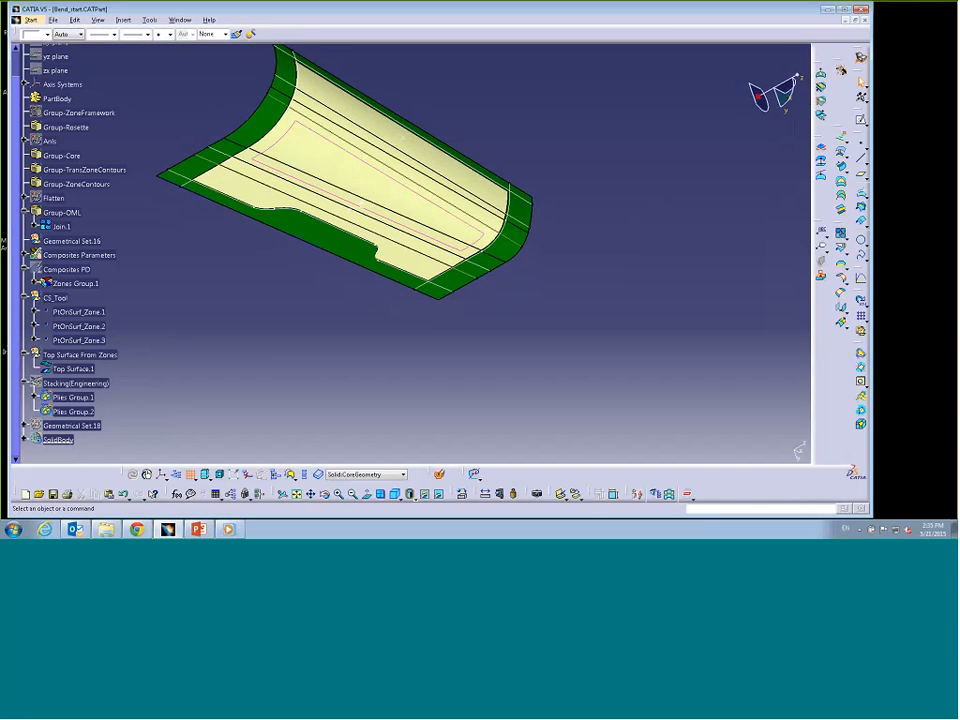
left_click(859, 194)
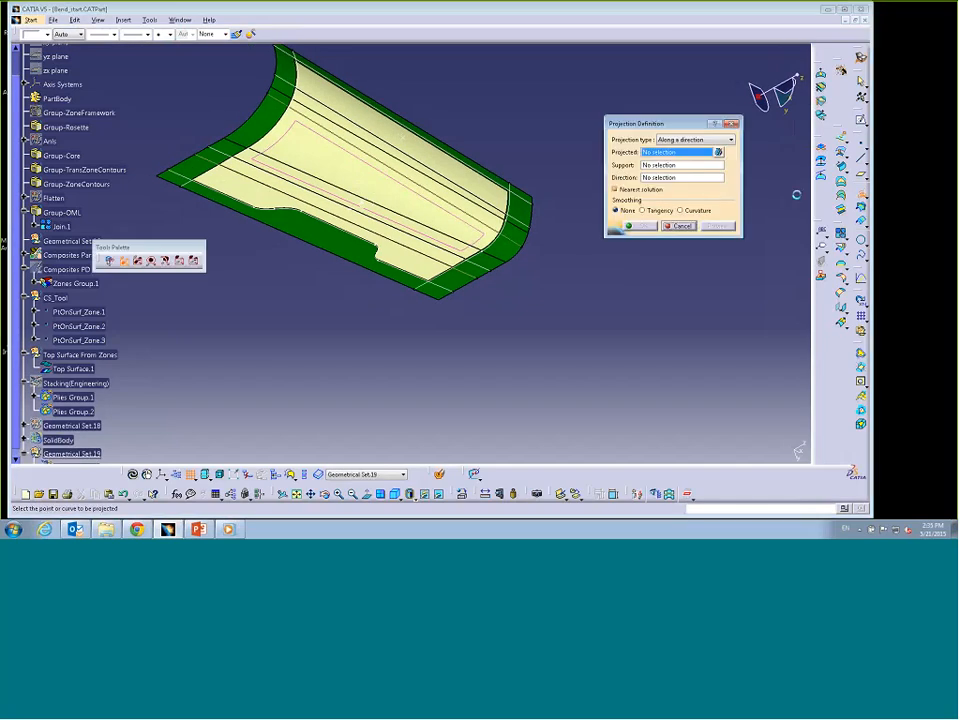
left_click(733, 140)
left_click(672, 151)
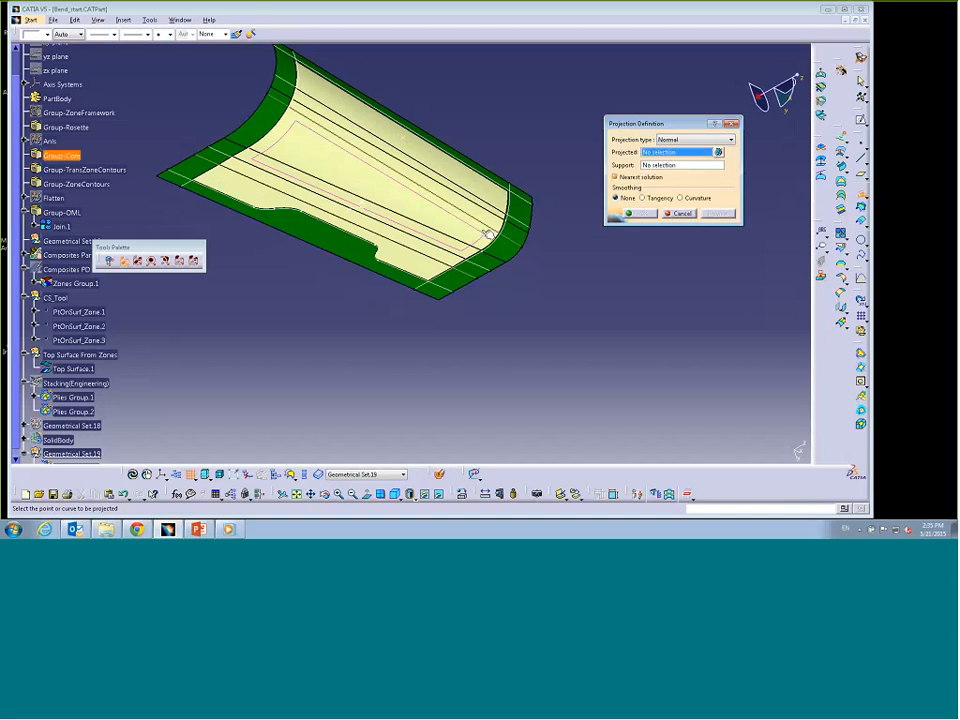
left_click(536, 250)
left_click(463, 236)
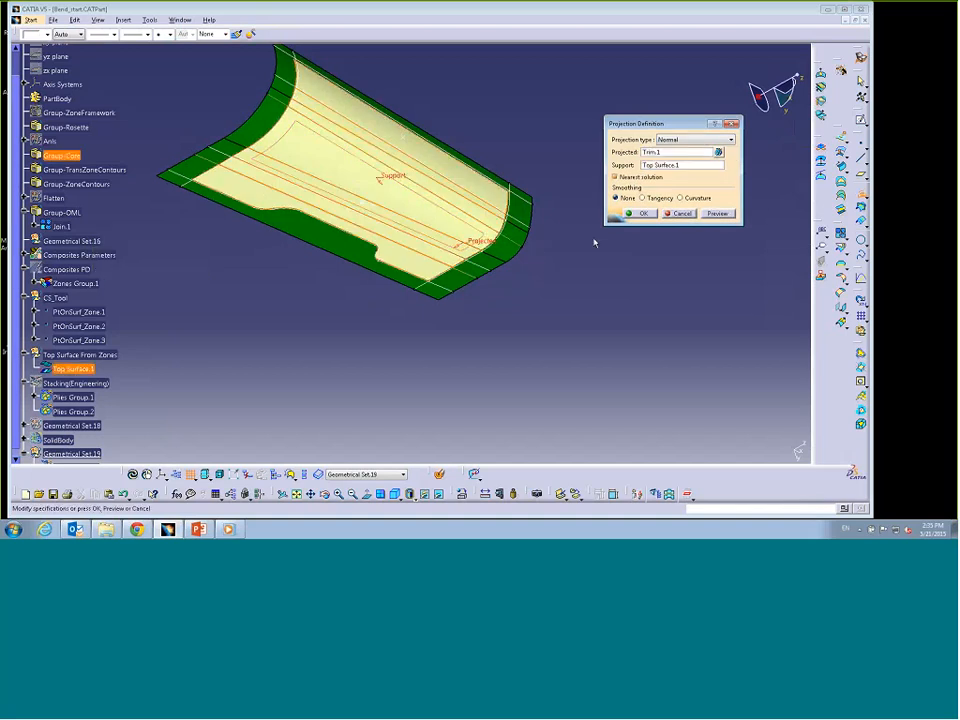
left_click(642, 214)
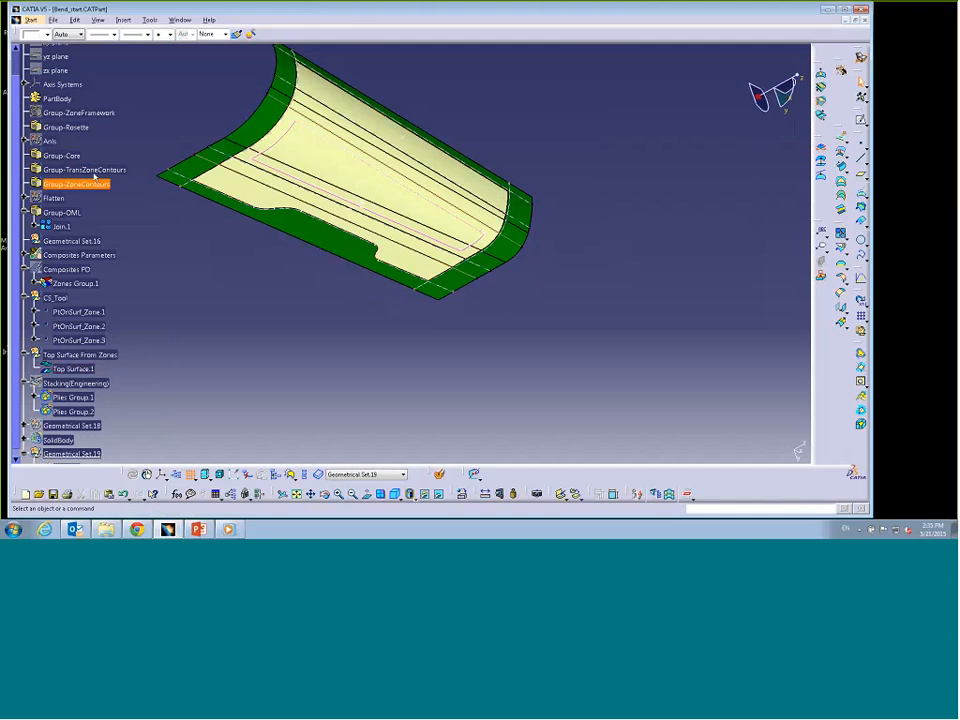
Step: Hide the Group-Core set so only the projected contour is displayed on the top surface
right_click(62, 156)
left_click(85, 187)
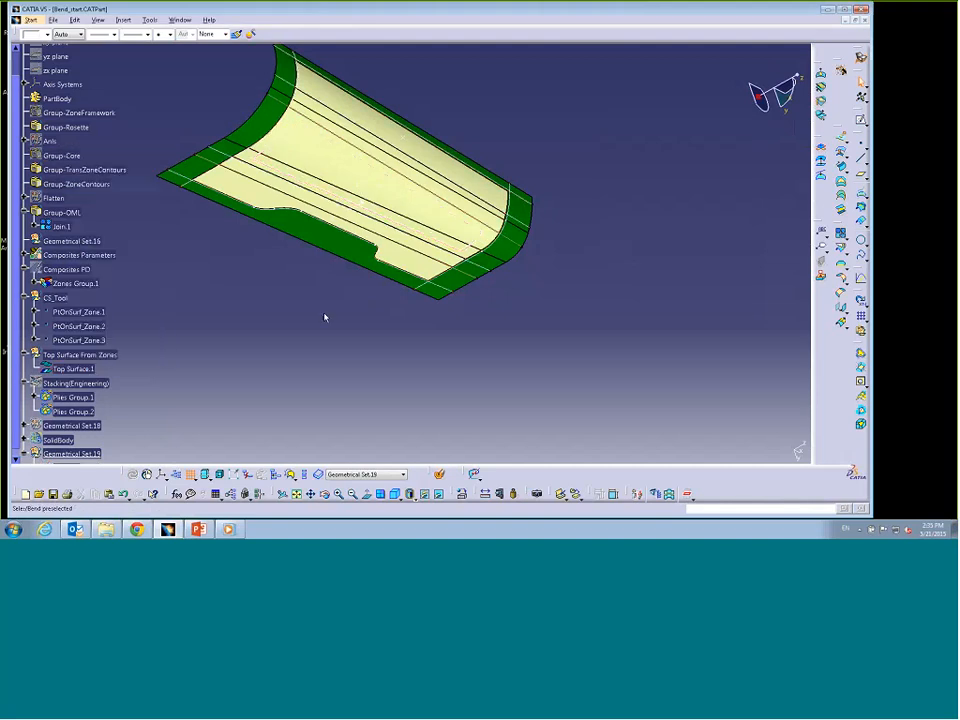
middle_click_drag(325, 317, 275, 326)
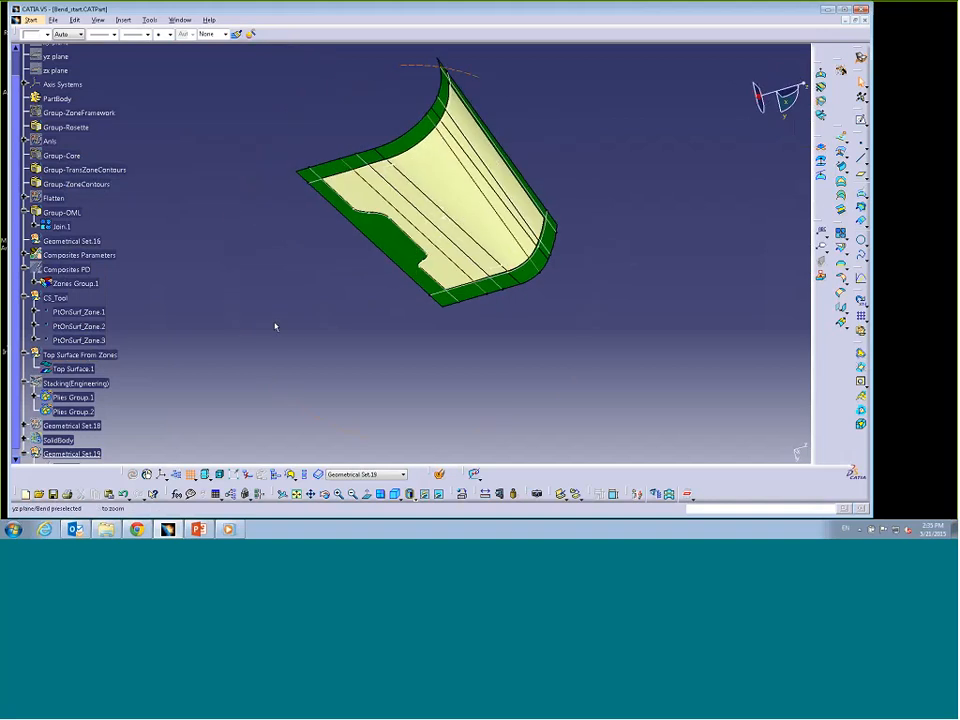
Step: Switch back to the composites workbench and build a variable offset core with a 45-degree angle in Plies Group.2 from the Project.1 contour
left_click(32, 20)
left_click(48, 38)
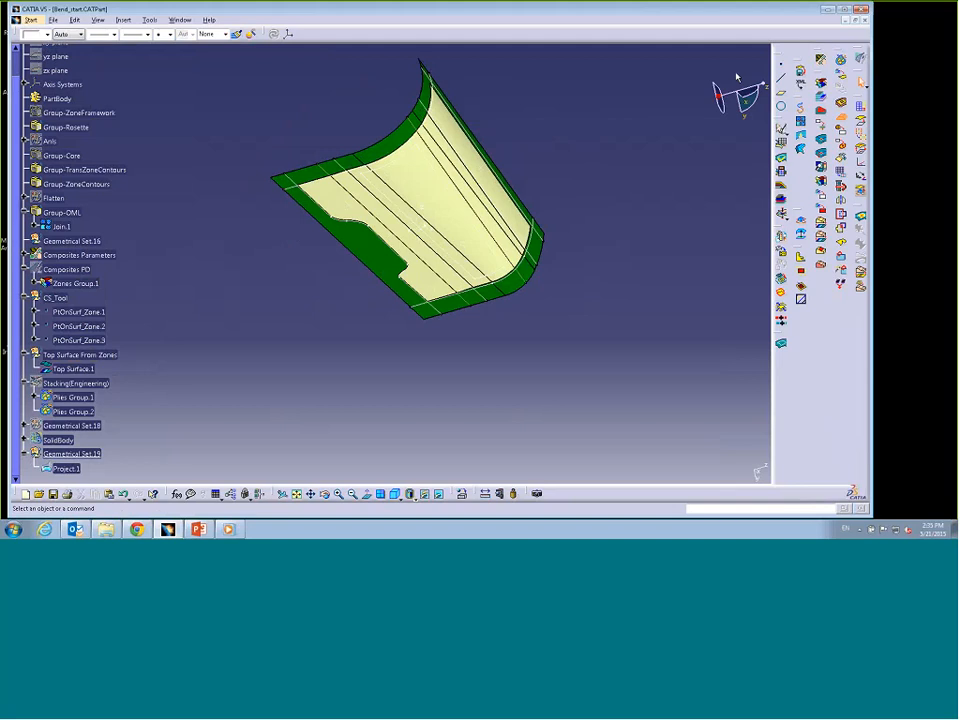
left_click(841, 117)
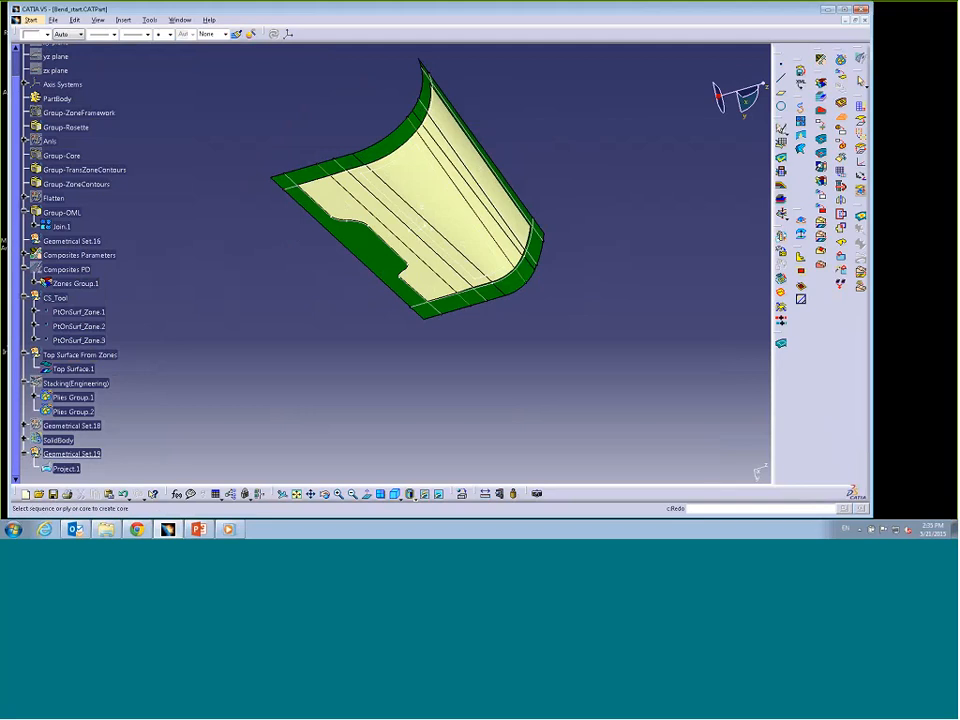
left_click(73, 411)
left_click(578, 129)
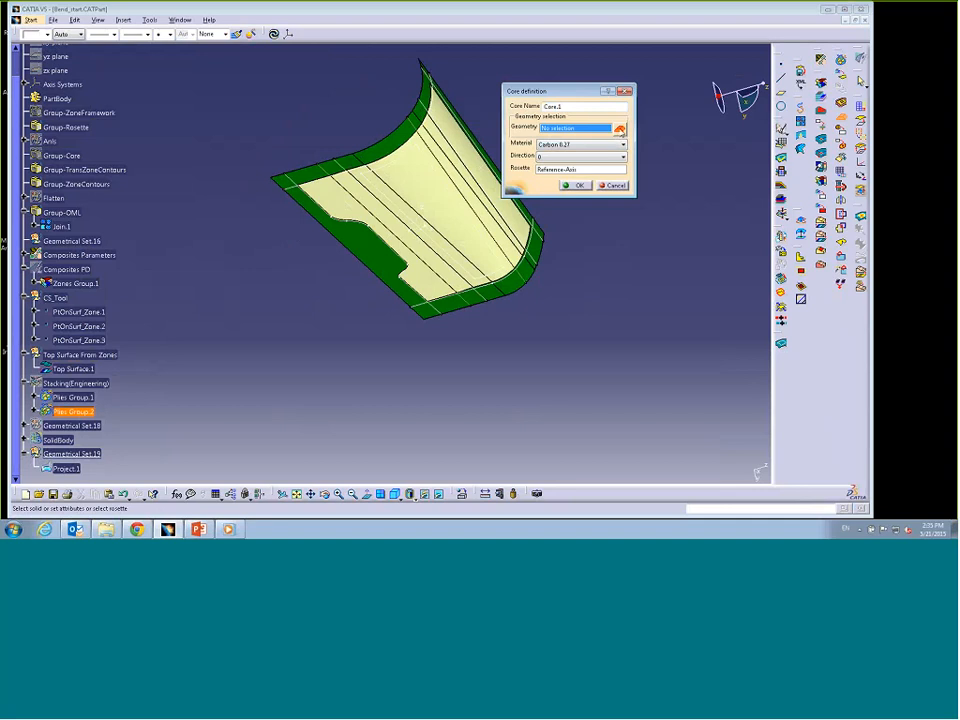
left_click(619, 131)
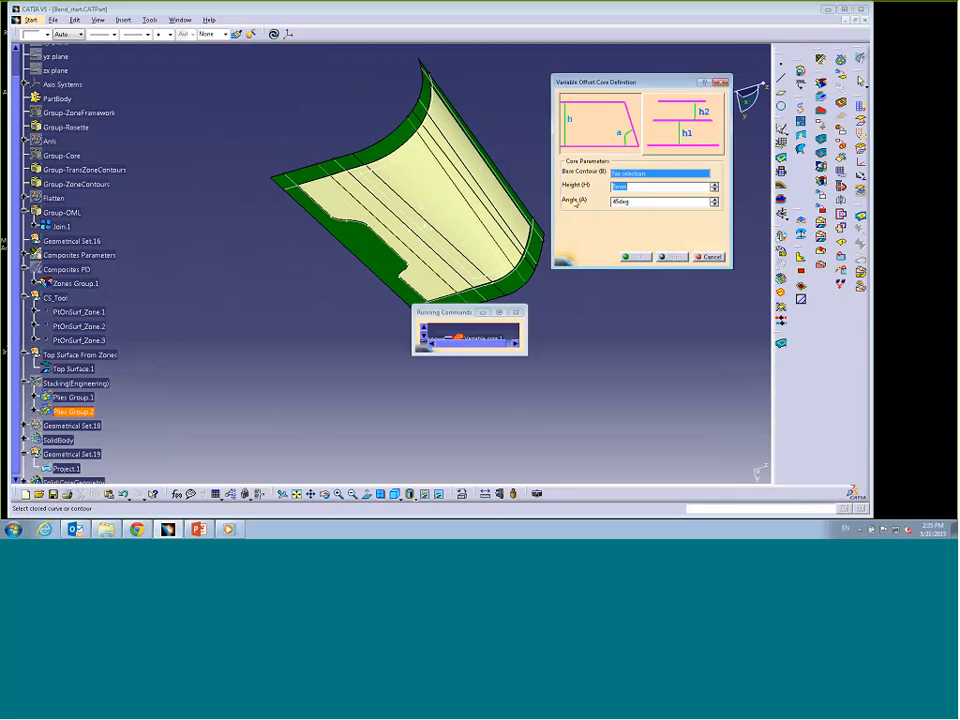
left_click(484, 238)
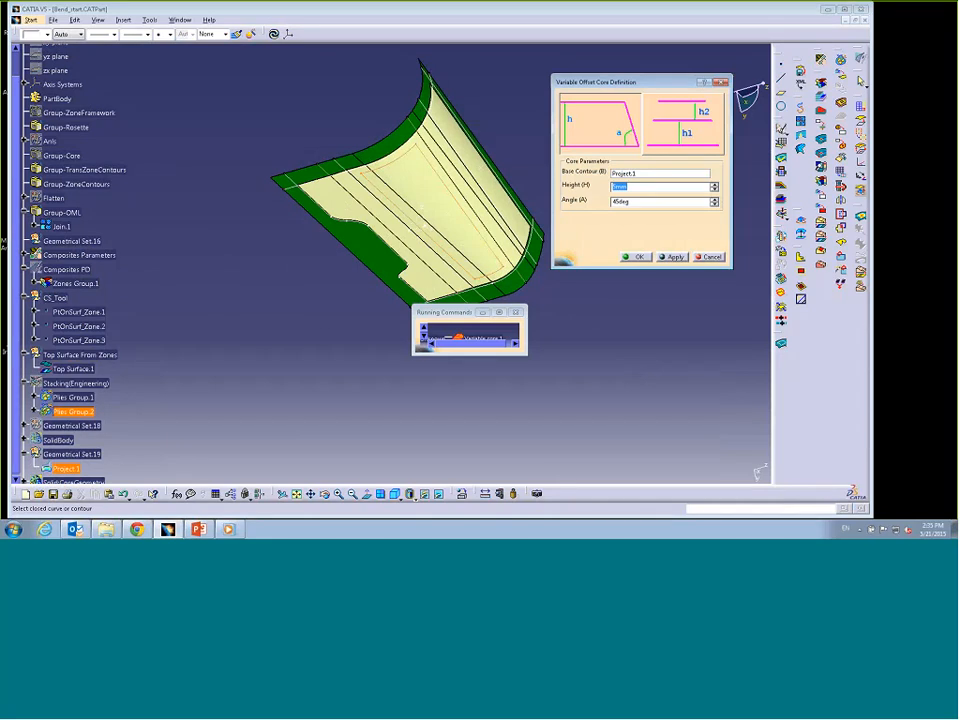
left_click(634, 257)
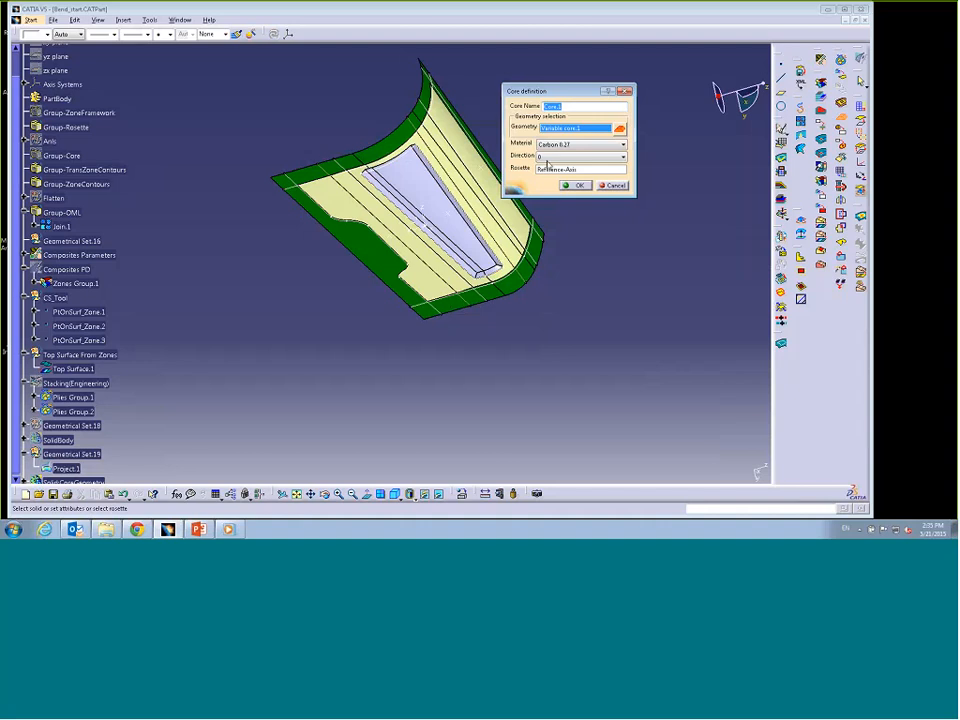
Step: Set the core's material to Honey-Comb and create the core with direction 0 and the Reference-Axis rosette
left_click(622, 145)
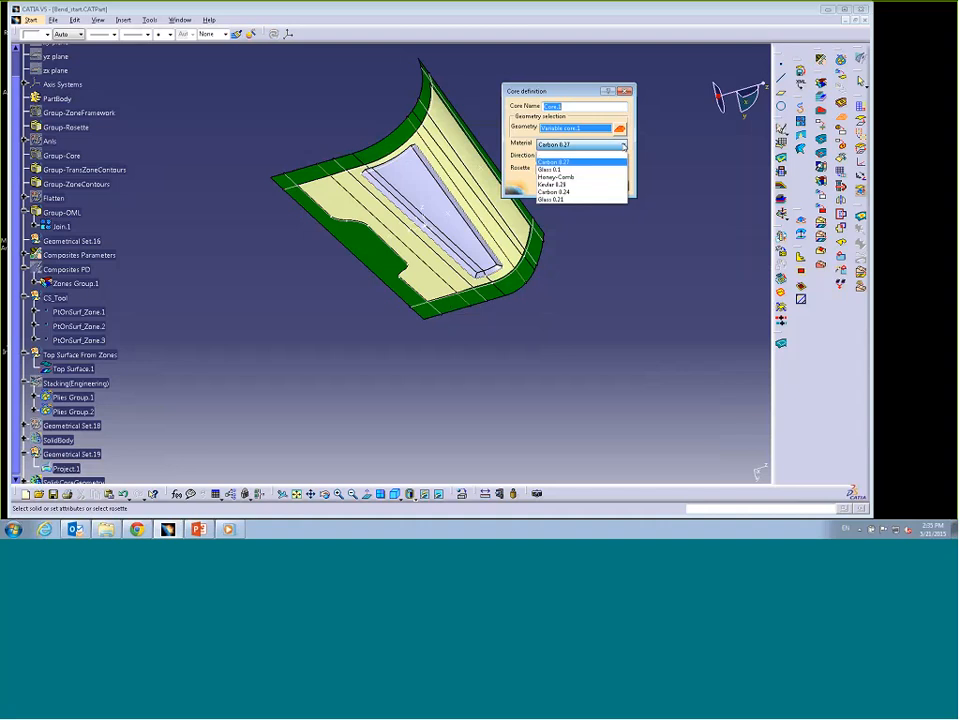
left_click(556, 177)
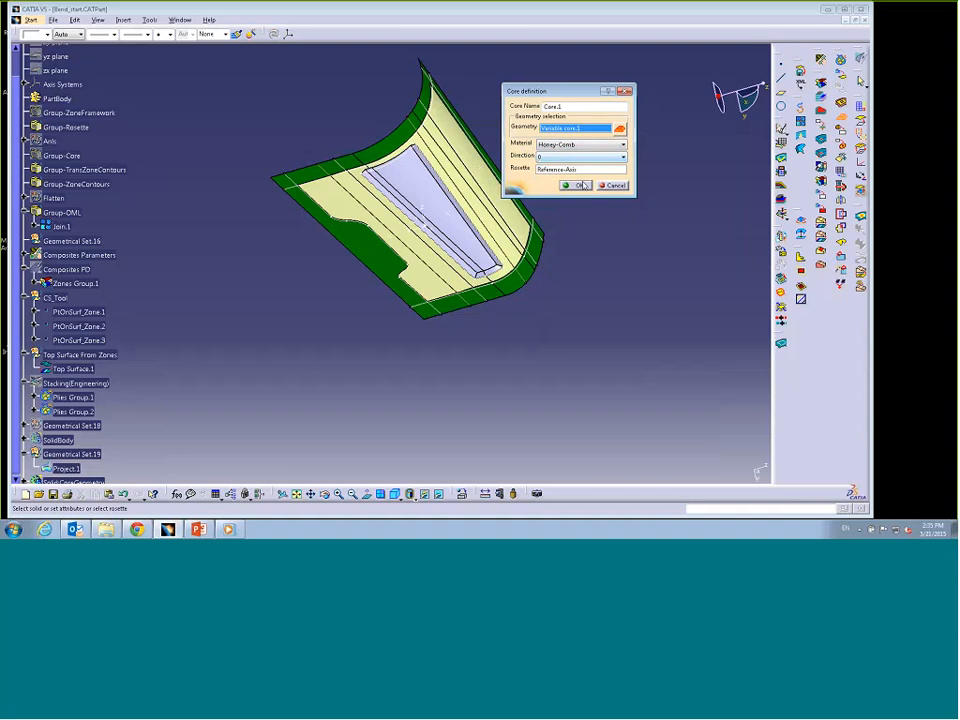
left_click(582, 185)
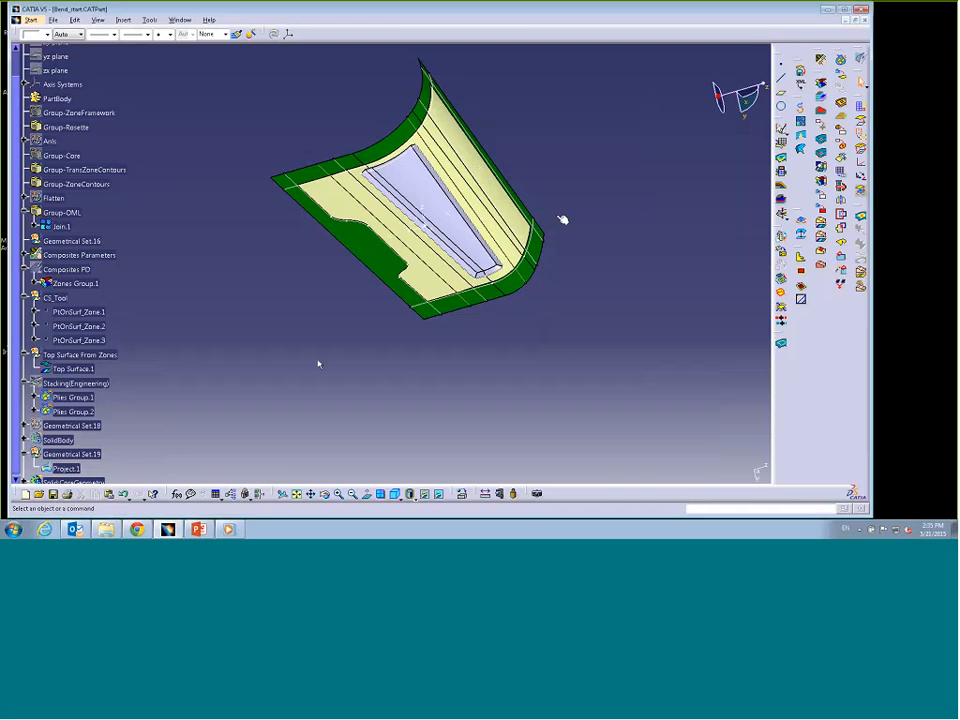
mouse_move(317, 360)
middle_mouse_down()
mouse_move(324, 336)
mouse_move(327, 362)
middle_mouse_up()
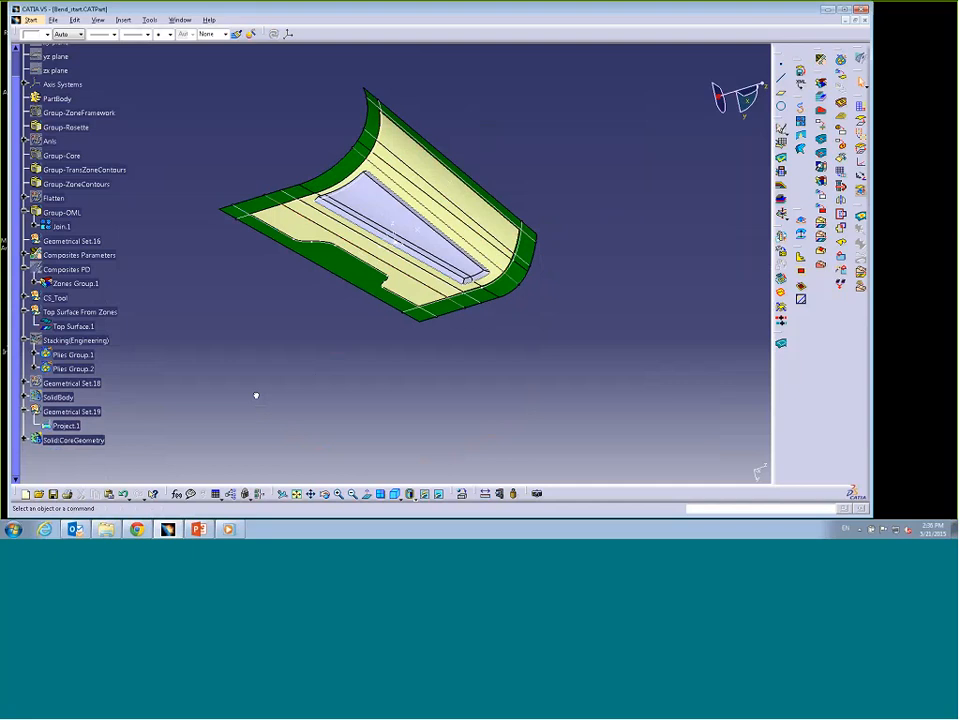
Step: Show the Stacking(Engineering) node so its ply contours are displayed on the part
right_click(119, 341)
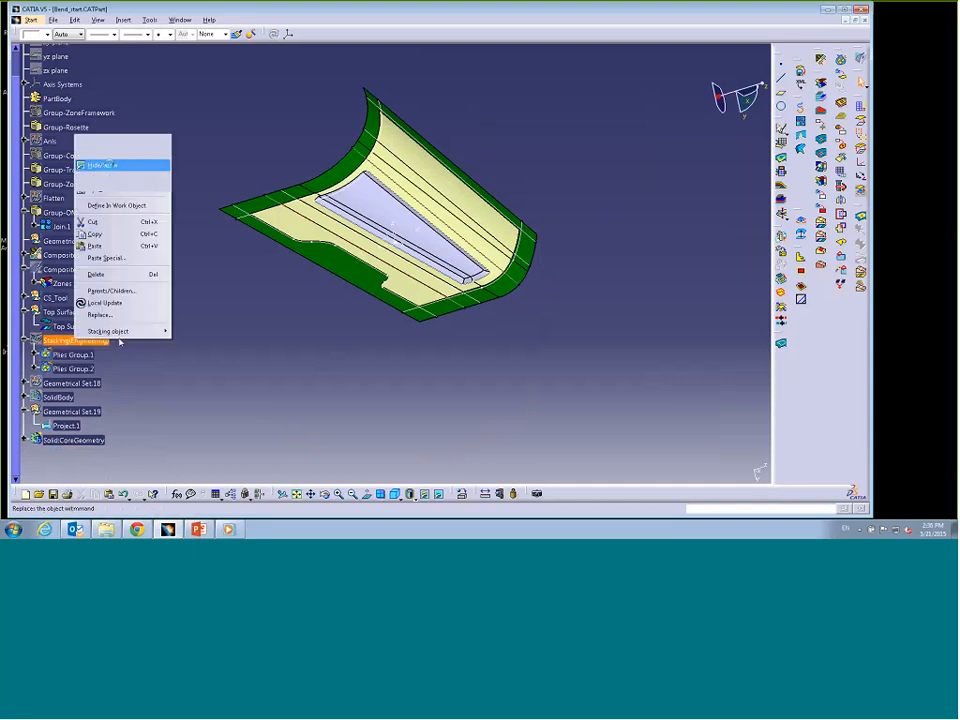
left_click(102, 165)
left_click(100, 383)
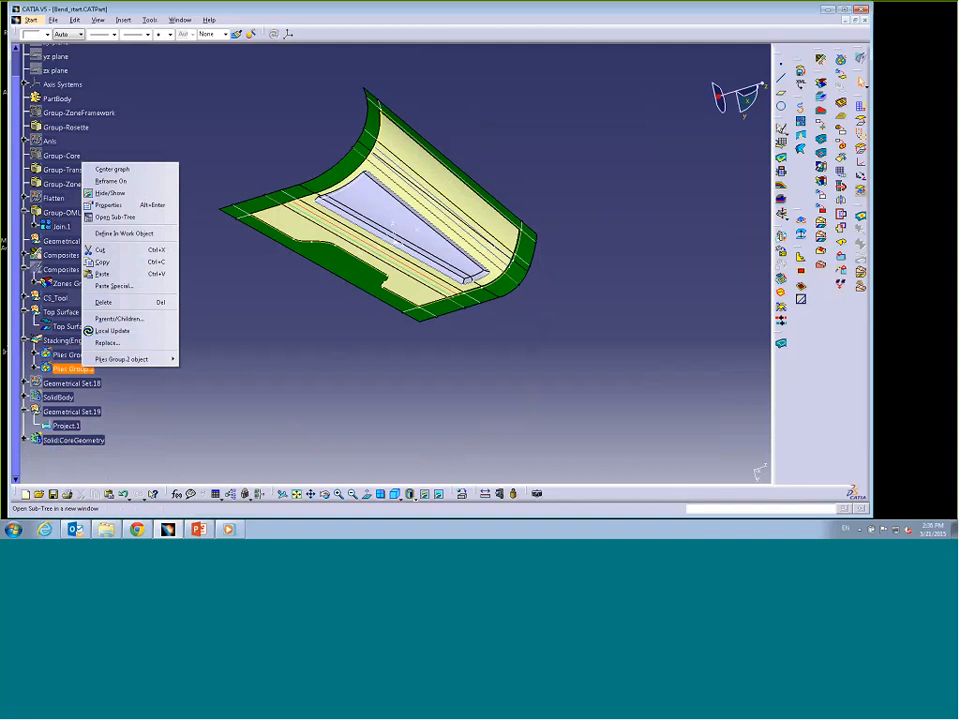
left_click(186, 369)
Step: Hide the Solid:CoreGeometry body, Geometrical Set.19 with the projected contour, and the Top Surface From Zones set
right_click(86, 441)
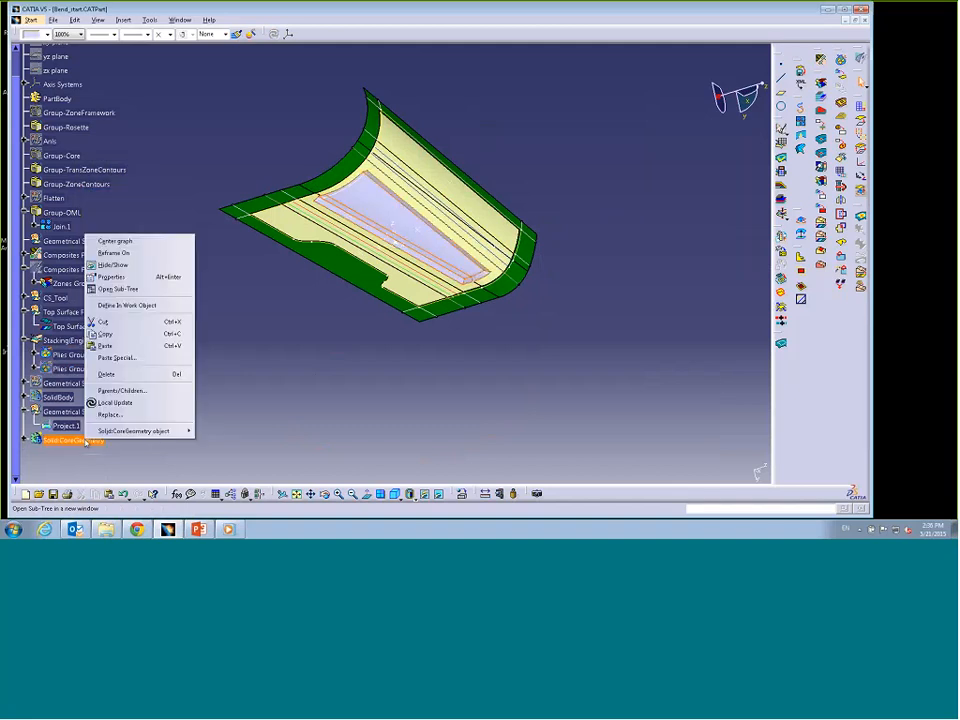
left_click(72, 411)
right_click(78, 411)
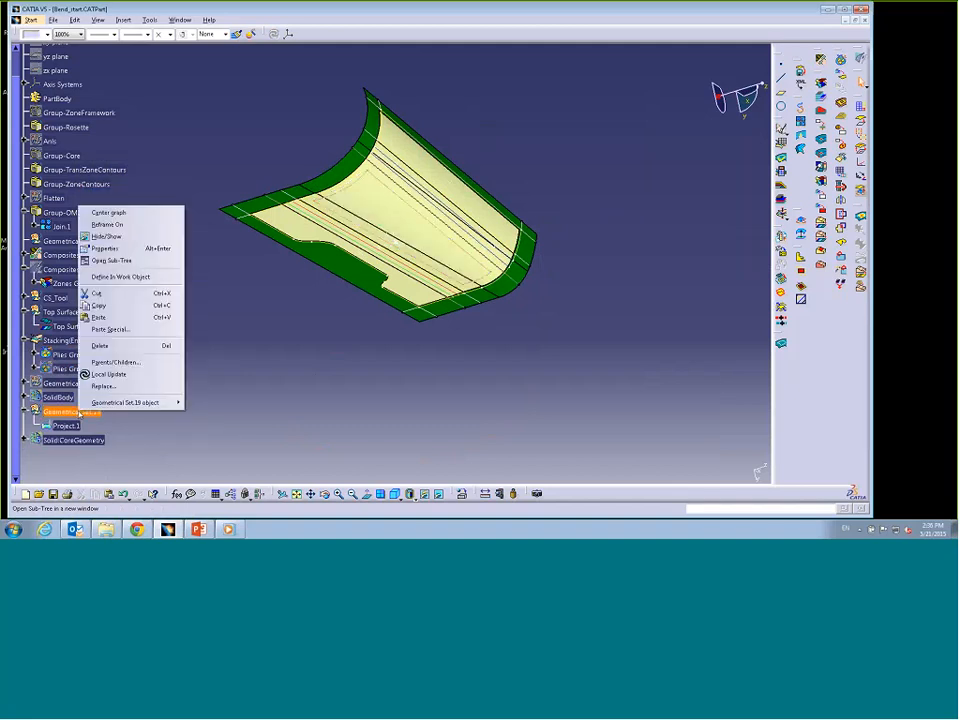
left_click(116, 238)
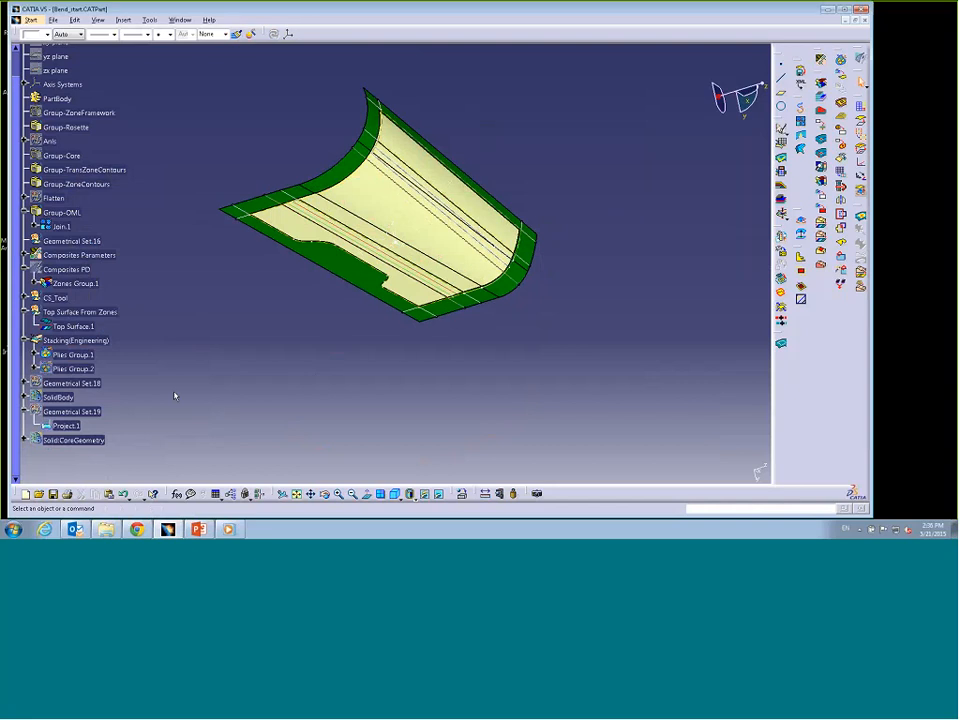
right_click(84, 312)
left_click(117, 344)
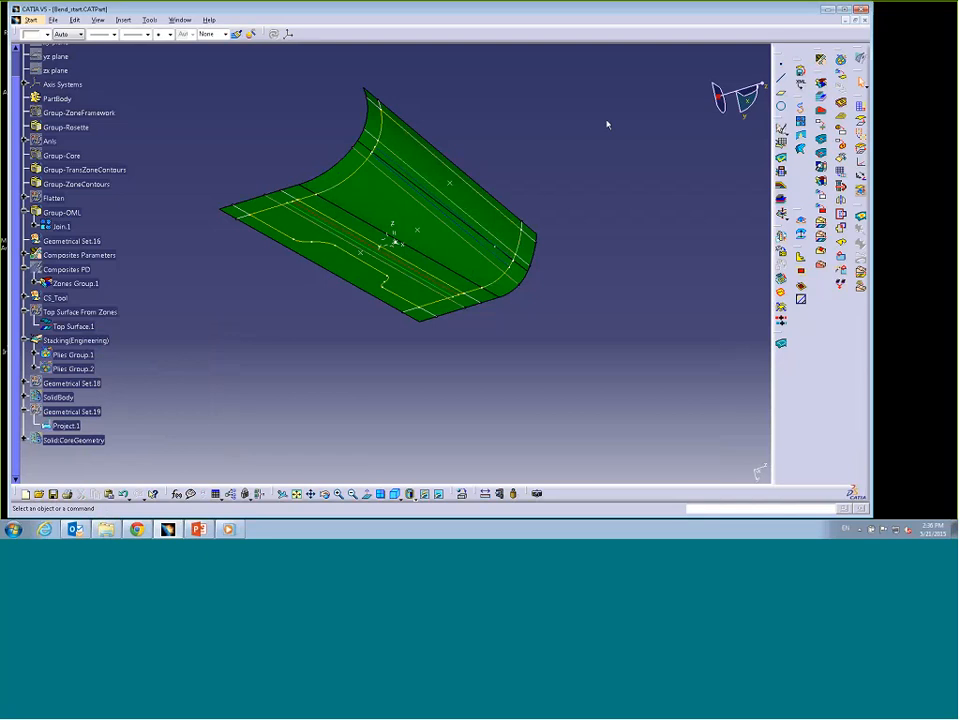
Step: Start a producibility analysis on ply P9 of sequence S9 and expand the ply's attributes
left_click(860, 106)
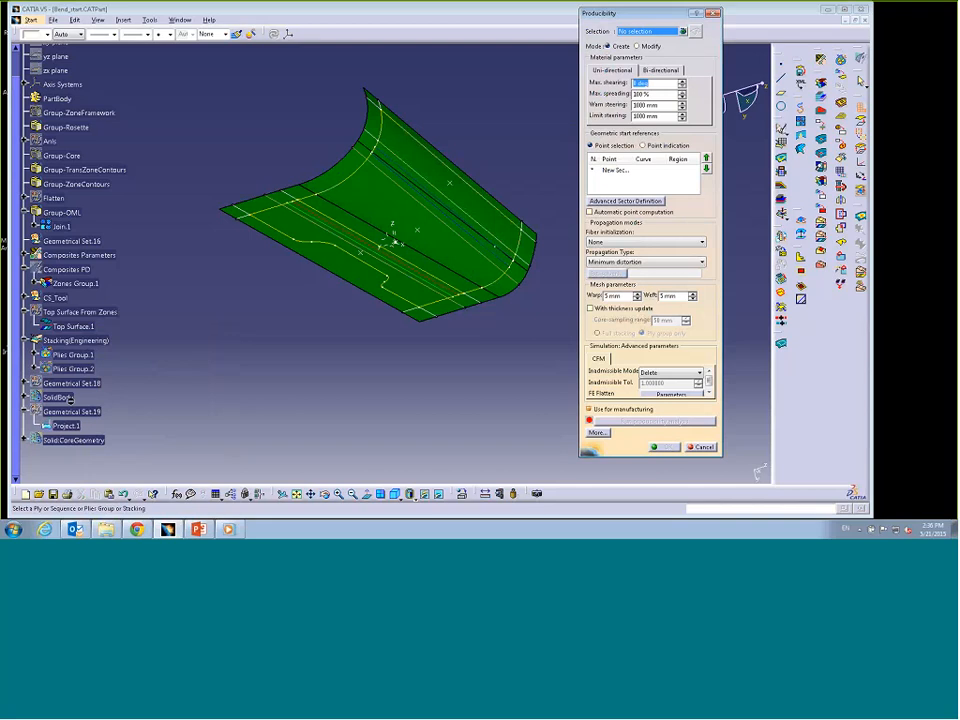
left_click(36, 355)
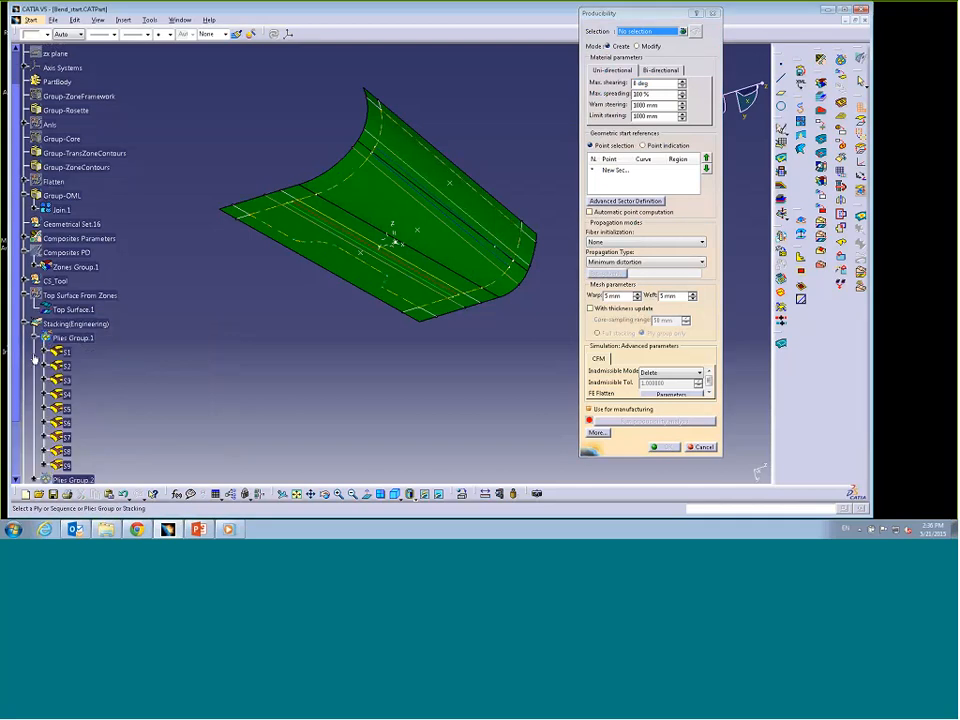
scroll(35, 358, "down", 1)
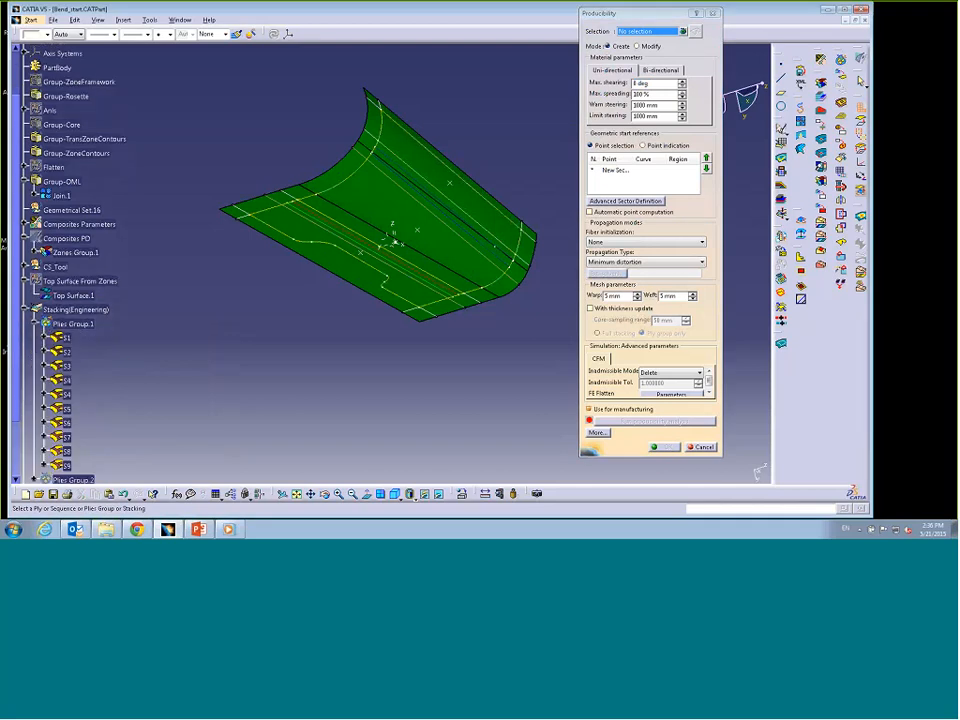
left_click(77, 466)
left_click(55, 466)
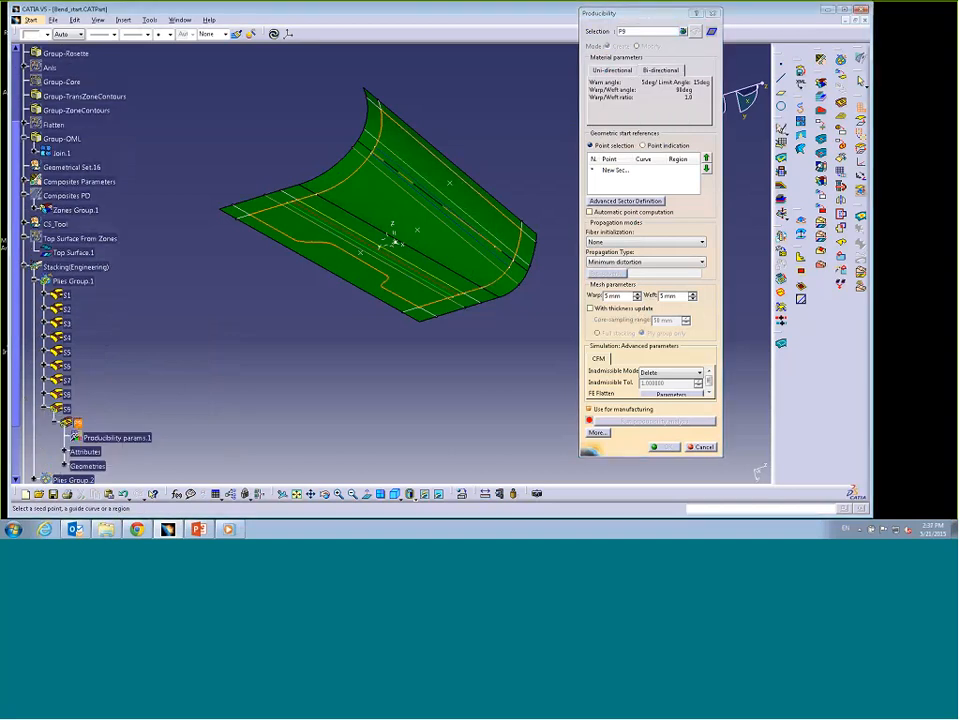
left_click(64, 451)
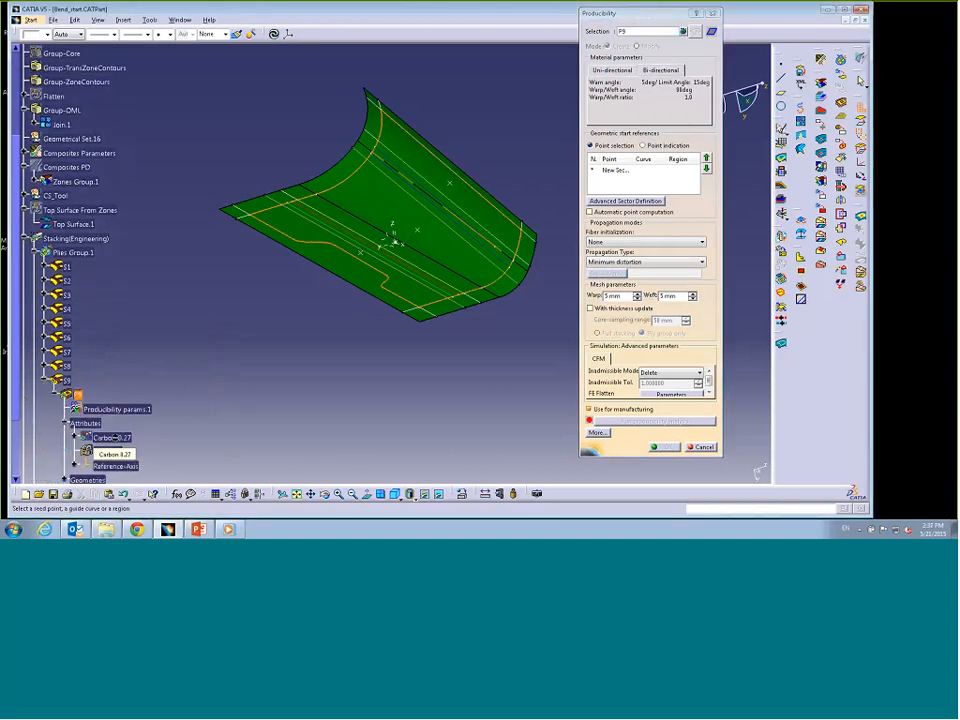
Step: Use PtOnSurf_Zone.2 as the seed point and run the P9 producibility analysis with minimum distortion propagation
left_click(476, 296)
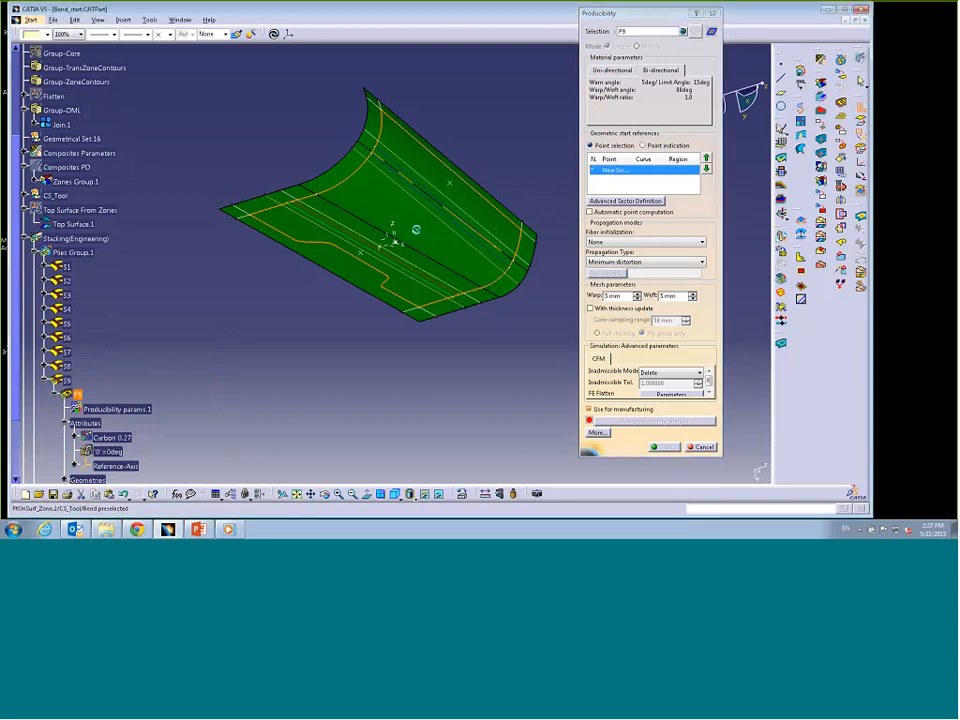
left_click(397, 240)
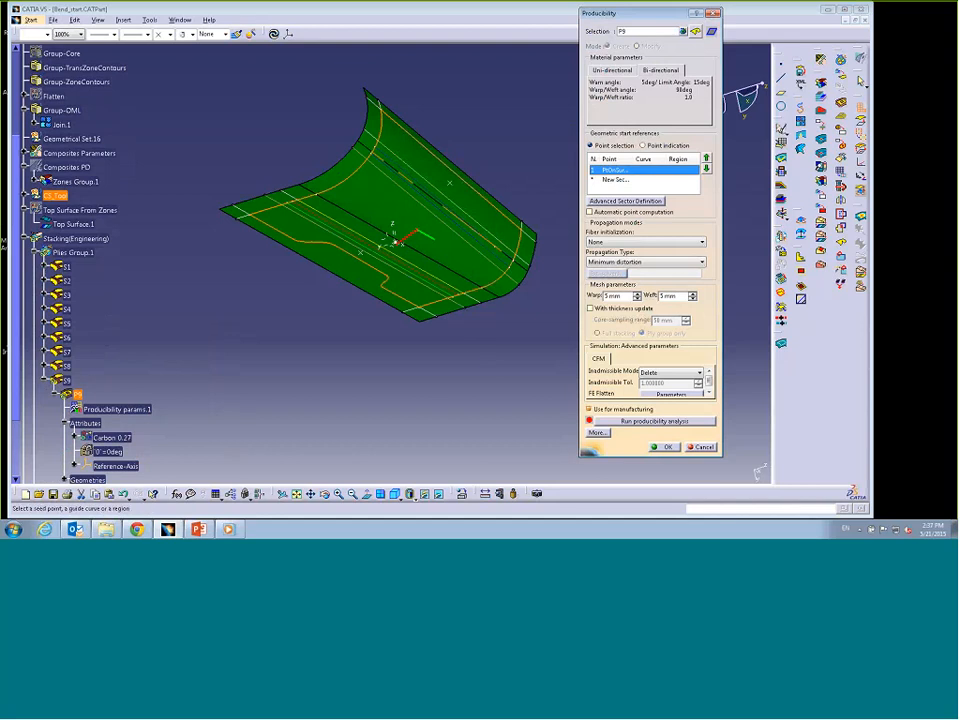
left_click(702, 262)
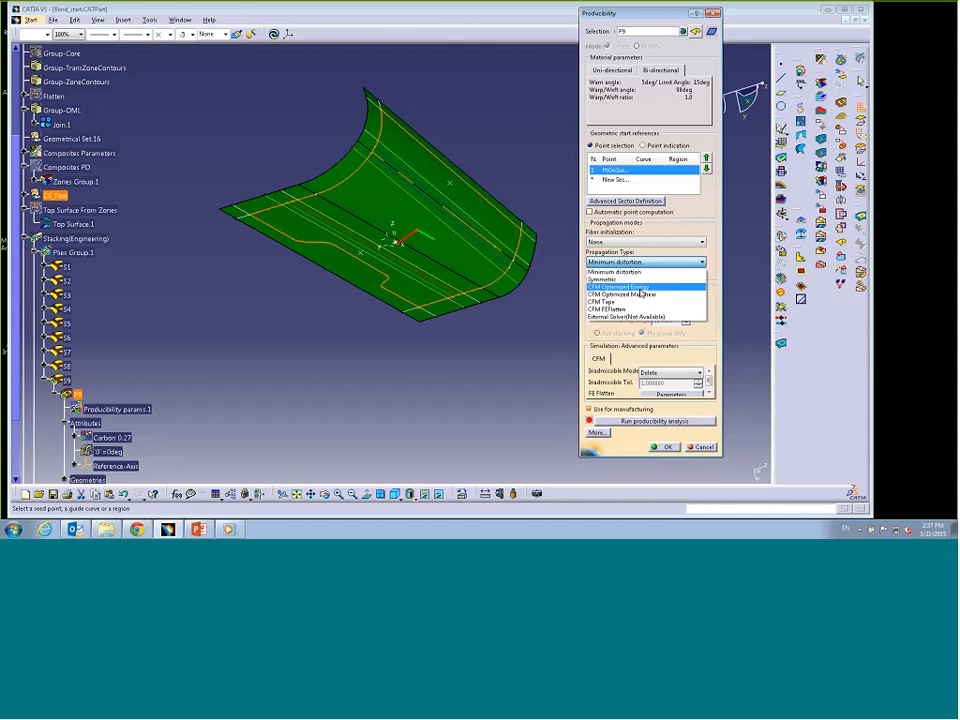
left_click(617, 272)
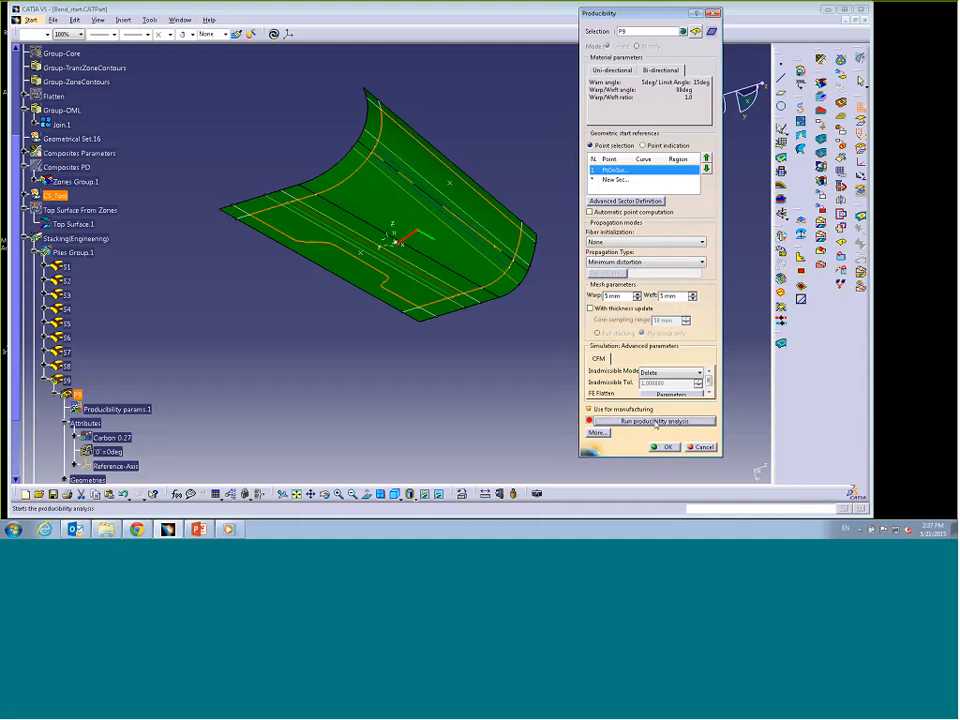
left_click(645, 421)
middle_click_drag(304, 377, 349, 398)
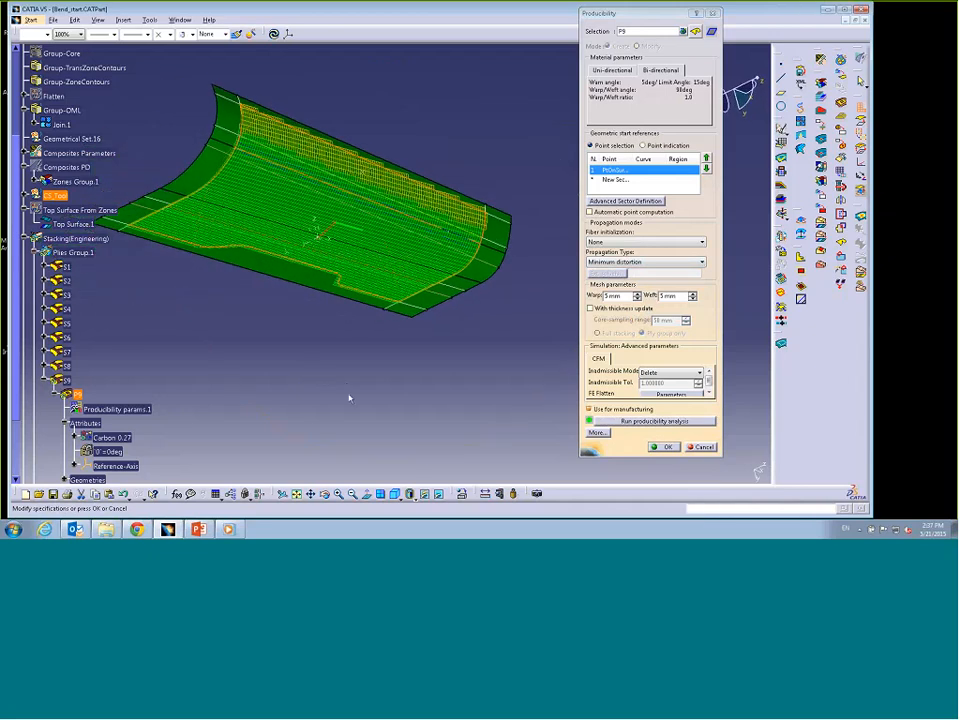
Step: Expand the producibility options and examine the P9 fiber mesh in Deformation mode by shearing angle
left_click(597, 432)
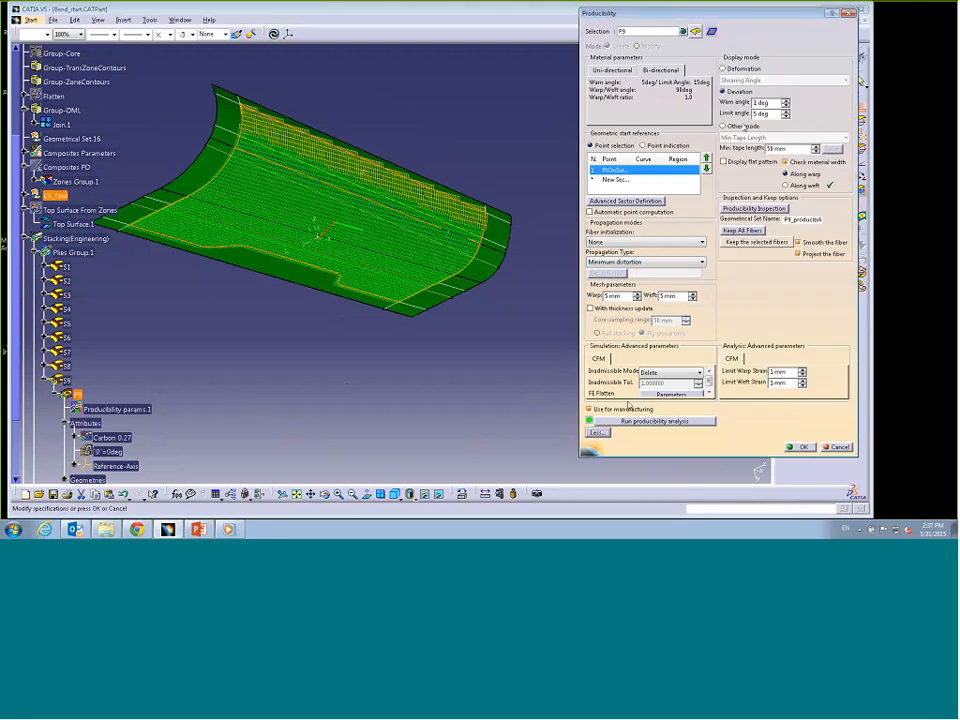
left_click(723, 69)
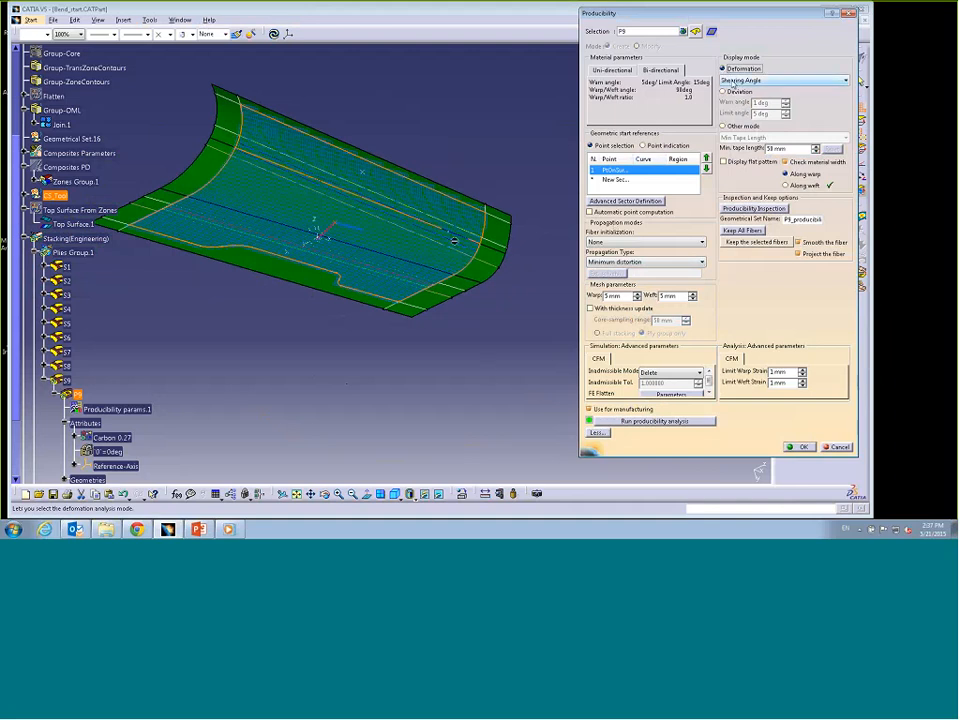
mouse_move(345, 407)
middle_mouse_down()
mouse_move(347, 384)
mouse_move(337, 393)
middle_mouse_up()
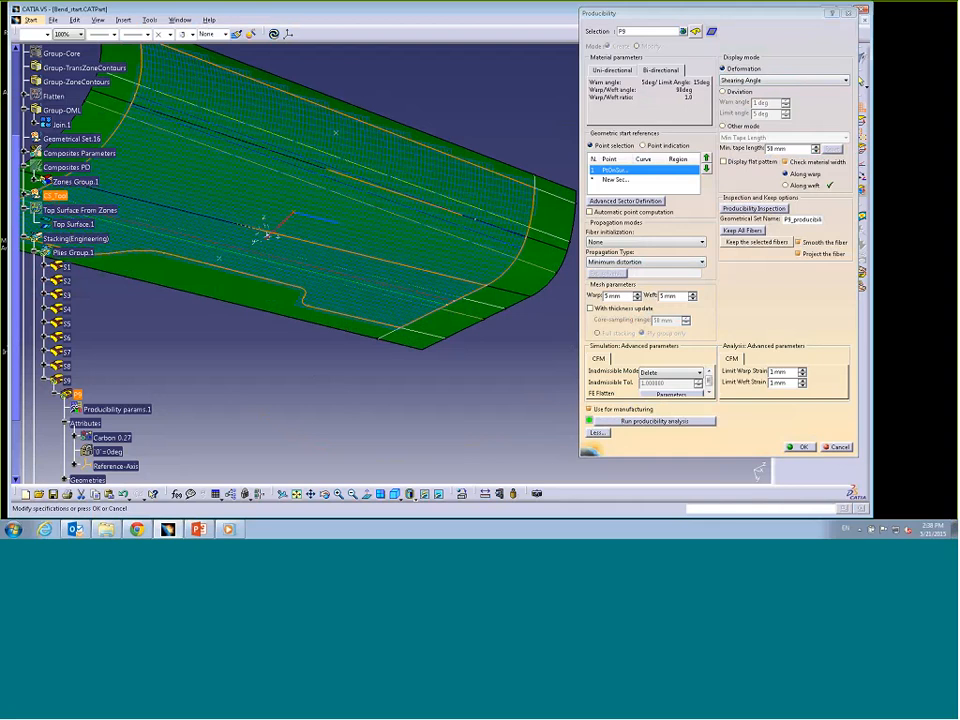
left_click(268, 234)
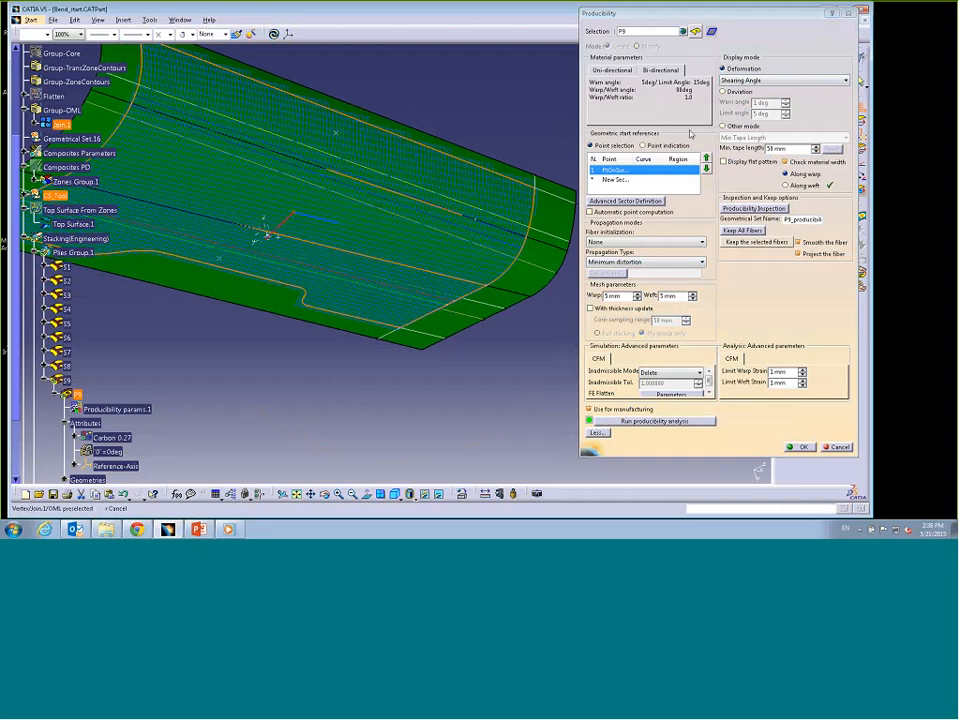
Step: Return the P9 result display to Deviation mode and accept the producibility analysis
left_click(723, 91)
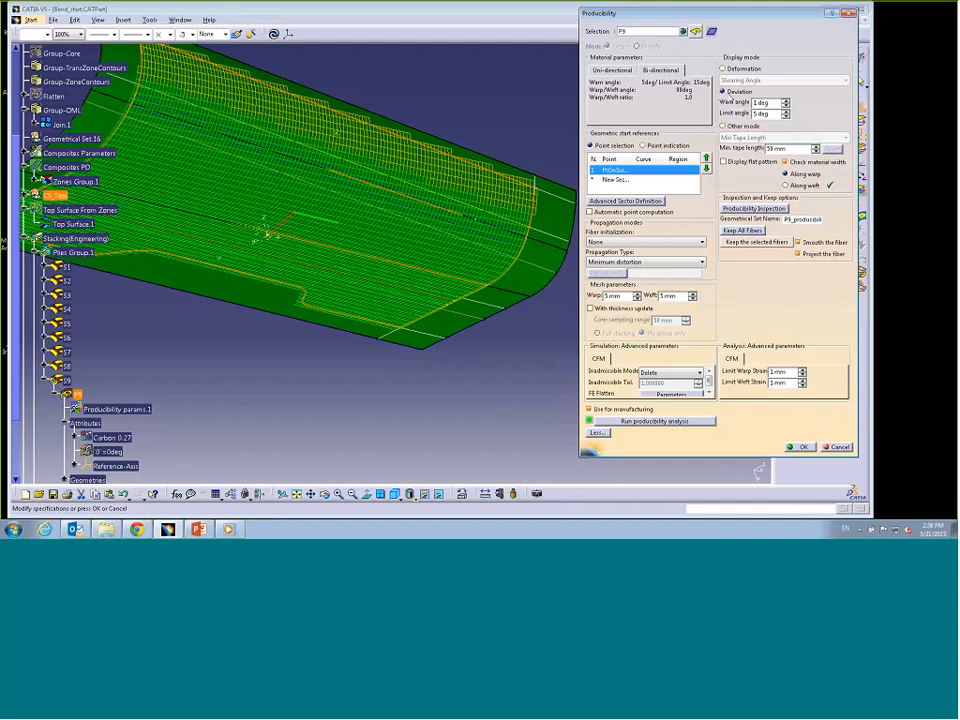
left_click(726, 94)
left_click(803, 447)
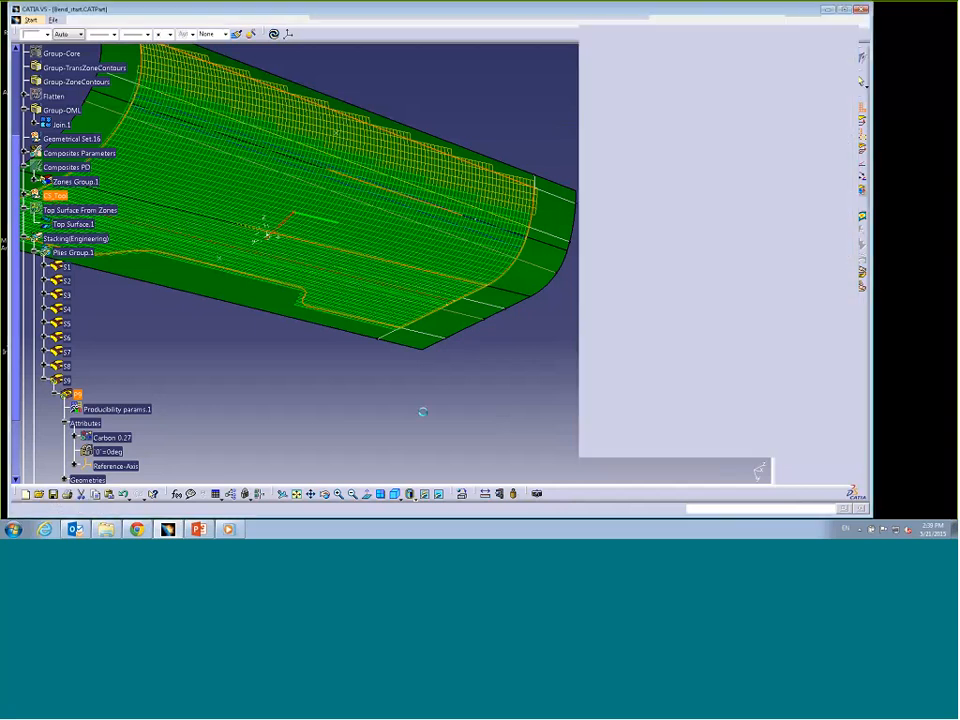
Step: Start a producibility analysis on ply P8 of sequence S8 with the ply's attributes and the additional producibility options expanded
left_click(44, 367)
left_click(54, 380)
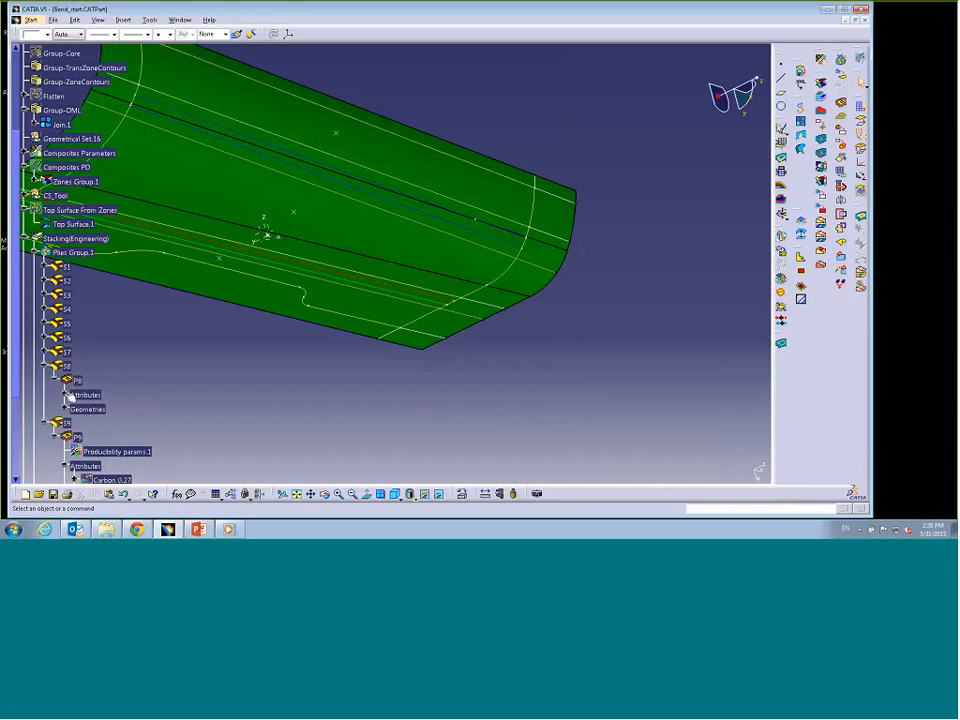
left_click(64, 395)
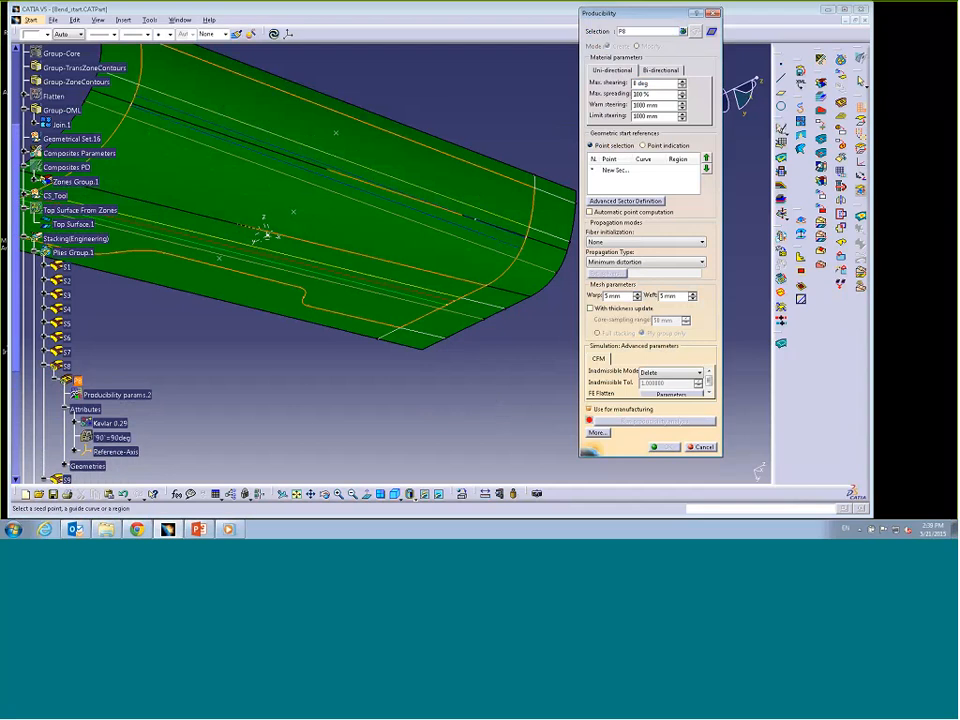
left_click(600, 431)
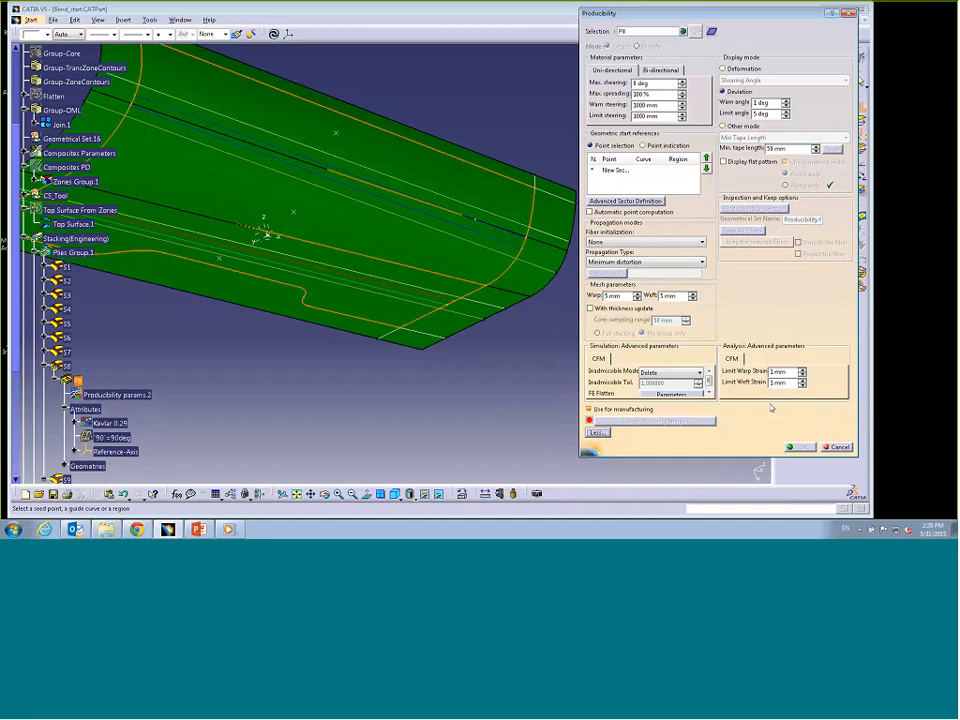
Step: Run the P8 producibility analysis from seed point PtOnSurf_Zone.2 with minimum distortion propagation, inspect the fibers and accept it
left_click(467, 263)
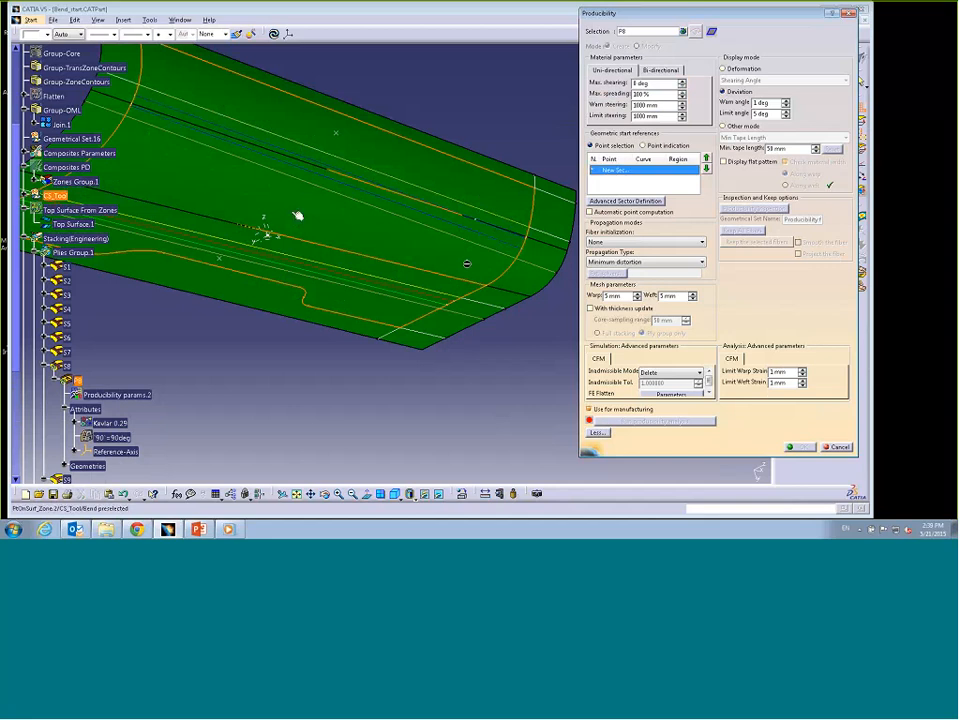
left_click(300, 214)
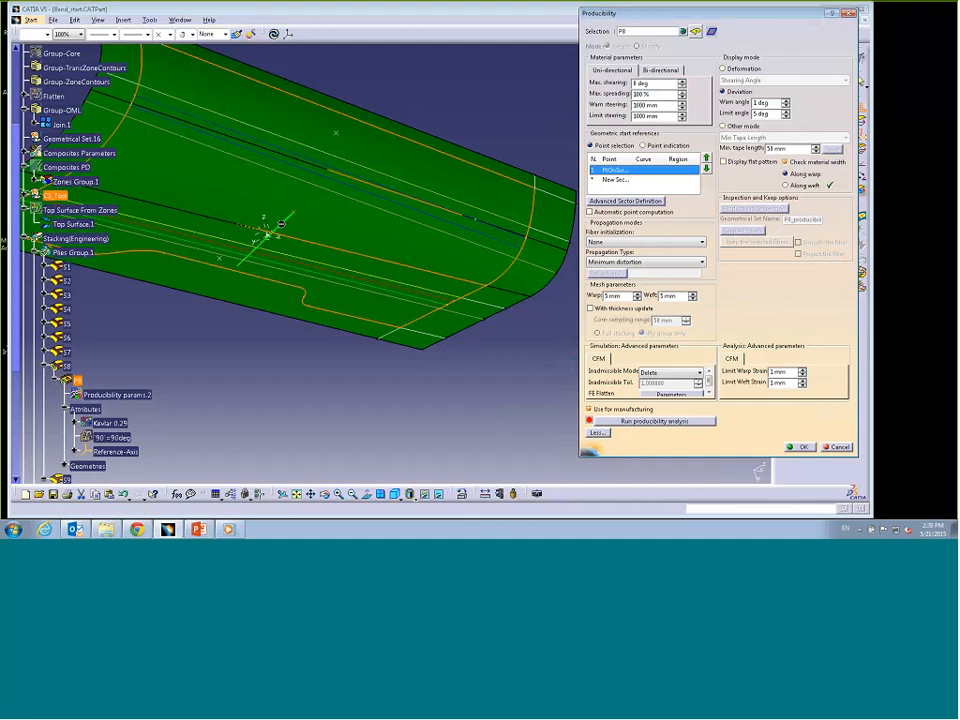
left_click(660, 421)
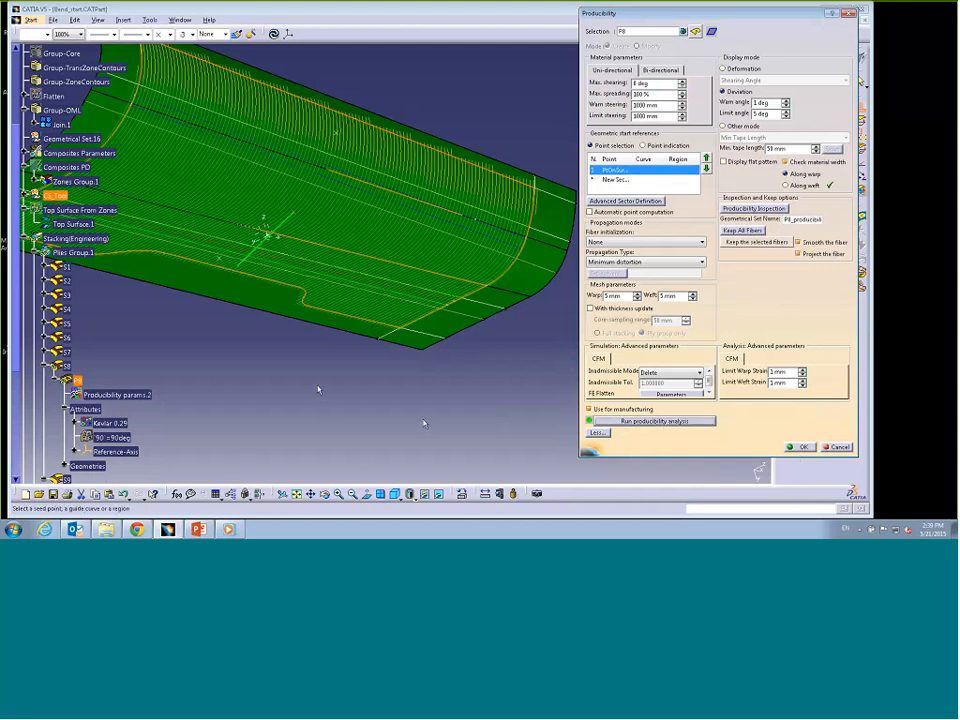
mouse_move(318, 389)
middle_mouse_down()
mouse_move(289, 367)
mouse_move(317, 386)
mouse_move(298, 402)
middle_mouse_up()
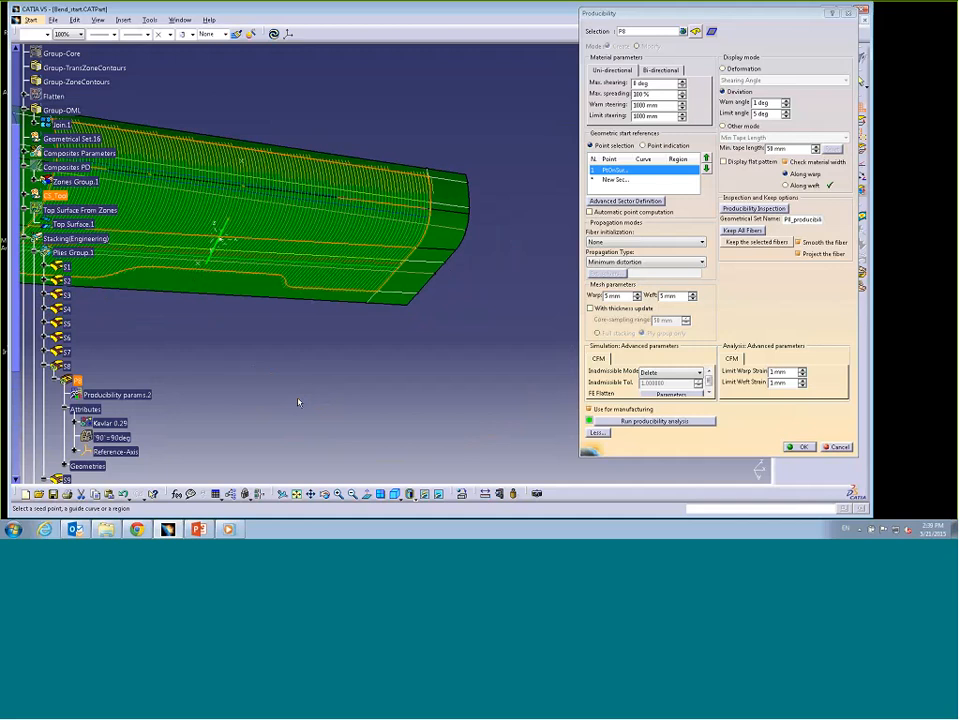
left_click(368, 270)
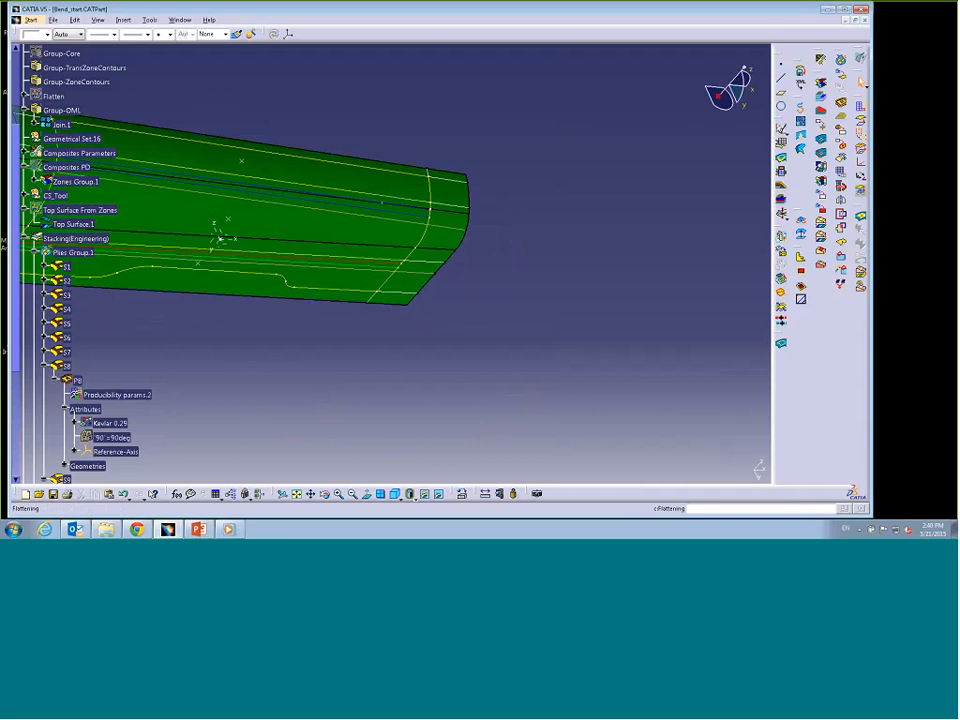
Step: Start flattening ply P9 of sequence S9 and show the hidden Flatten geometrical set
left_click(860, 122)
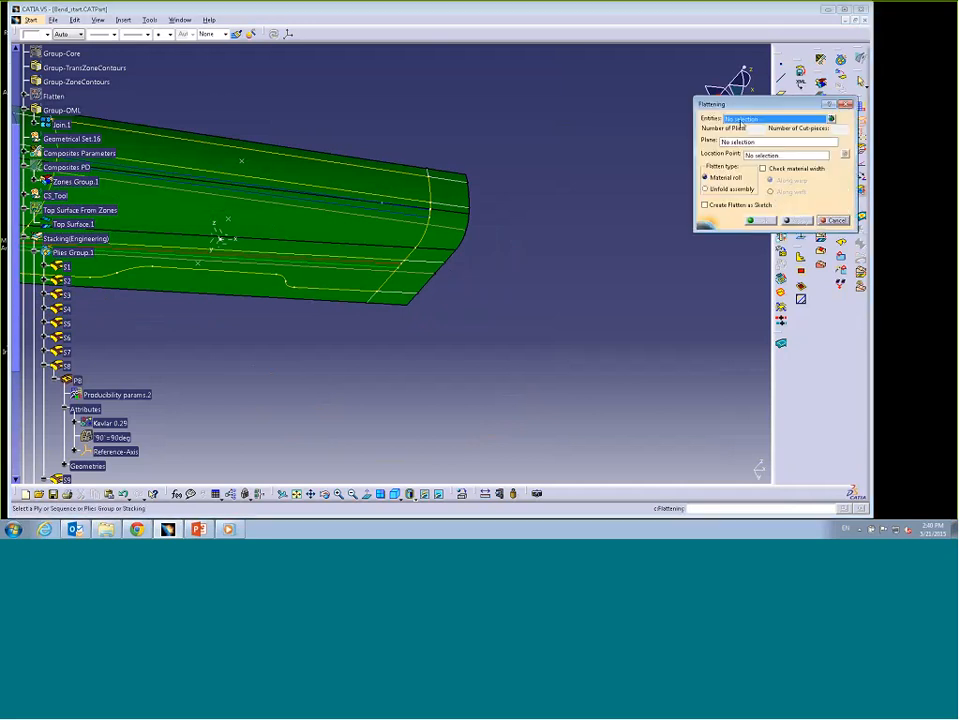
left_click_drag(15, 328, 17, 413)
left_click(77, 330)
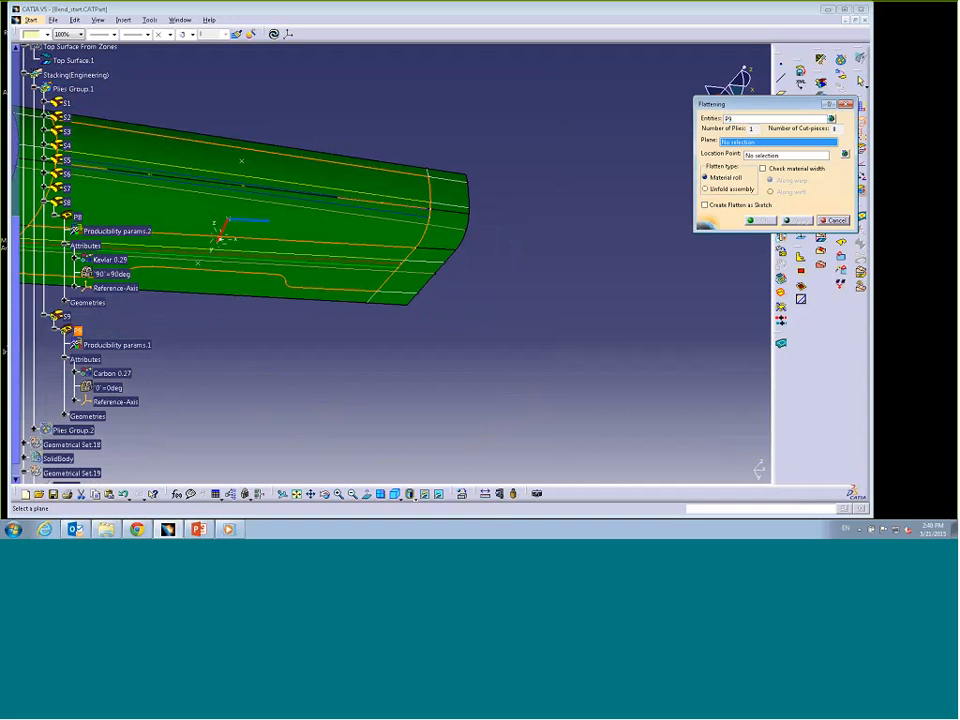
left_click_drag(16, 262, 2, 110)
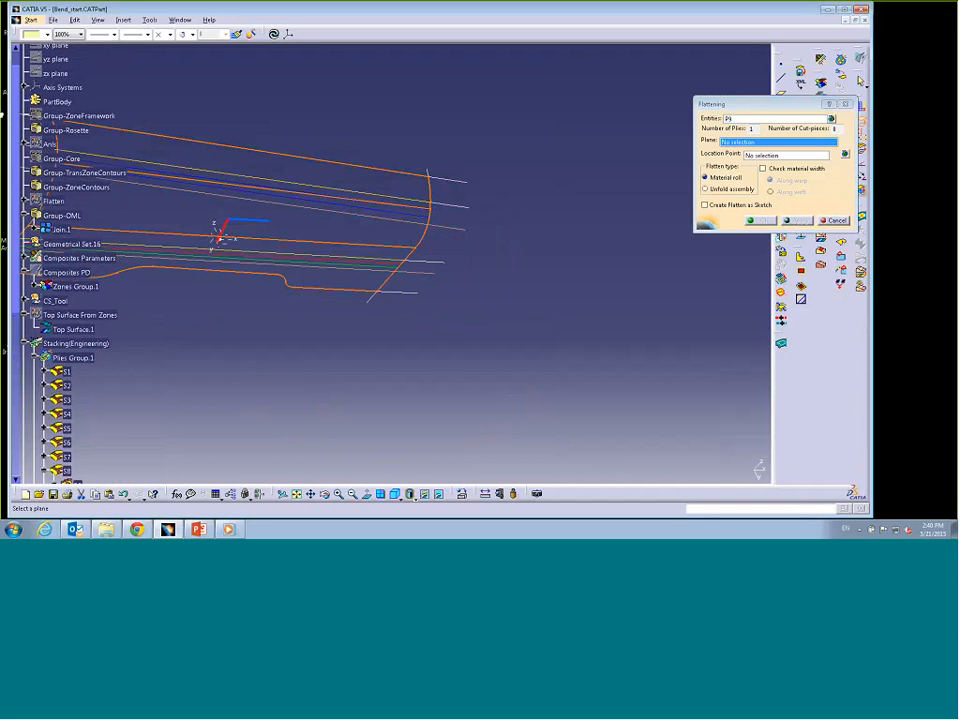
right_click(57, 205)
left_click(80, 233)
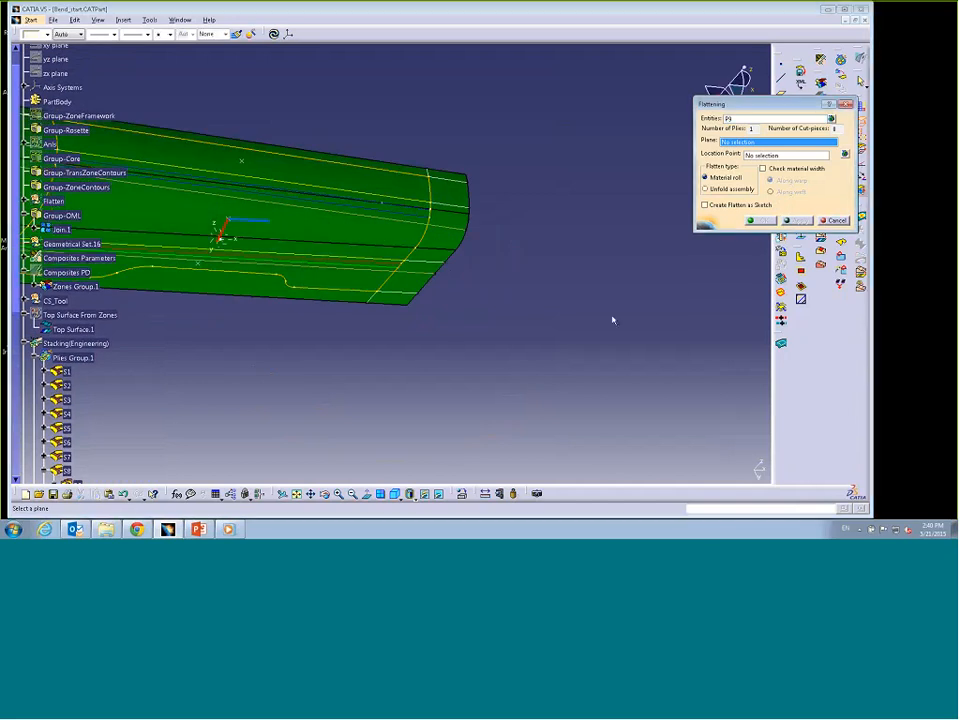
Step: Flatten P9 onto Plane.1 with Point.1 as the location point, using the Material roll flatten type
middle_click_drag(591, 264, 527, 315)
left_click(489, 371)
left_click(482, 236)
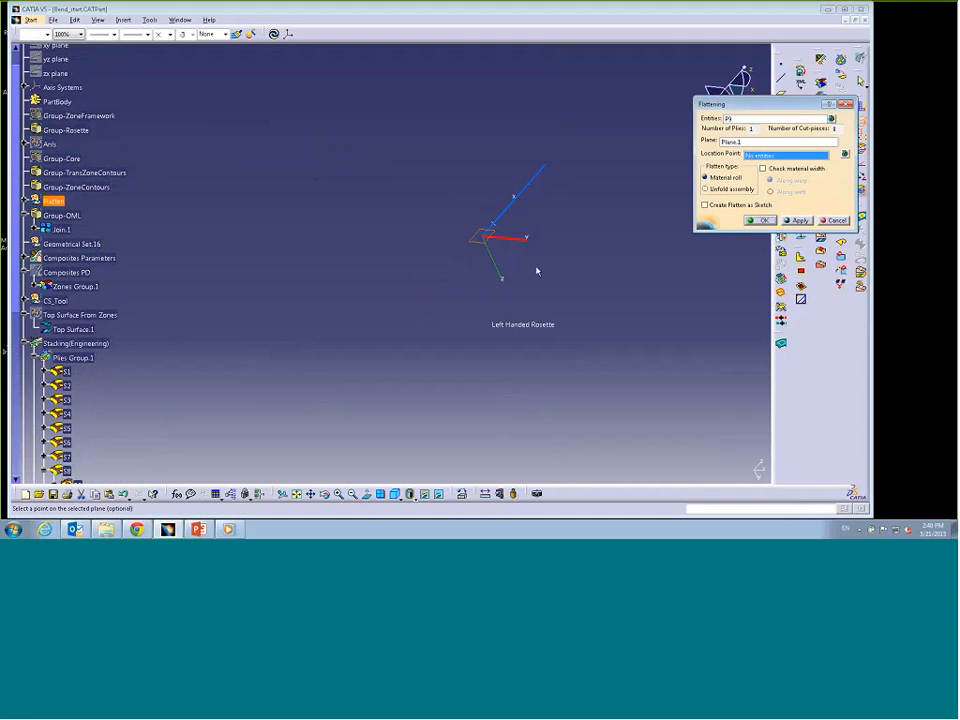
left_click(497, 223)
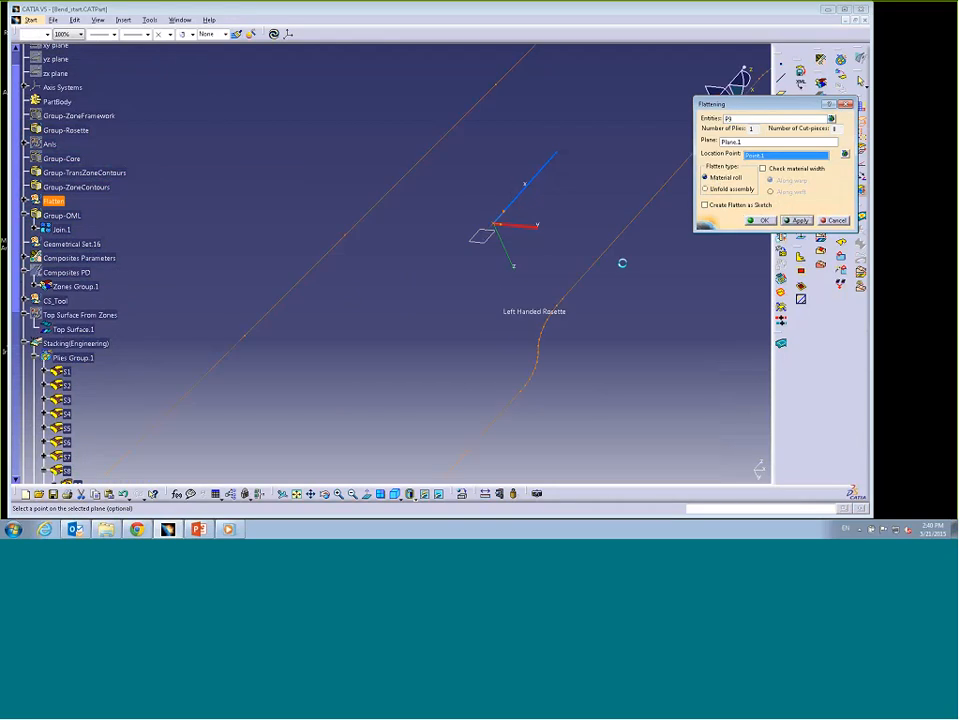
middle_click_drag(553, 156, 510, 294)
mouse_move(343, 356)
middle_mouse_down()
mouse_move(338, 337)
mouse_move(347, 349)
middle_mouse_up()
left_click(762, 220)
left_click(499, 337)
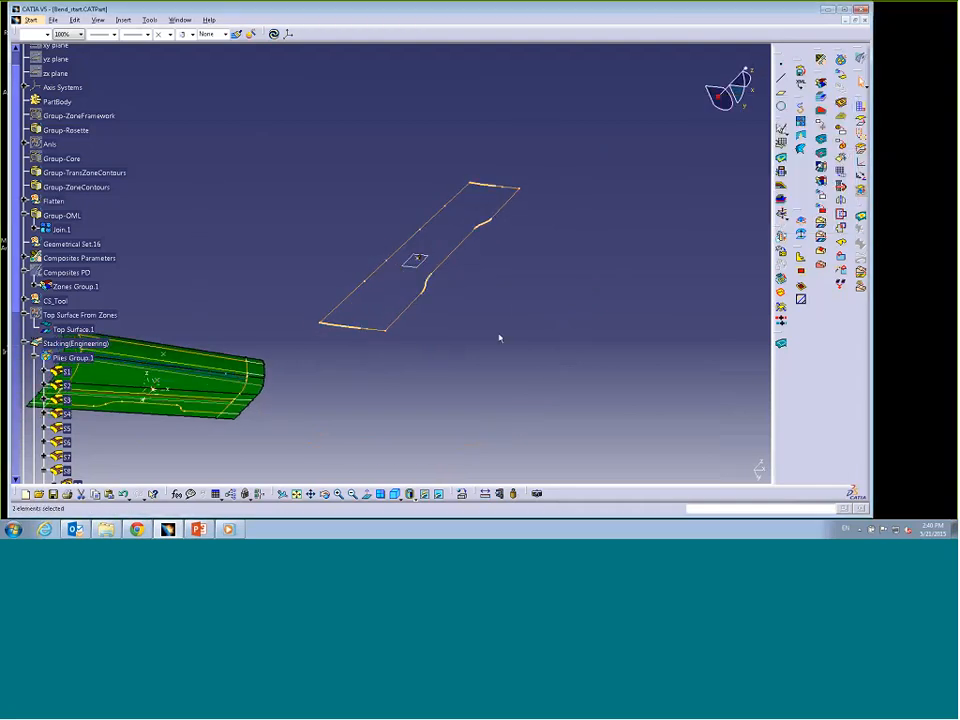
Step: Smooth the flattened contour of ply P9 with automatic flatten smoothing, creating smoothed curves with a maximum deviation of 2 mm
middle_click_drag(474, 413, 553, 262)
mouse_move(449, 391)
middle_mouse_down()
mouse_move(474, 322)
mouse_move(465, 336)
mouse_move(512, 416)
middle_mouse_up()
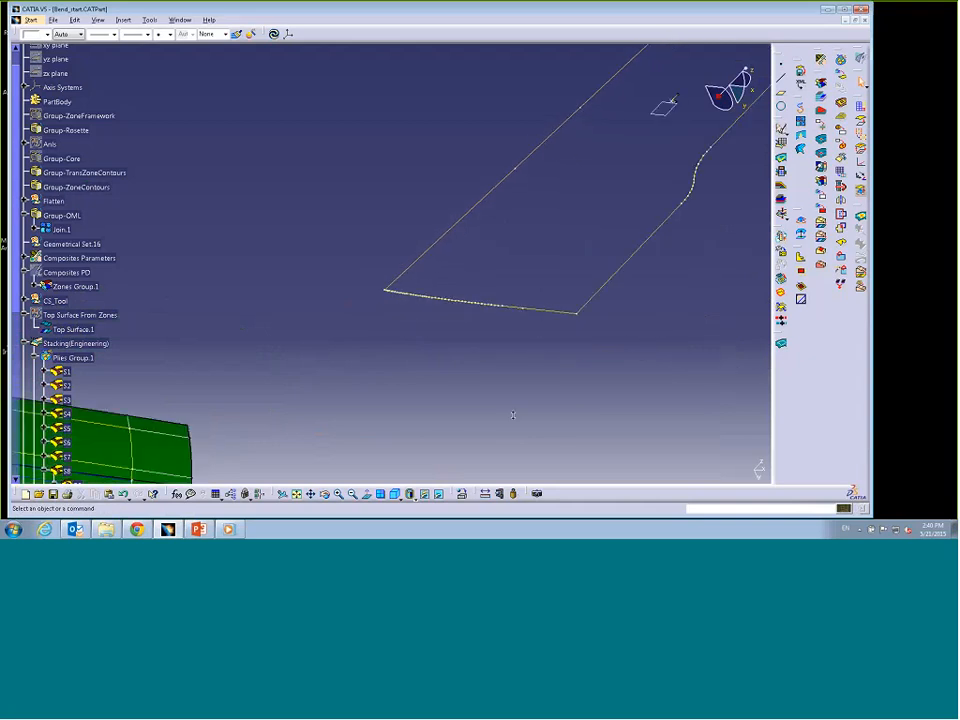
middle_click_drag(461, 352, 452, 371)
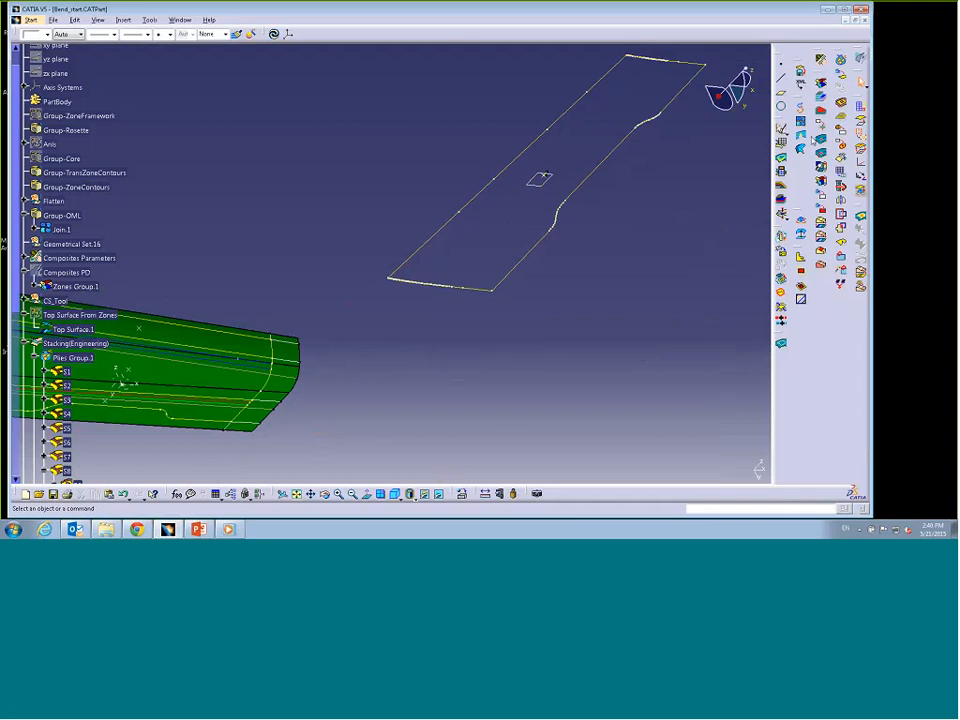
left_click(860, 140)
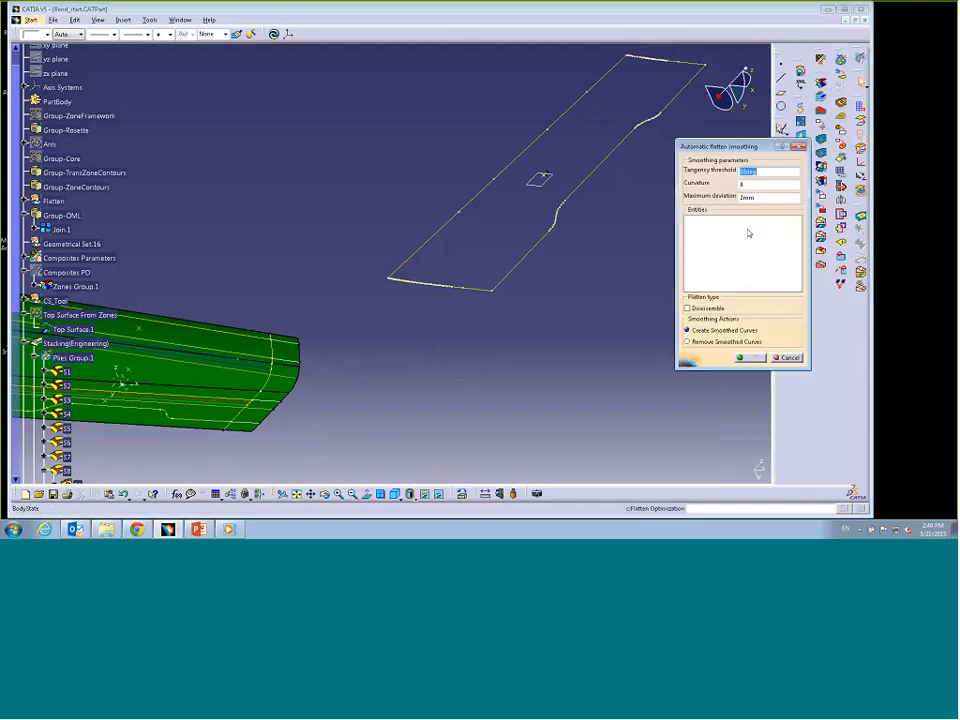
left_click(544, 246)
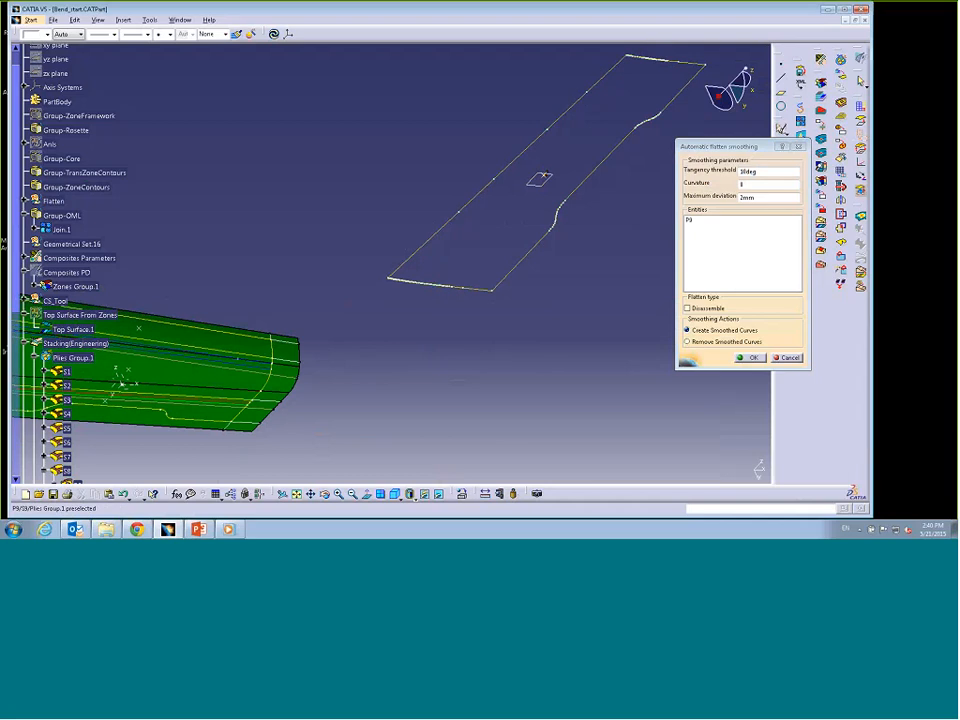
left_click(749, 358)
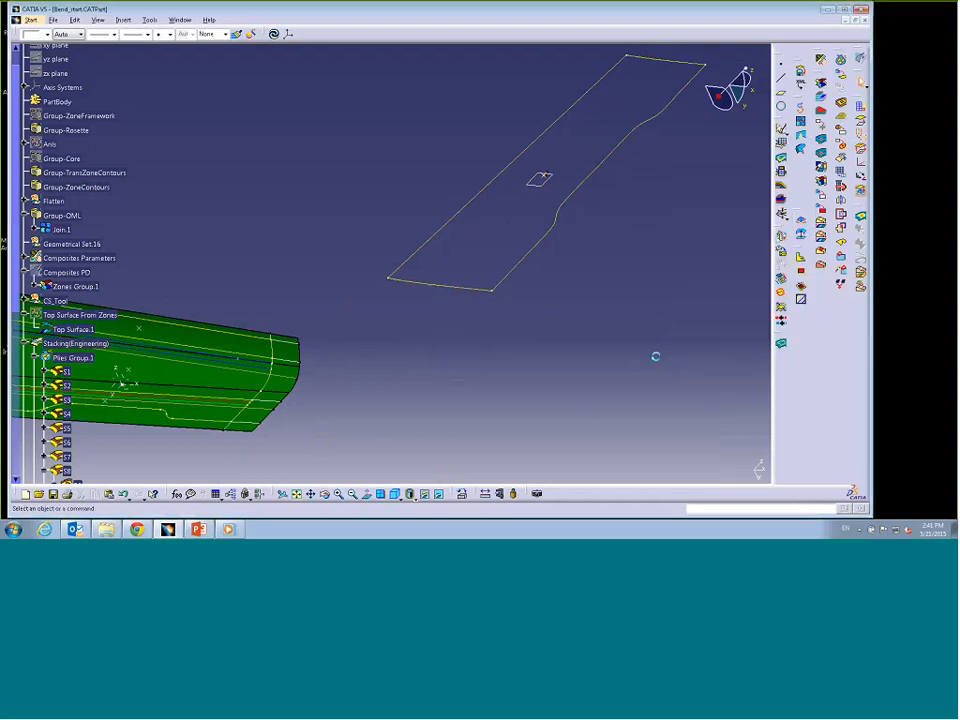
middle_click_drag(596, 311, 524, 364)
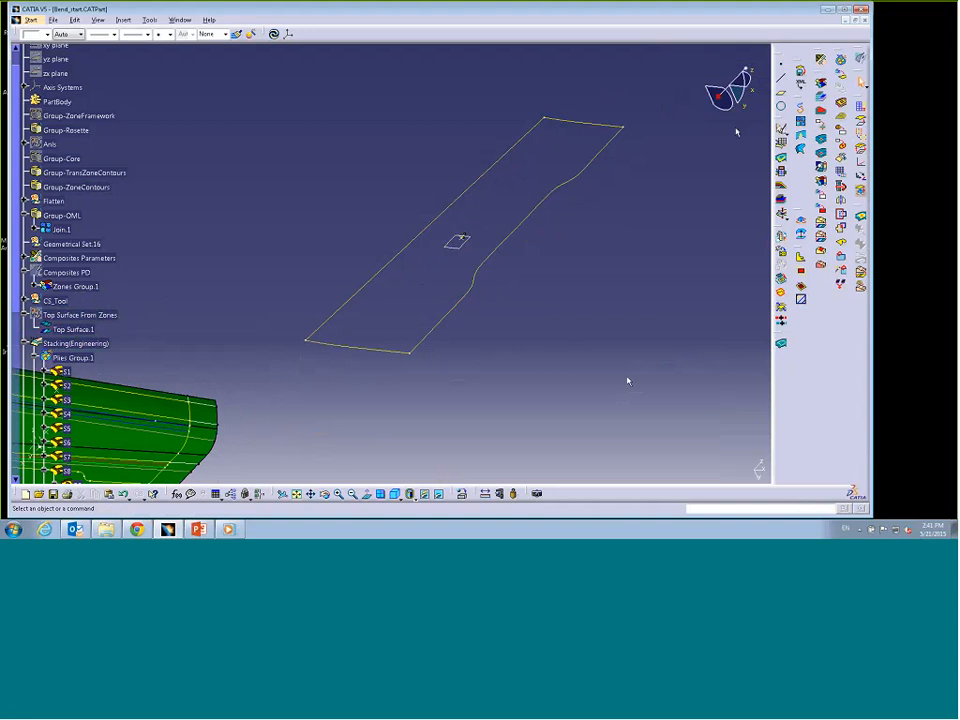
Step: Set up a DXF (flatten geometries) export of ply P9 with one file per ply or sub-ply, and cancel it
left_click(800, 71)
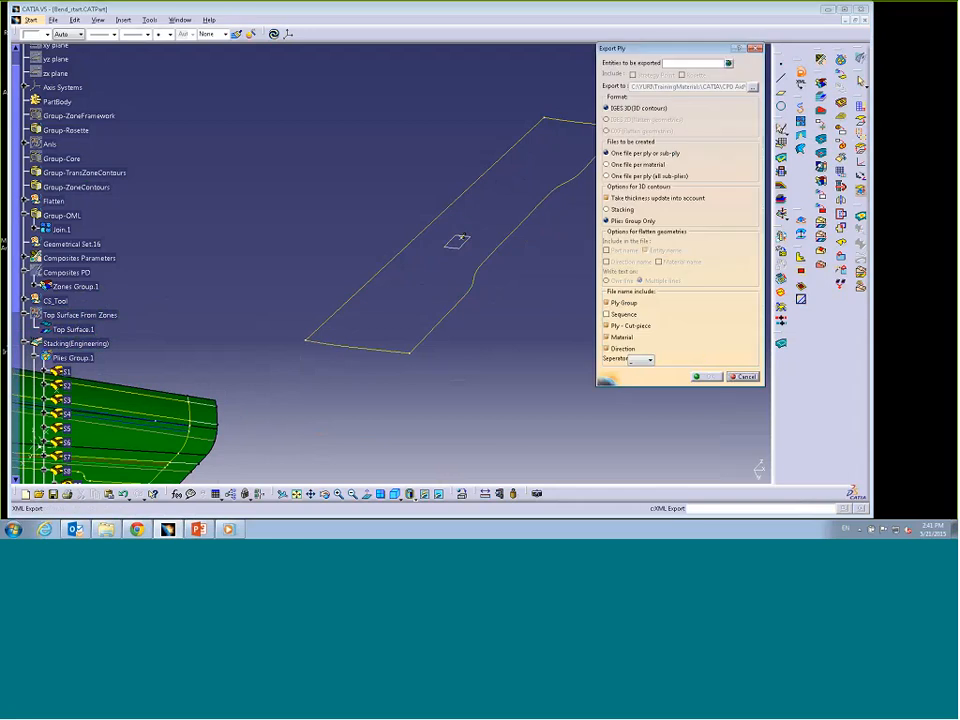
left_click_drag(645, 48, 670, 45)
left_click(631, 217)
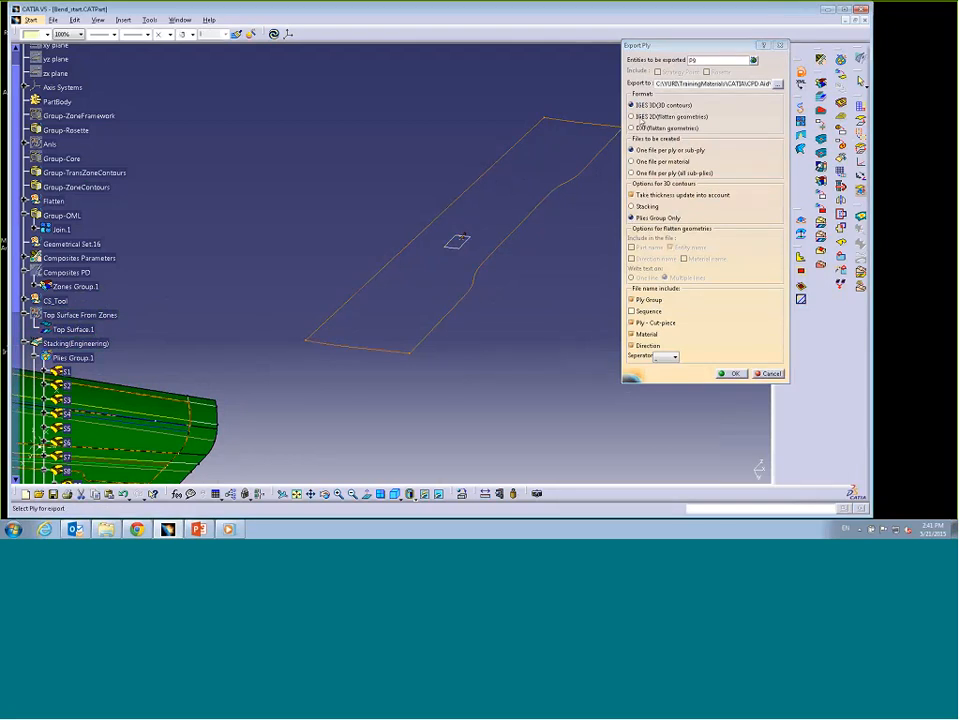
left_click(631, 128)
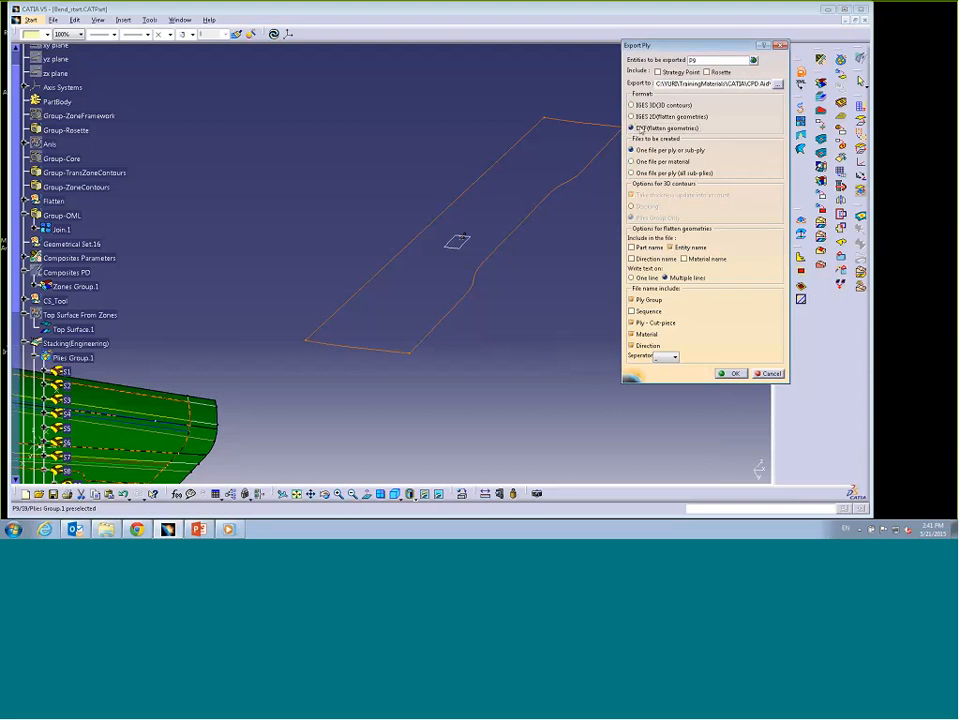
left_click(640, 128)
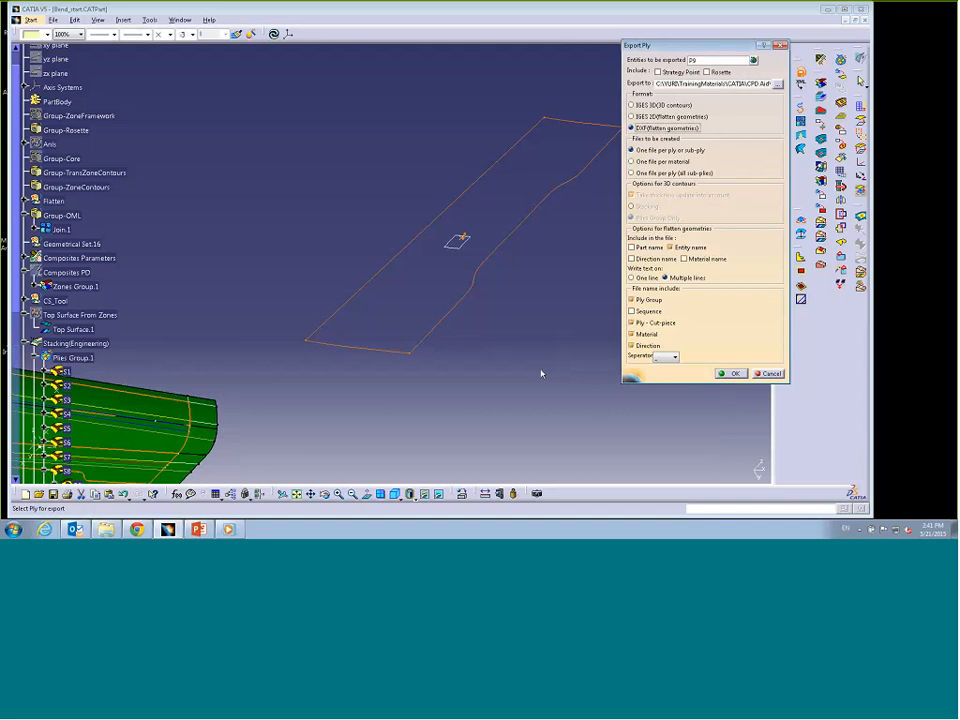
left_click(771, 374)
Step: Collapse sequences S8 and S9 under Plies Group.1 in the specification tree
middle_click_drag(648, 274, 487, 345)
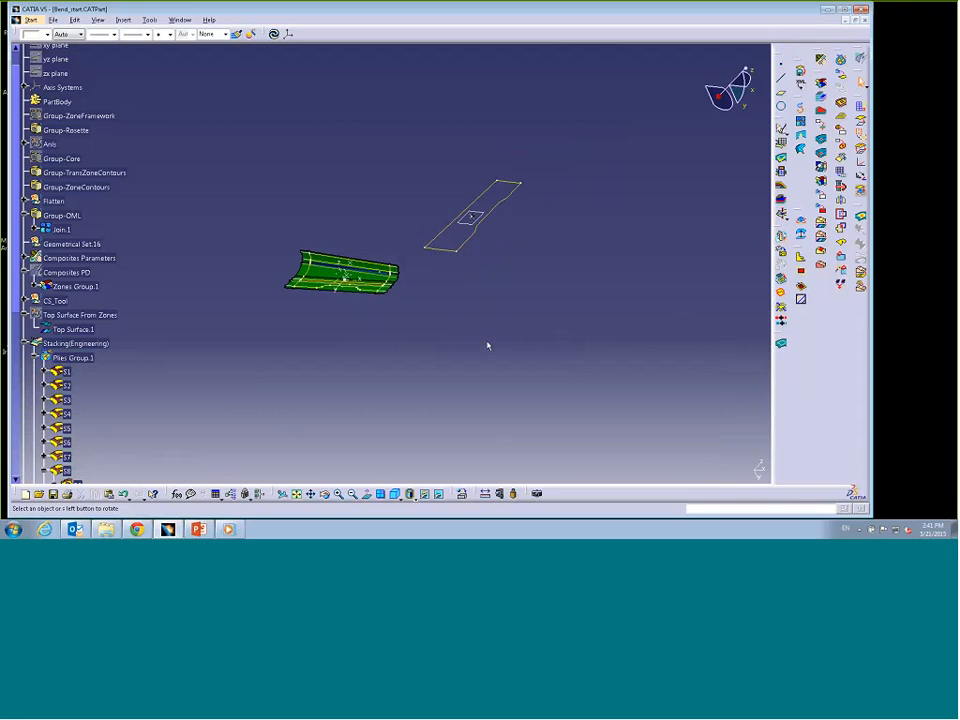
left_click(340, 272)
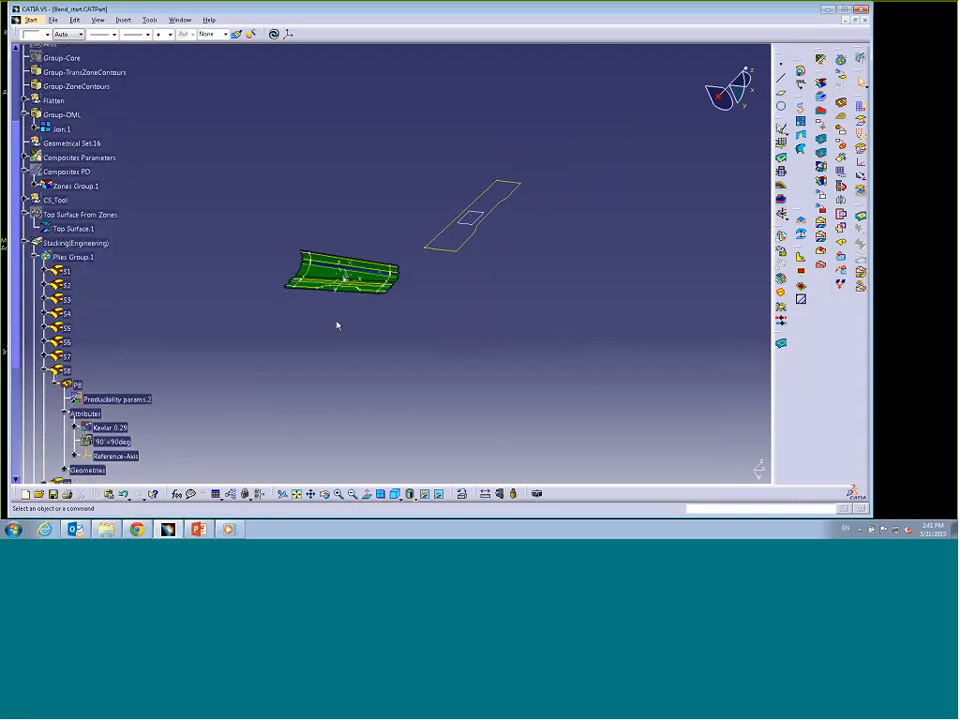
left_click(44, 371)
left_click(44, 385)
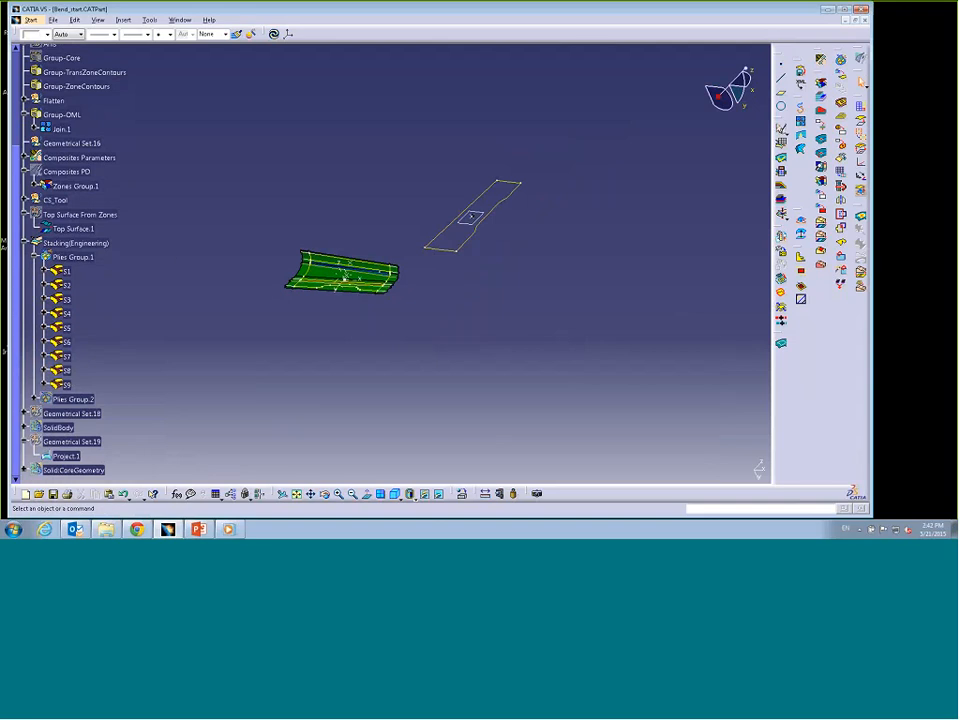
Step: Create a new drawing with the empty sheet layout, ISO standard and A0 ISO format
left_click(31, 19)
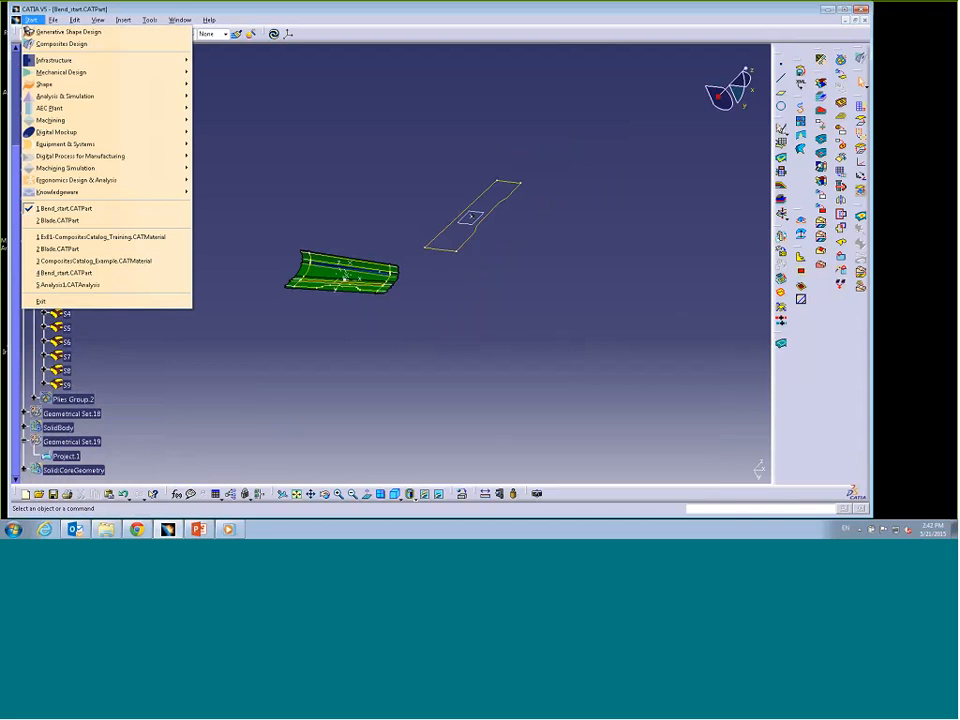
mouse_move(100, 72)
left_click(246, 163)
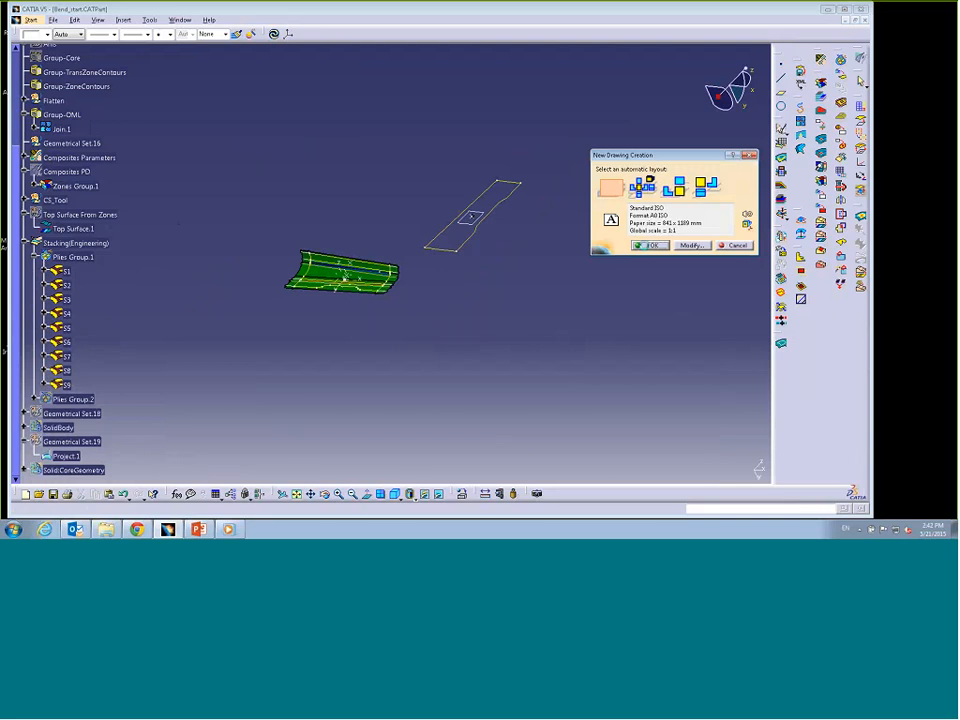
left_click(650, 245)
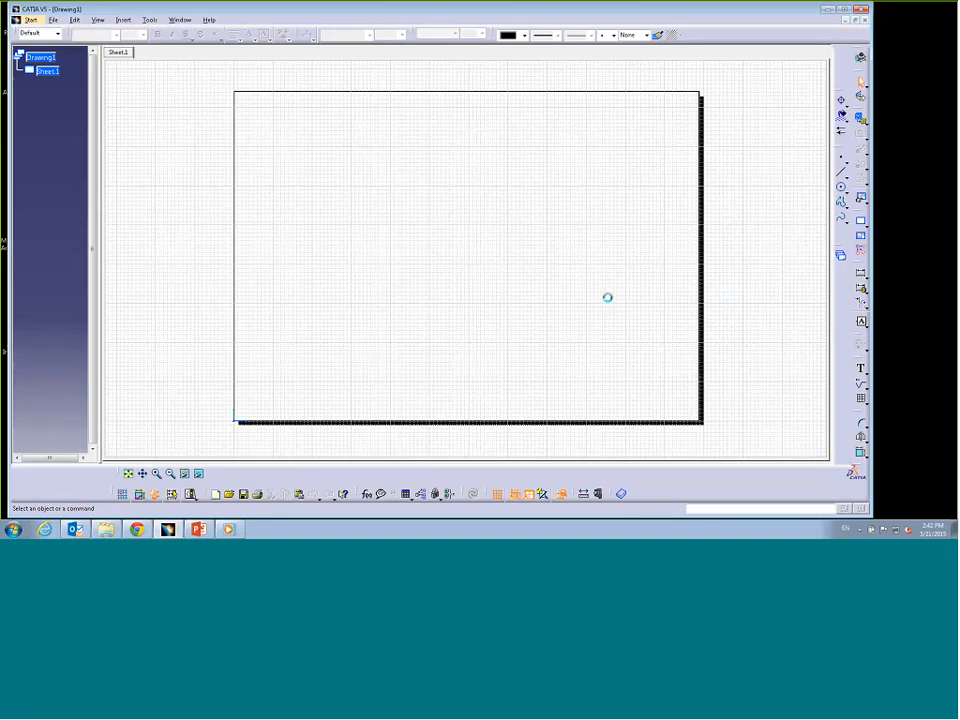
Step: Change the scale of Sheet.1 in its properties
right_click(47, 71)
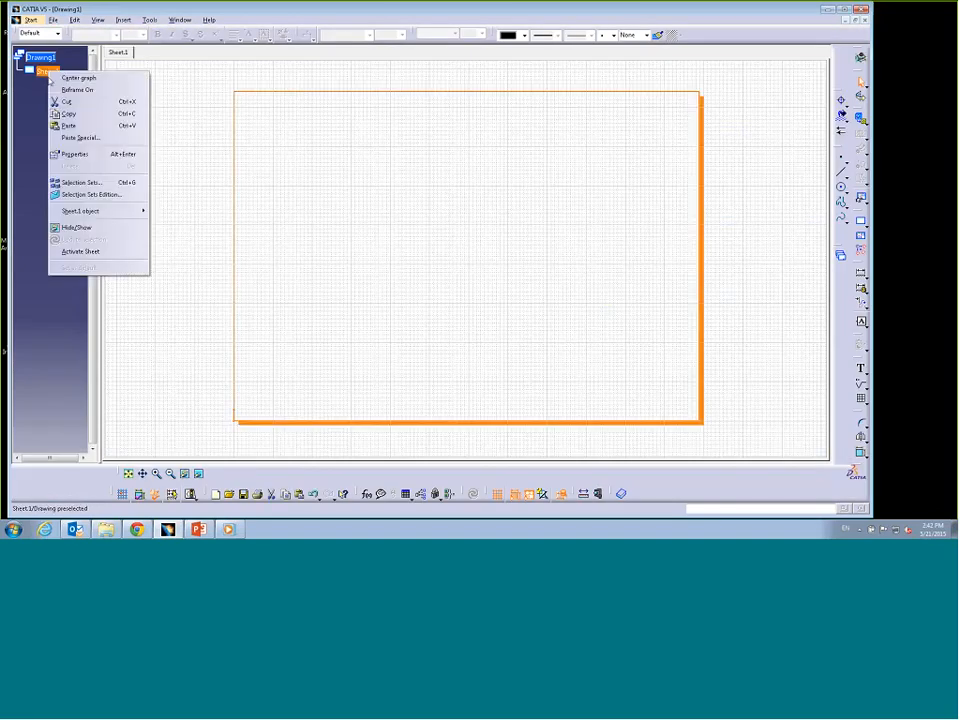
left_click(80, 154)
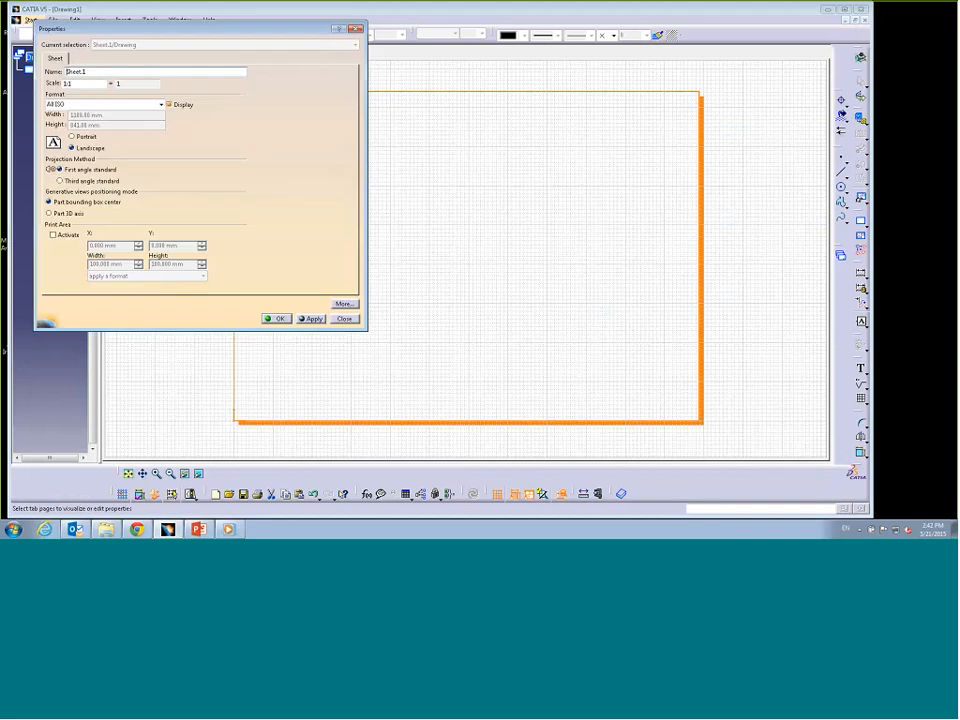
left_click(75, 83)
key("Return")
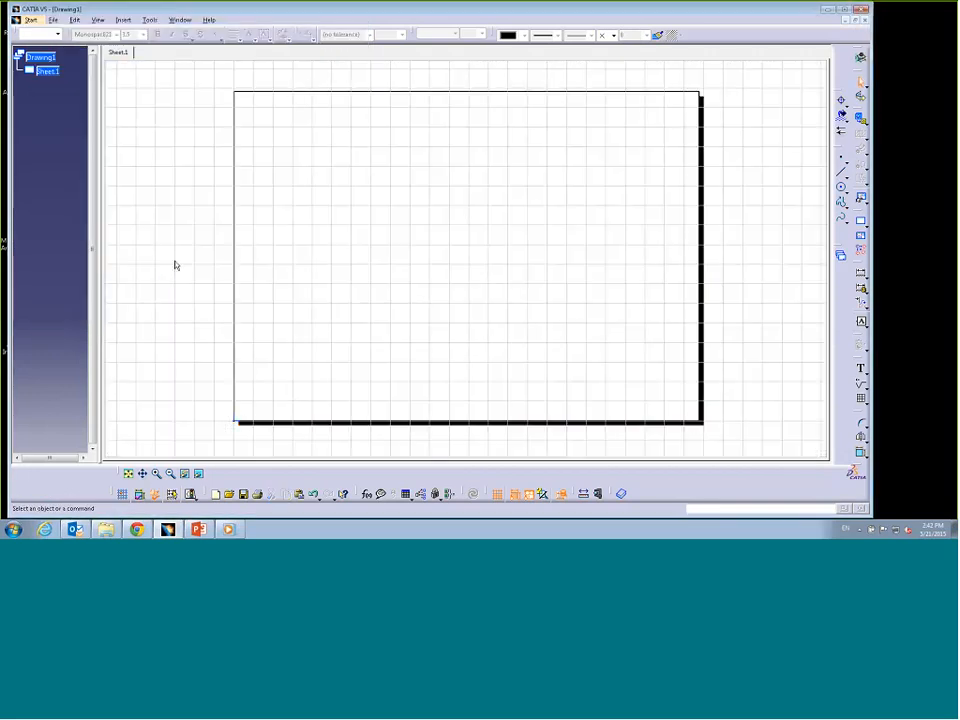
Step: Switch to Bend_start.CATPart and explode Plies Group.1 with the Ply Exploder at scale 1
left_click(180, 20)
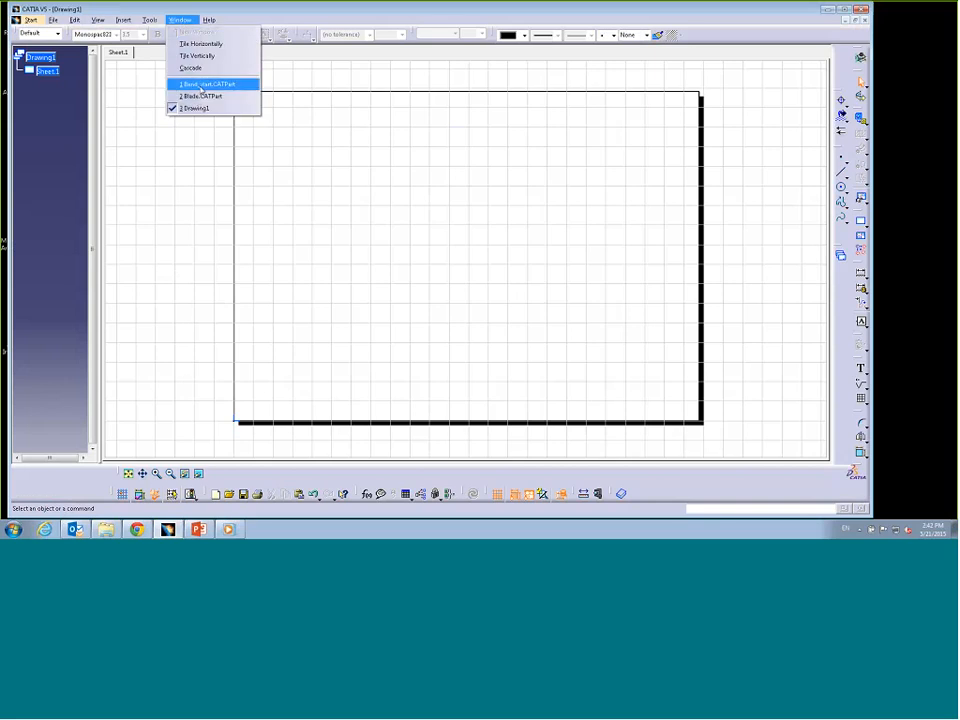
left_click(201, 84)
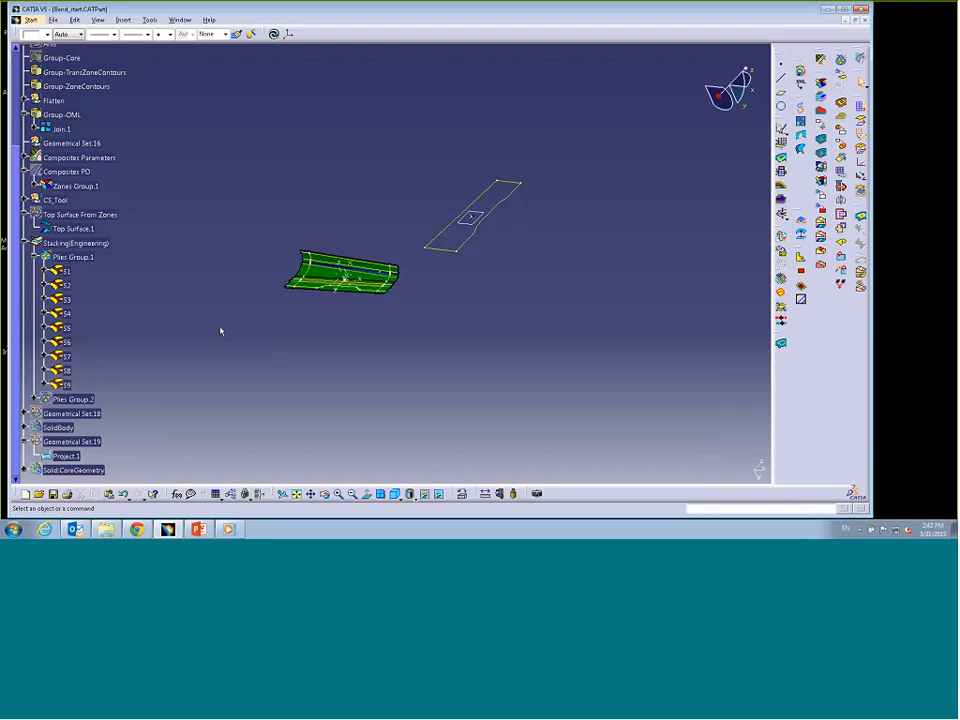
left_click(780, 200)
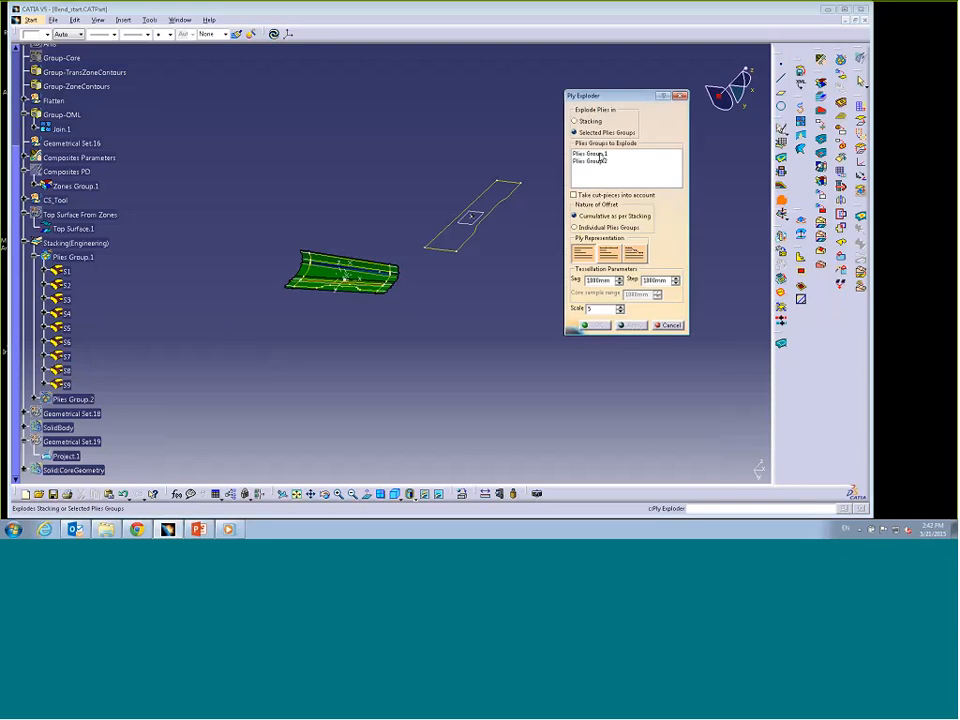
left_click(600, 154)
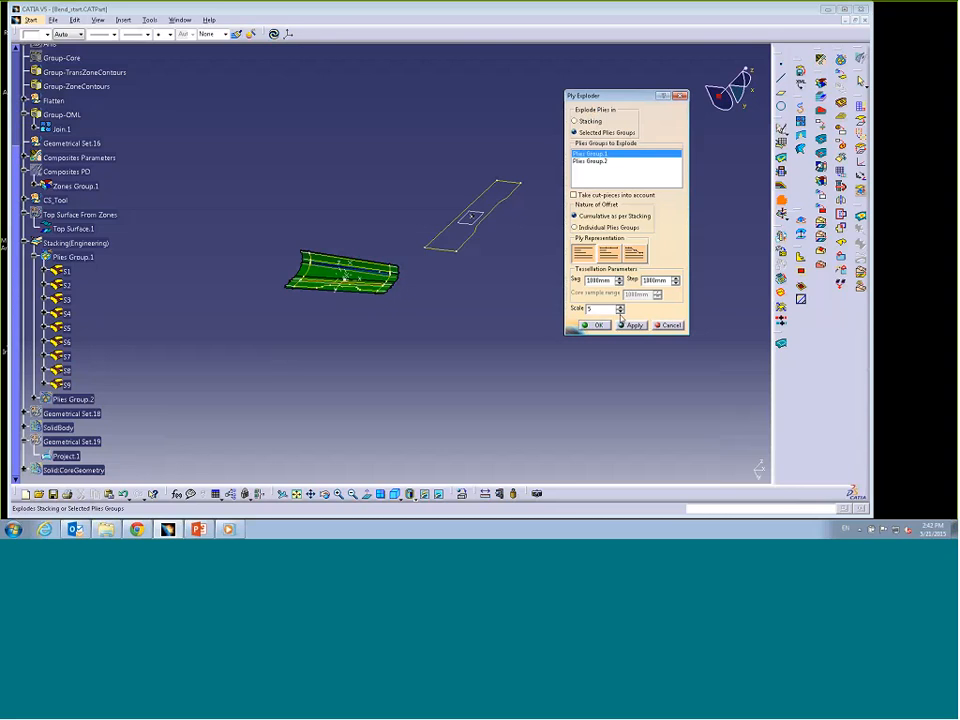
left_click(620, 311)
left_click(620, 311)
left_click(620, 311)
left_click(620, 311)
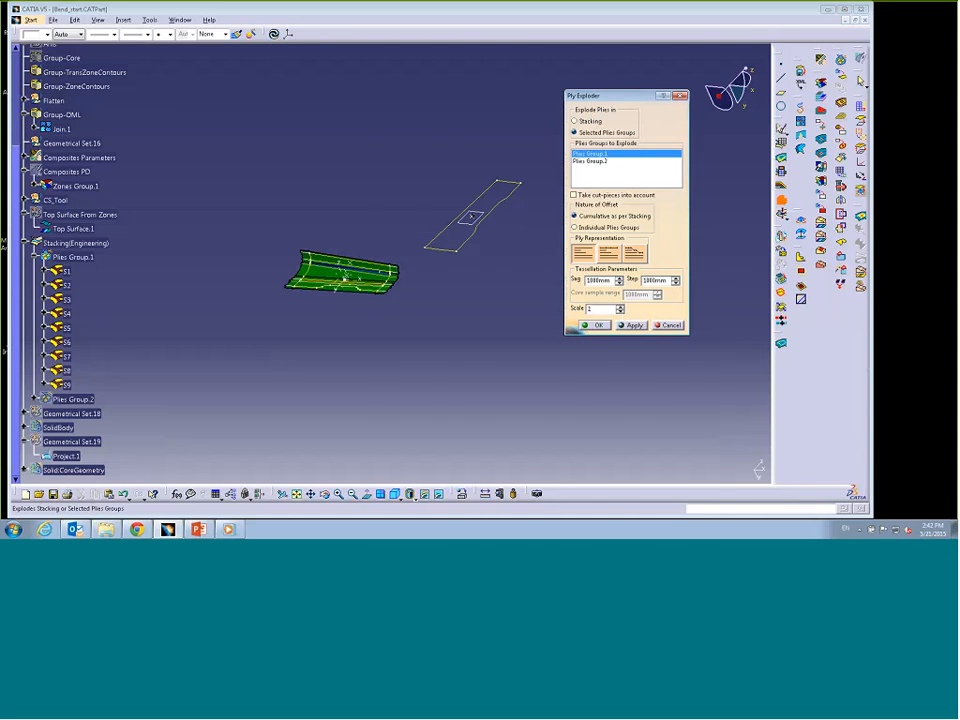
left_click(593, 325)
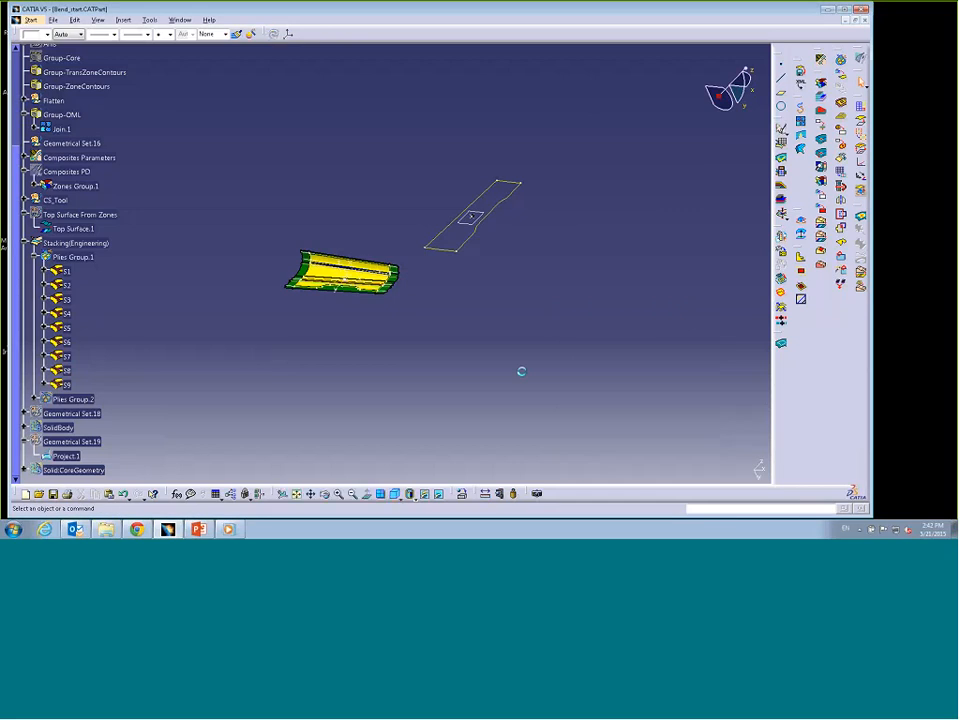
Step: Create an isometric view in Drawing1 with DefaultGenerativeStyle, showing Group-OML of Bend_start.CATPart with its concave side facing the viewer
left_click(180, 19)
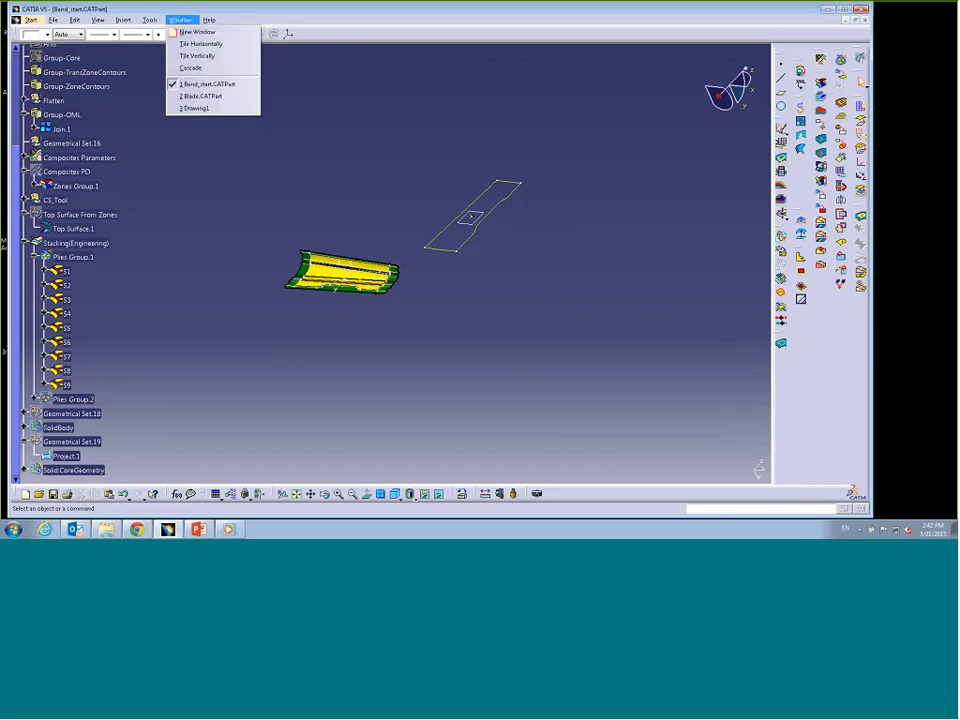
left_click(213, 107)
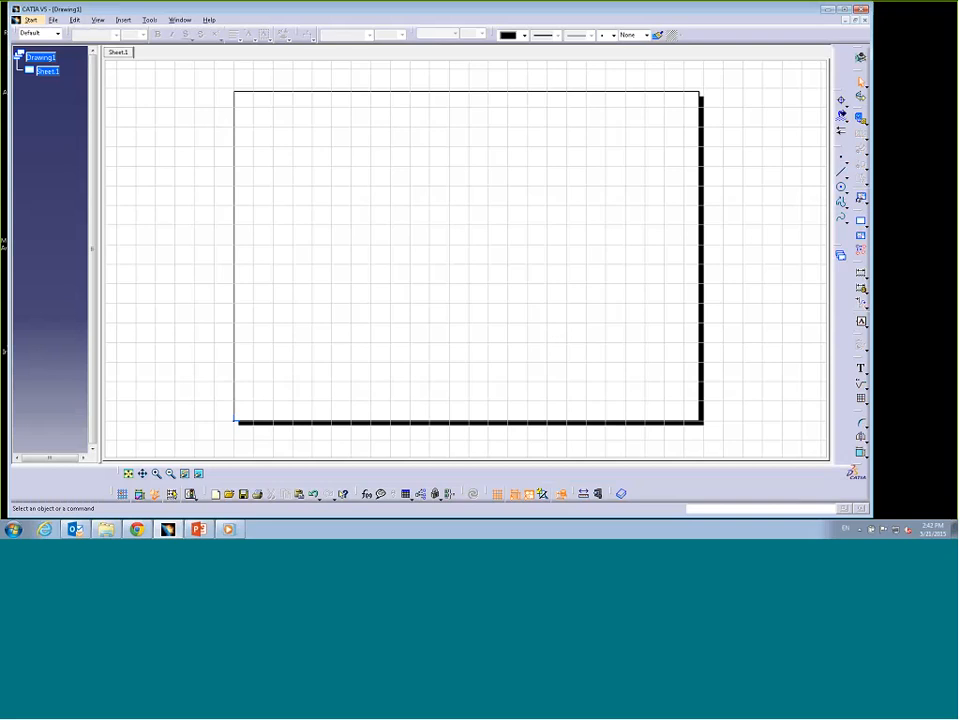
left_click(866, 123)
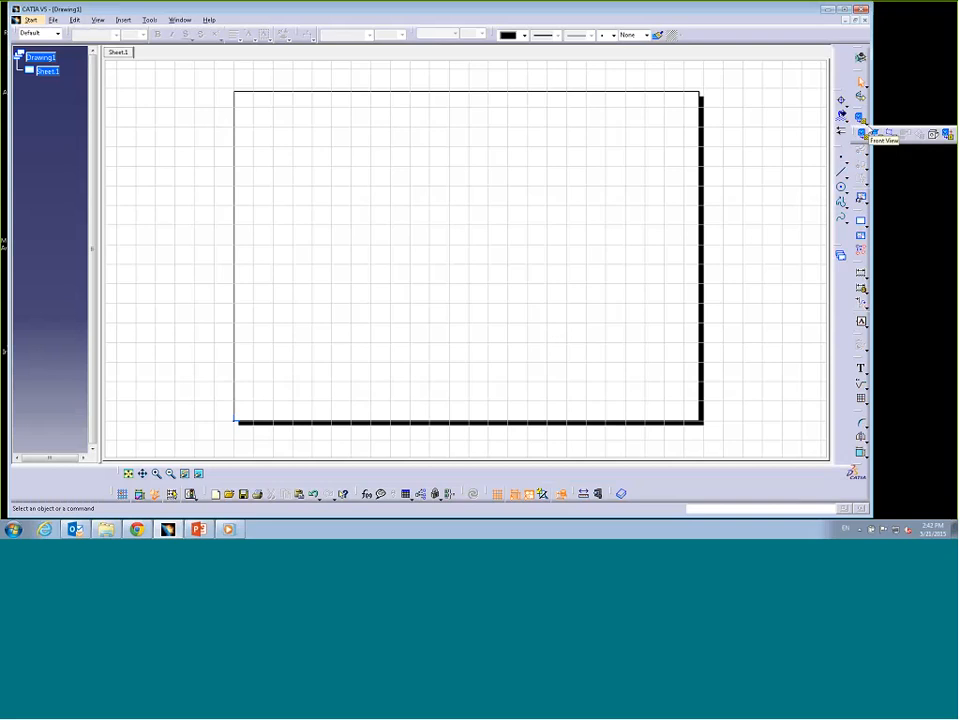
left_click(864, 131)
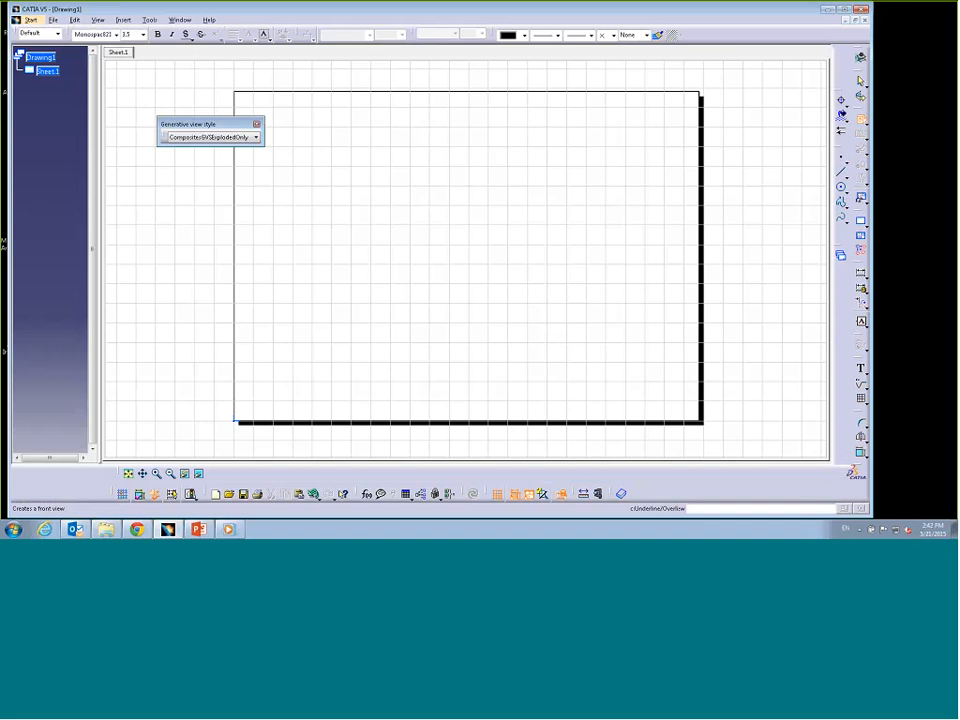
left_click(256, 136)
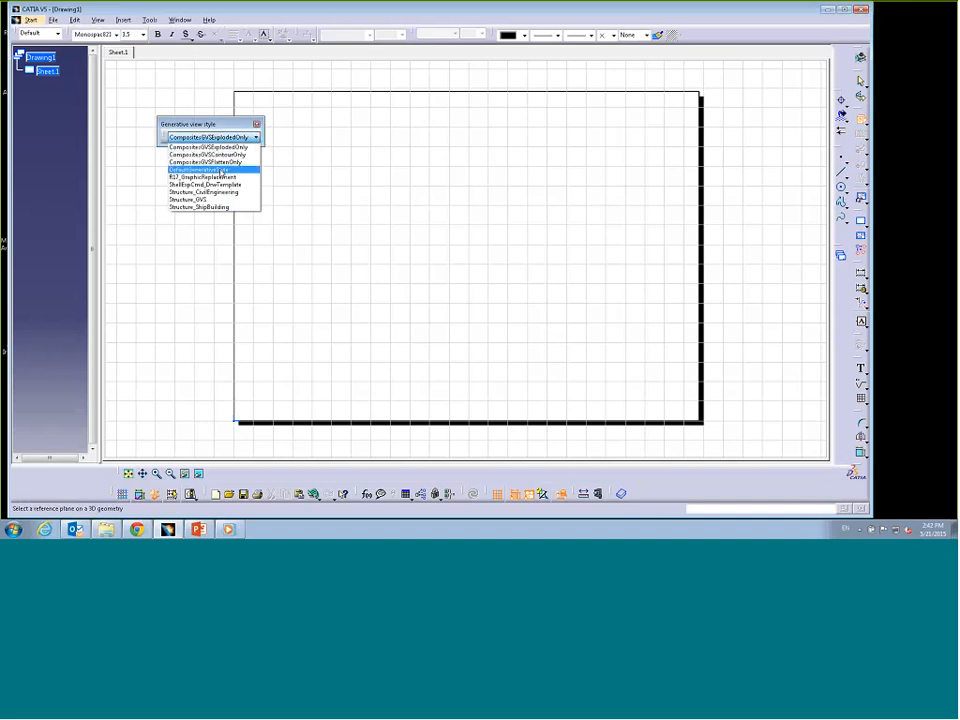
left_click(200, 164)
left_click(180, 20)
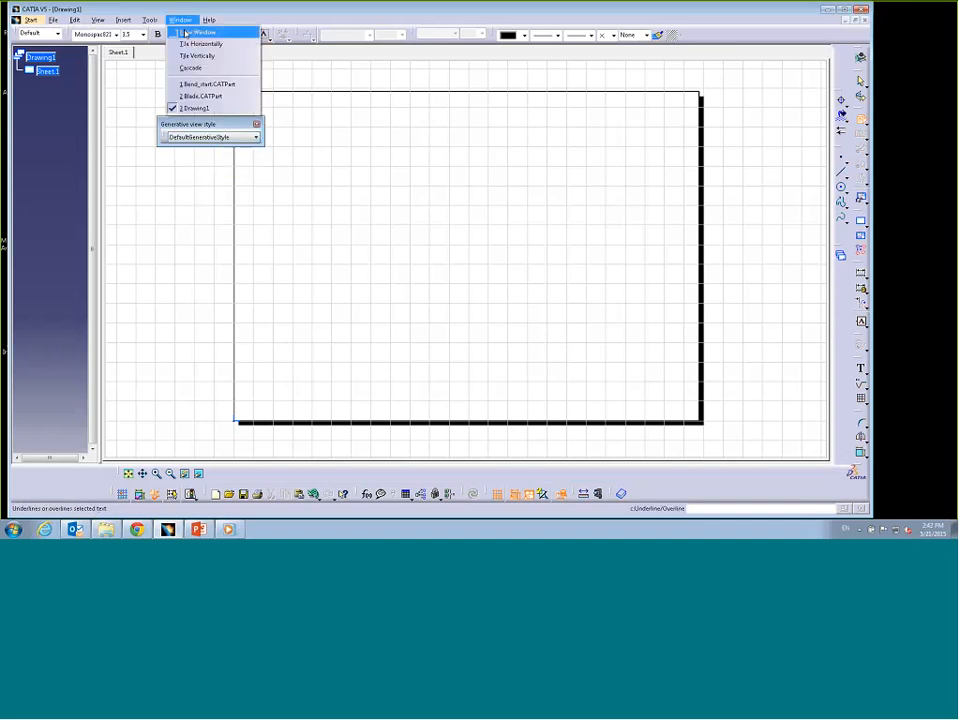
left_click(204, 86)
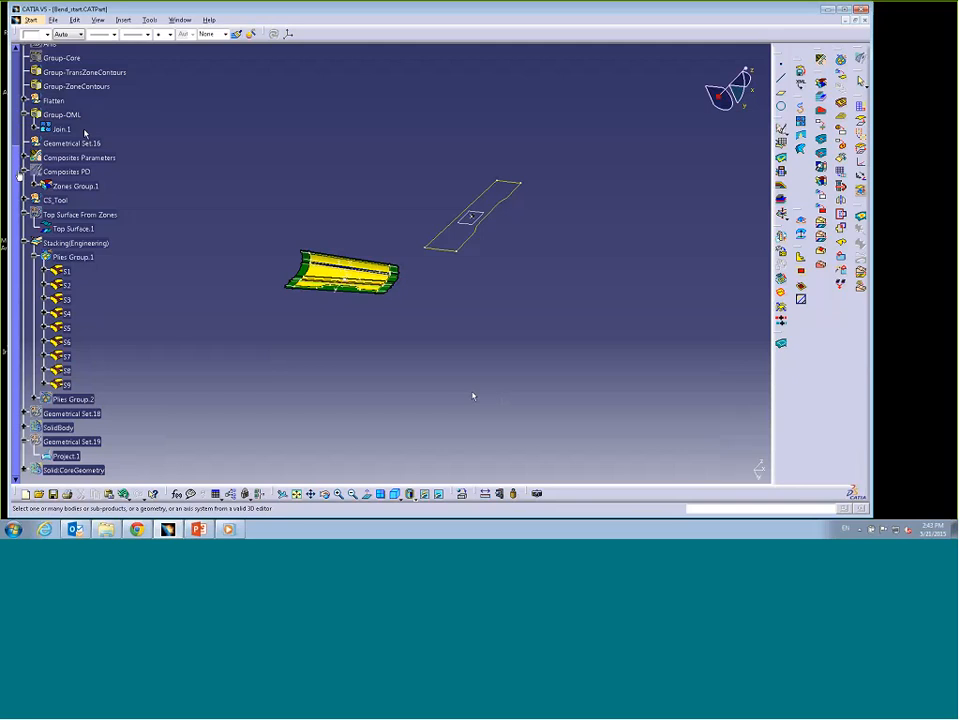
left_click_drag(20, 175, 4, 135)
left_click(60, 163)
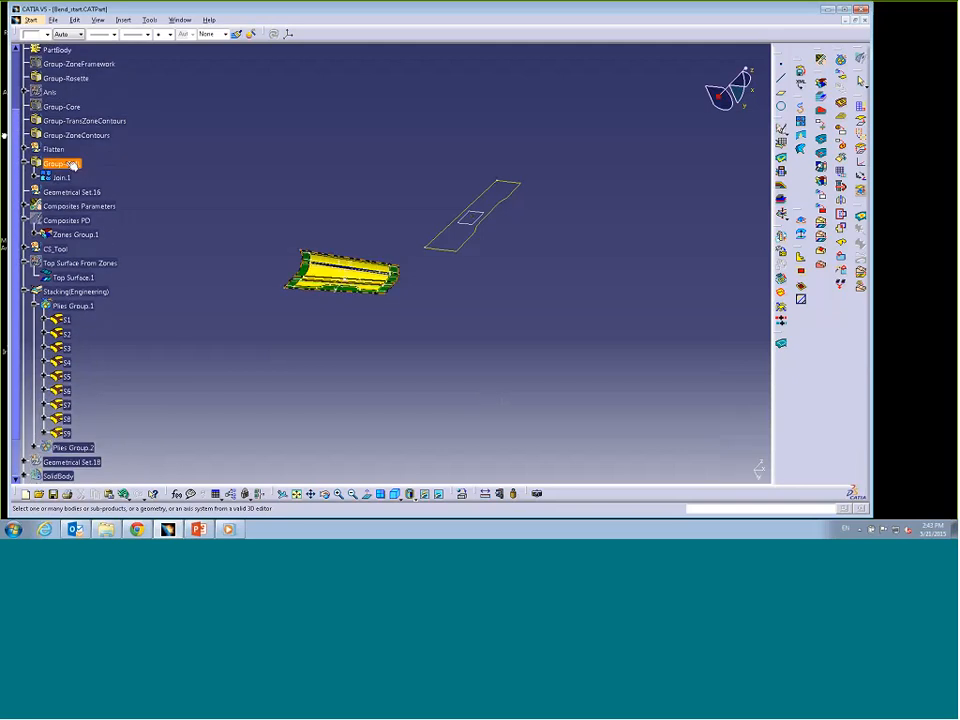
middle_click_drag(330, 370, 636, 253)
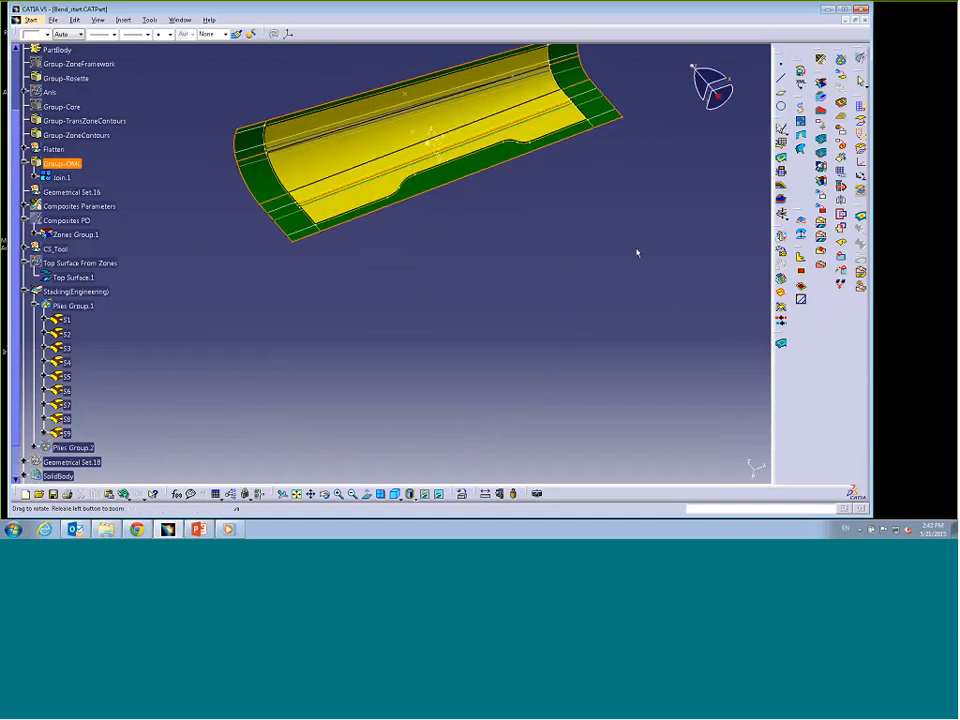
left_click(437, 133)
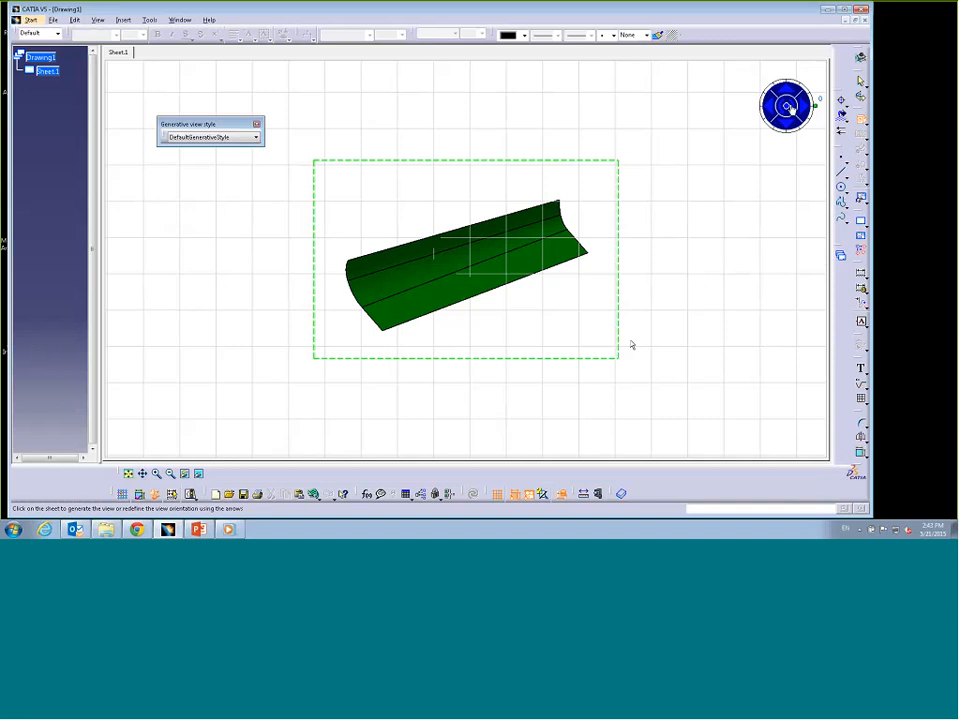
left_click(696, 330)
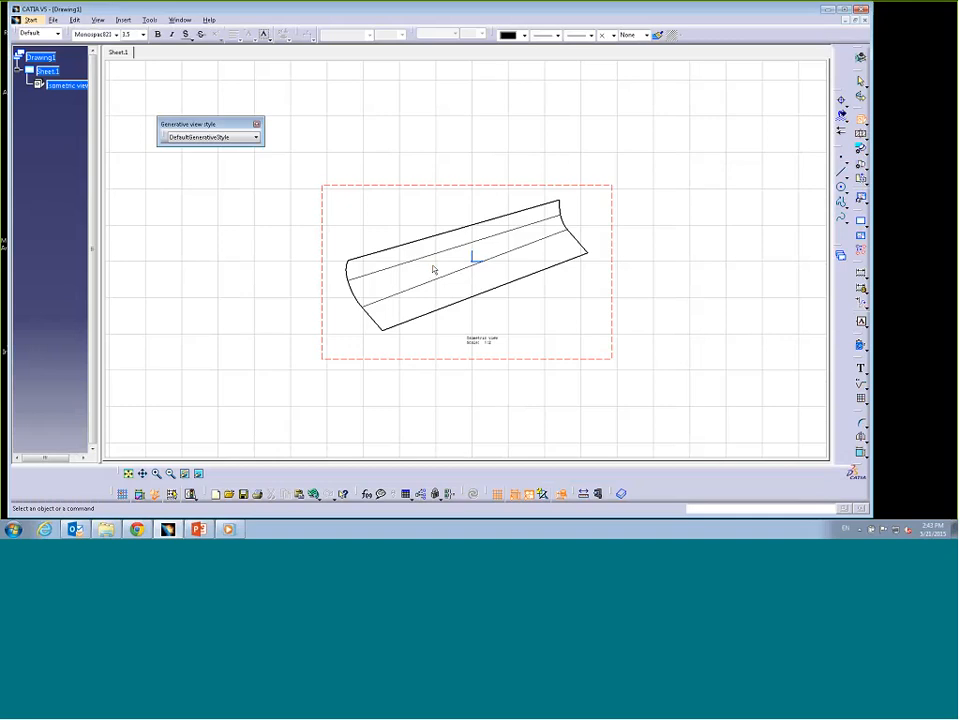
Step: Create a second isometric view with the CompositesGVSExplodedOnly style, showing ply P1 of sequence S1 from Bend_start.CATPart
left_click(255, 137)
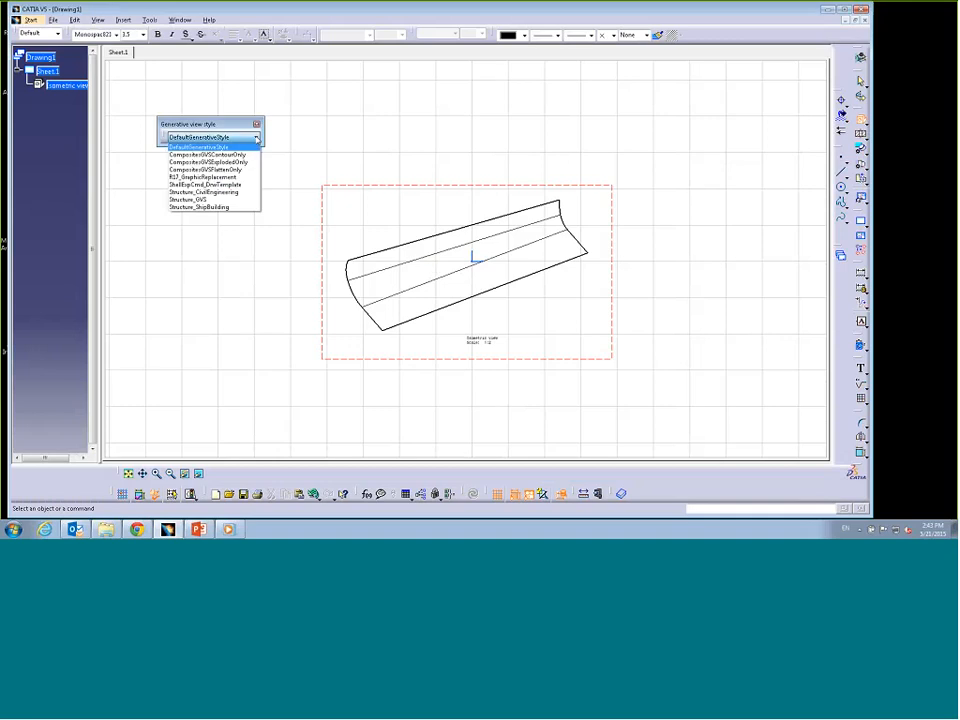
left_click(231, 162)
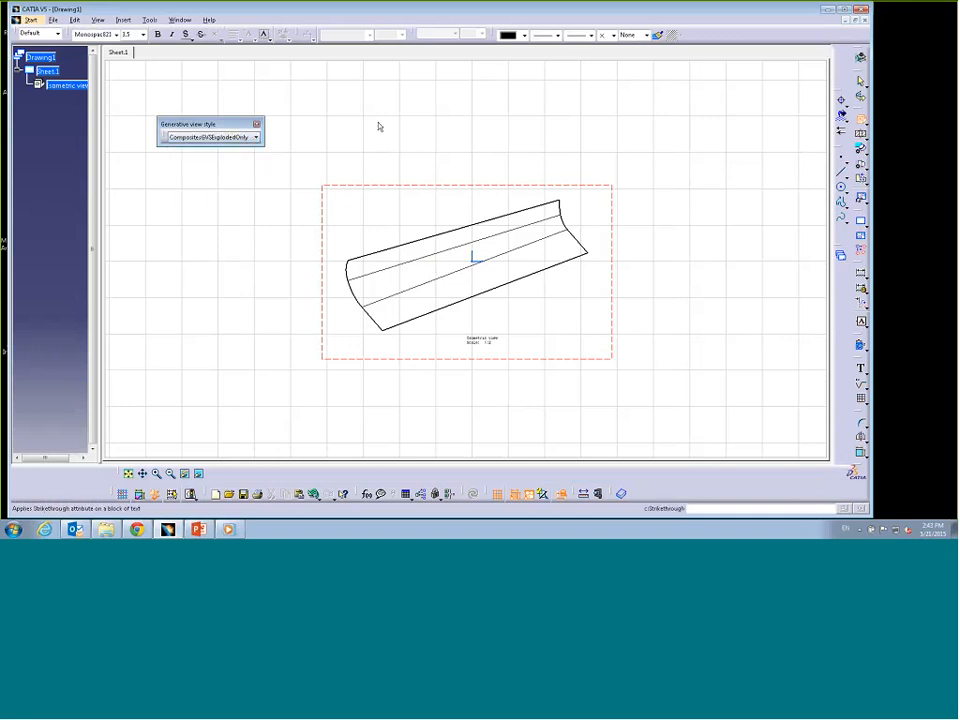
left_click(182, 21)
left_click(205, 84)
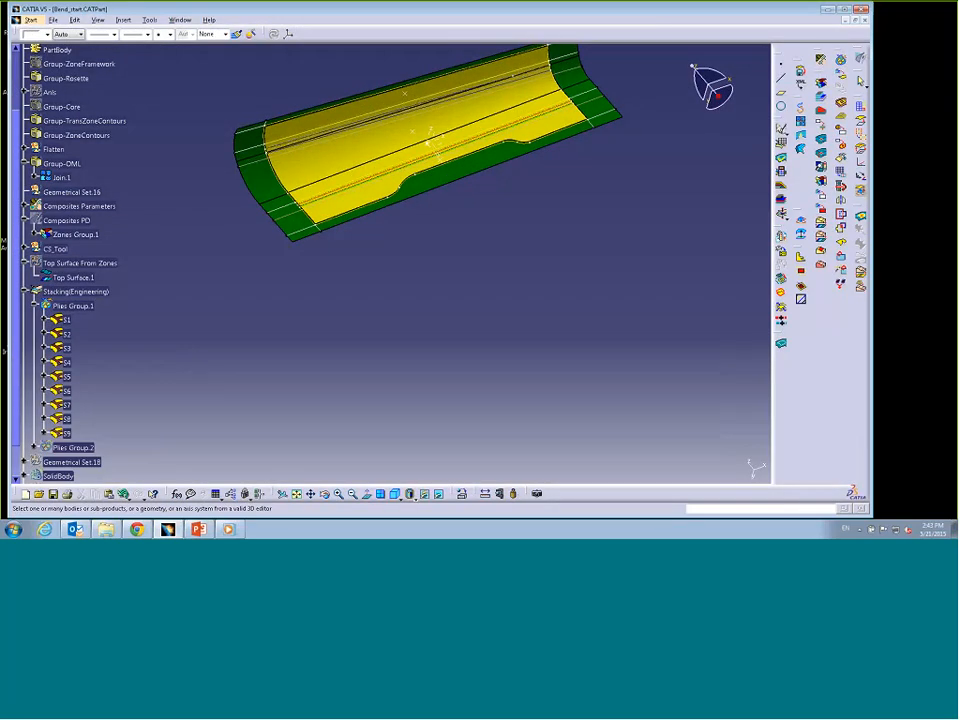
left_click(44, 320)
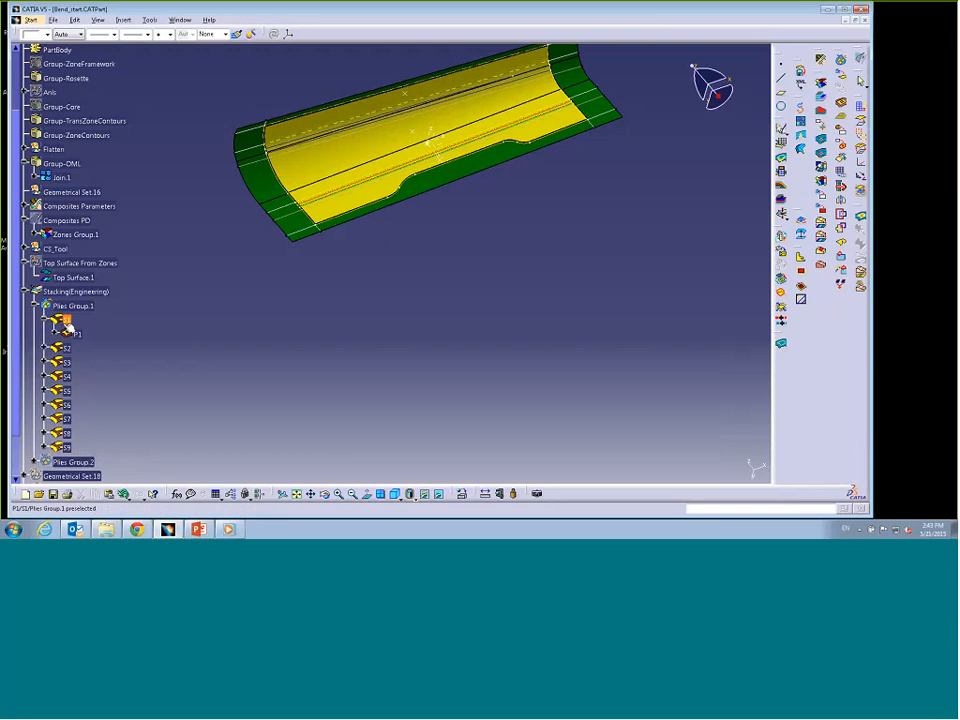
left_click(80, 335)
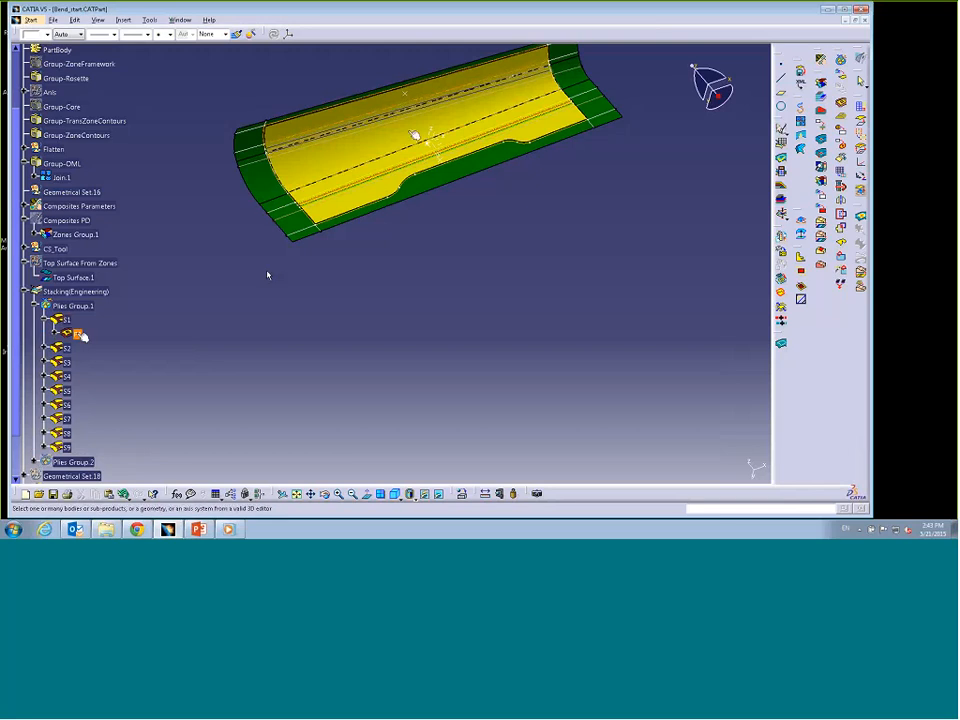
left_click(551, 416)
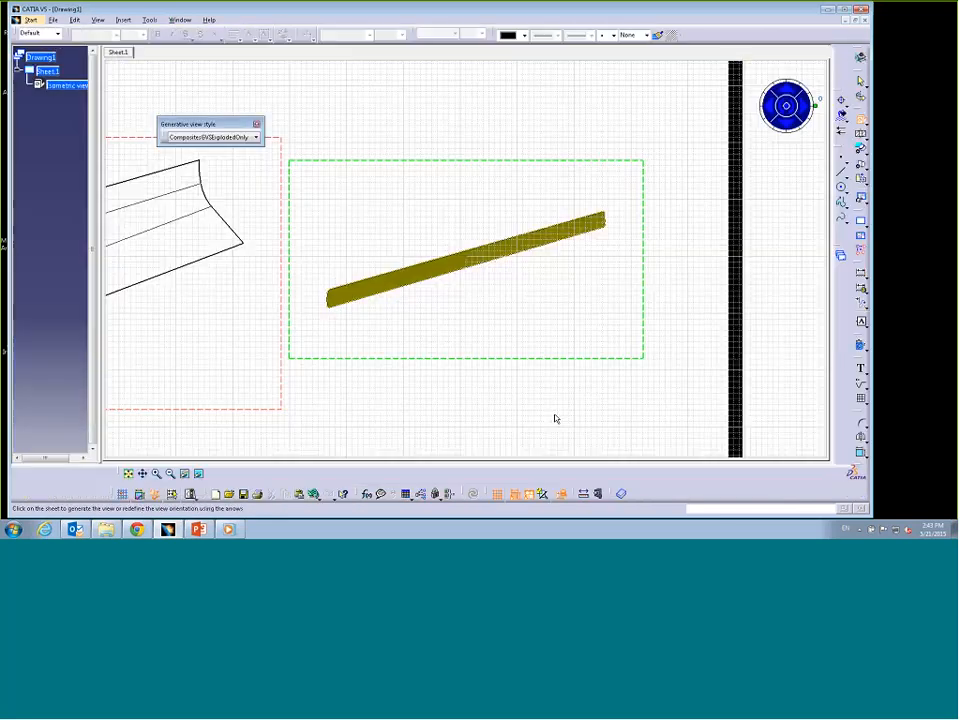
left_click(572, 338)
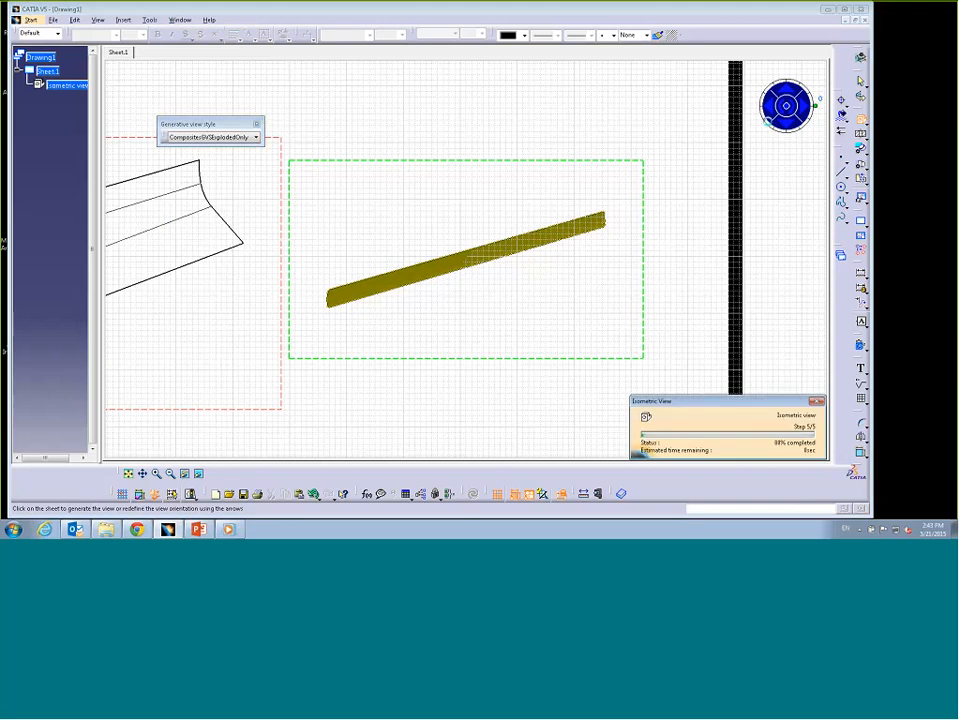
Step: Set the P1 view's generation mode to Raster with the Shading with edges mode
mouse_move(538, 329)
middle_mouse_down("ctrl")
mouse_move(499, 355)
mouse_move(502, 329)
mouse_move(545, 295)
middle_mouse_up("ctrl")
left_click(560, 263)
right_click(560, 263)
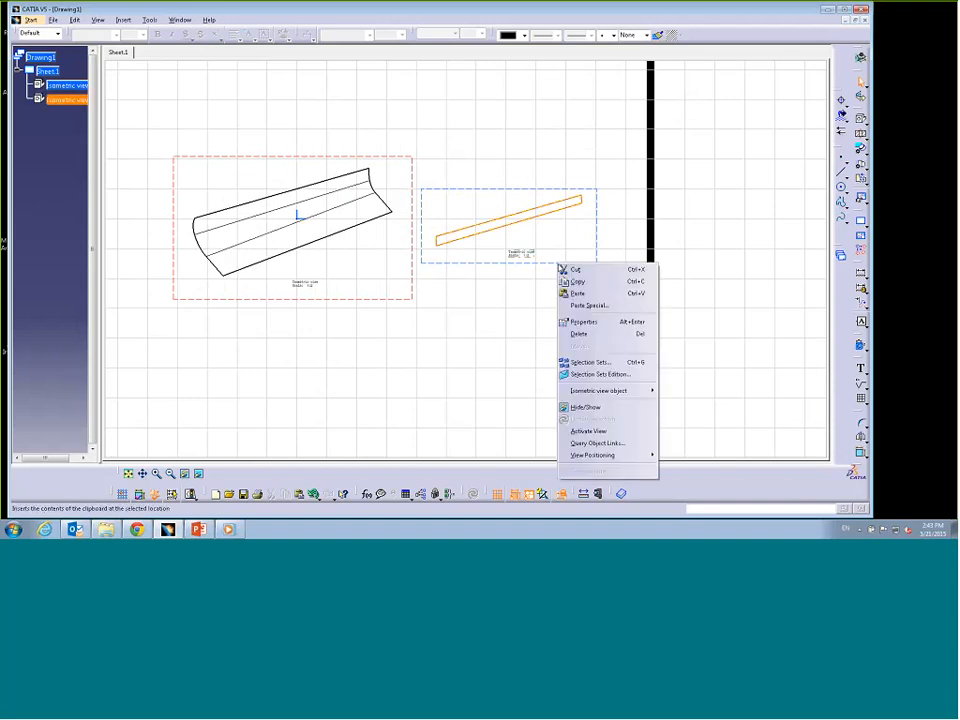
left_click(585, 321)
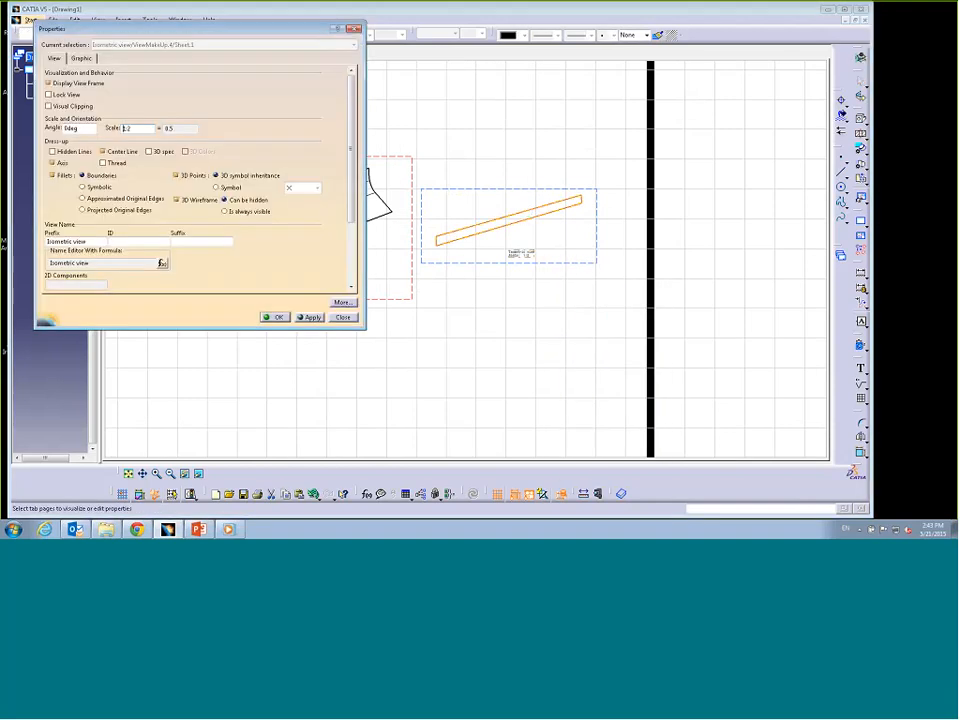
left_click_drag(351, 210, 351, 276)
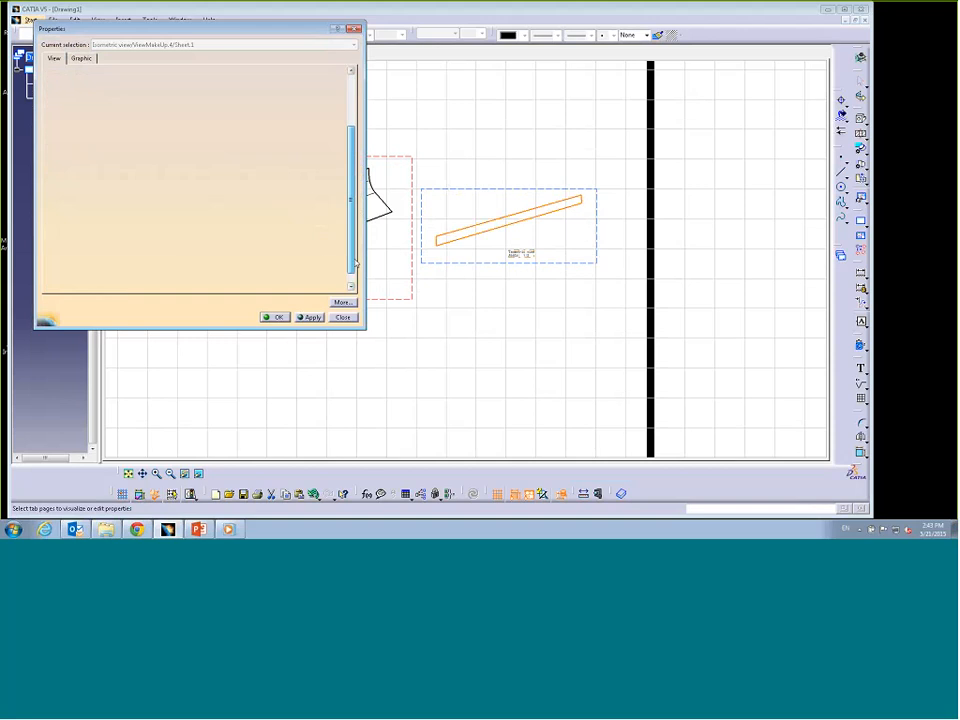
left_click(197, 241)
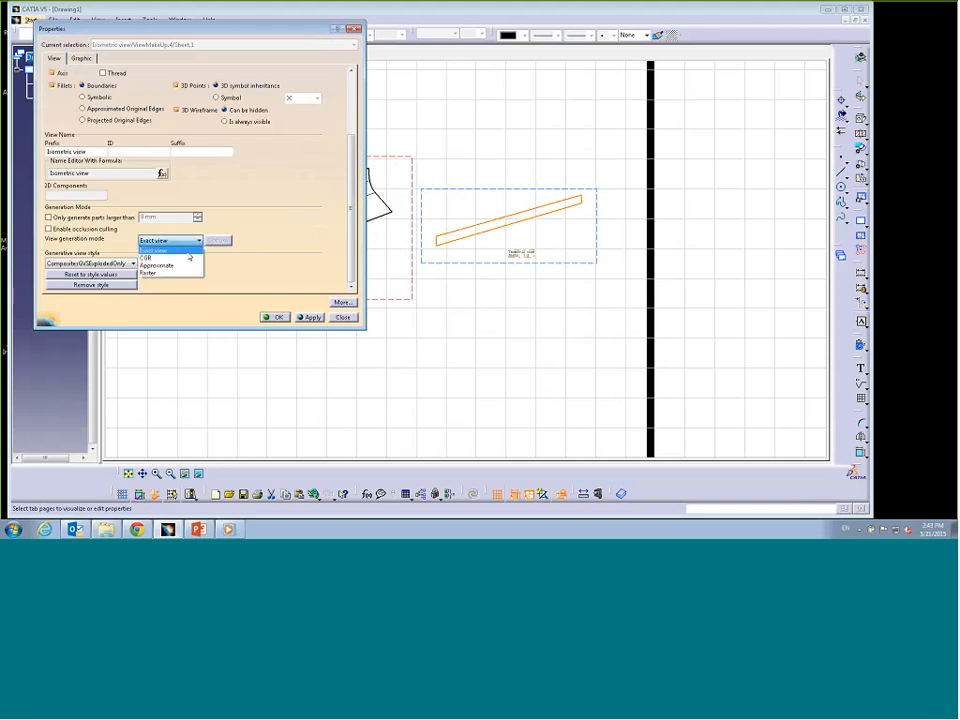
left_click(165, 272)
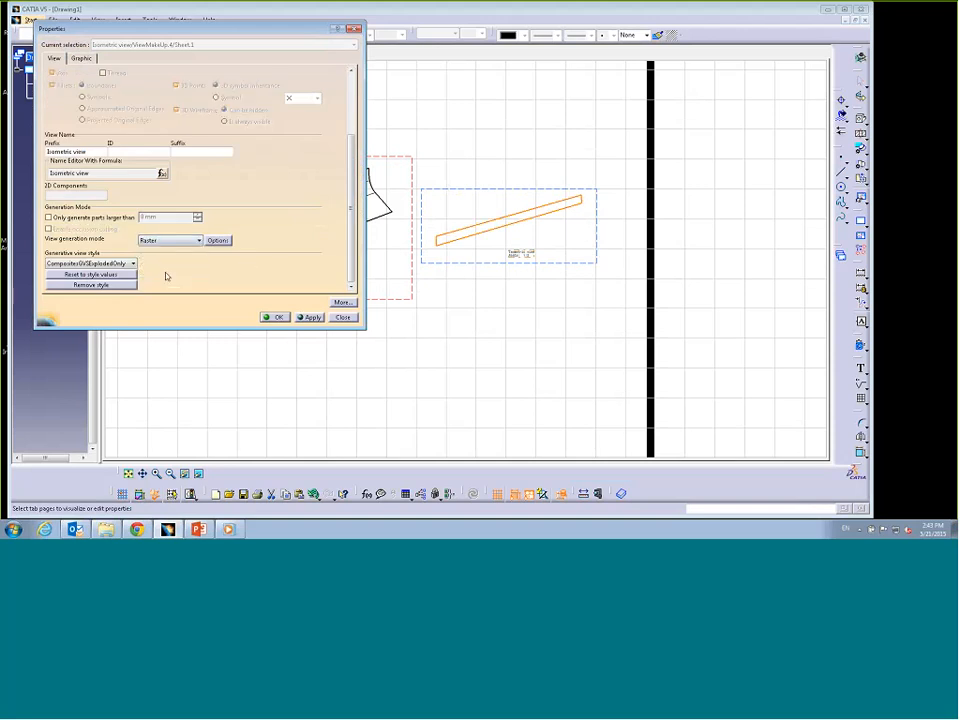
left_click(219, 241)
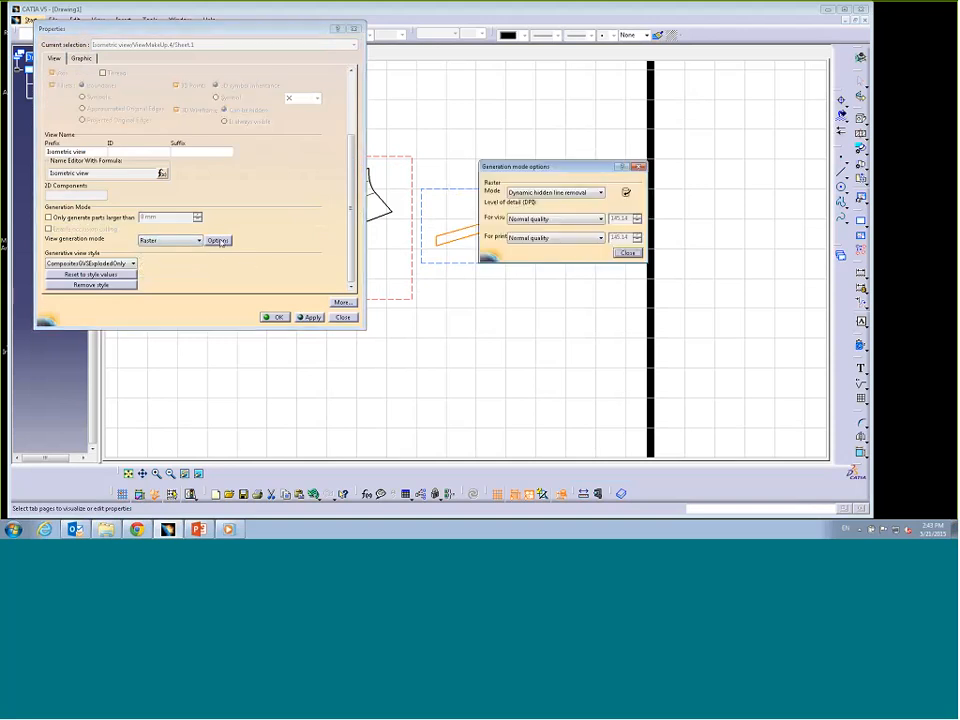
left_click(601, 193)
left_click(540, 222)
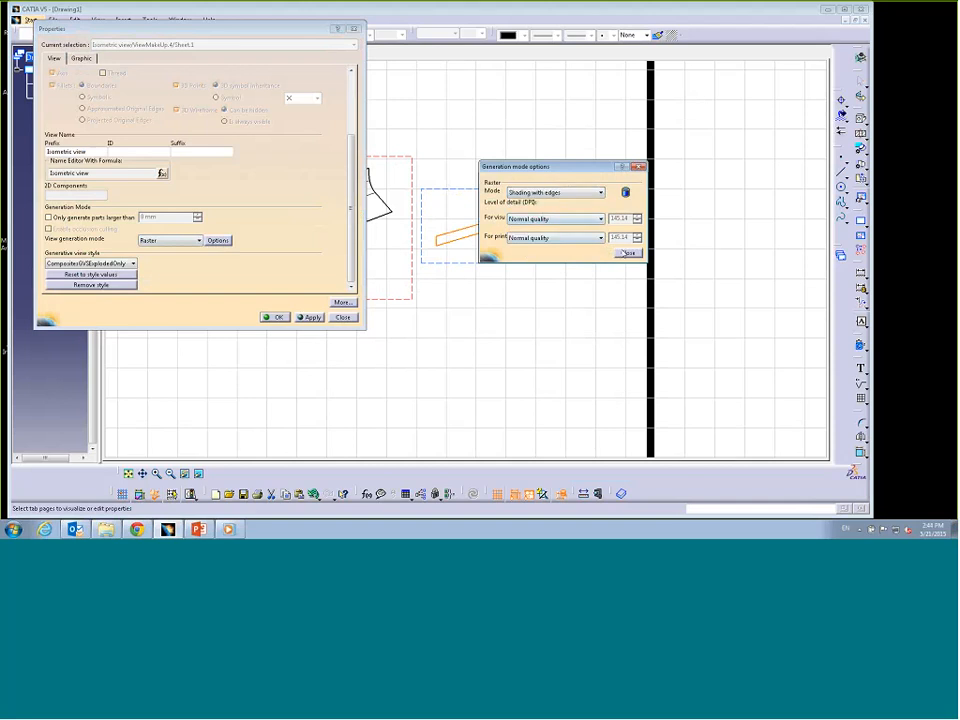
left_click(624, 253)
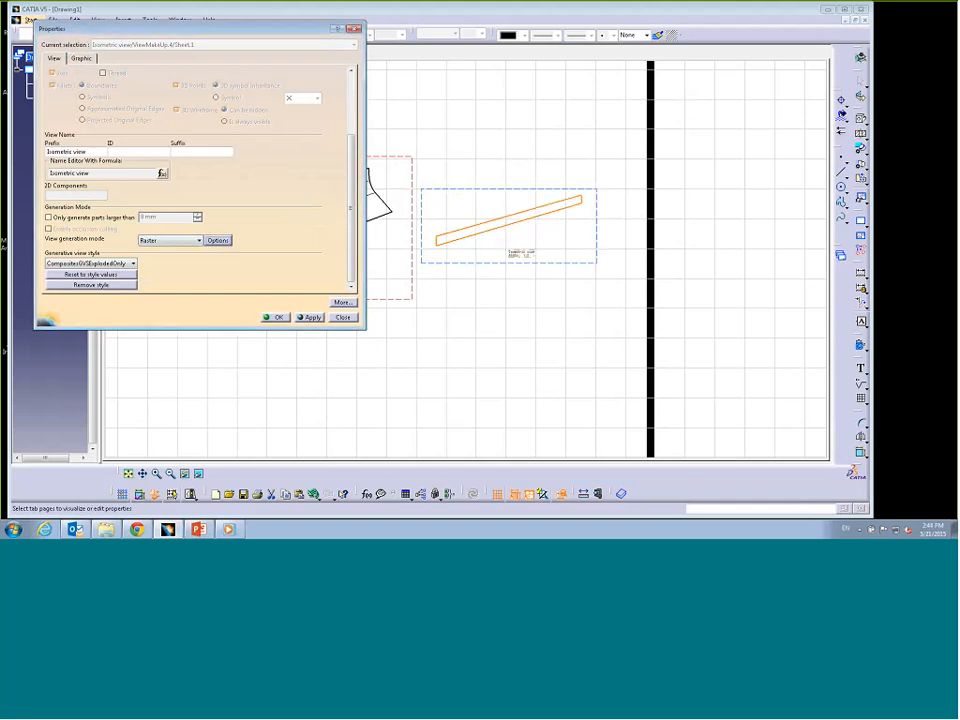
left_click(274, 317)
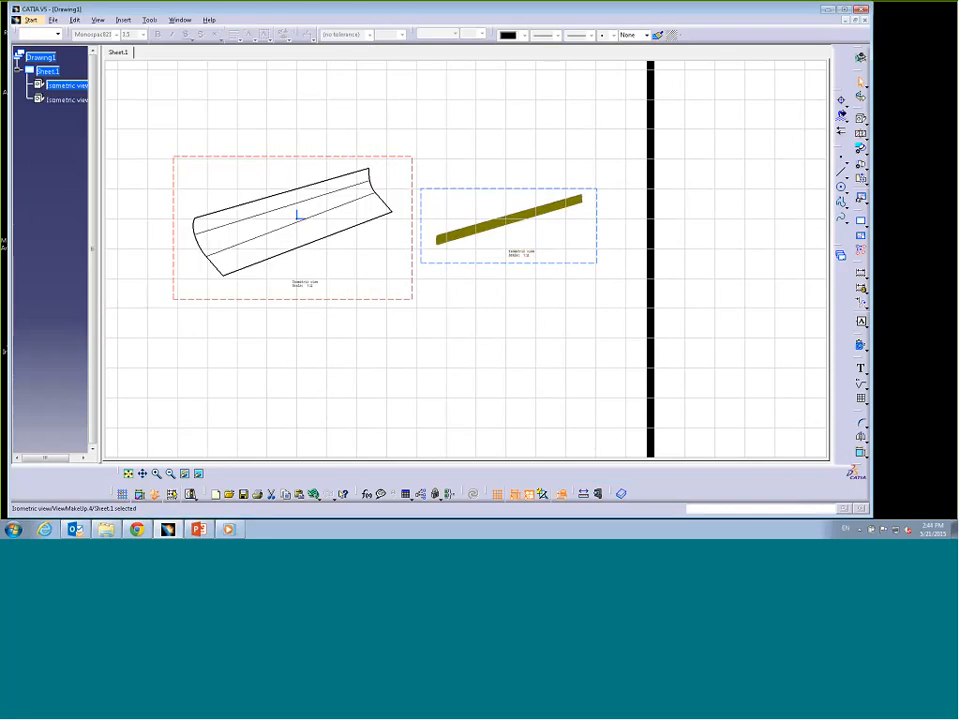
Step: Superpose the P1 isometric view on the Group-OML isometric view
right_click(488, 263)
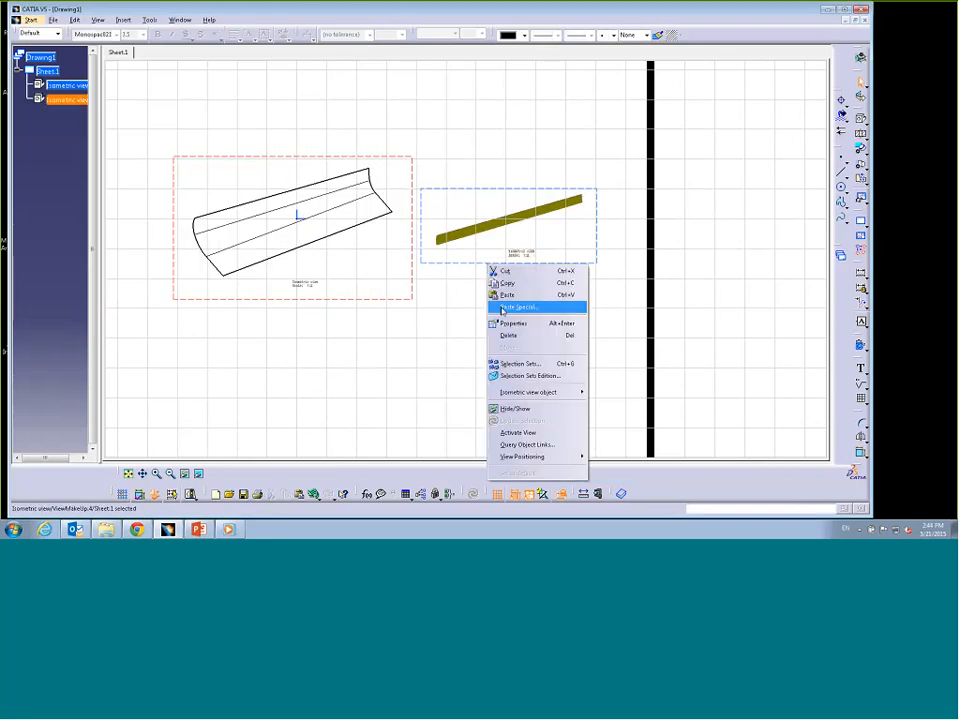
mouse_move(522, 456)
left_click(641, 467)
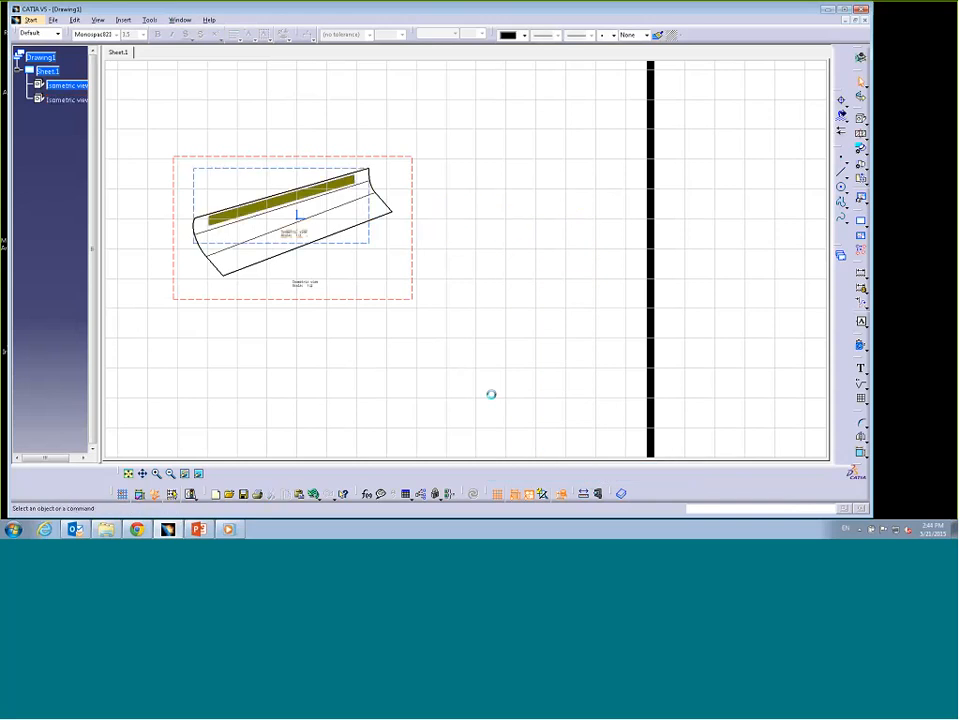
Step: Generate a ply book from the reference sheet for Plies Group.1 of Bend_start.CATPart, with one sheet per ply or cut-piece
mouse_move(336, 369)
middle_mouse_down()
mouse_move(411, 380)
mouse_move(407, 399)
mouse_move(407, 381)
mouse_move(415, 385)
middle_mouse_up()
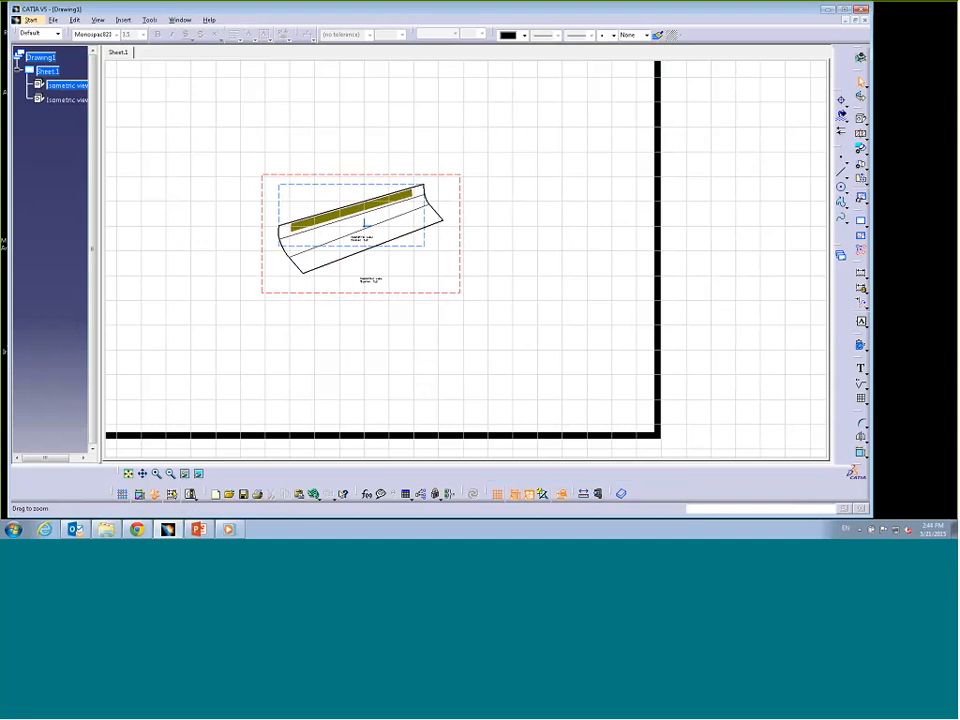
left_click(841, 256)
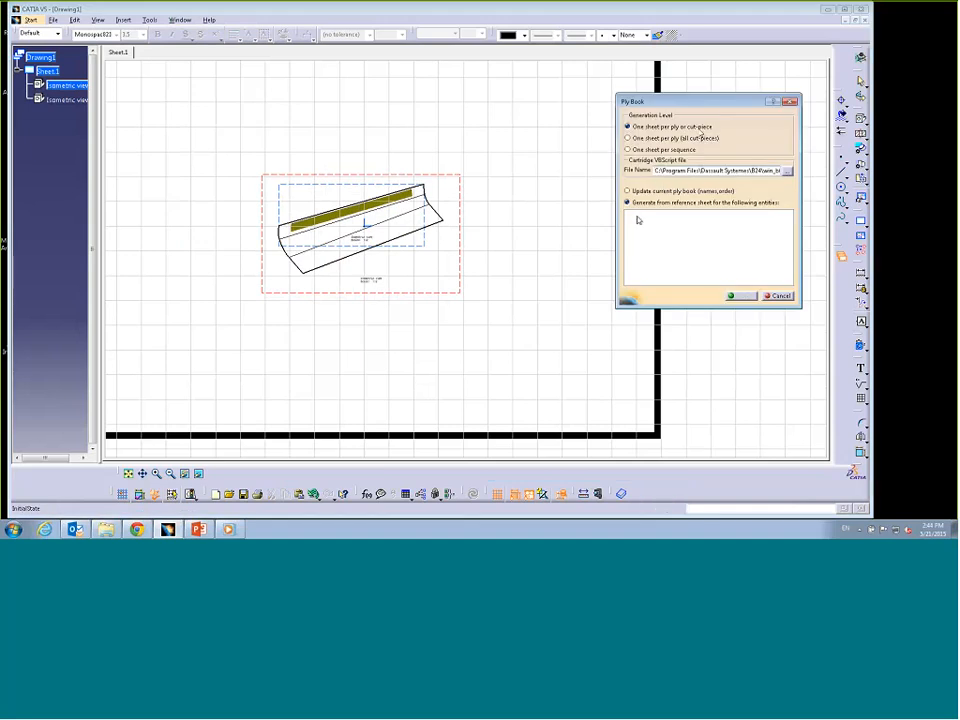
left_click(182, 20)
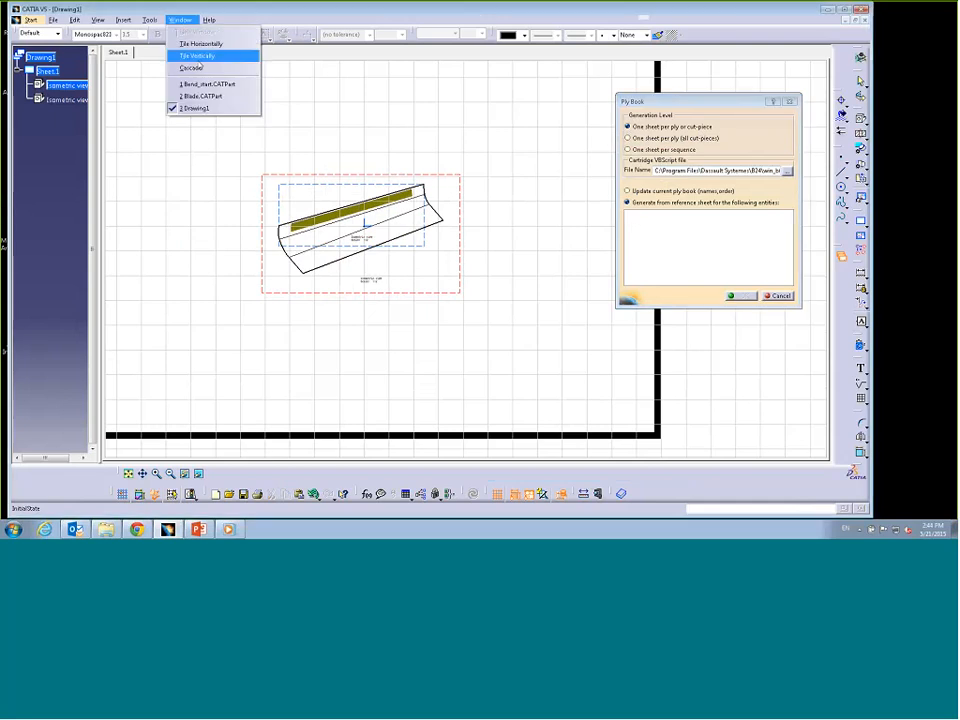
left_click(214, 83)
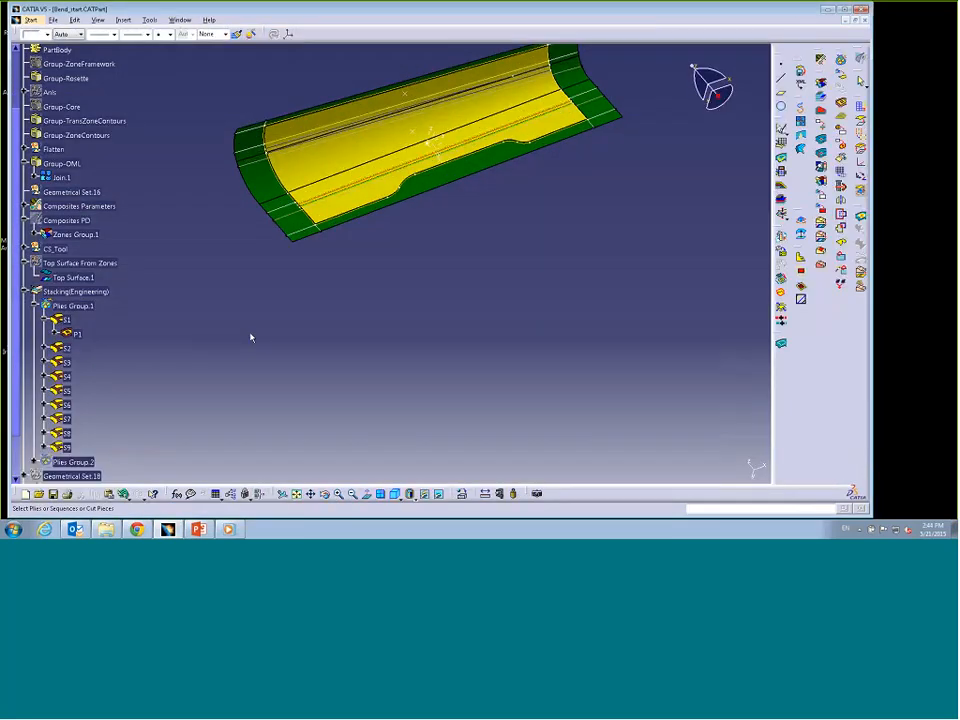
left_click(73, 306)
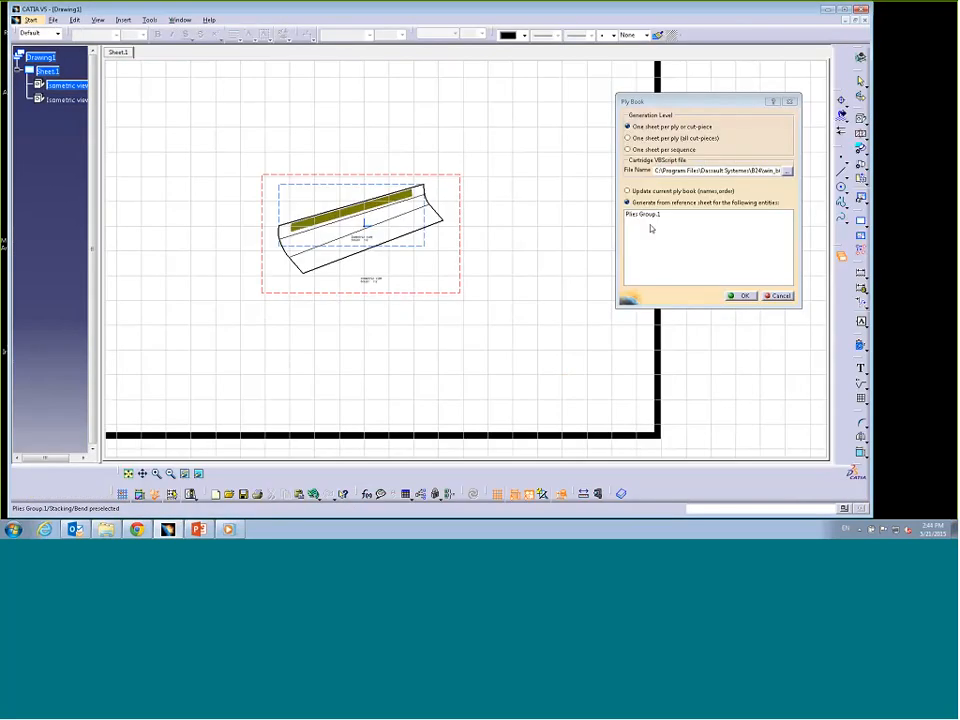
left_click(651, 217)
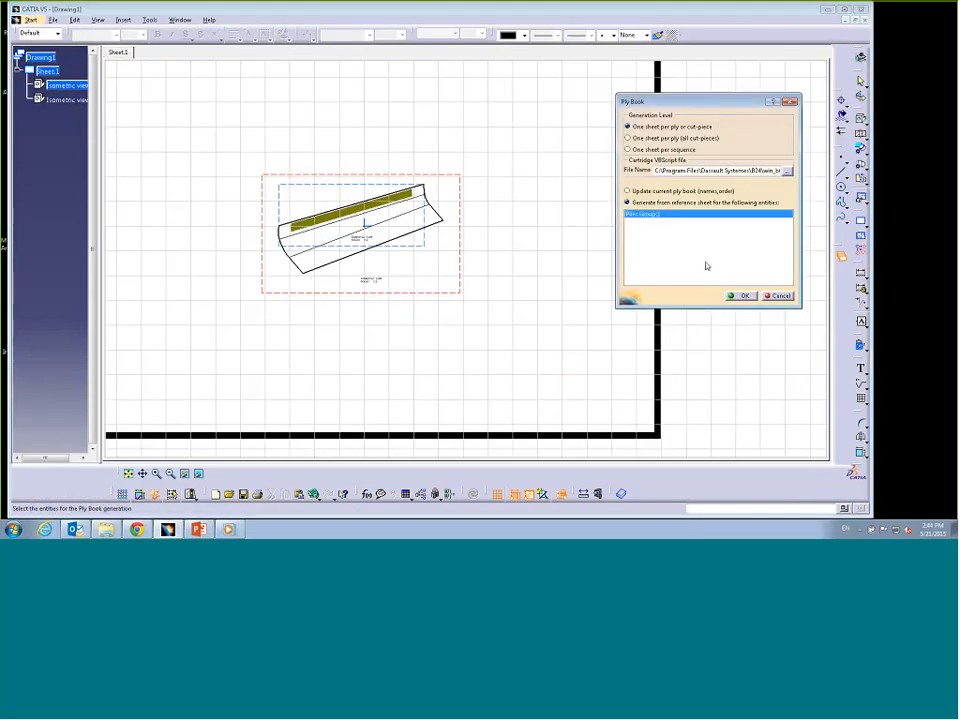
left_click(741, 296)
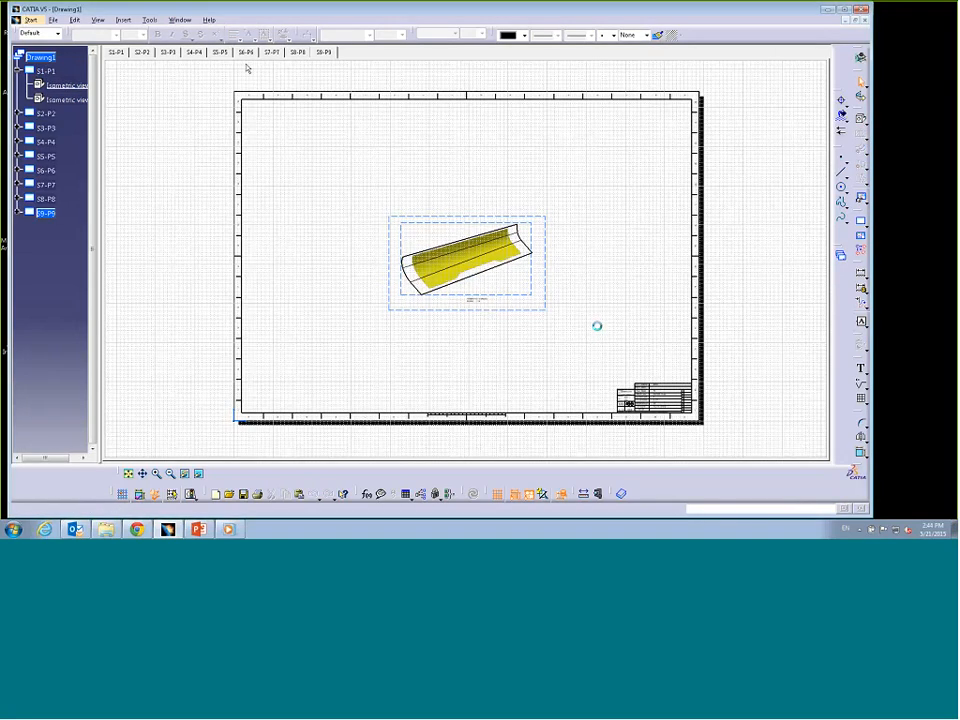
Step: Review the ply book sheets from S1-P1 through S9-P9, checking the ply shown on each
left_click(116, 52)
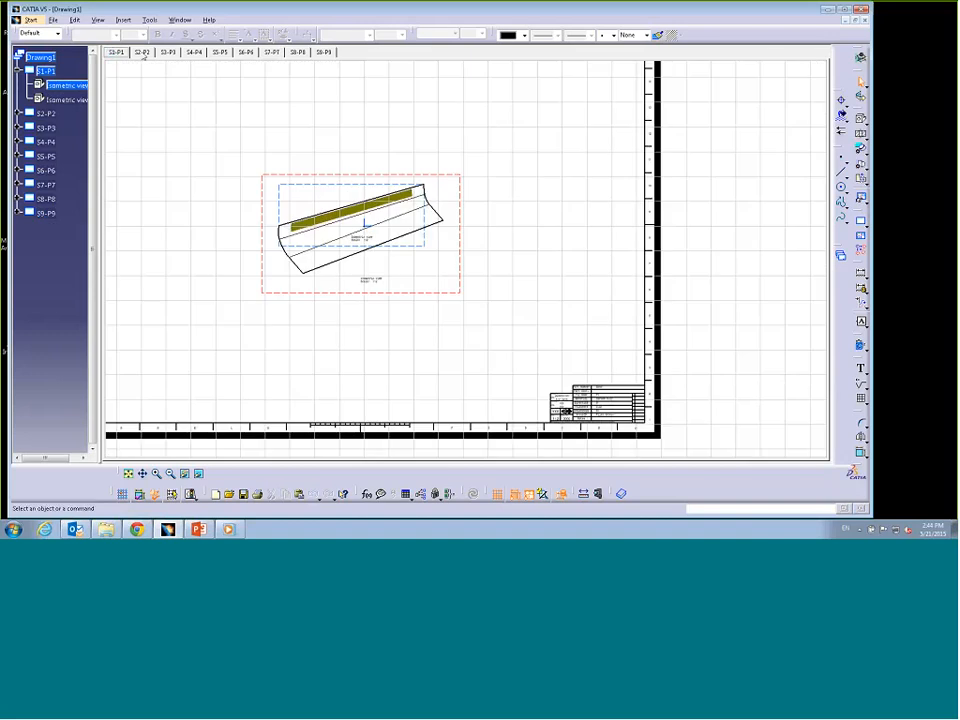
left_click(141, 52)
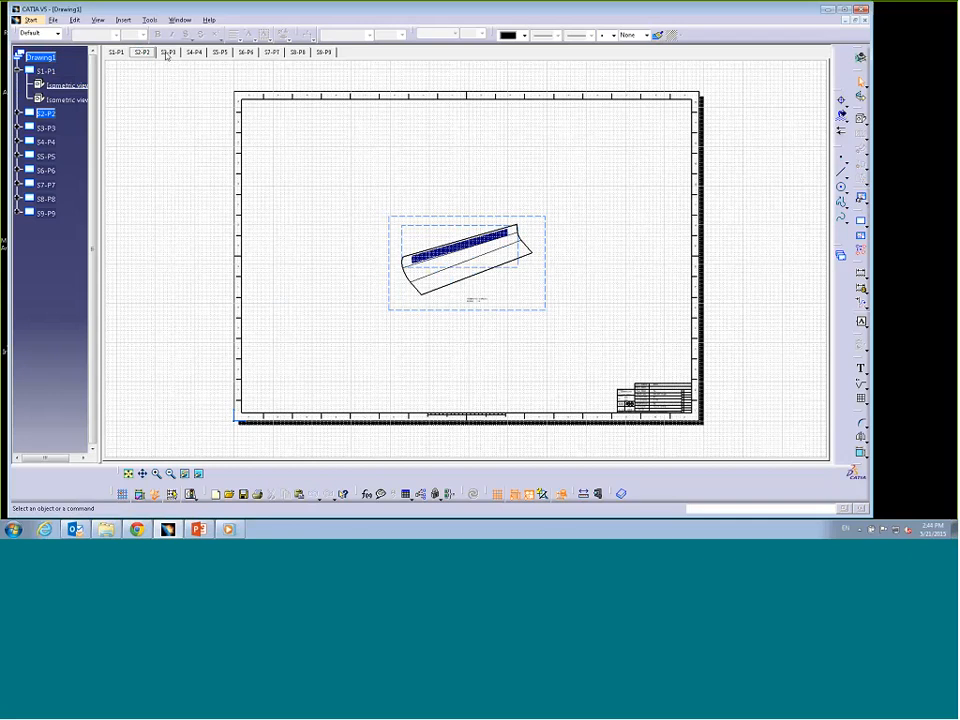
left_click(166, 53)
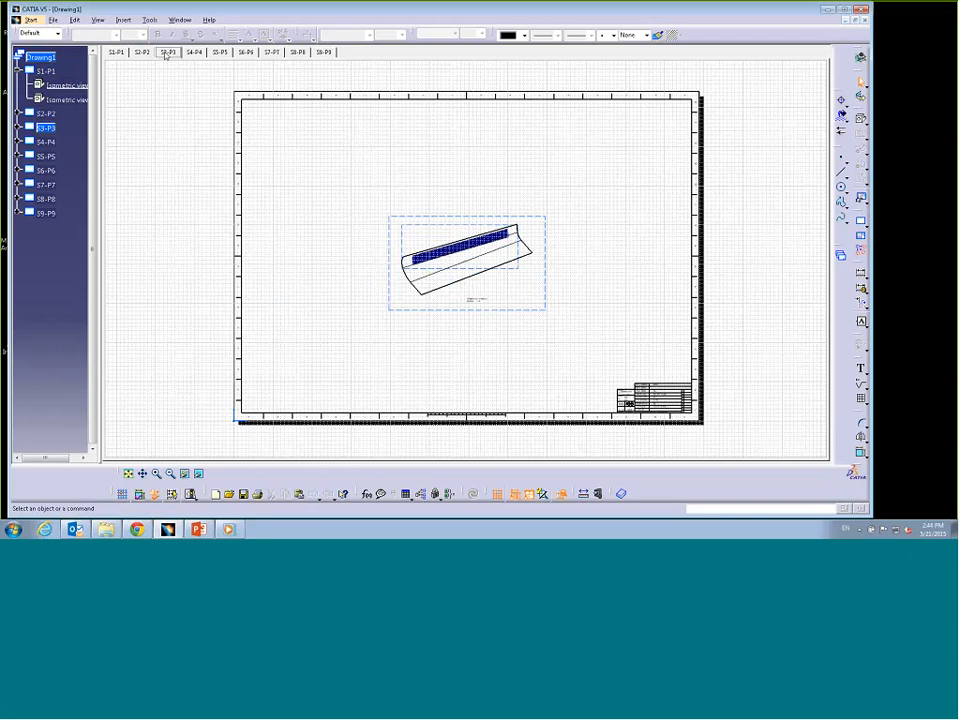
left_click(193, 52)
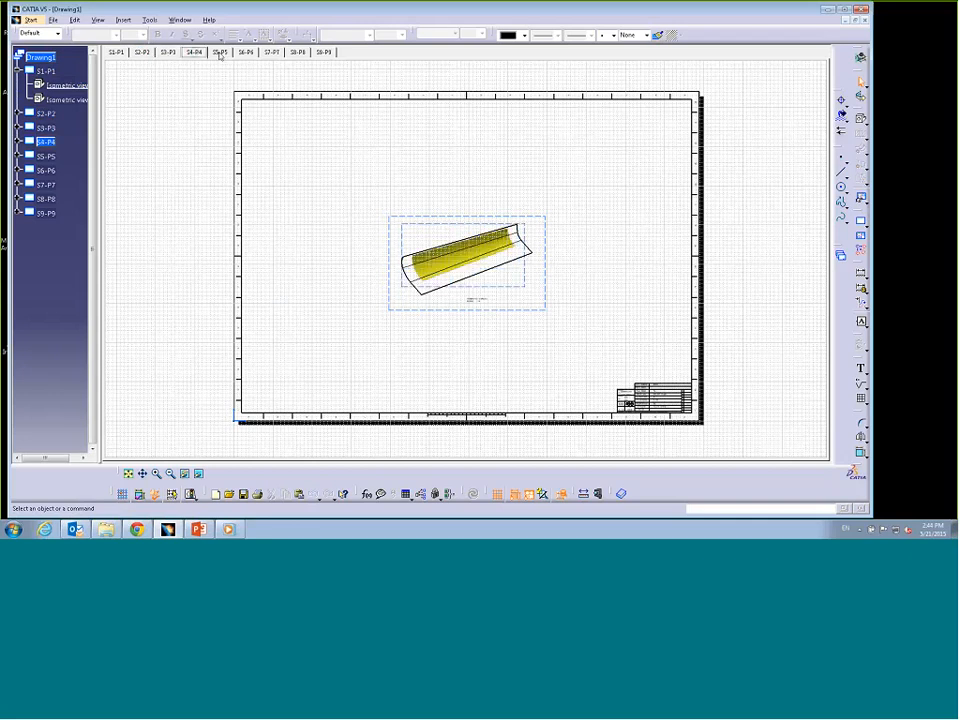
left_click(219, 53)
left_click(242, 53)
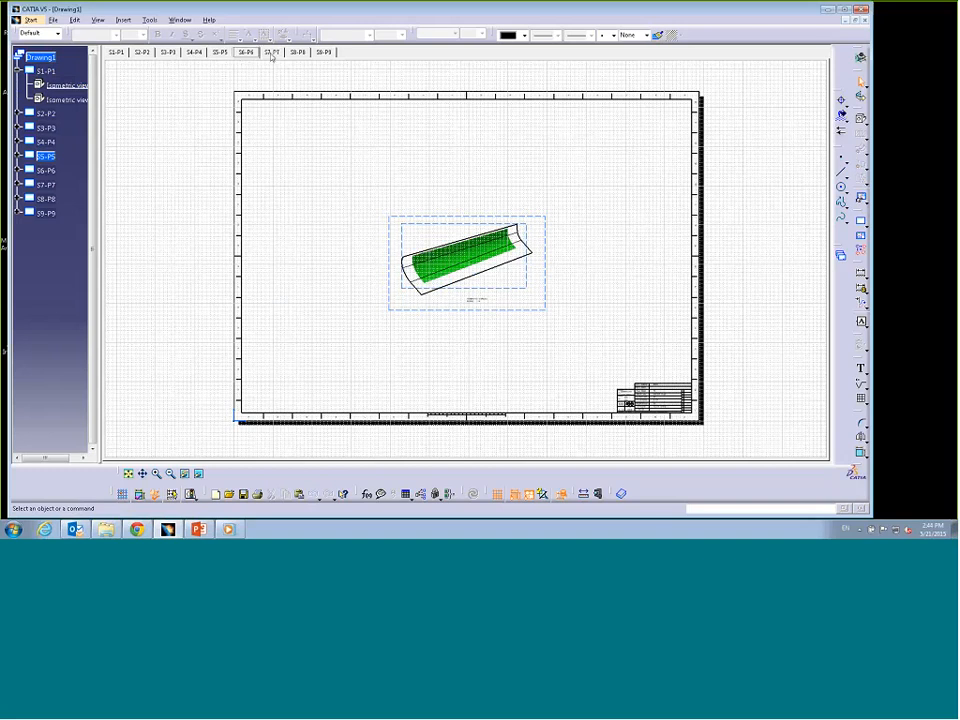
left_click(271, 53)
left_click(297, 53)
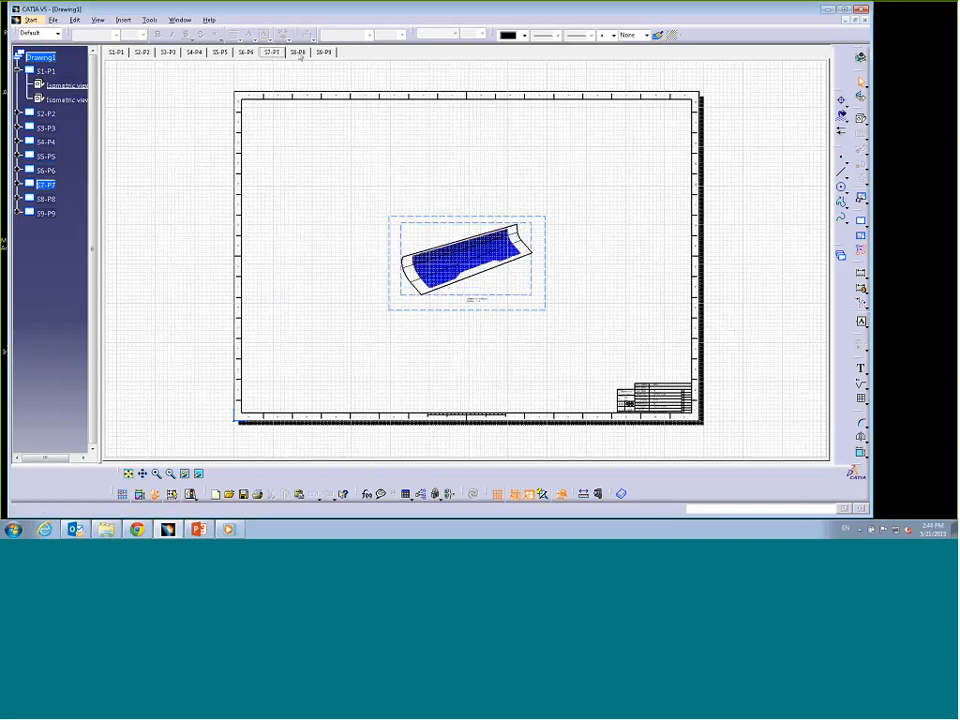
left_click(322, 53)
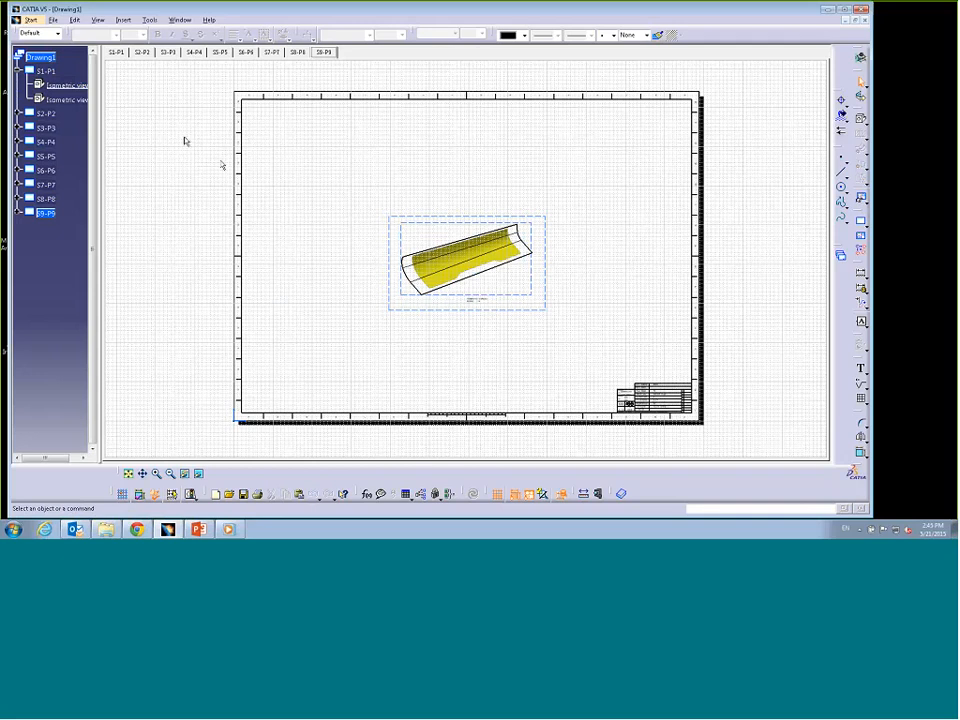
Step: Switch to Blade.CATPart and examine the sequences in Plies Group.1 of its engineering stacking
left_click(180, 20)
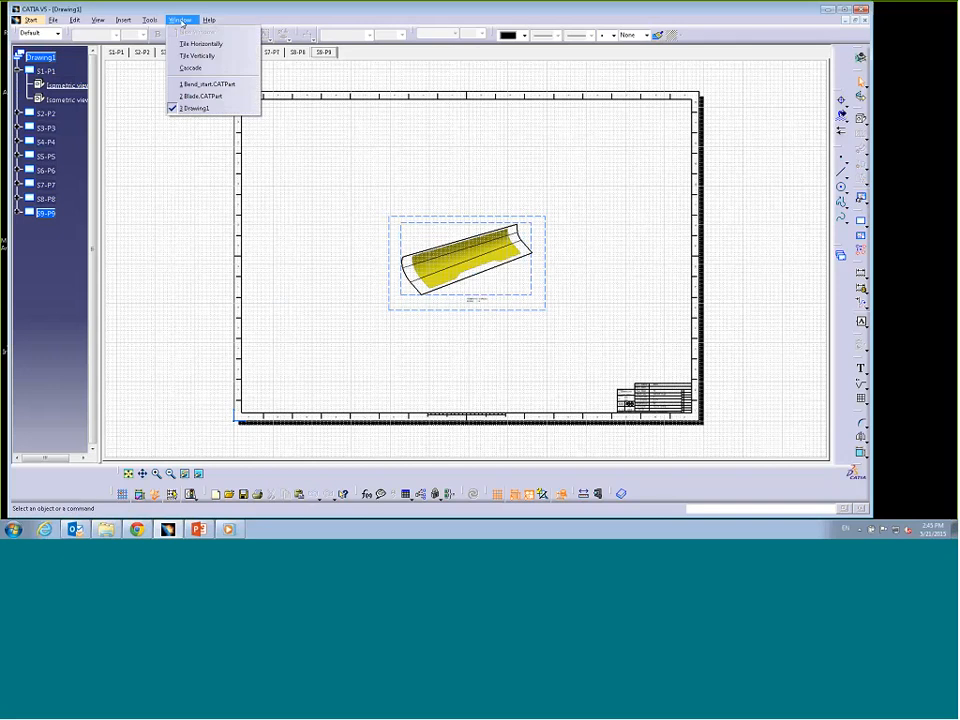
left_click(200, 96)
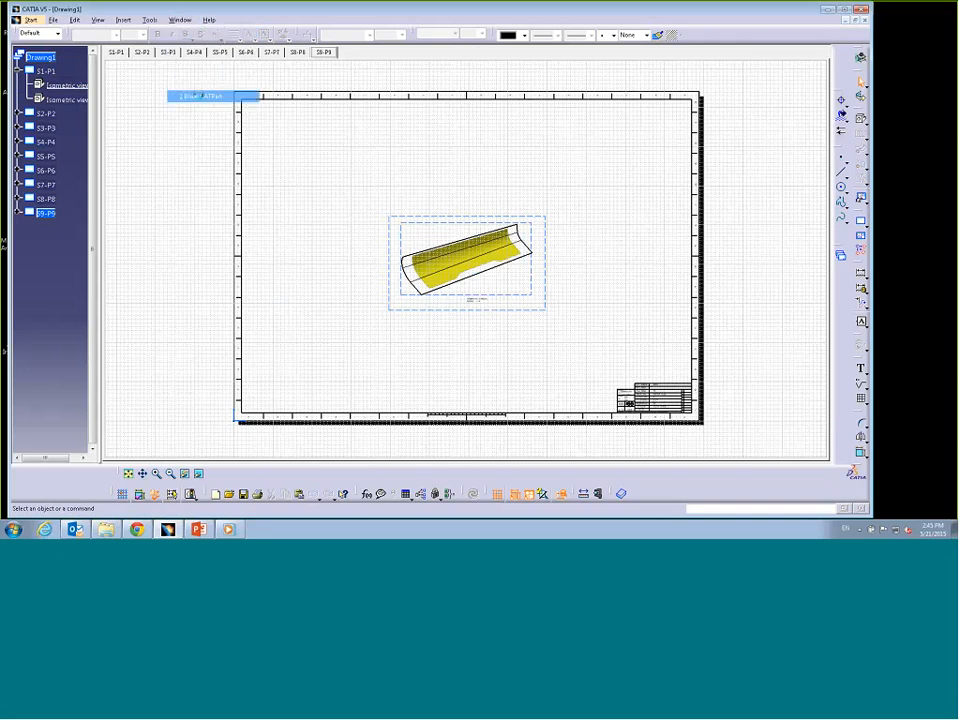
mouse_move(308, 371)
middle_mouse_down()
mouse_move(302, 354)
mouse_move(287, 360)
mouse_move(272, 341)
mouse_move(339, 324)
mouse_move(321, 360)
middle_mouse_up()
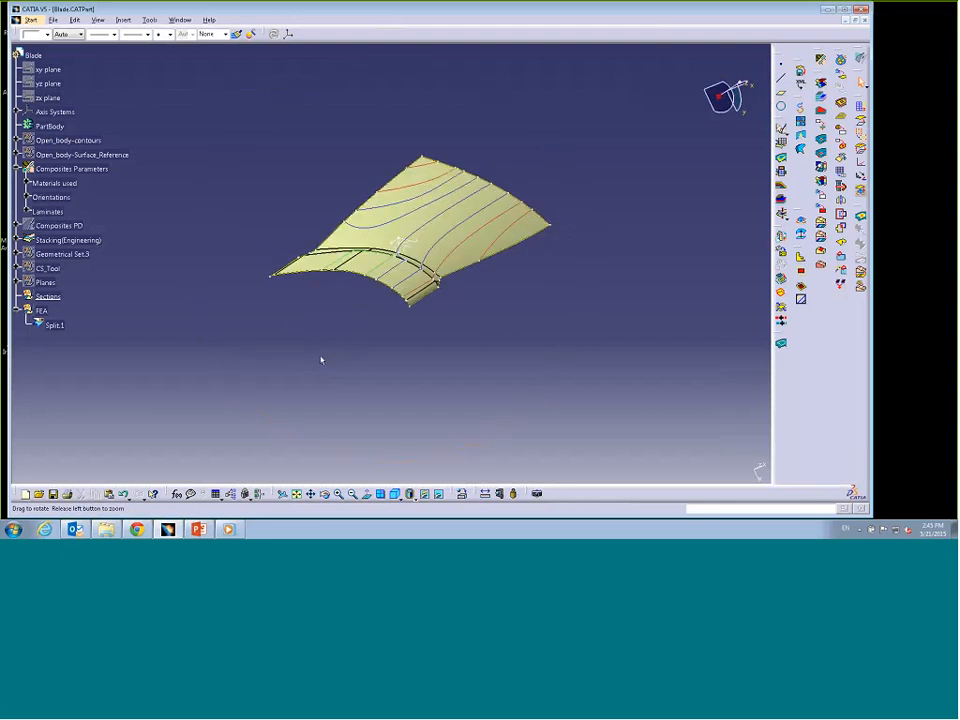
left_click(16, 239)
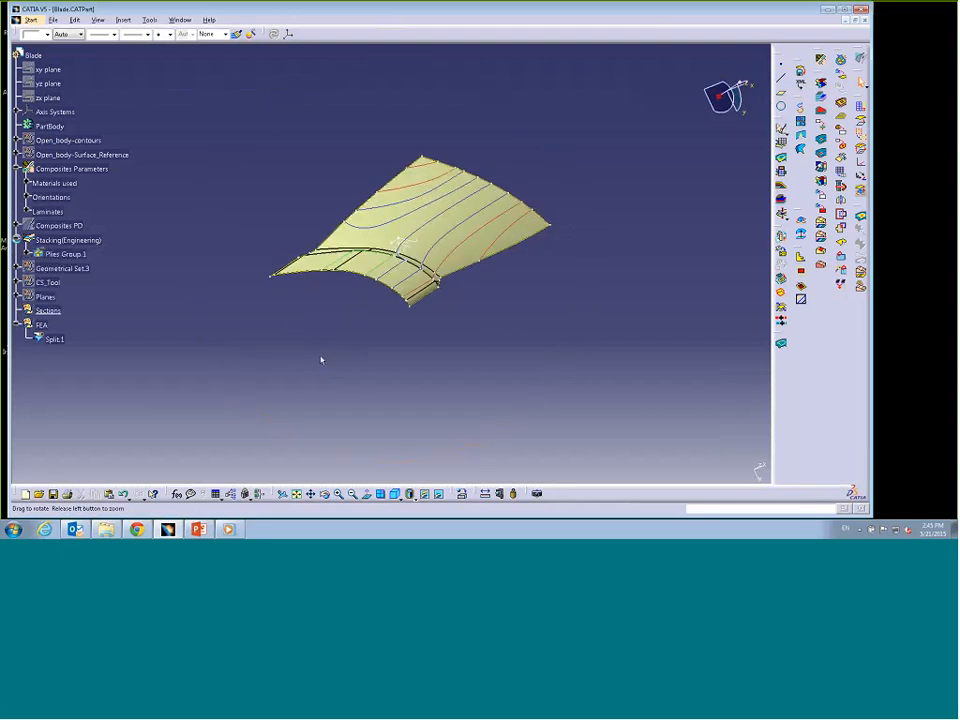
left_click(26, 254)
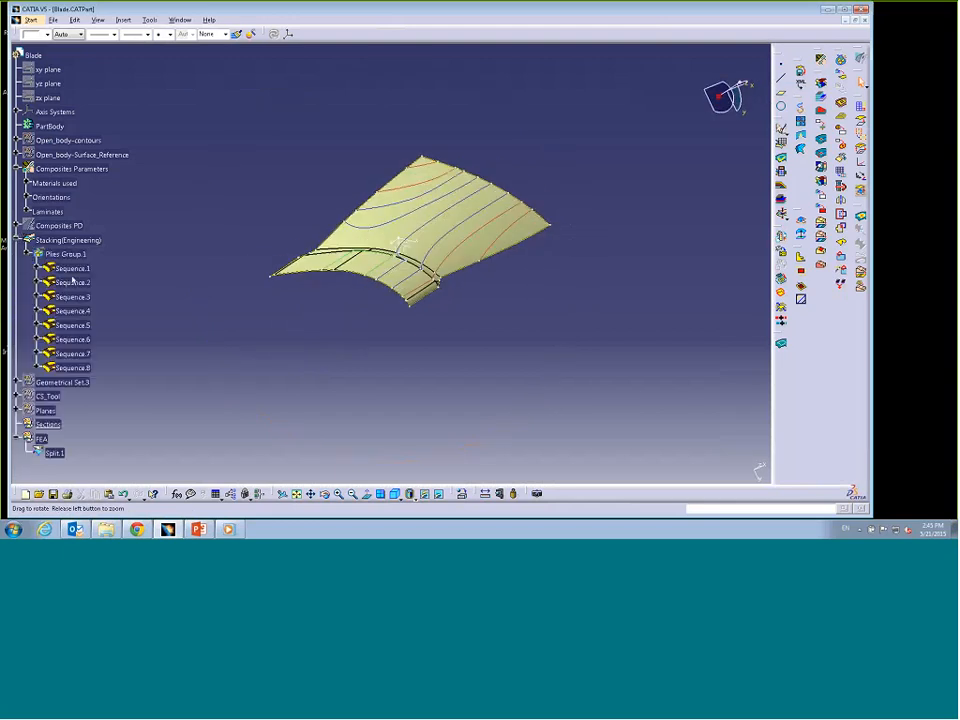
left_click(26, 254)
left_click(16, 239)
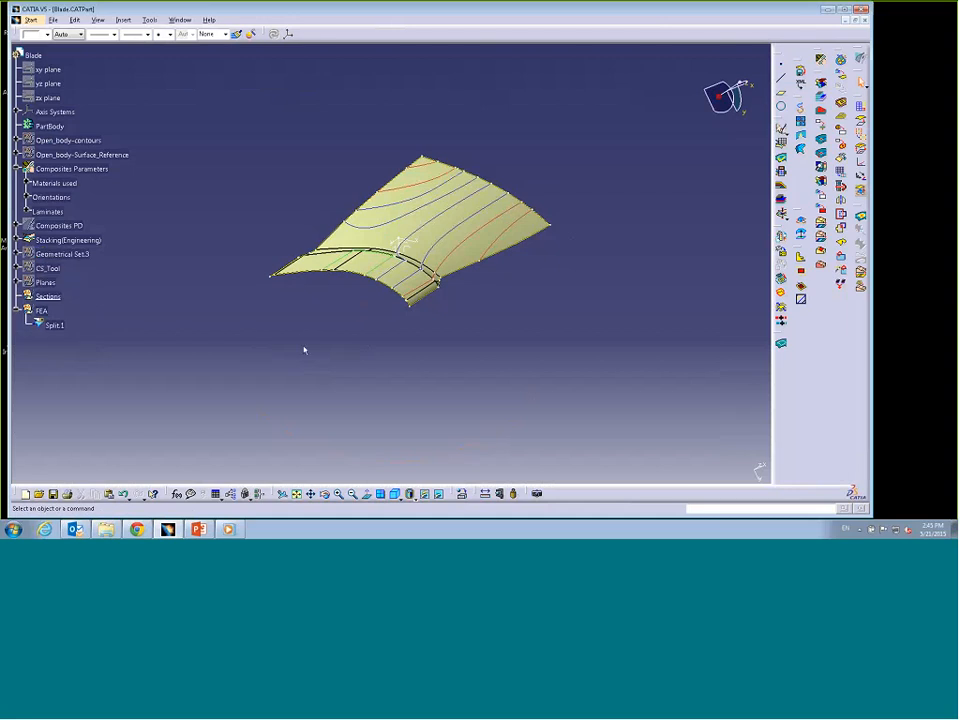
middle_click_drag(302, 347, 280, 352)
Step: Start a Generative Structural Analysis of the blade with a Static Analysis case
left_click(30, 19)
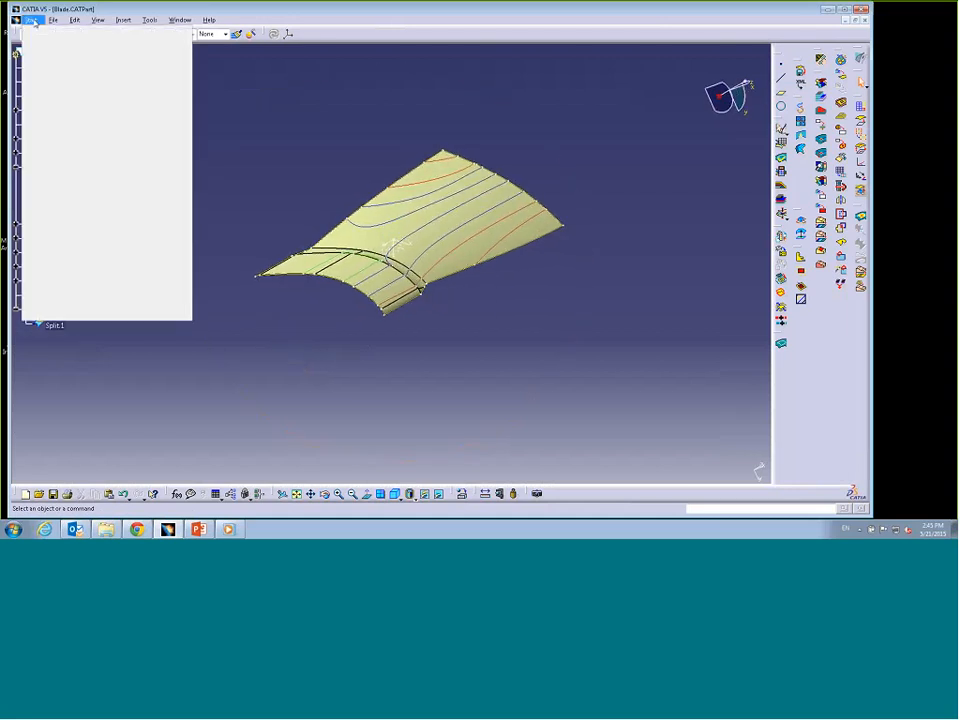
mouse_move(76, 101)
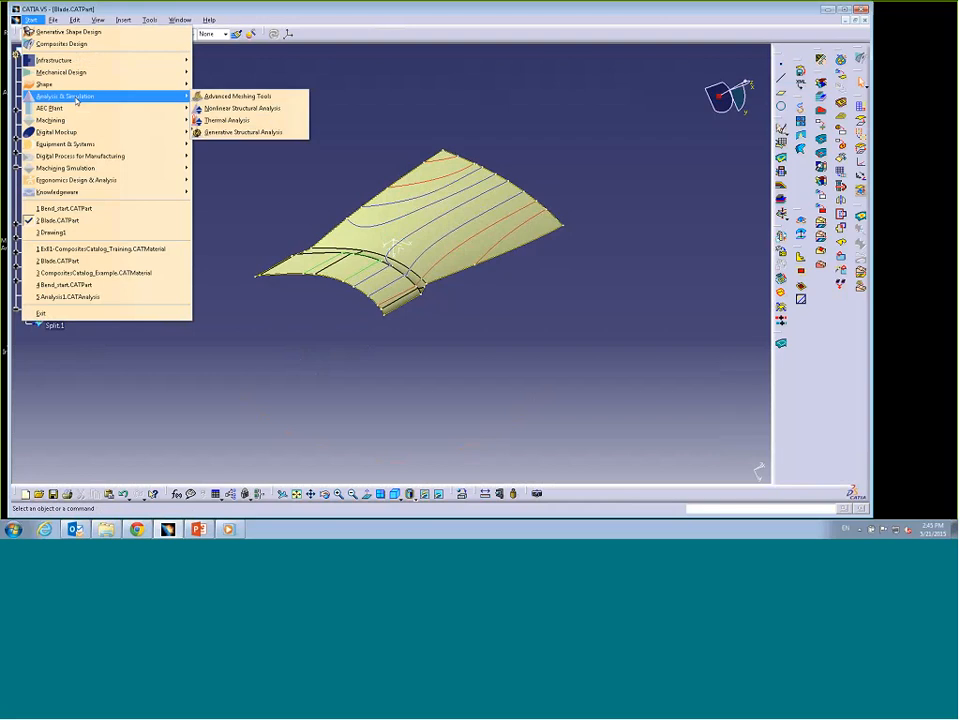
left_click(240, 131)
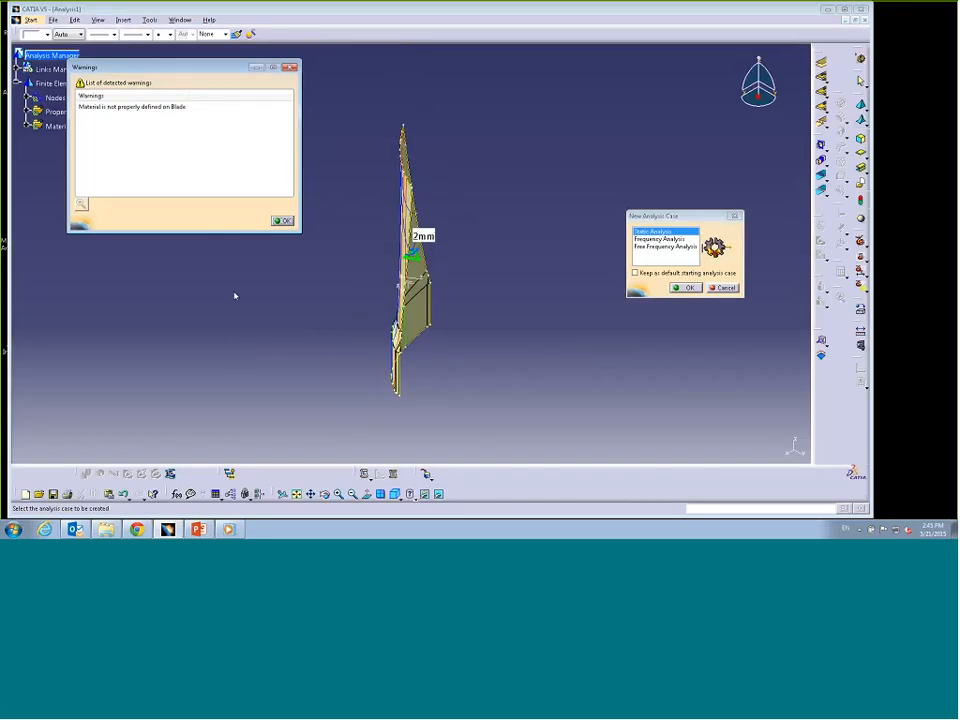
left_click(283, 220)
left_click(686, 288)
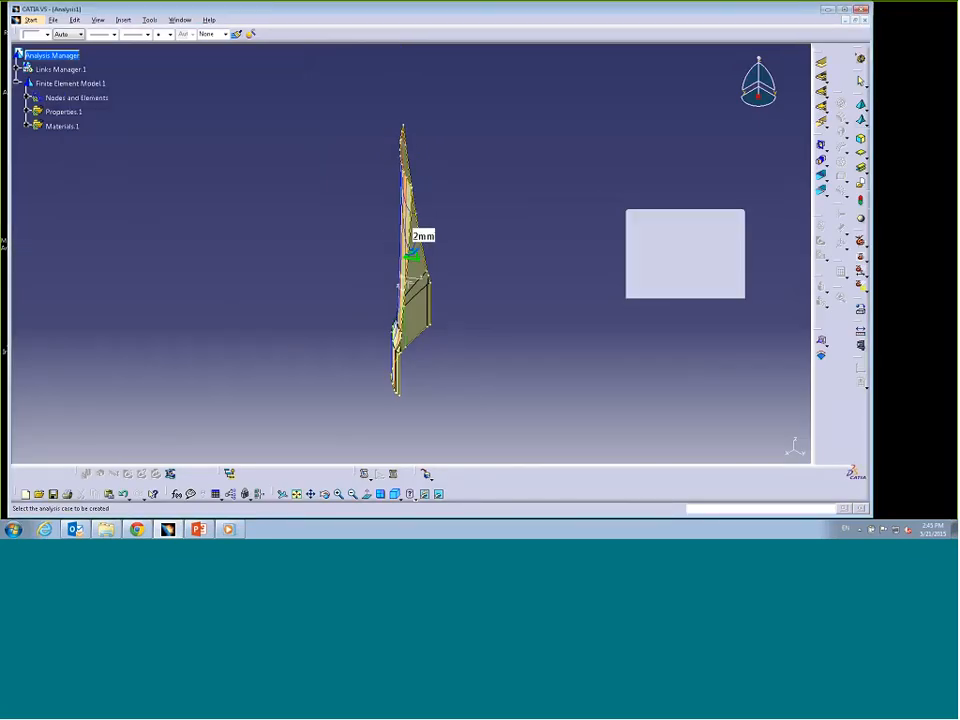
mouse_move(250, 320)
middle_mouse_down()
mouse_move(339, 283)
mouse_move(320, 185)
mouse_move(298, 168)
mouse_move(251, 279)
mouse_move(256, 300)
middle_mouse_up()
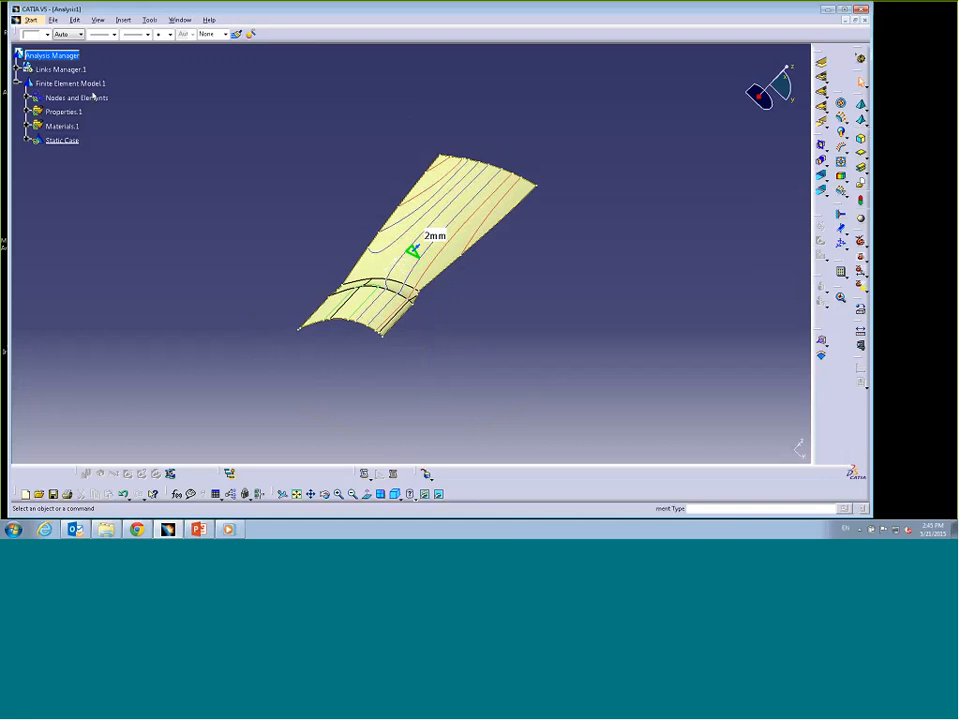
Step: Set the OCTREE Triangle Mesh size to 4 mm and disable its absolute sag, keeping parabolic elements
left_click(27, 98)
double_click(93, 115)
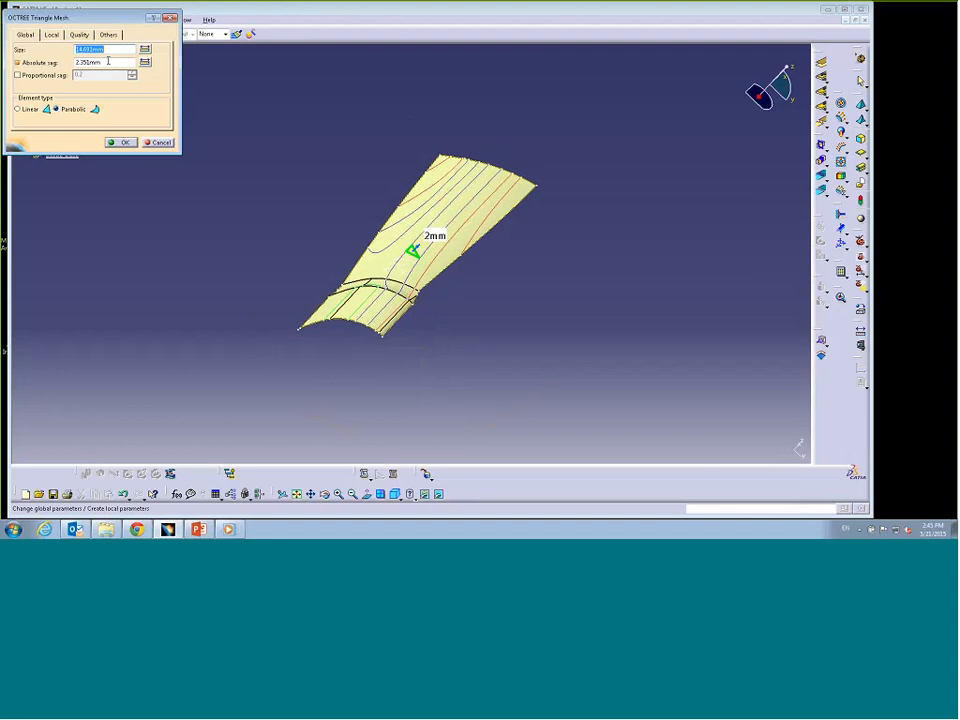
type("4")
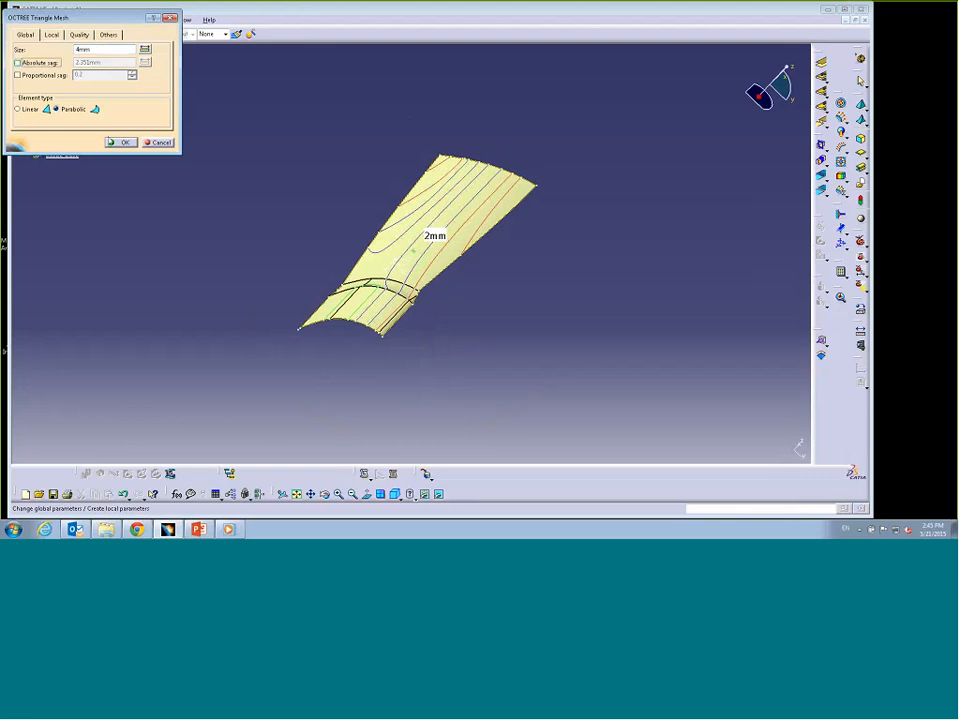
left_click(115, 142)
Step: Update the blade mesh by generating a mesh visualization from Nodes and Elements, inspect it, and deactivate the visualization
right_click(86, 99)
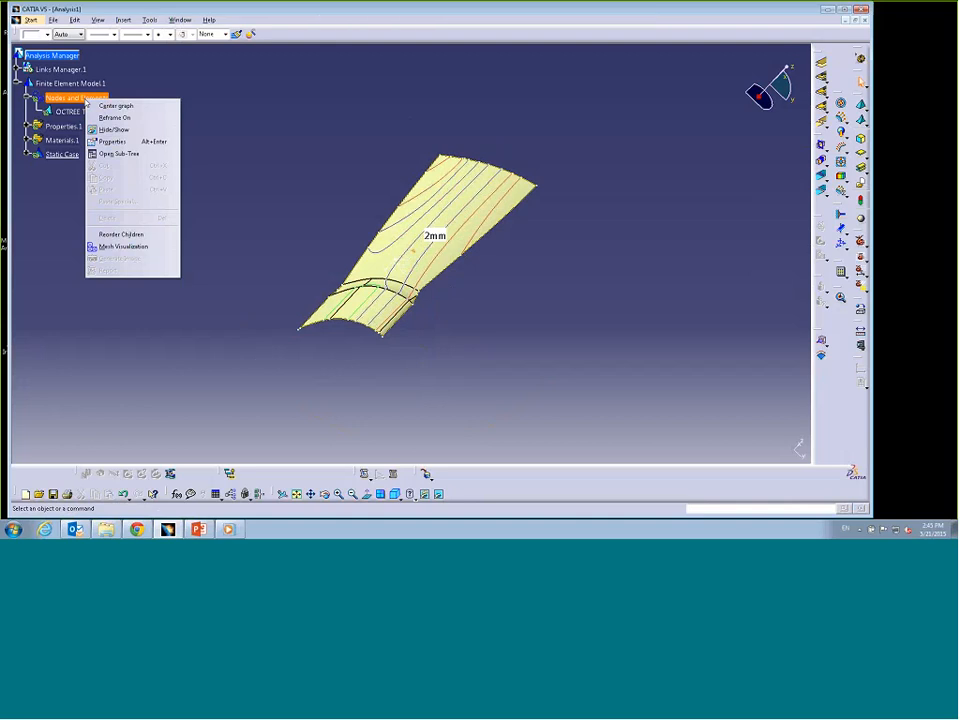
left_click(122, 258)
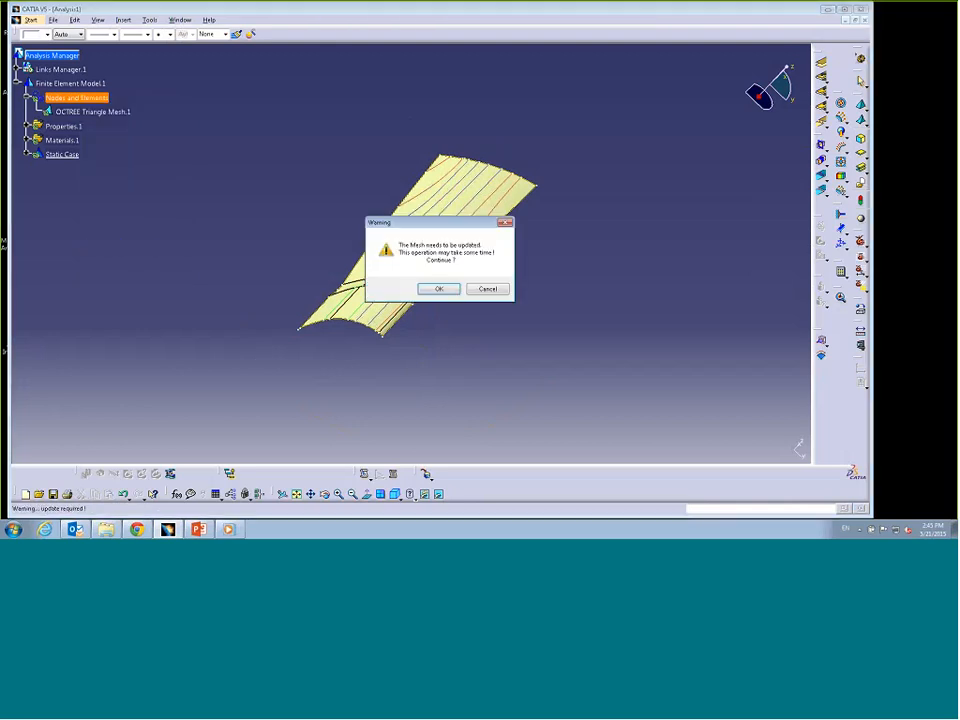
left_click(439, 288)
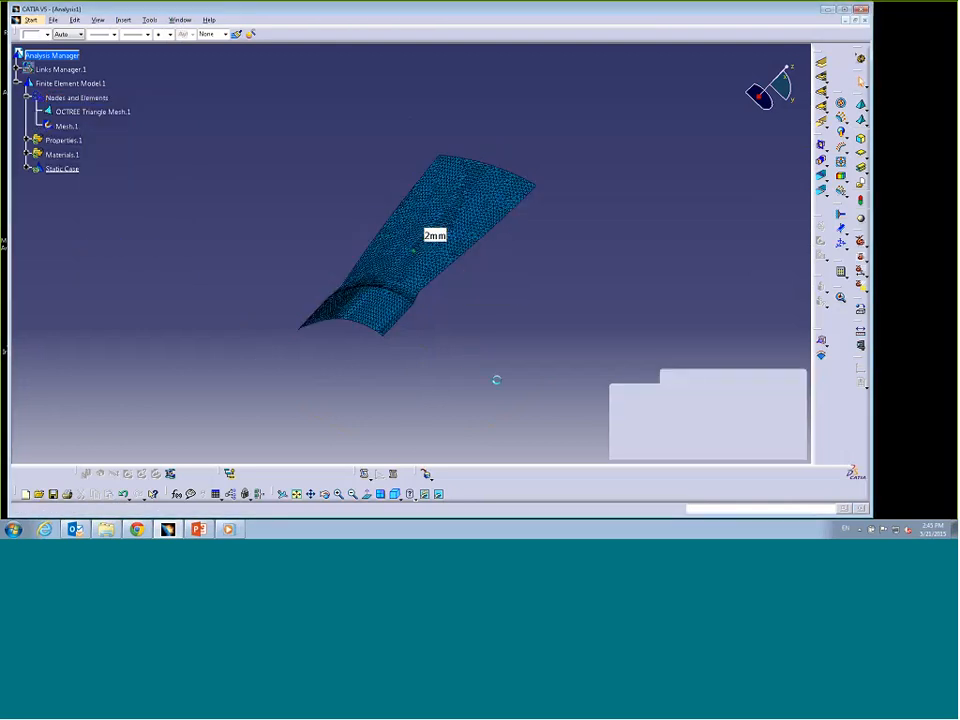
middle_click_drag(495, 381, 452, 334)
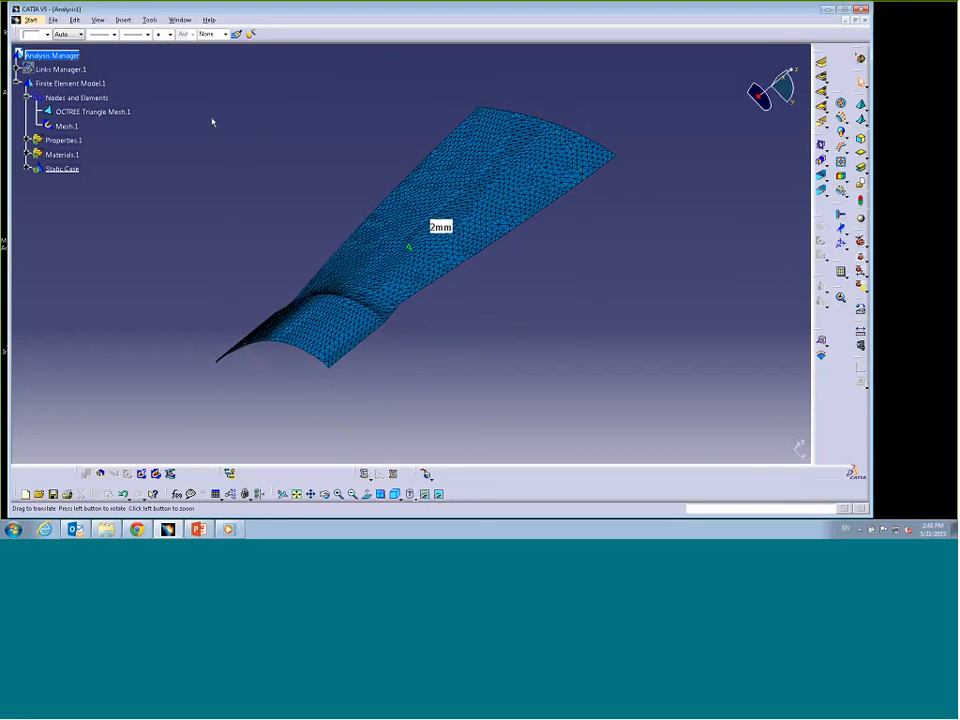
right_click(67, 126)
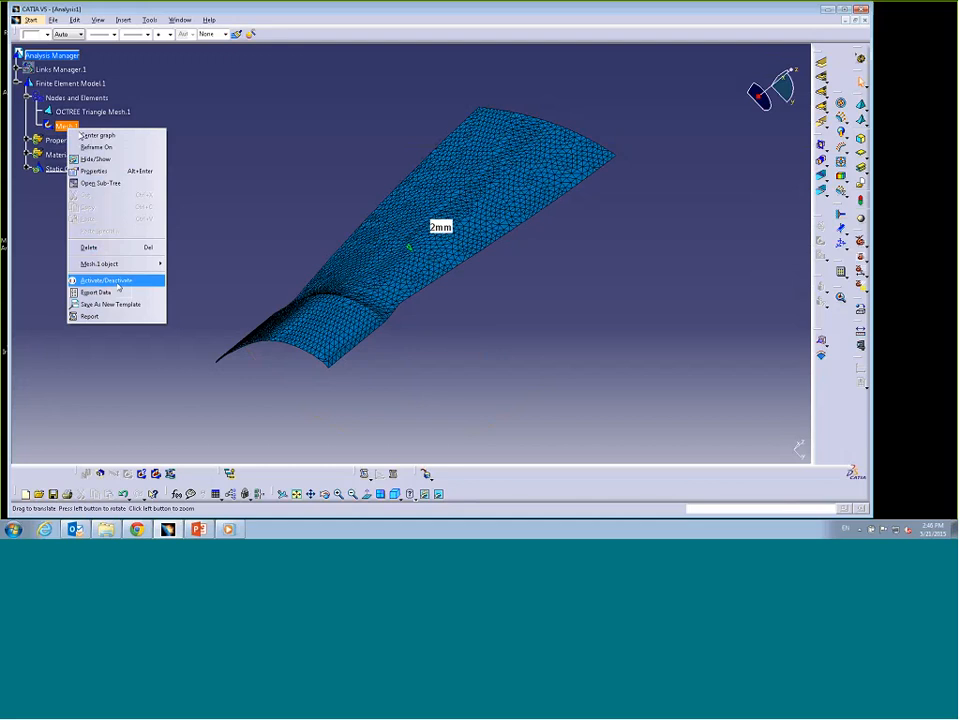
left_click(118, 282)
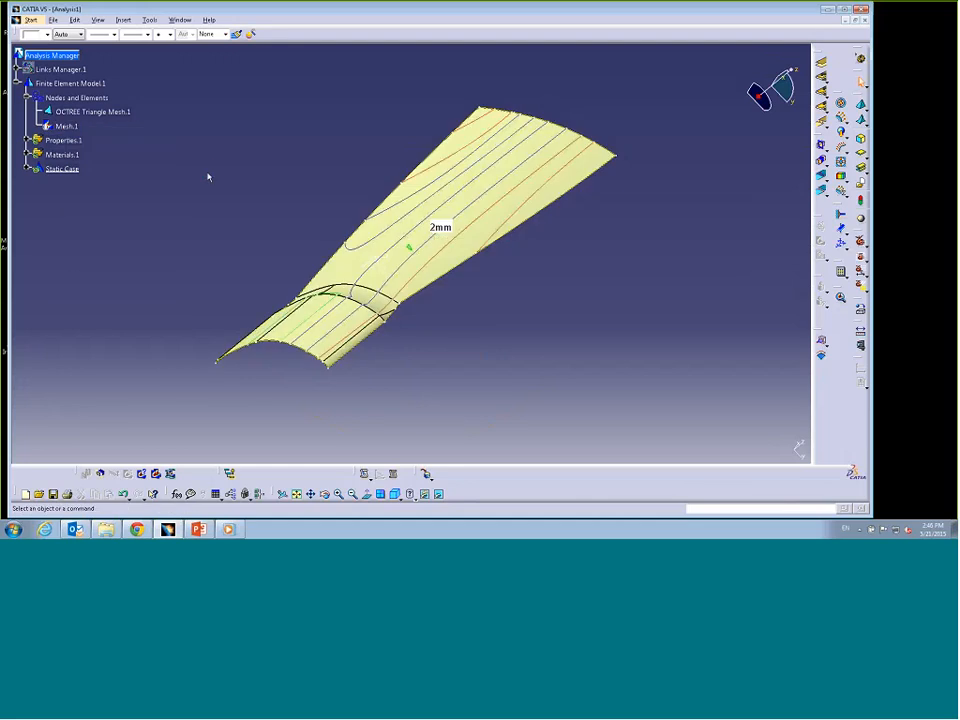
Step: Hide the Stacking (Engineering) of the linked Blade part under Links Manager.1
left_click(26, 69)
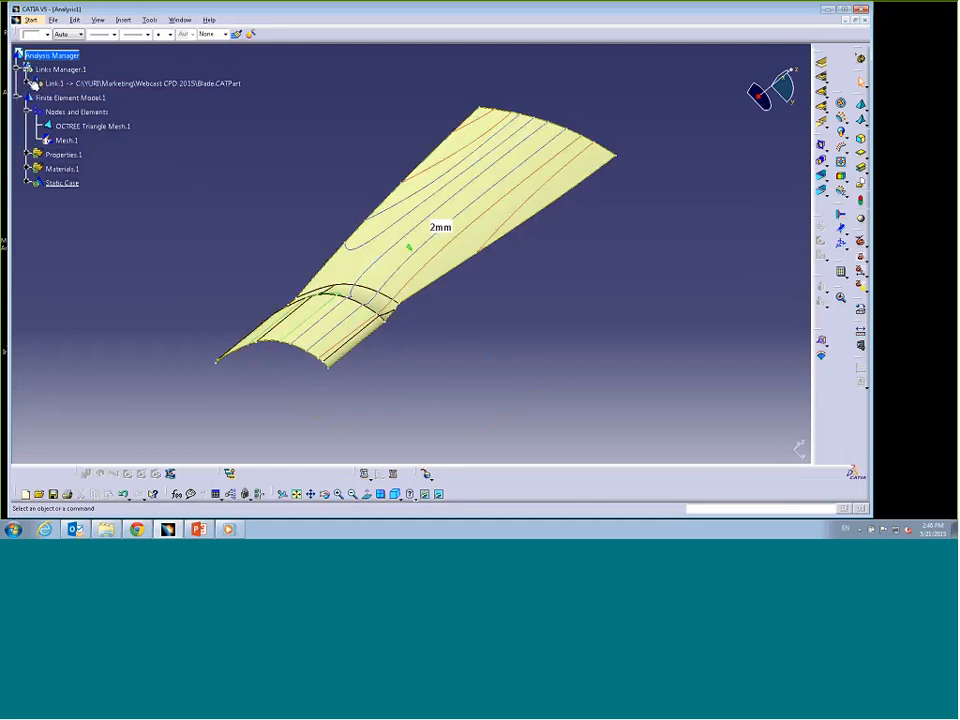
left_click(33, 84)
right_click(100, 240)
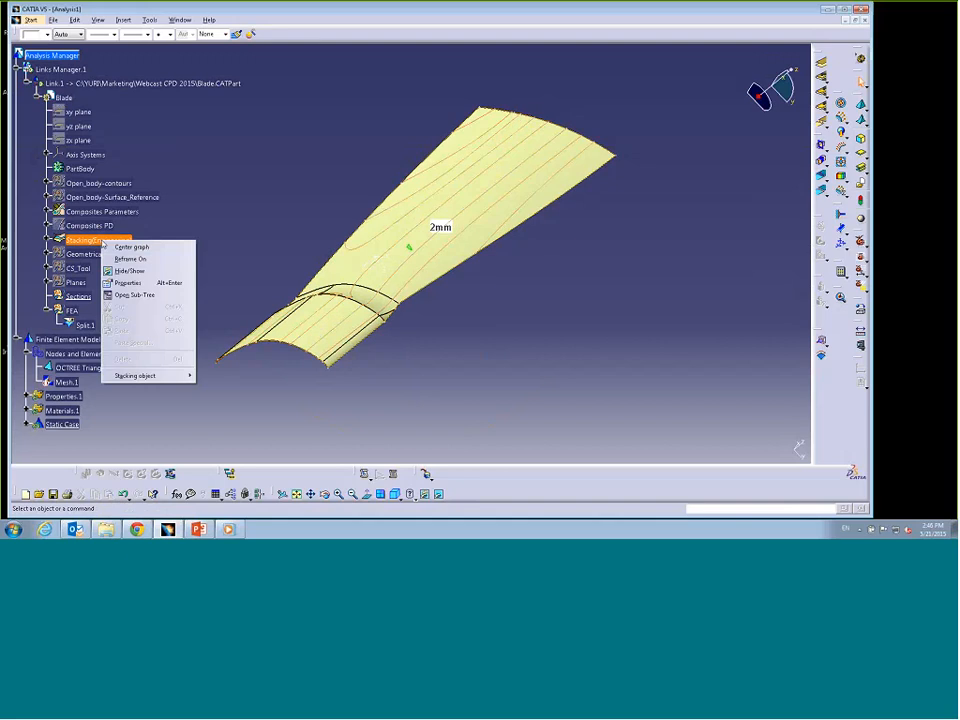
left_click(134, 272)
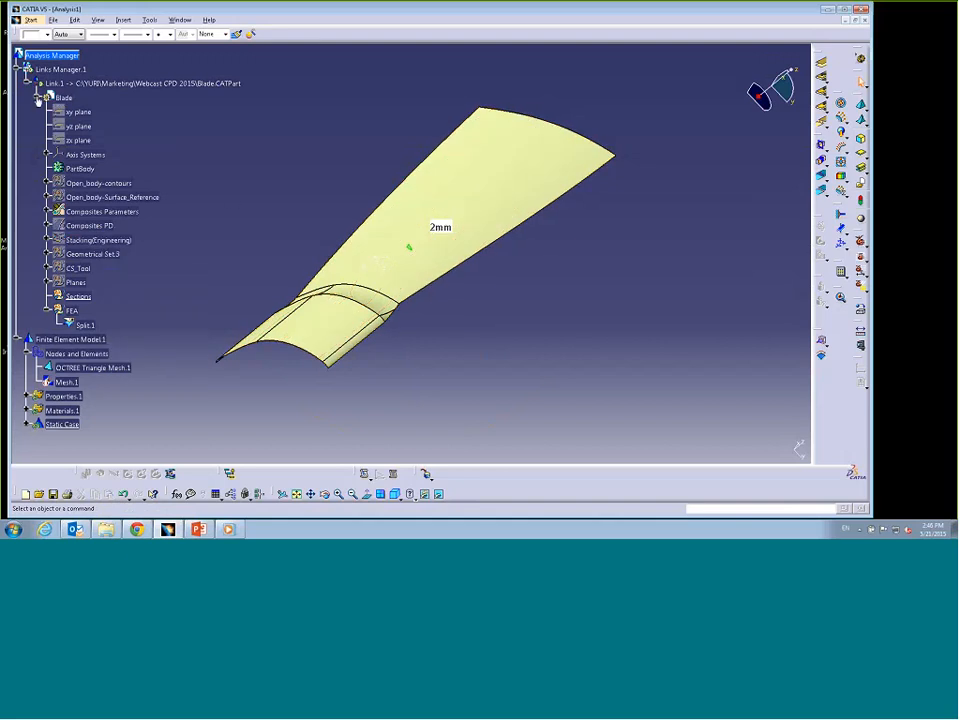
left_click(38, 98)
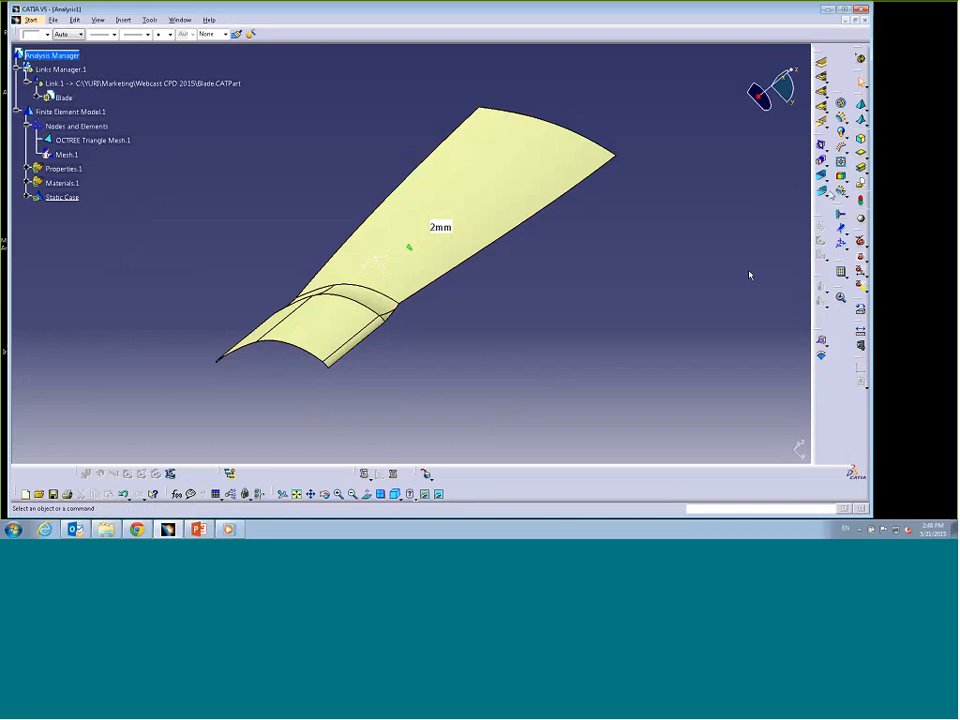
Step: Create an imported composite property on the blade surface, analysed by ply, with Plies Group.1 as the ply selection and producibility transfer enabled
left_click(860, 167)
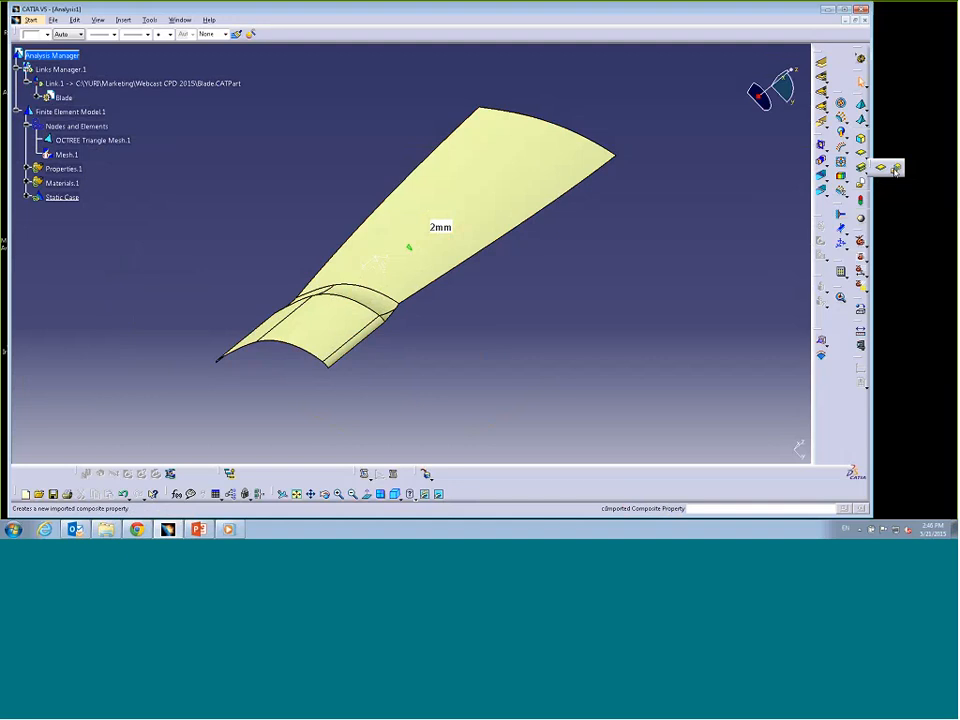
left_click(896, 168)
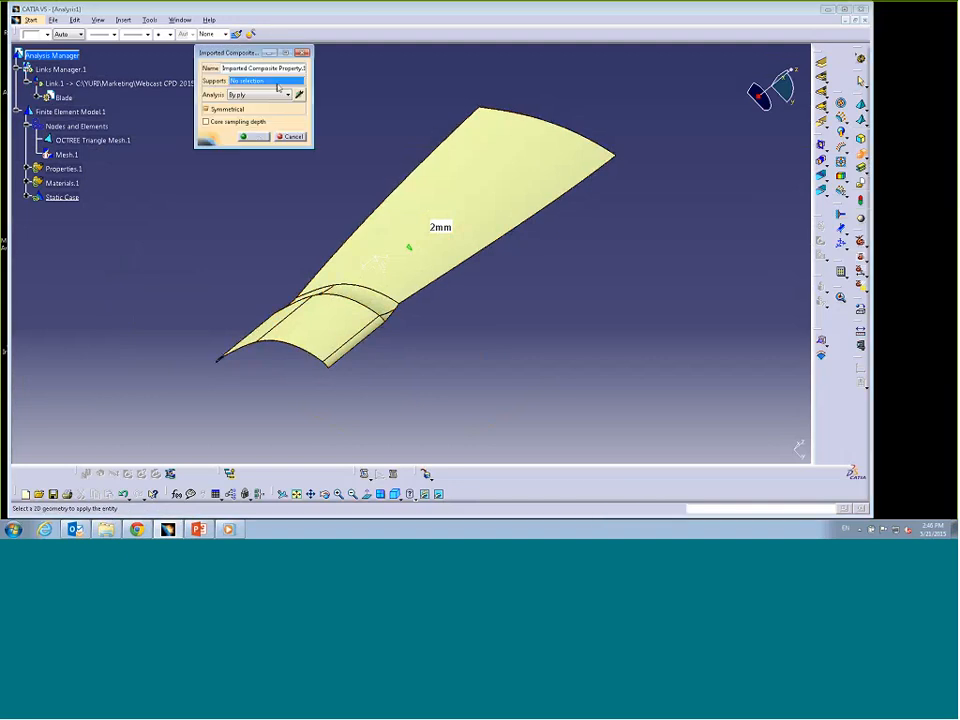
left_click(452, 167)
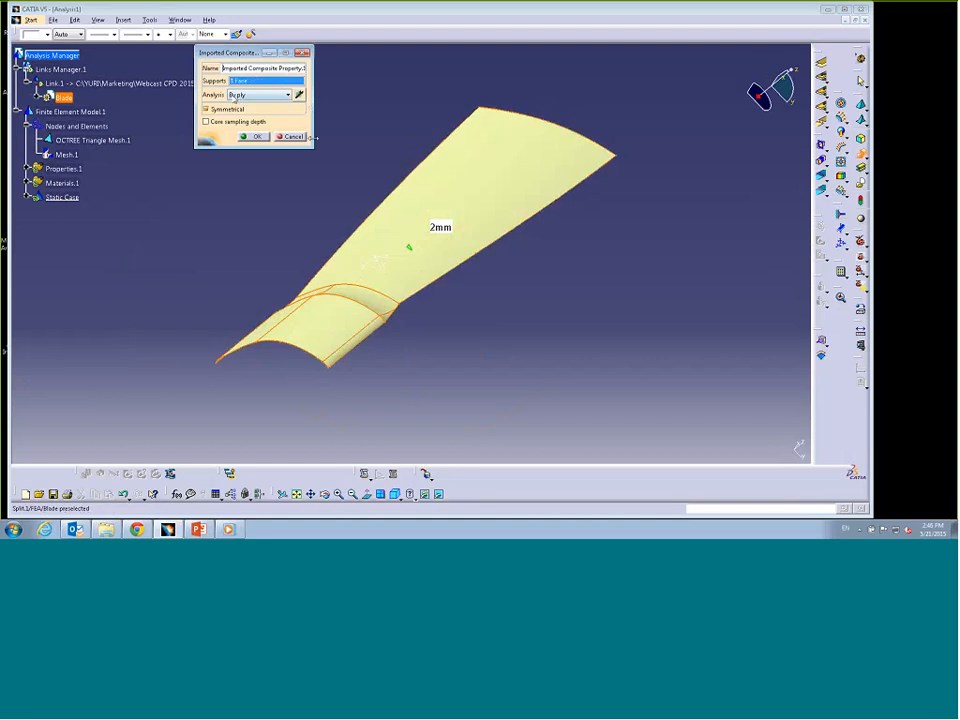
left_click(298, 94)
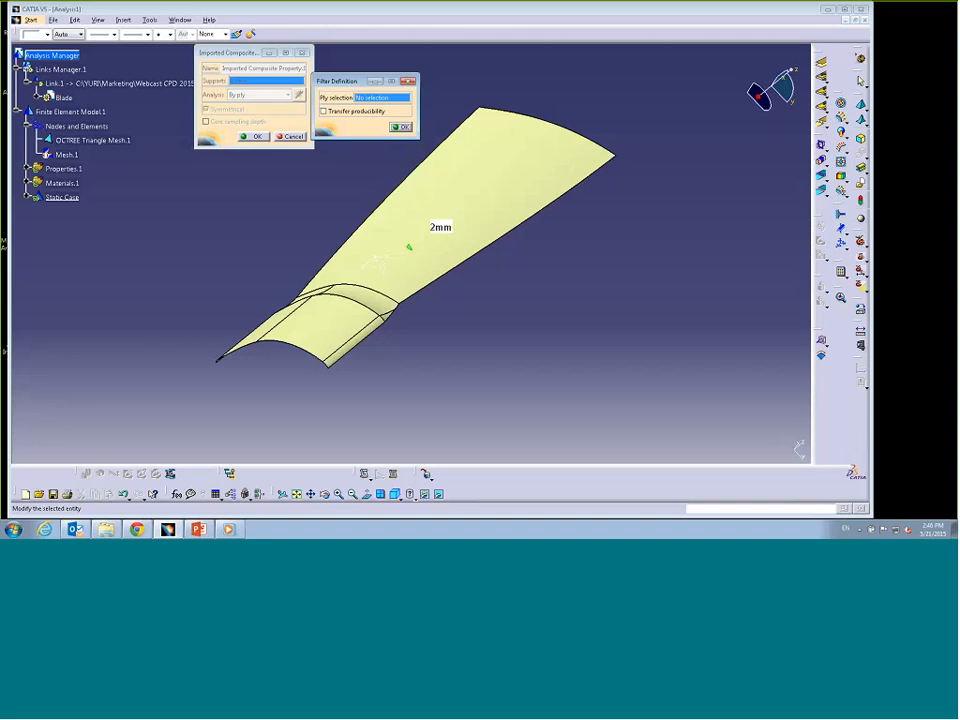
left_click(37, 97)
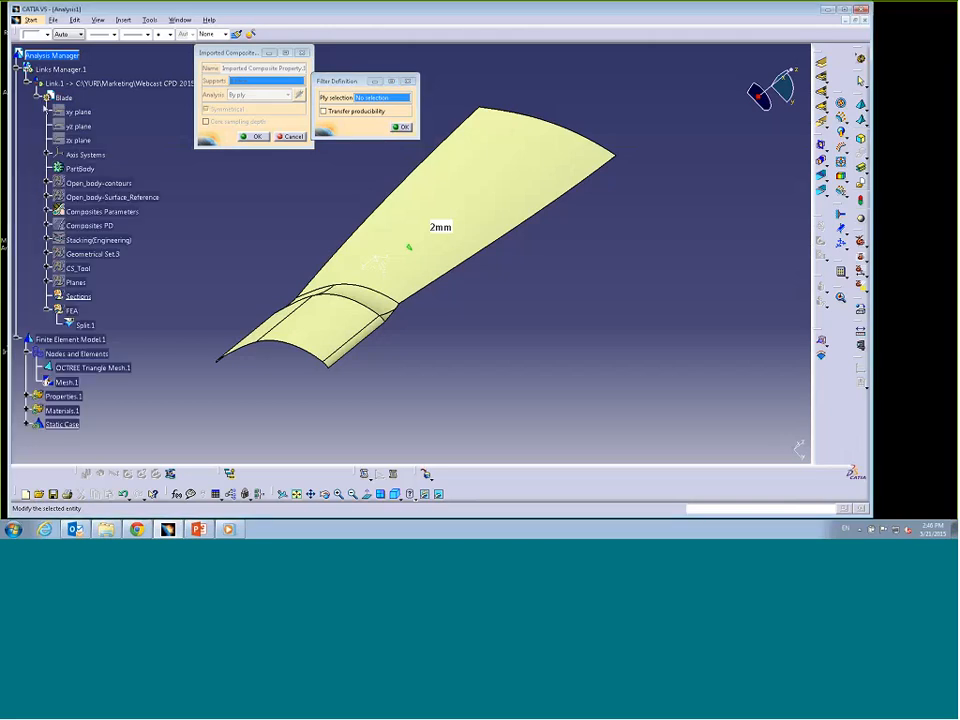
left_click(47, 240)
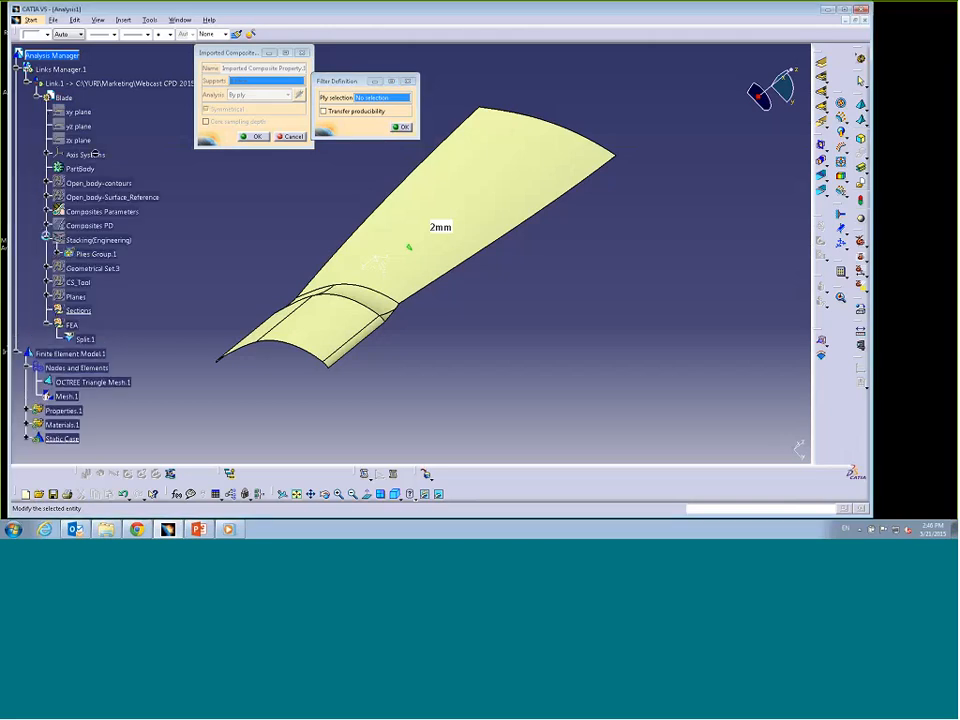
left_click(96, 253)
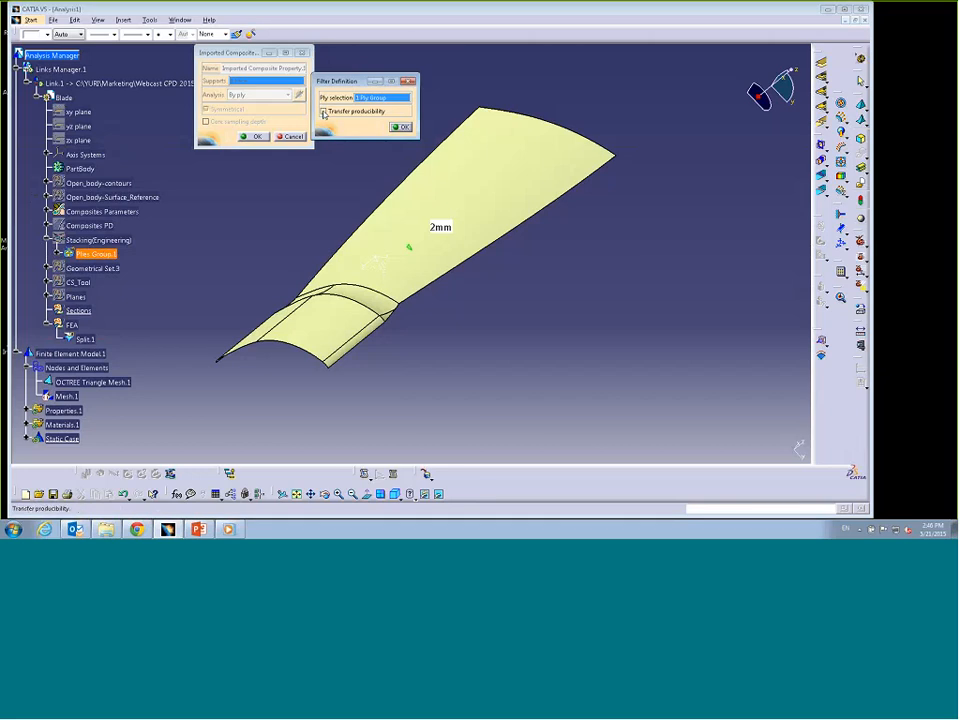
left_click(323, 112)
left_click(400, 127)
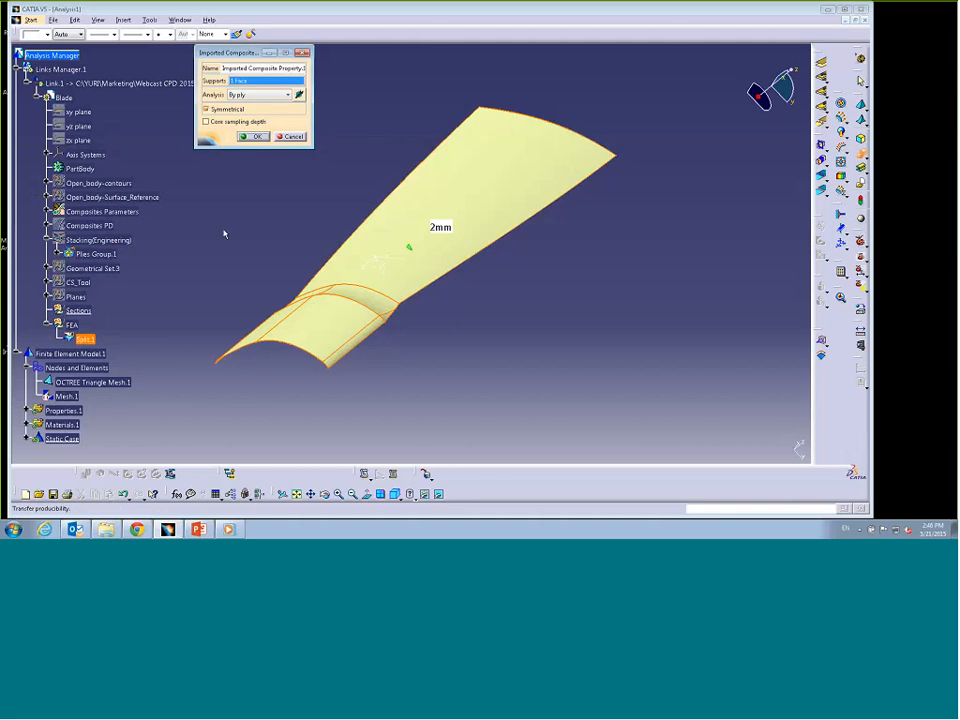
left_click(255, 137)
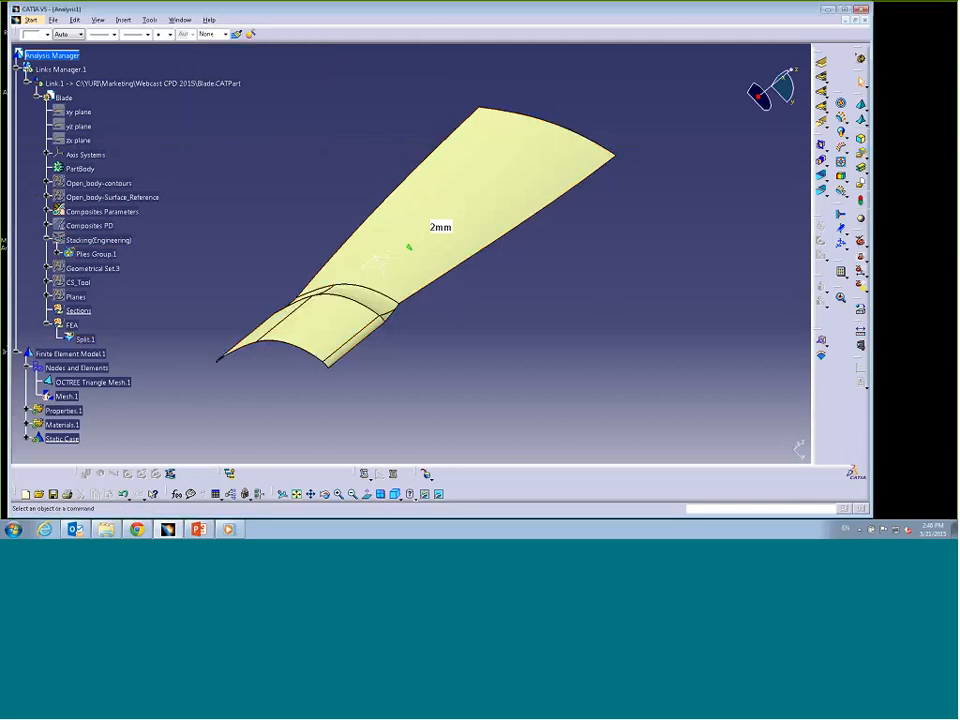
Step: Clamp the blade along all the edges of its curved root end
middle_click_drag(527, 310, 568, 275)
left_click(839, 216)
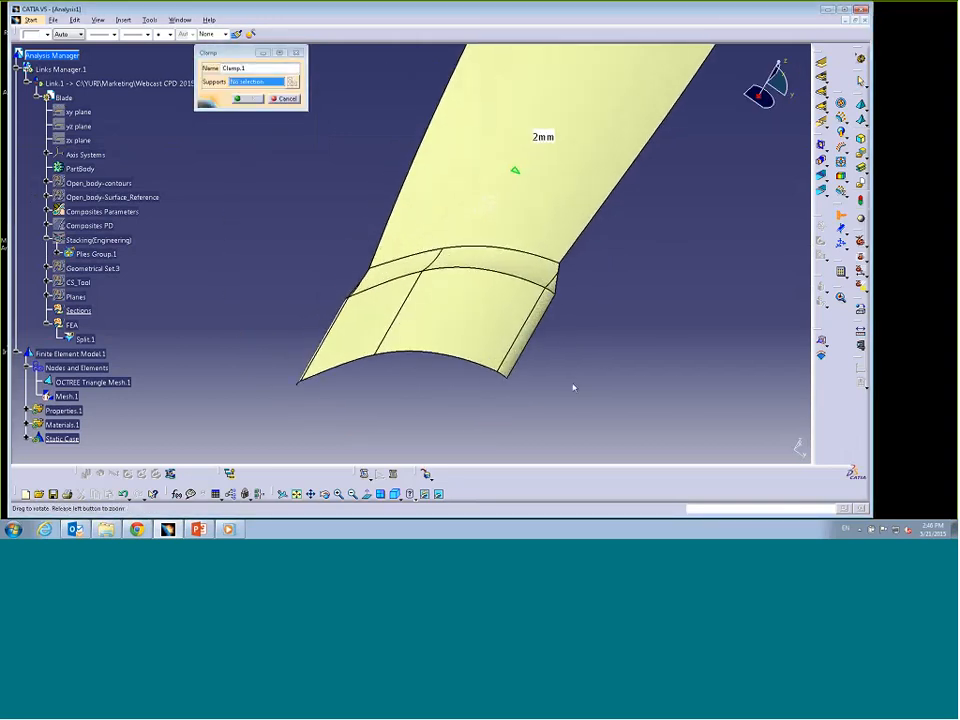
middle_click_drag(574, 388, 558, 269)
middle_click_drag(626, 371, 626, 341)
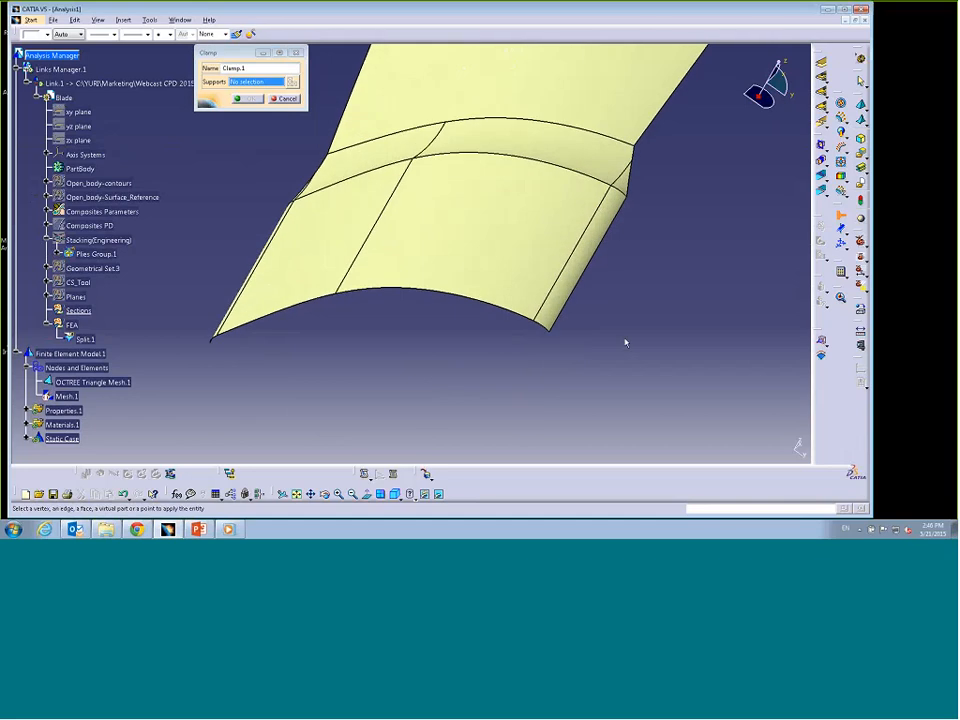
left_click(548, 330)
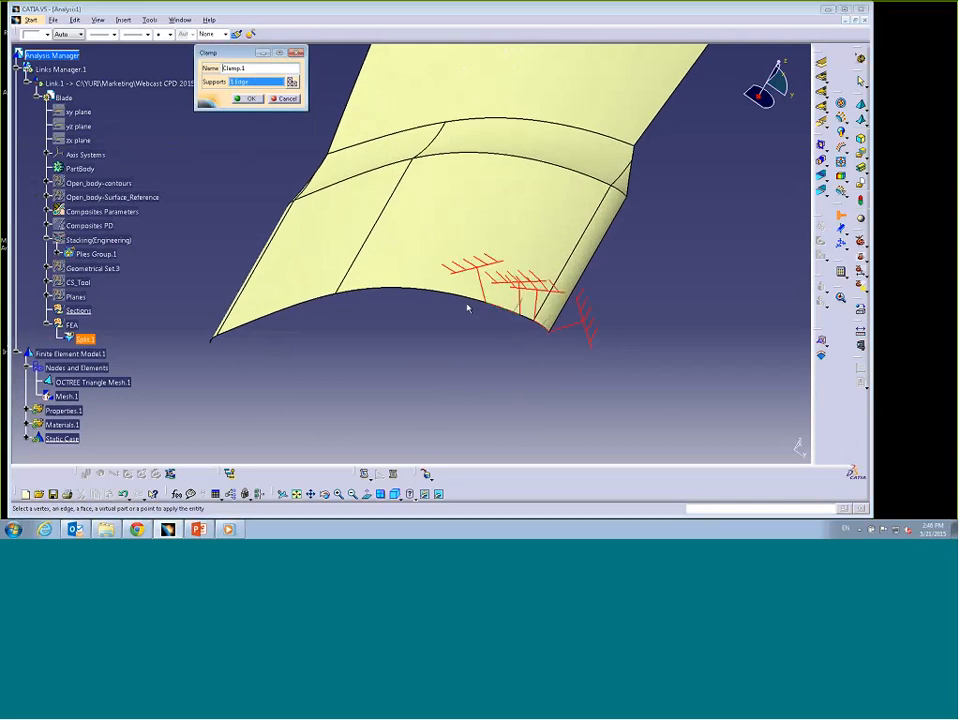
left_click(422, 289)
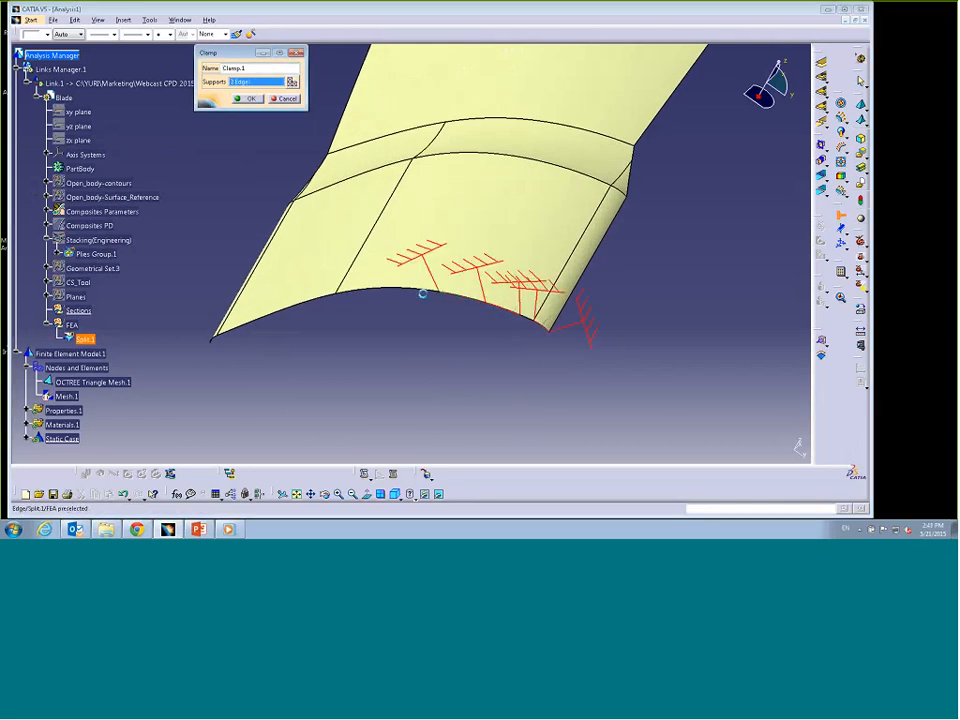
left_click(328, 300)
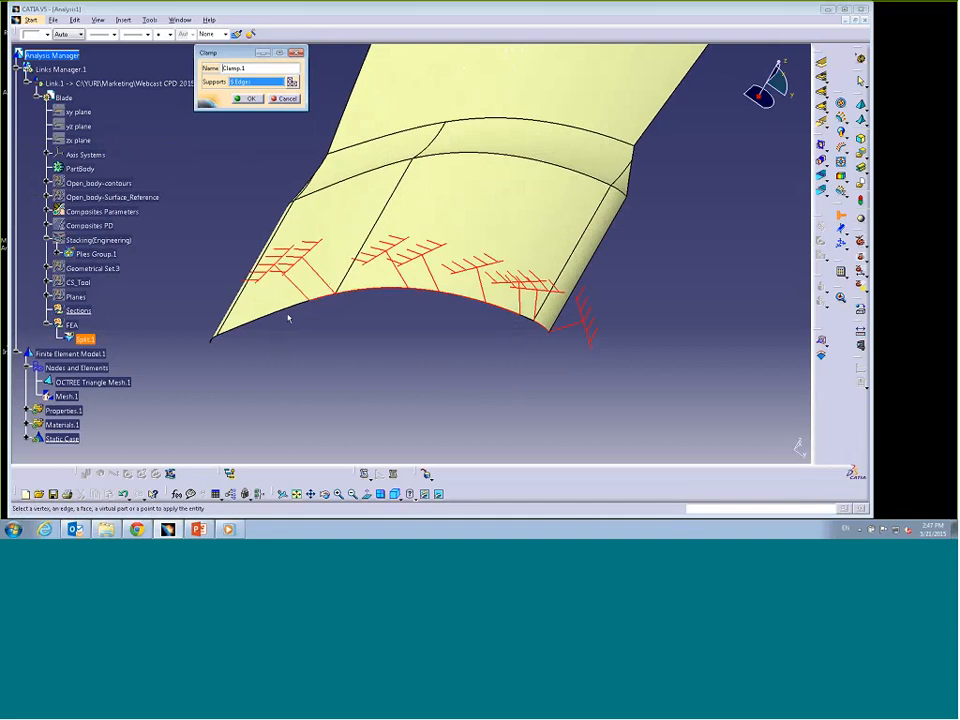
left_click(291, 312)
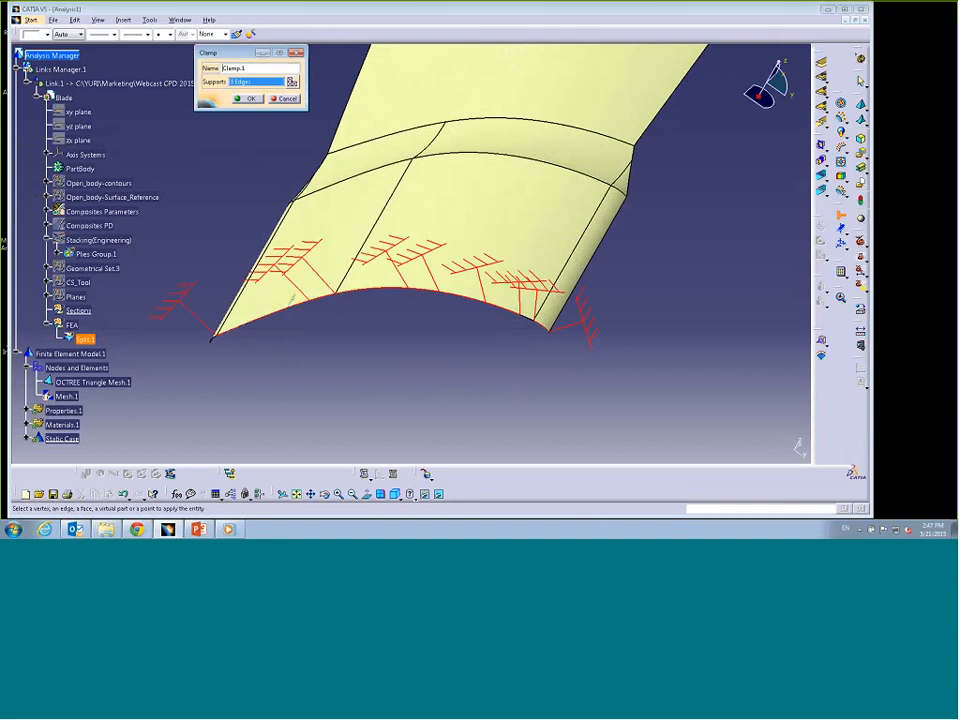
left_click(249, 98)
Step: Apply a 0.001 MPa pressure to the blade surface and try to compute the analysis
middle_click_drag(723, 236, 619, 319)
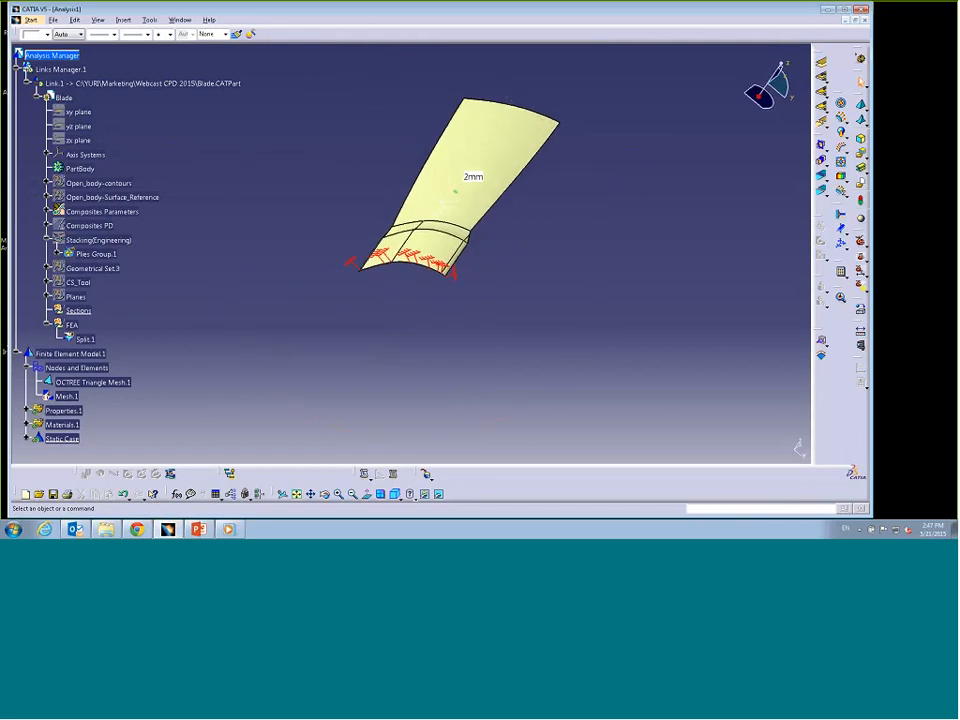
left_click(841, 103)
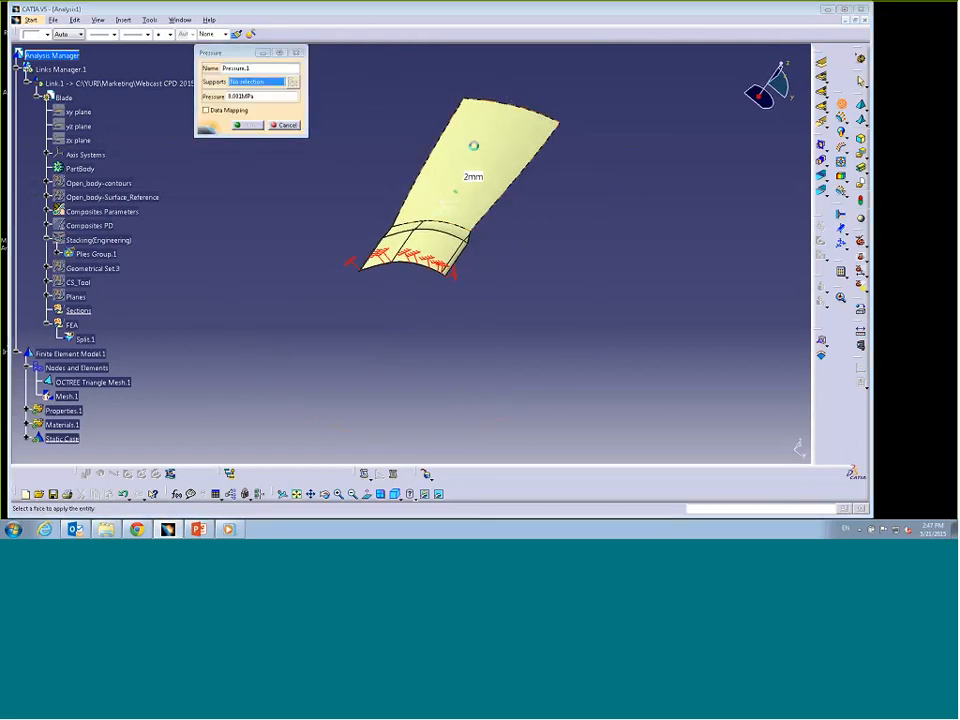
left_click(474, 146)
left_click(249, 125)
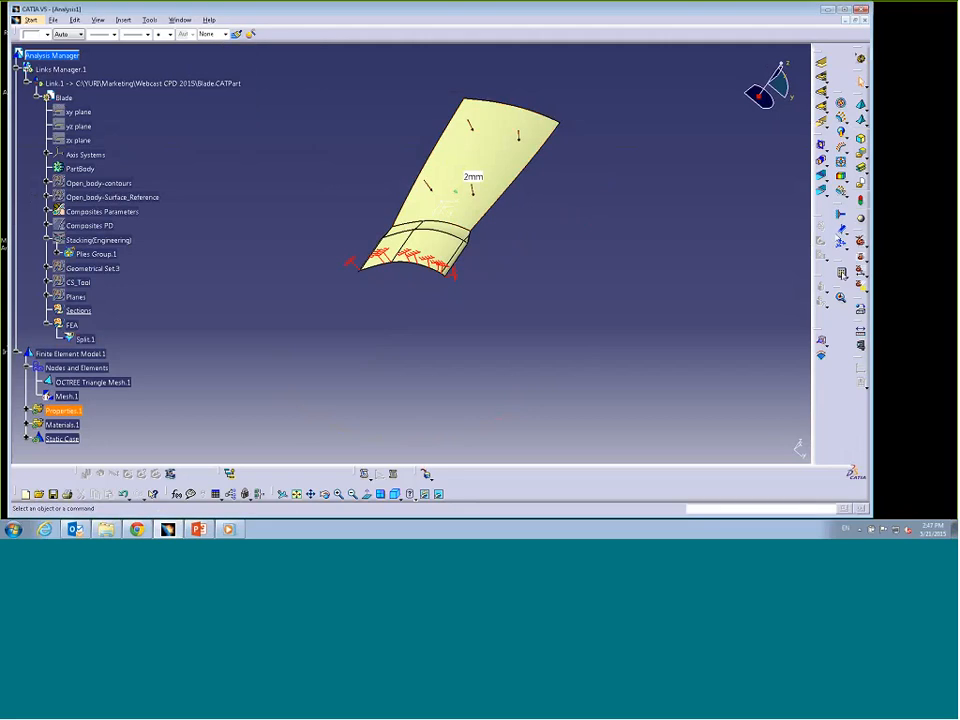
left_click(841, 272)
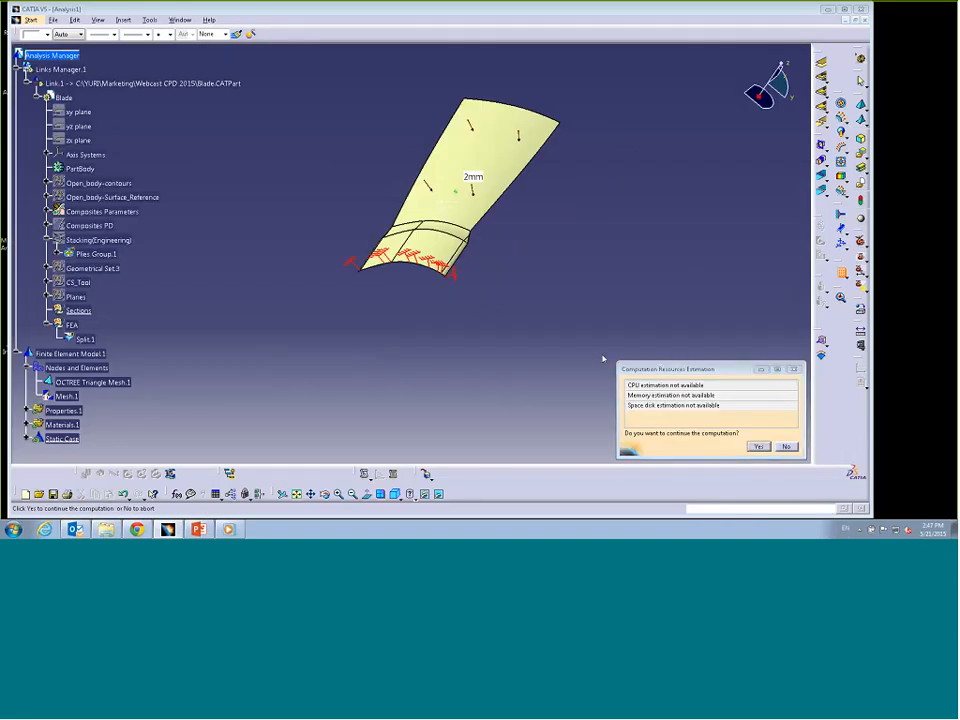
left_click(480, 290)
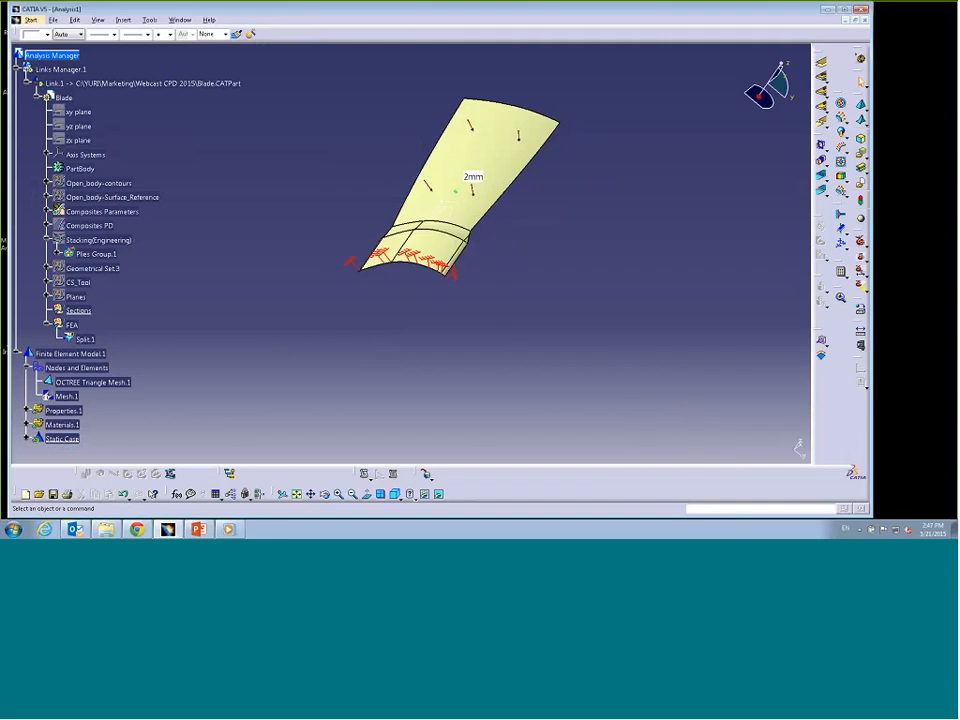
Step: Examine the orientations and the materials used in the blade's Composites Parameters
left_click(47, 212)
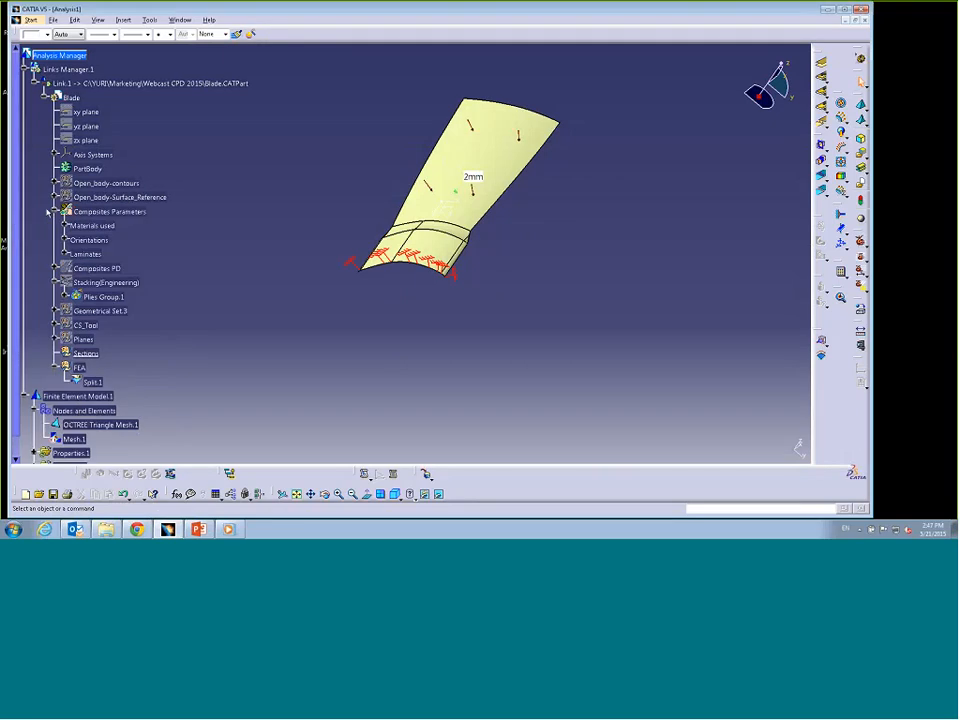
left_click(68, 240)
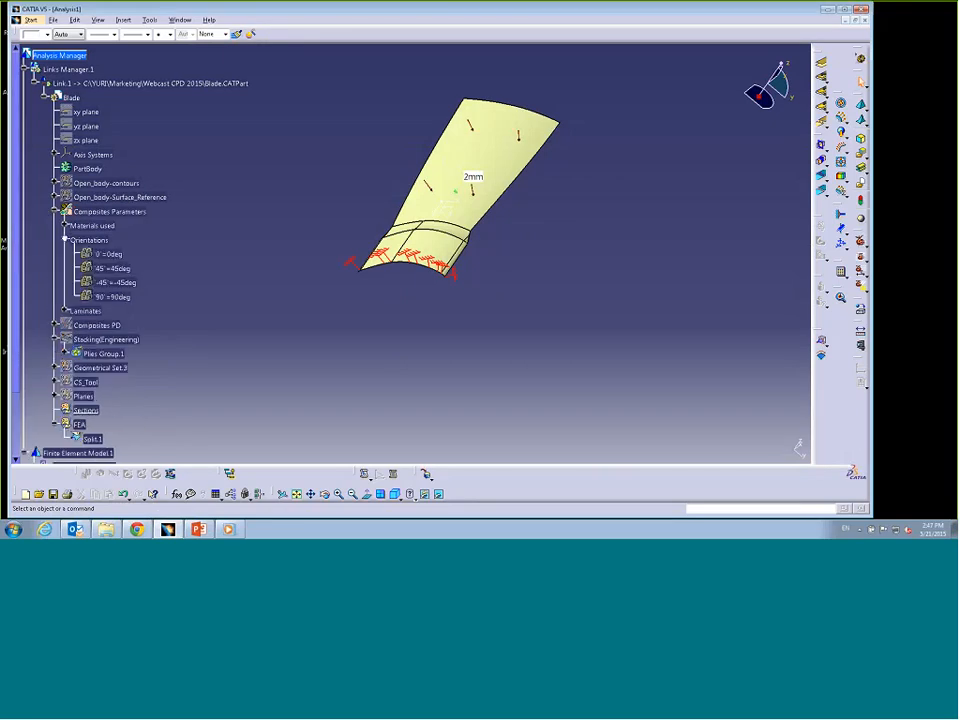
left_click(65, 240)
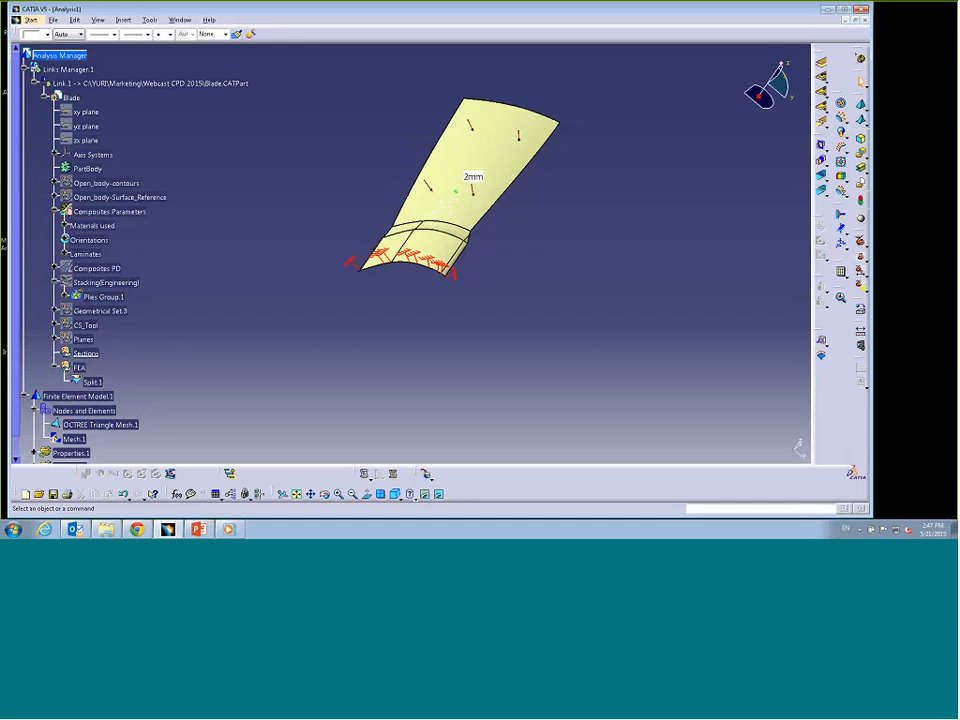
left_click(62, 225)
left_click(62, 225)
left_click(55, 212)
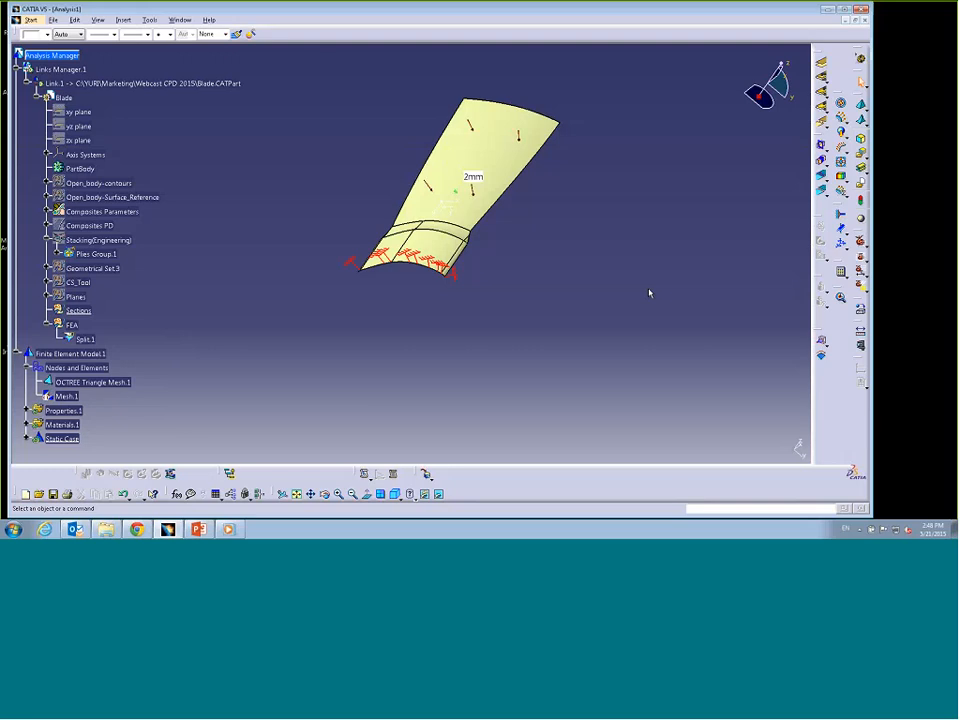
Step: Switch from CATIA to the media player, enlarge its window, and watch the 3DS_Composite_2012_HD video with pauses
left_click(829, 9)
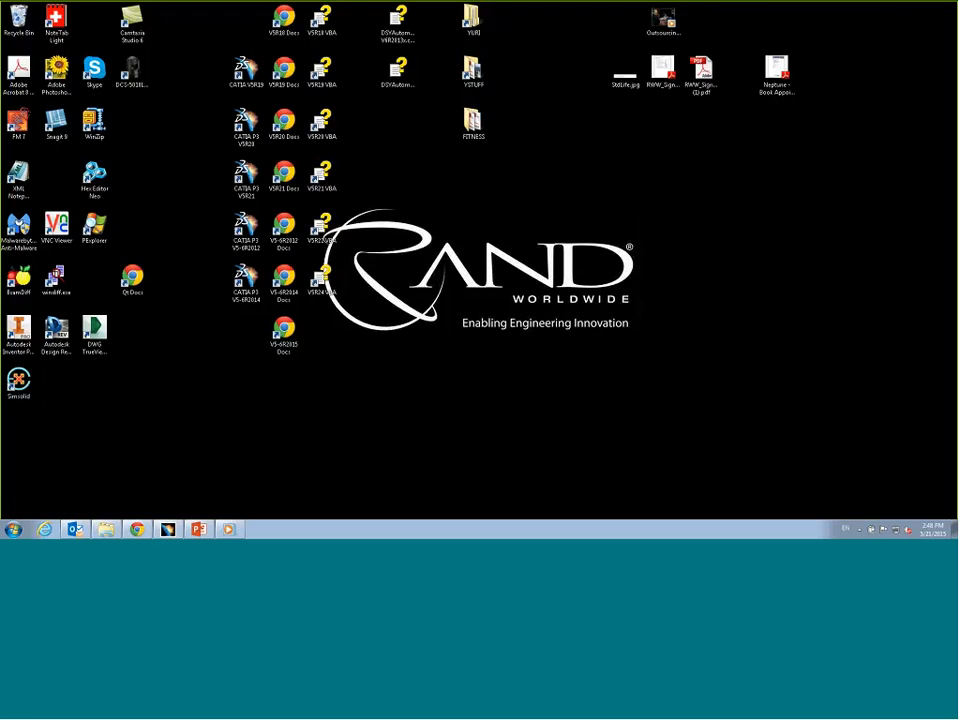
left_click(229, 529)
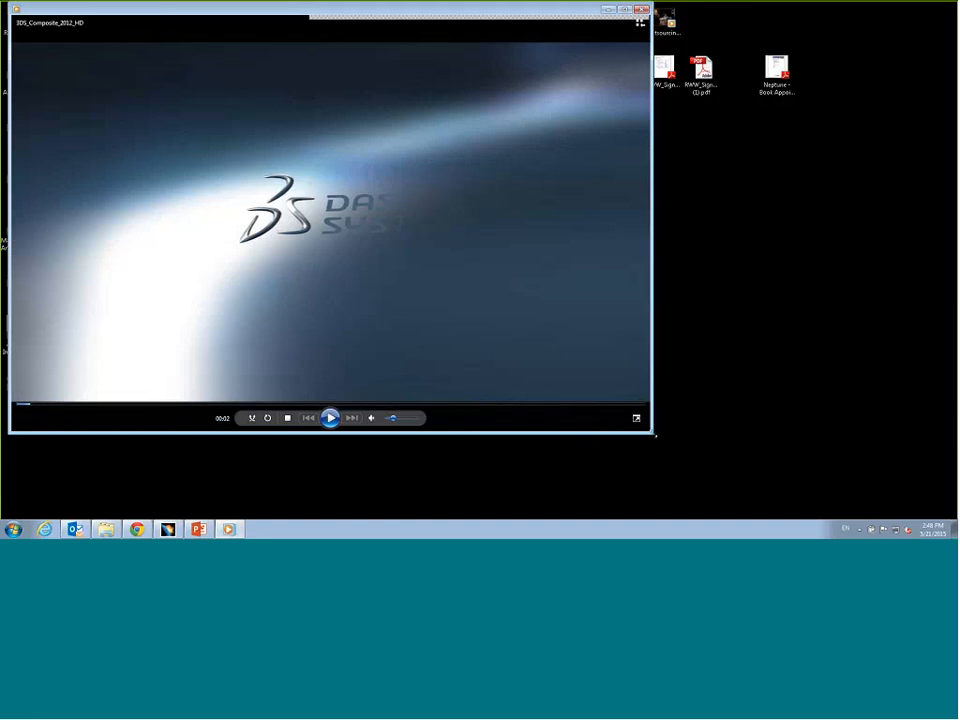
left_click_drag(652, 432, 784, 496)
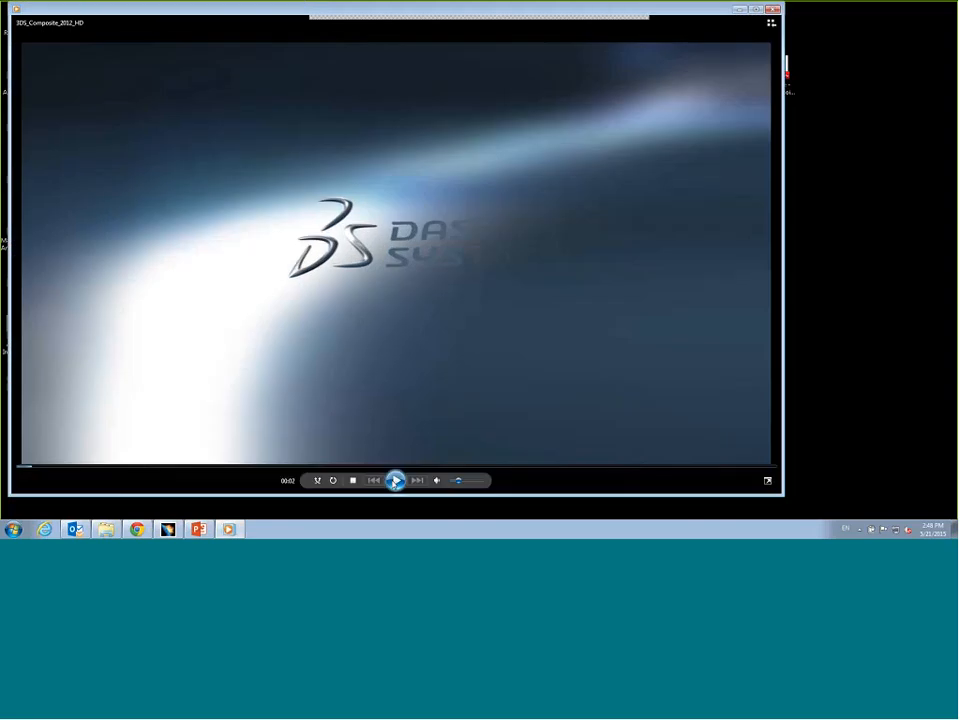
left_click(395, 480)
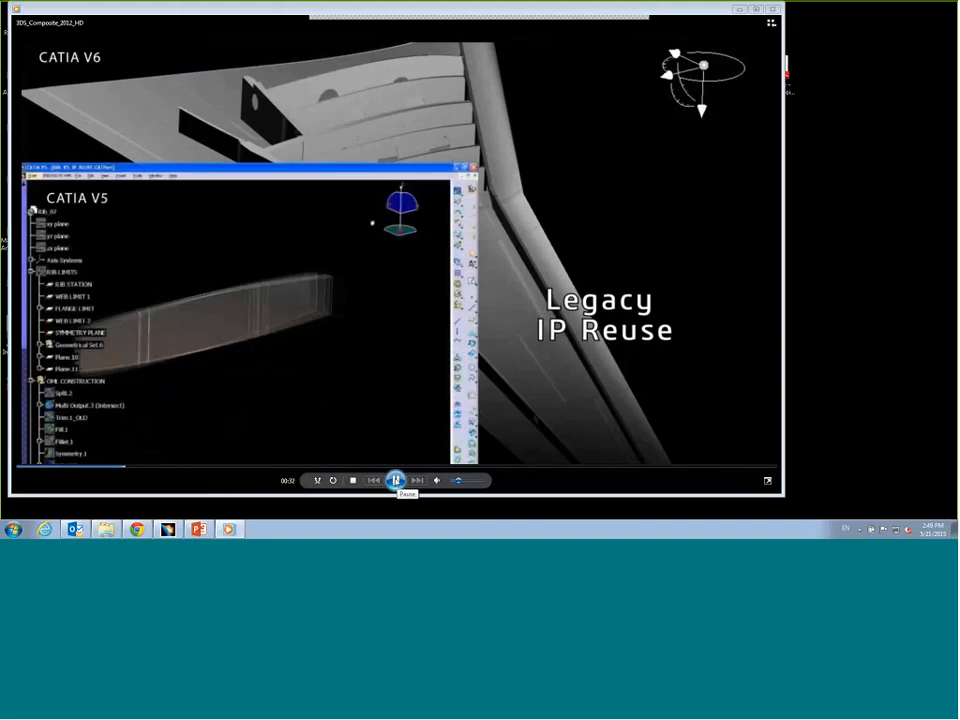
left_click(395, 480)
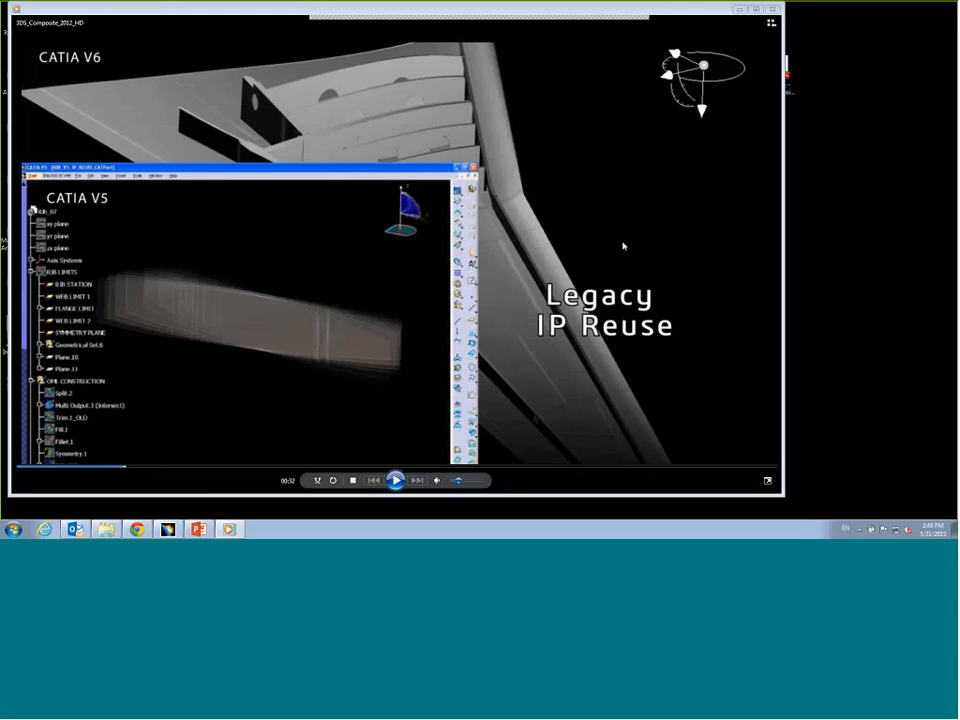
left_click(395, 481)
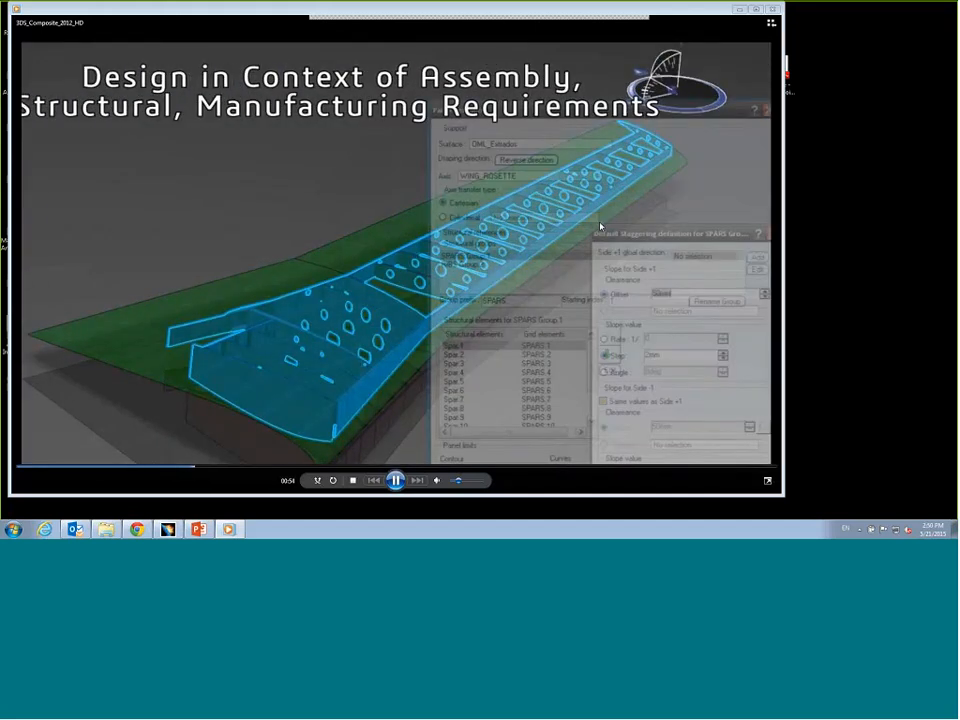
left_click(396, 480)
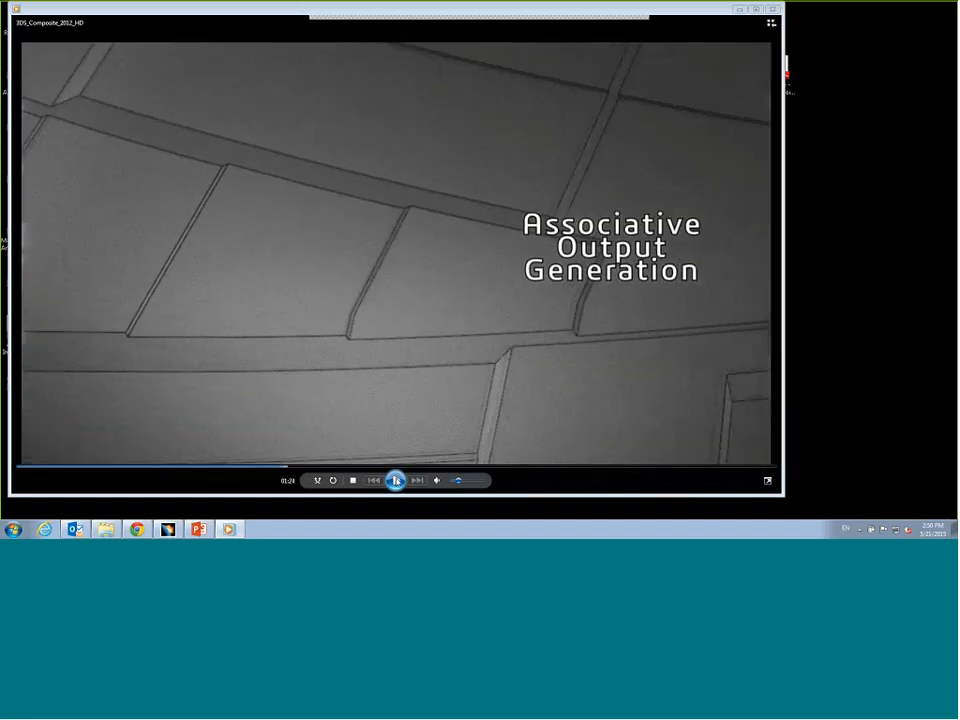
Step: Continue watching the 3DS_Composite_2012_HD video, with pauses at 01:32 and 02:51, and pause it at 03:40
left_click(395, 481)
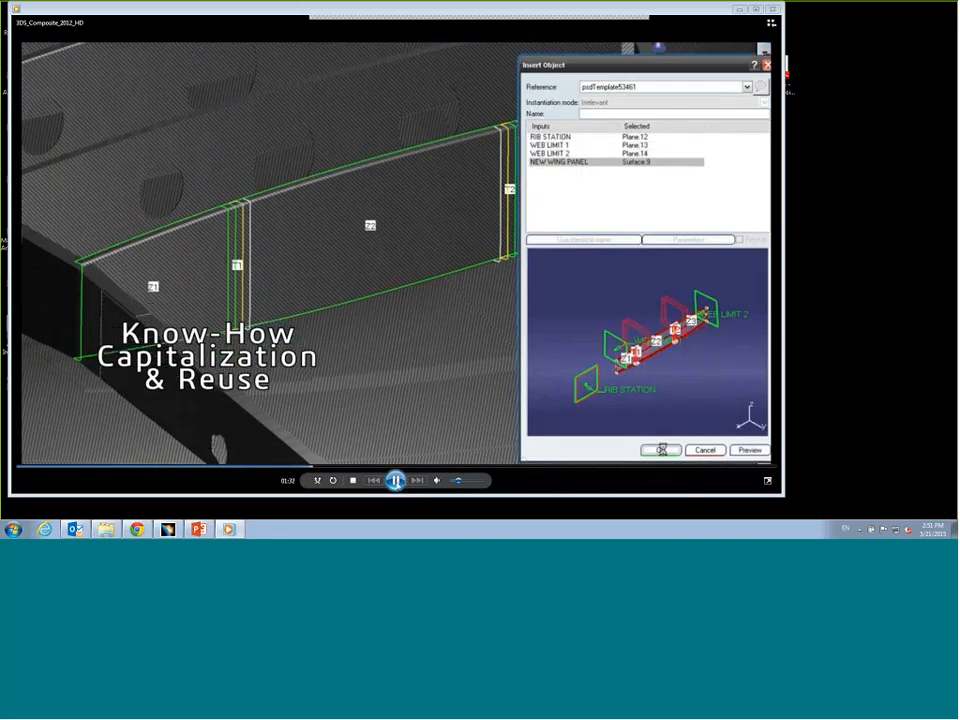
left_click(403, 480)
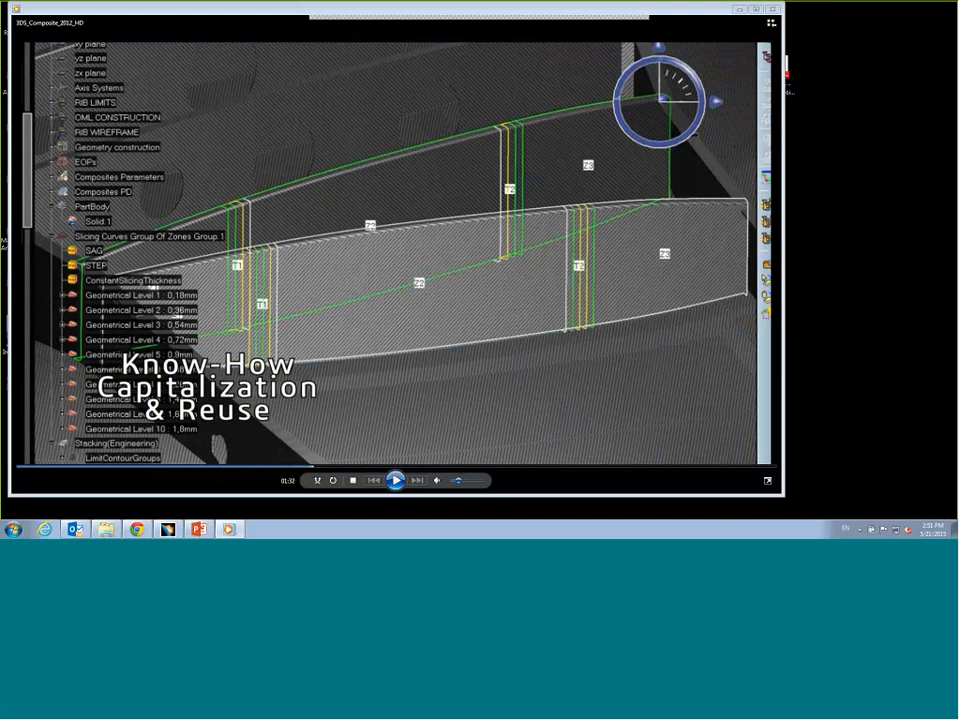
left_click(396, 480)
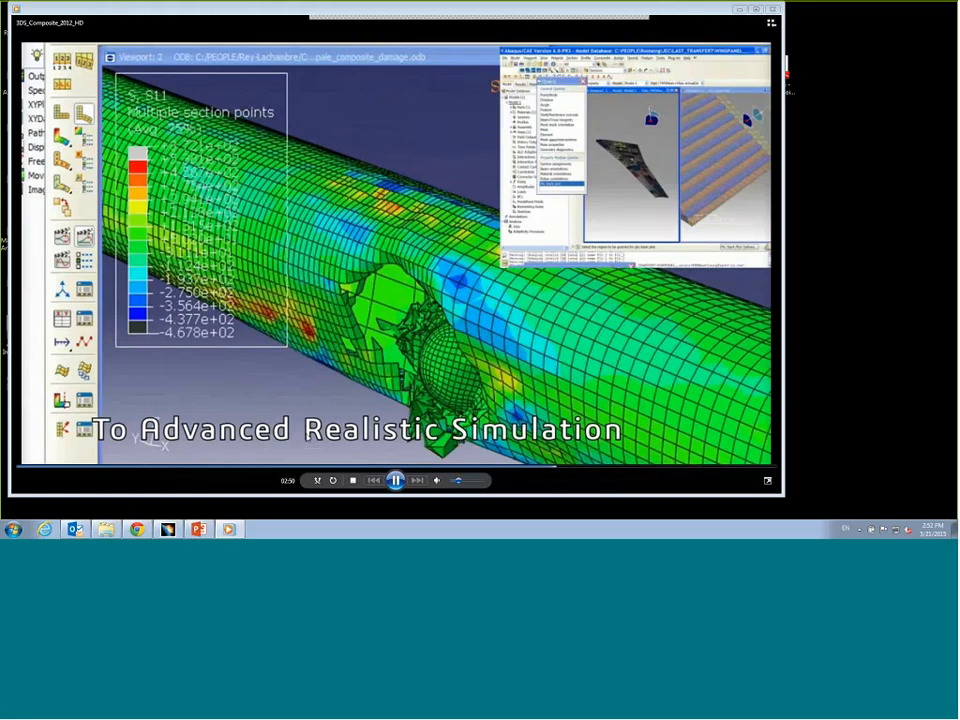
left_click(396, 481)
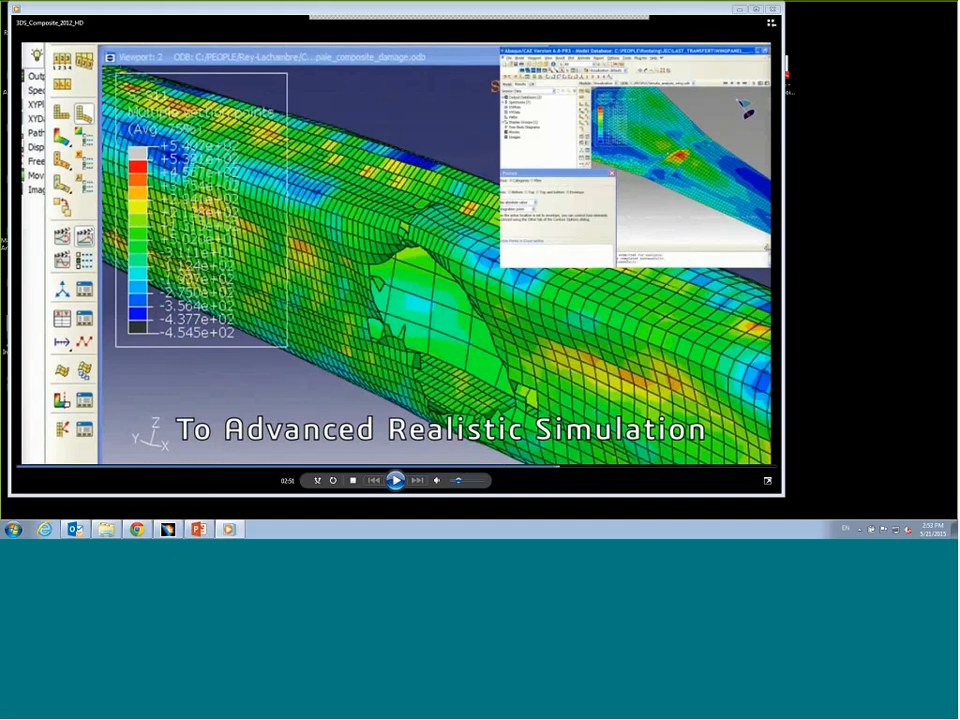
left_click(395, 480)
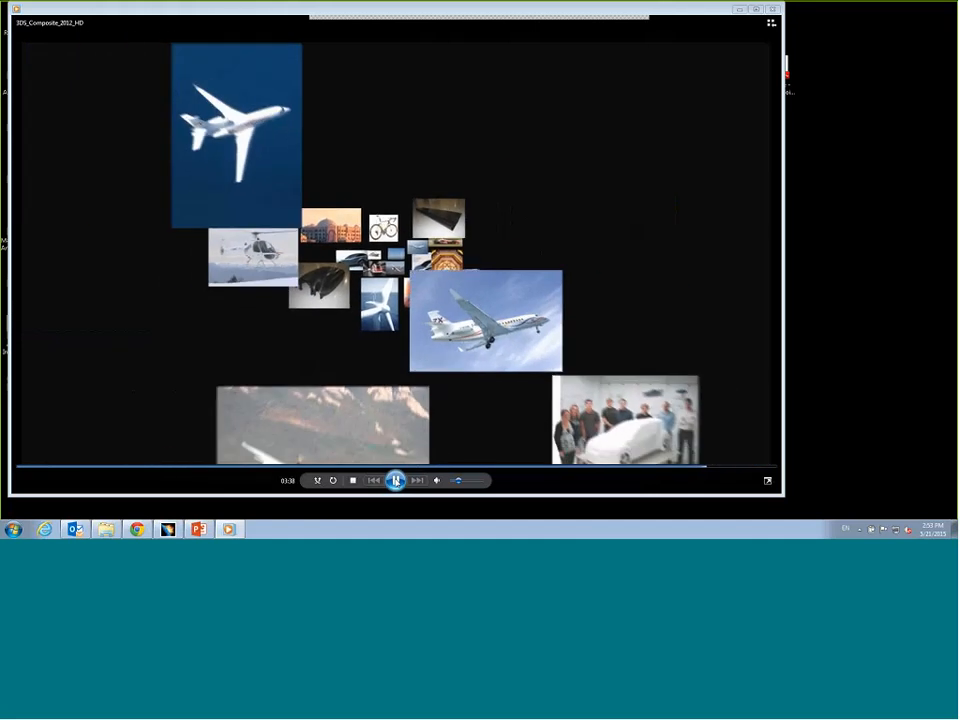
left_click(395, 480)
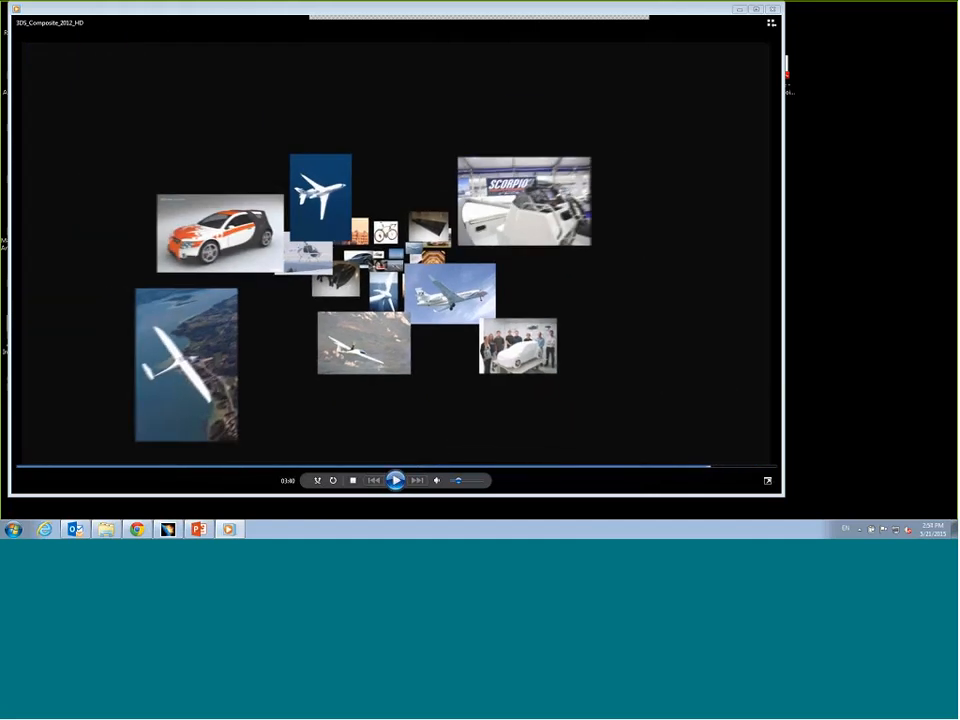
Step: Switch from the media player to the PowerPoint webcast presentation and start its slide show from the current CATIA V6 slide
key("super+d")
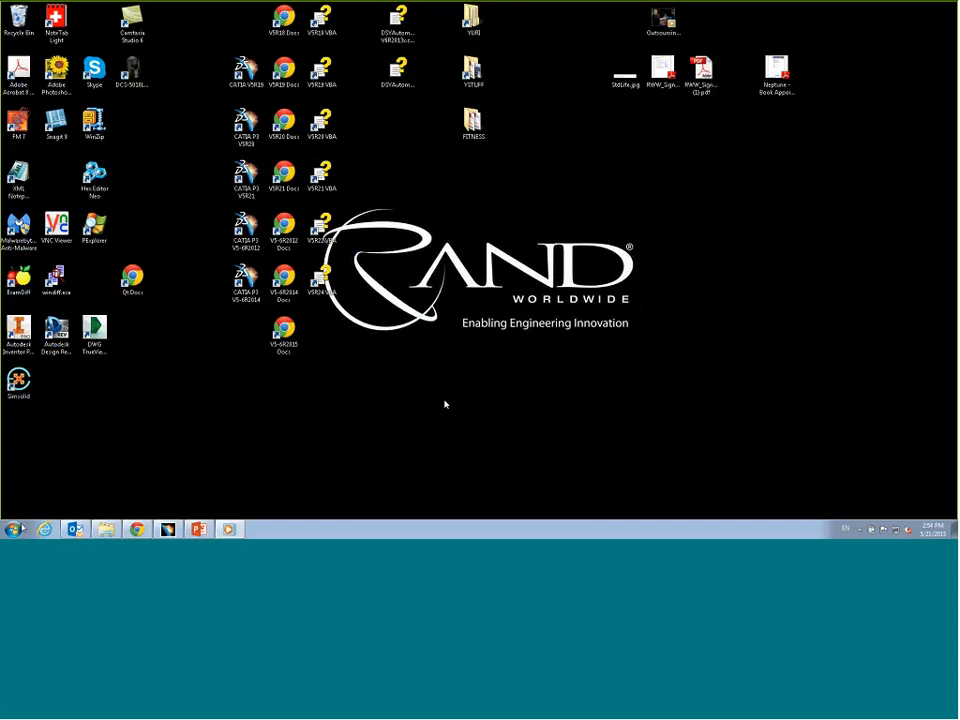
key("alt+Tab")
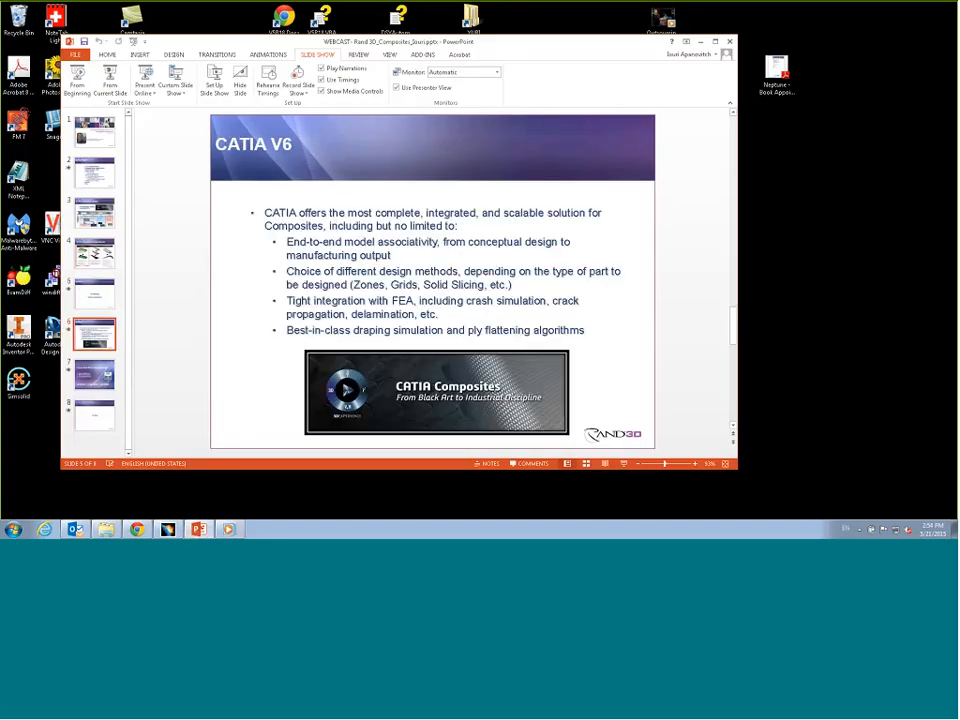
key("shift+F5")
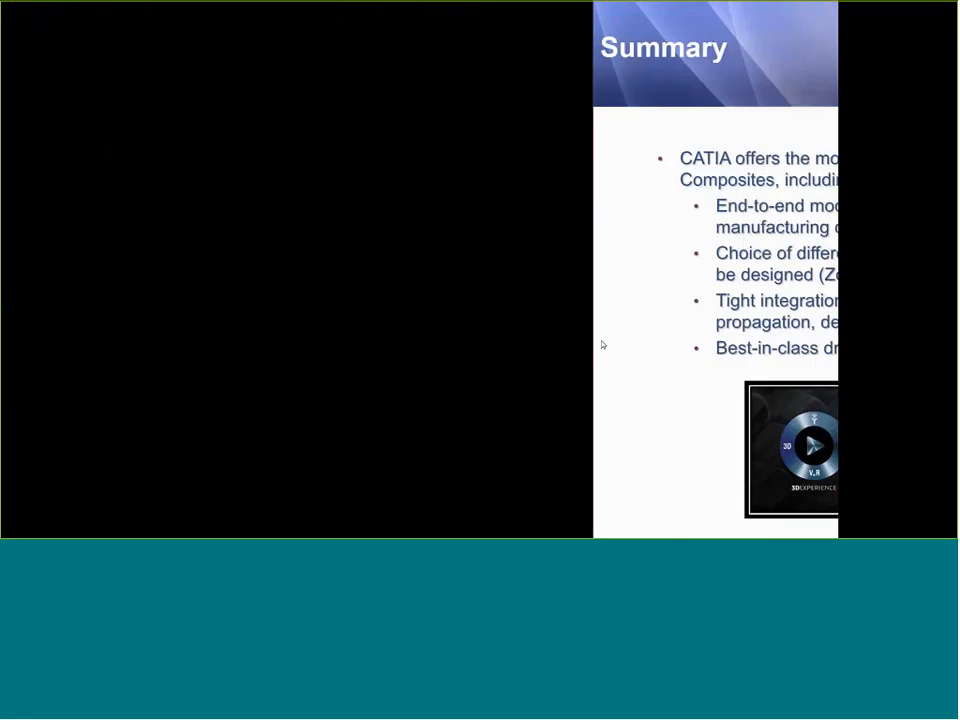